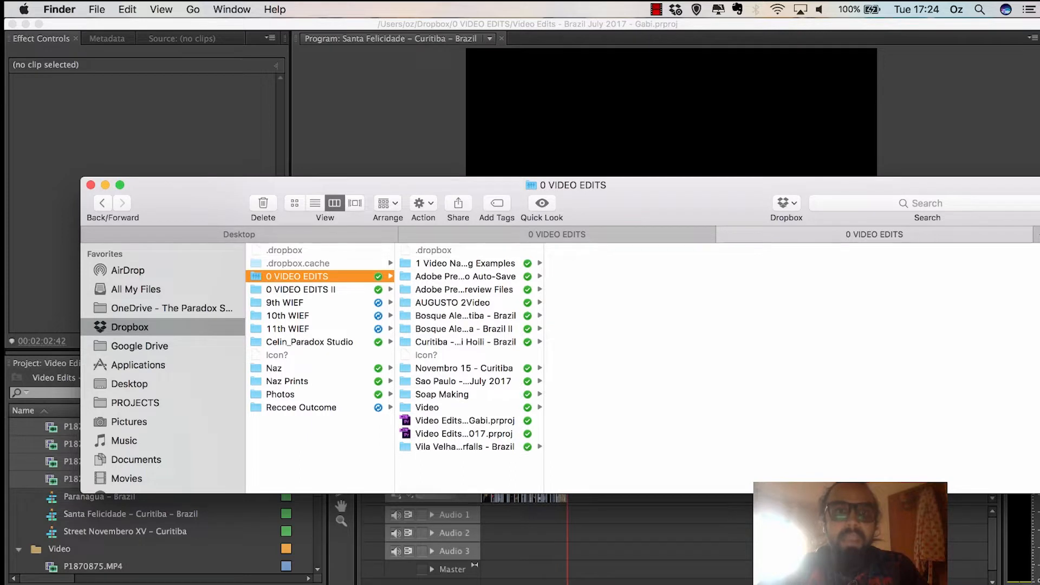
Step: Widen the 0 VIDEO EDITS column to show full file names and inspect the two Video Edits - Brazil July 2017 project files
{"action": "left_click_drag", "start_coordinate": [543, 368], "coordinate": [672, 368]}
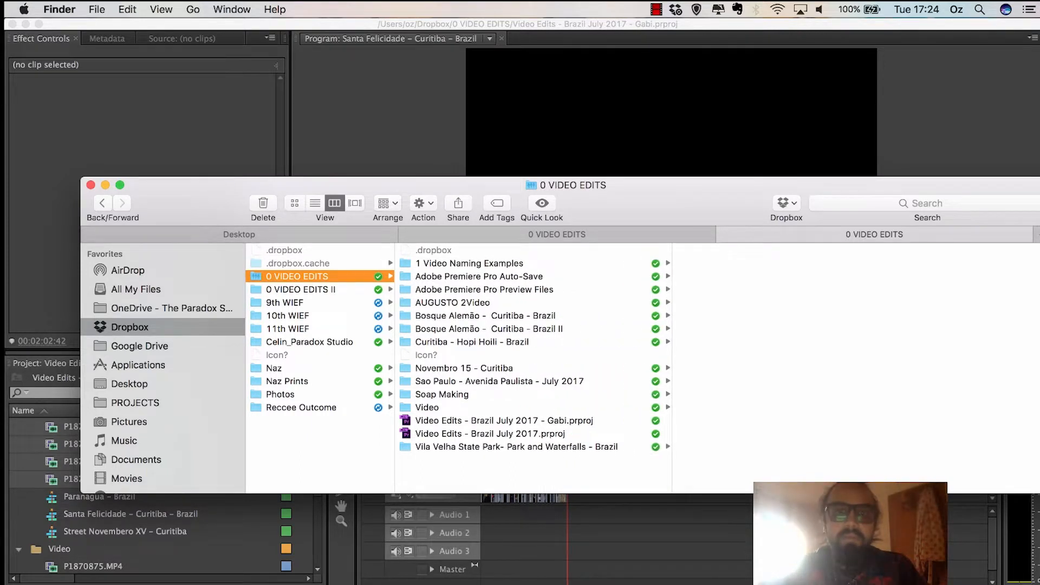
{"action": "left_click", "coordinate": [503, 421]}
{"action": "left_click", "coordinate": [490, 434]}
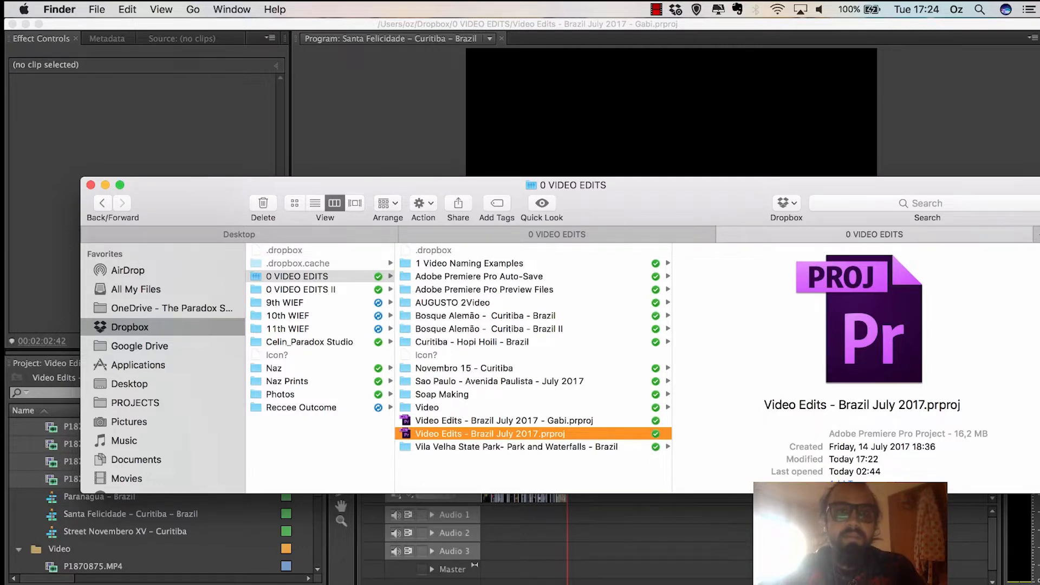
Step: Import the 1 Video Naming Examples folder from Finder into the Premiere Pro project
{"action": "left_click", "coordinate": [469, 263]}
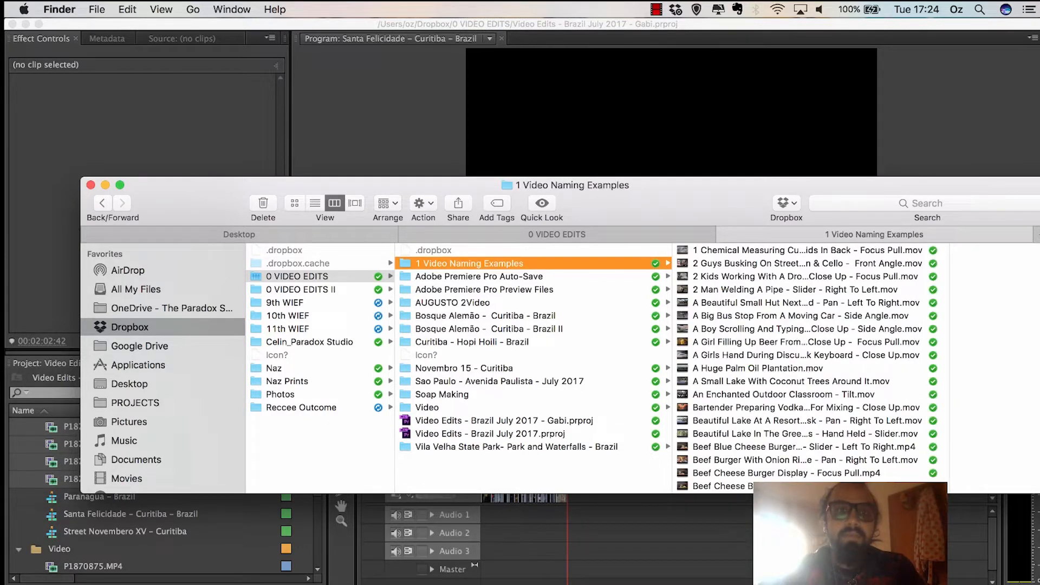
{"action": "left_click_drag", "start_coordinate": [469, 264], "coordinate": [86, 517]}
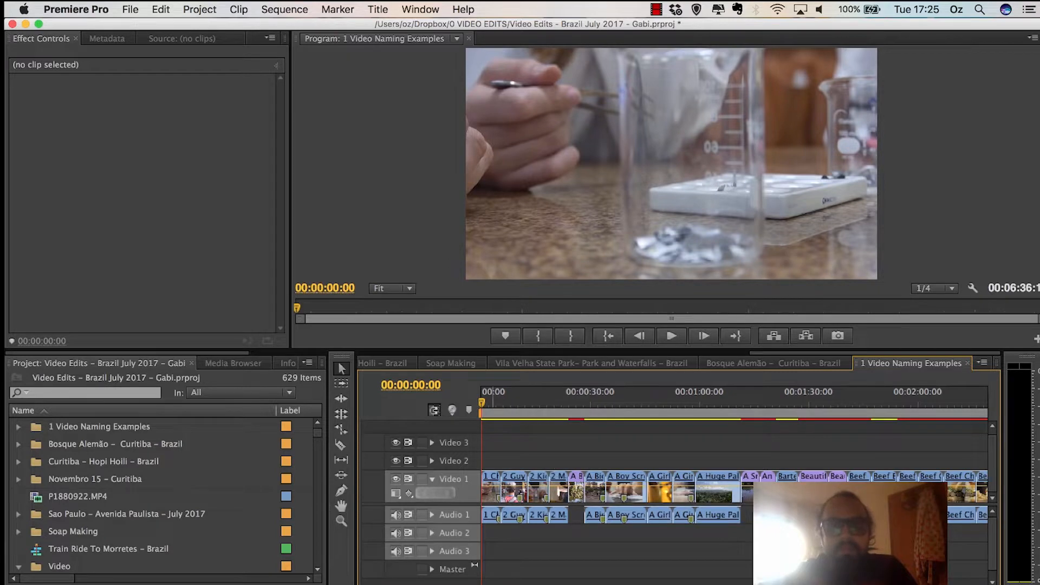
Step: Examine the full name of the Chemical Measuring Cup clip in the sequence and scrub its footage for the focus pull
{"action": "left_click", "coordinate": [492, 482]}
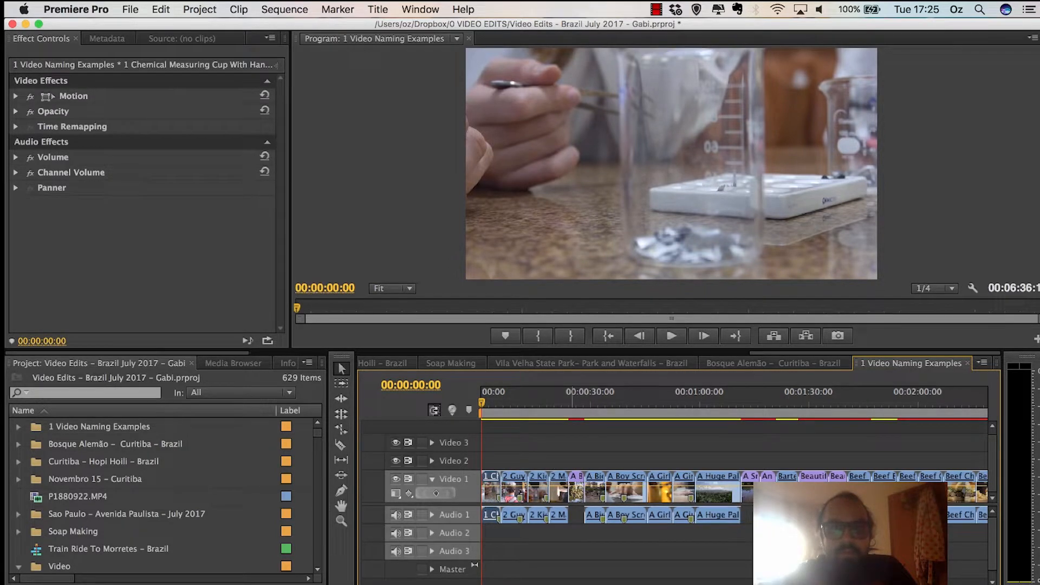
{"action": "key", "text": "equal"}
{"action": "key", "text": "equal"}
{"action": "key", "text": "equal"}
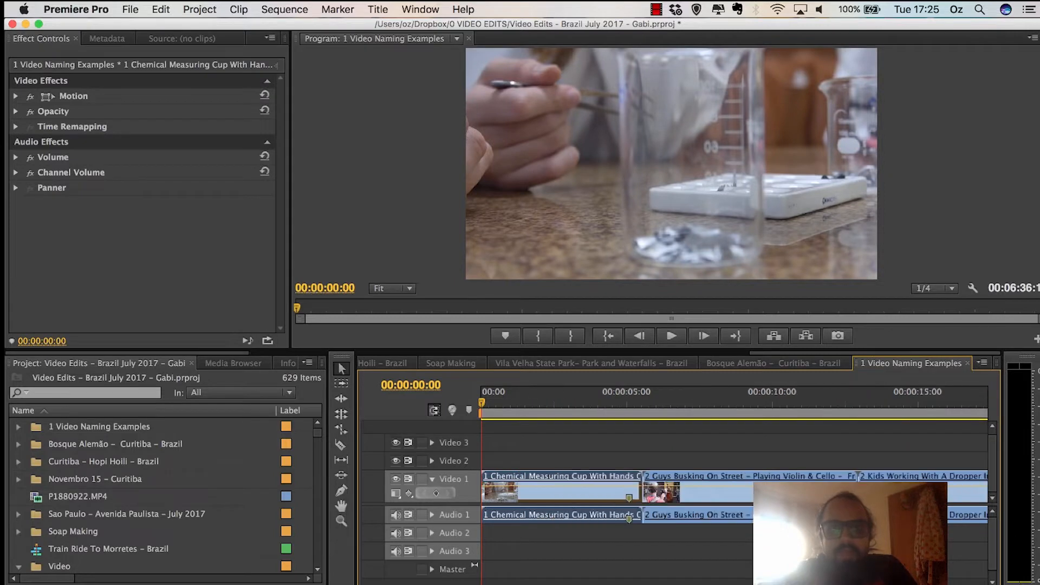
{"action": "key", "text": "equal"}
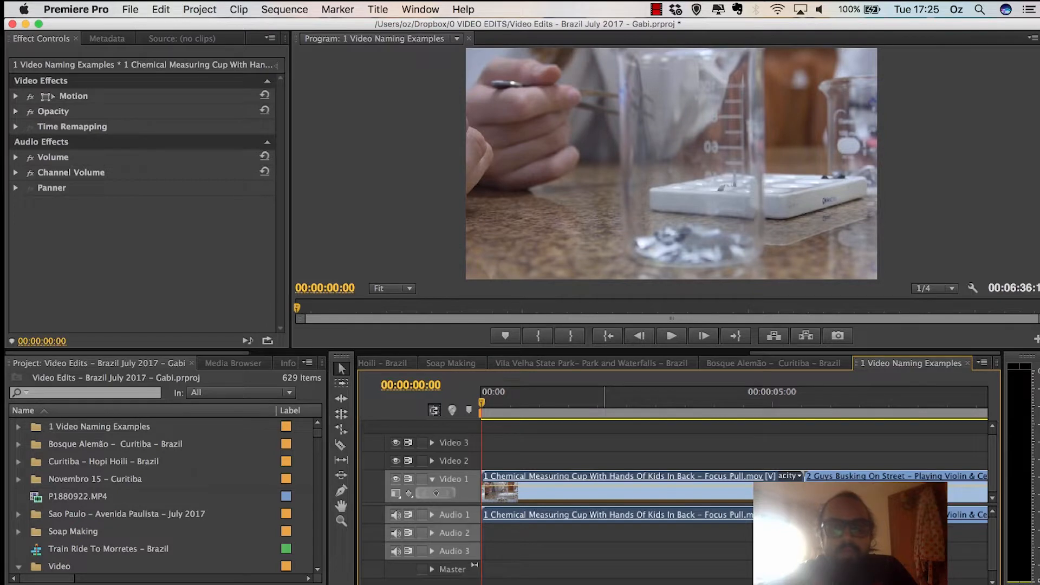
{"action": "left_click_drag", "start_coordinate": [604, 398], "coordinate": [775, 398]}
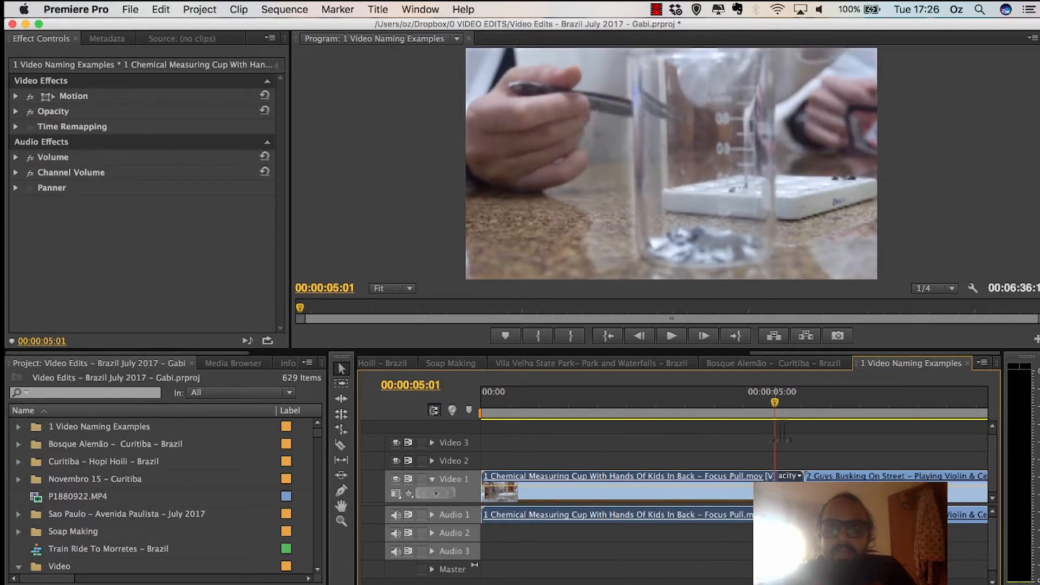
Step: Play part of the 2 Guys Busking On Street clip to compare its footage with its descriptive name
{"action": "left_click", "coordinate": [820, 398]}
{"action": "scroll", "coordinate": [820, 398], "scroll_direction": "right", "scroll_amount": 3}
{"action": "key", "text": "space"}
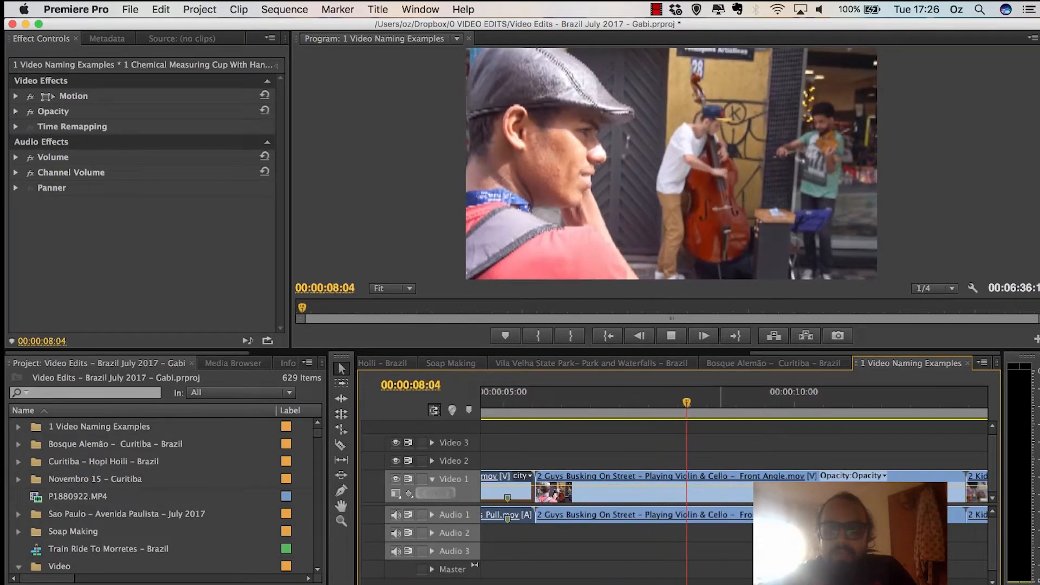
{"action": "key", "text": "space"}
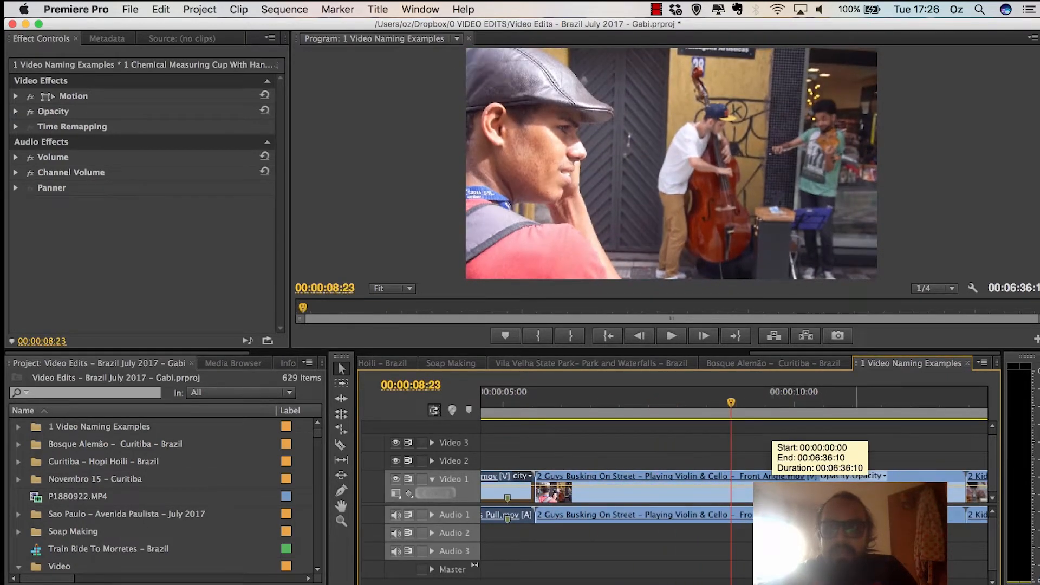
Step: Scrub through the 2 Kids Working With A Dropper clip and check its name against the footage
{"action": "scroll", "coordinate": [834, 404], "scroll_direction": "right", "scroll_amount": 3}
{"action": "left_click", "coordinate": [833, 398]}
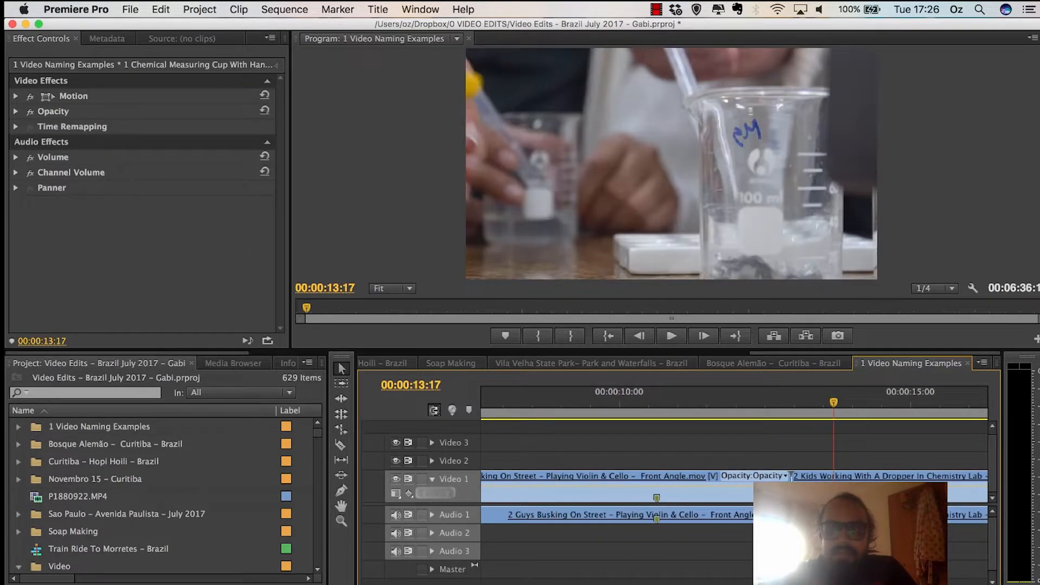
{"action": "key", "text": "minus"}
{"action": "left_click_drag", "start_coordinate": [790, 398], "coordinate": [830, 398]}
{"action": "key", "text": "minus"}
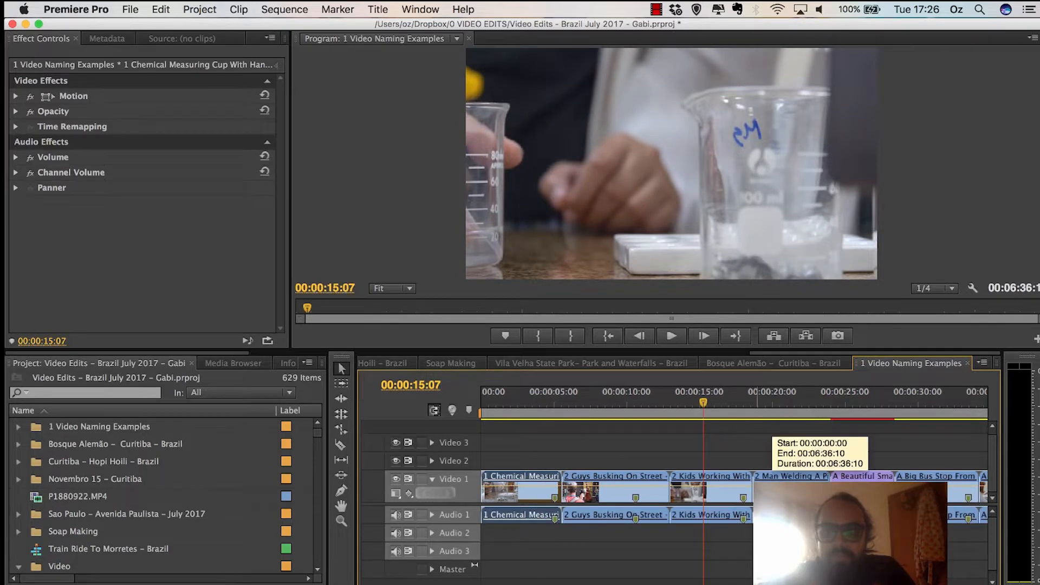
Step: Scrub the 2 Man Welding A Pipe clip and read its full name, including the slider direction
{"action": "left_click_drag", "start_coordinate": [752, 398], "coordinate": [788, 398]}
{"action": "key", "text": "equal"}
{"action": "key", "text": "equal"}
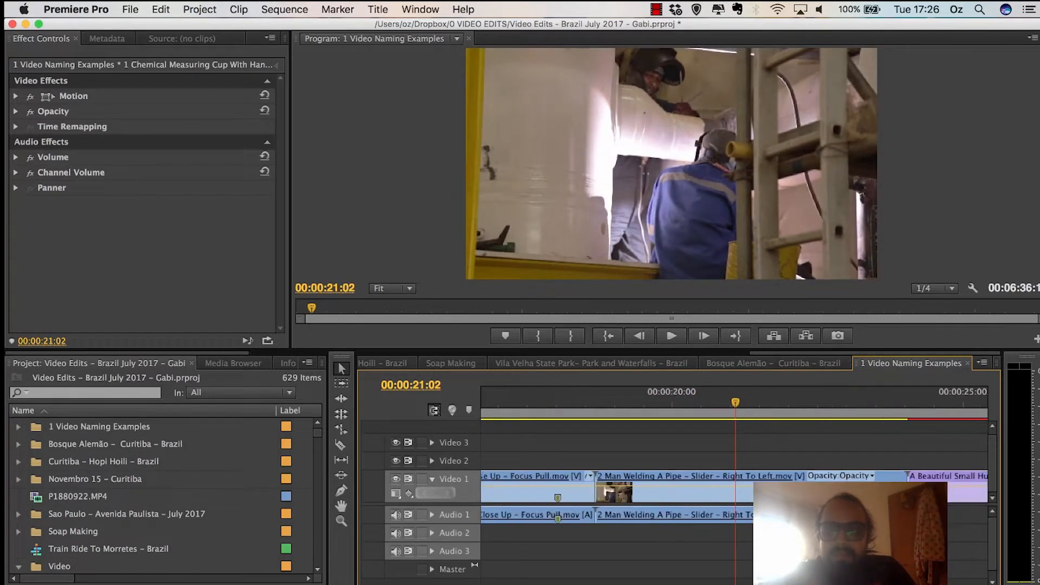
{"action": "left_click_drag", "start_coordinate": [673, 398], "coordinate": [693, 398]}
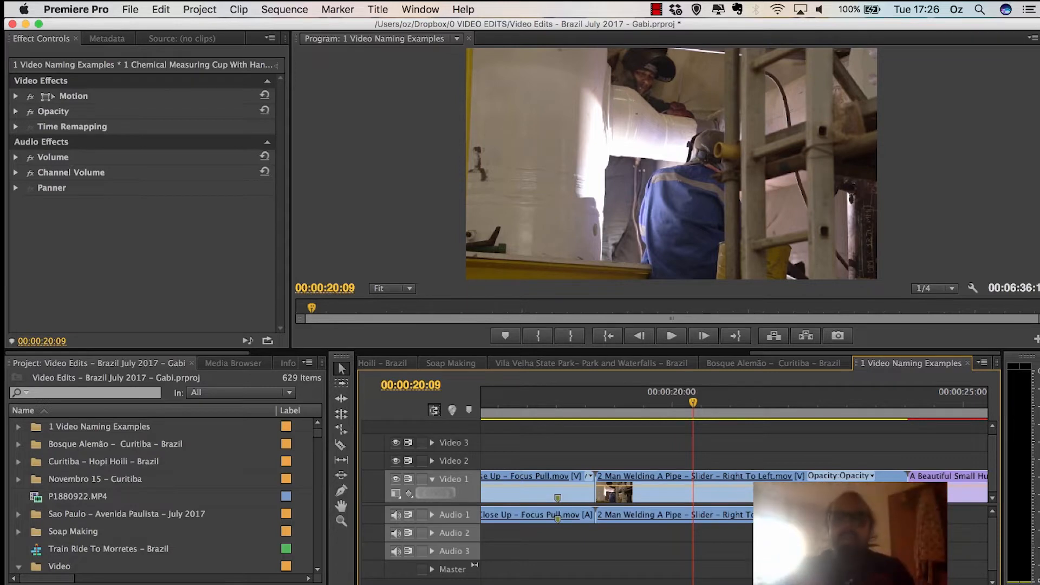
Step: Play the Beautiful Small Hut clip and examine how its name describes the left-to-right pan
{"action": "key", "text": "minus"}
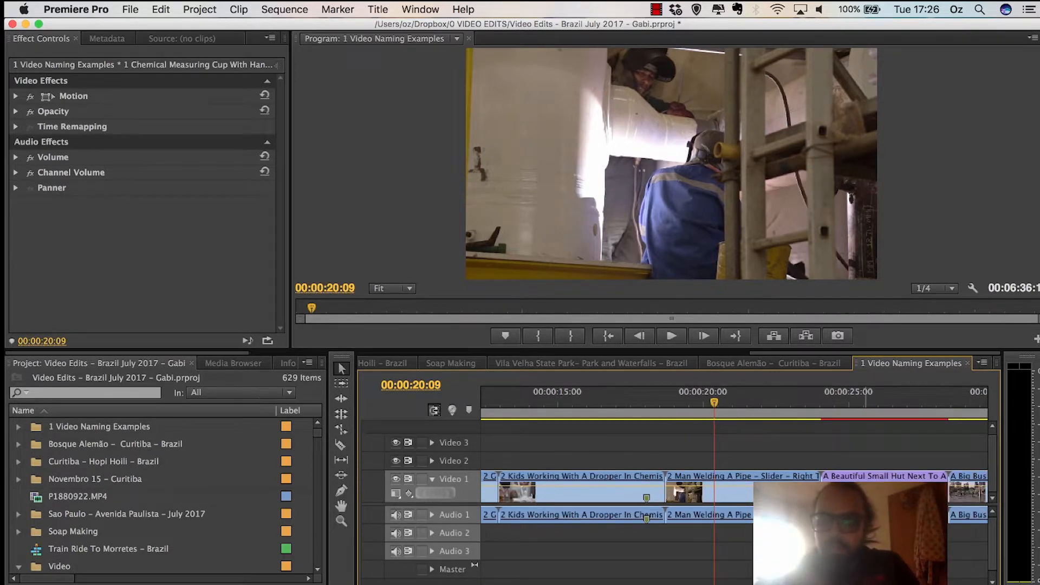
{"action": "left_click", "coordinate": [865, 402]}
{"action": "key", "text": "equal"}
{"action": "key", "text": "equal"}
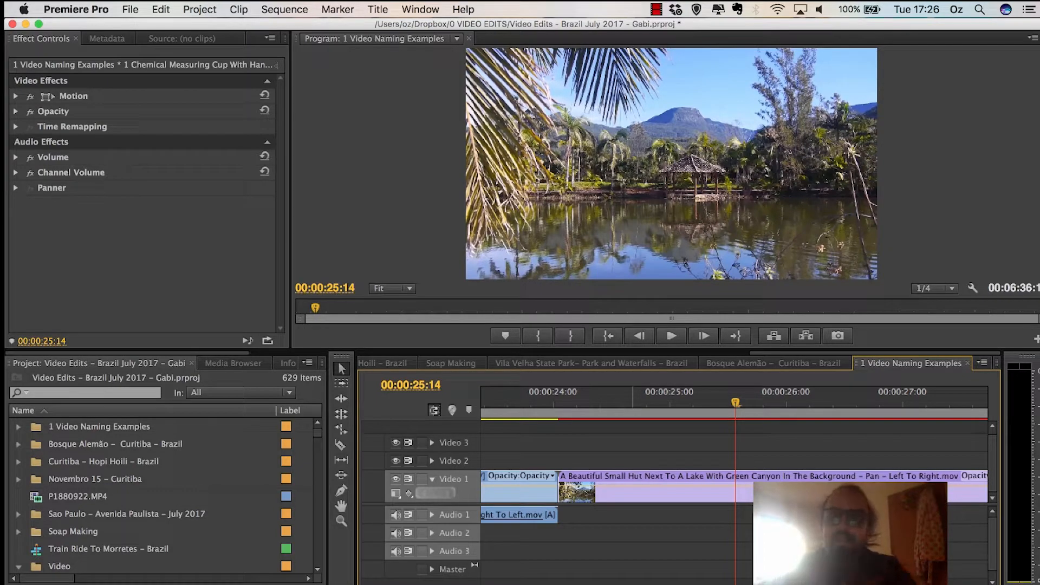
{"action": "left_click", "coordinate": [610, 402]}
{"action": "key", "text": "space"}
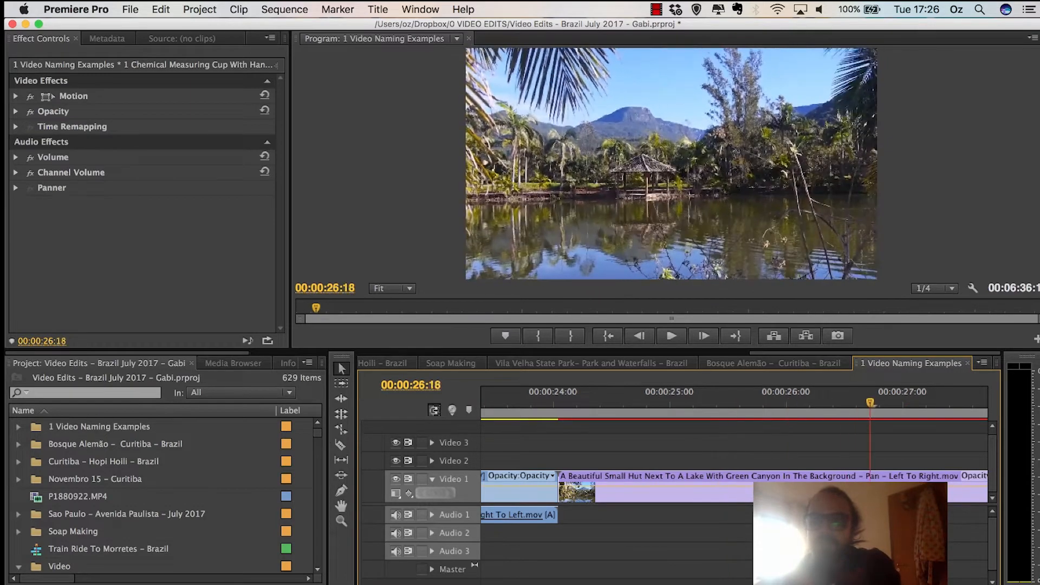
{"action": "scroll", "coordinate": [626, 493], "scroll_direction": "right", "scroll_amount": 3}
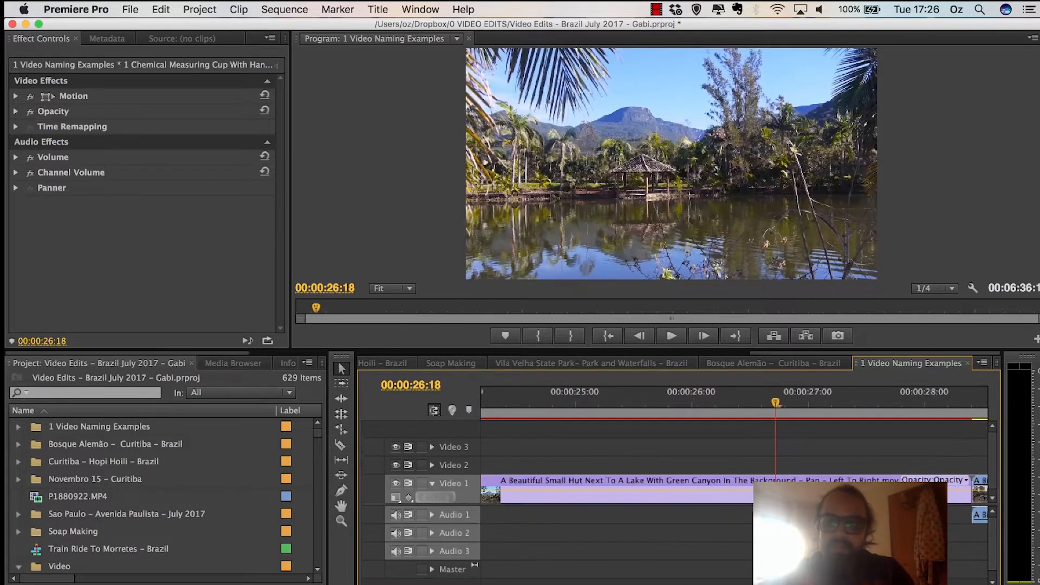
Step: Play part of the Big Bus Stop From A Moving Car clip and compare it with its name
{"action": "key", "text": "minus"}
{"action": "left_click", "coordinate": [869, 400]}
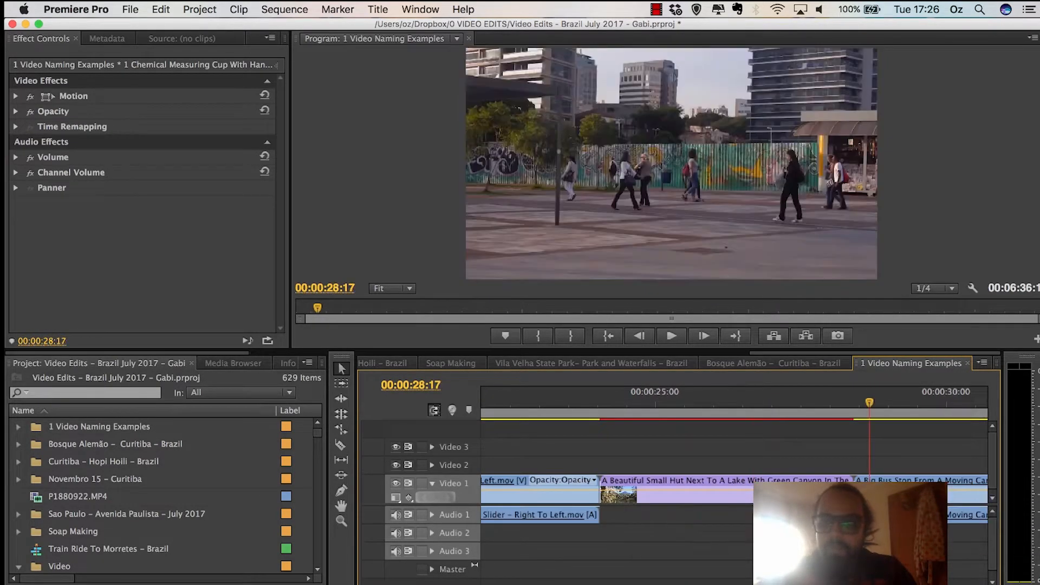
{"action": "scroll", "coordinate": [867, 400], "scroll_direction": "right", "scroll_amount": 5}
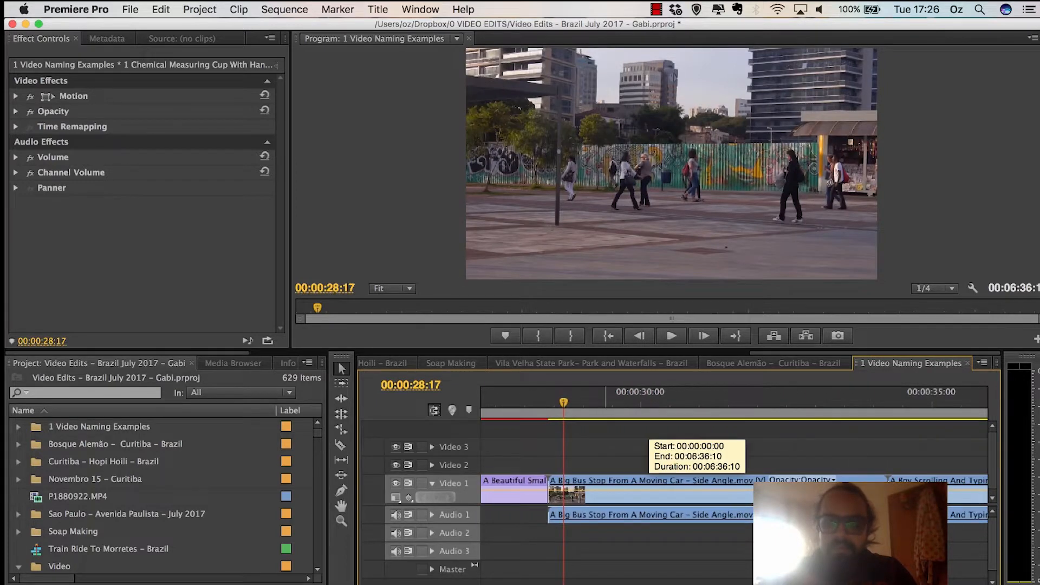
{"action": "key", "text": "space"}
{"action": "key", "text": "space"}
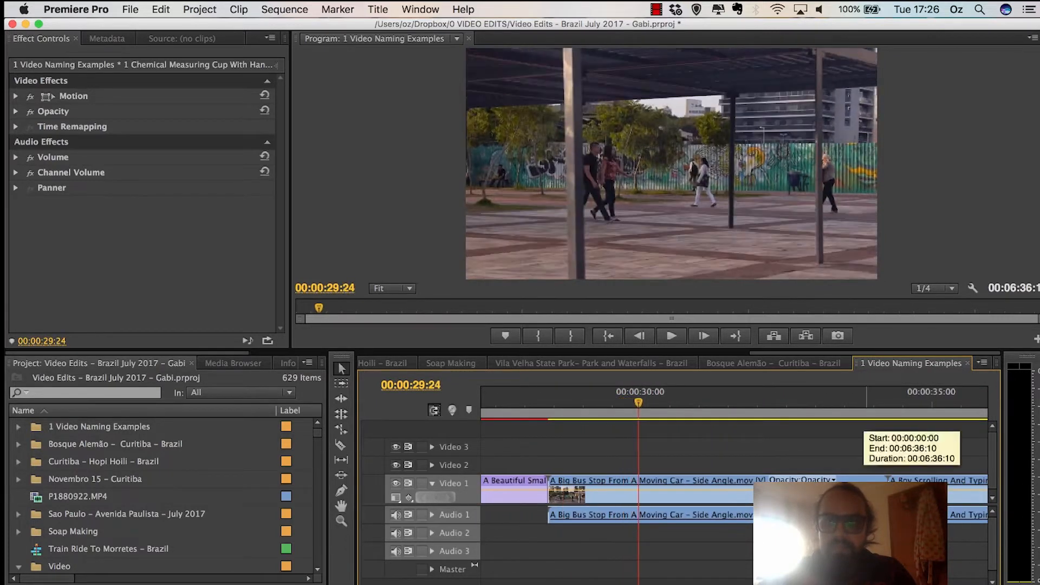
Step: Inspect the footage and full name of the Boy Scrolling And Typing On Macbook clip
{"action": "left_click", "coordinate": [924, 401]}
{"action": "scroll", "coordinate": [924, 401], "scroll_direction": "right", "scroll_amount": 1}
{"action": "scroll", "coordinate": [671, 482], "scroll_direction": "right", "scroll_amount": 5}
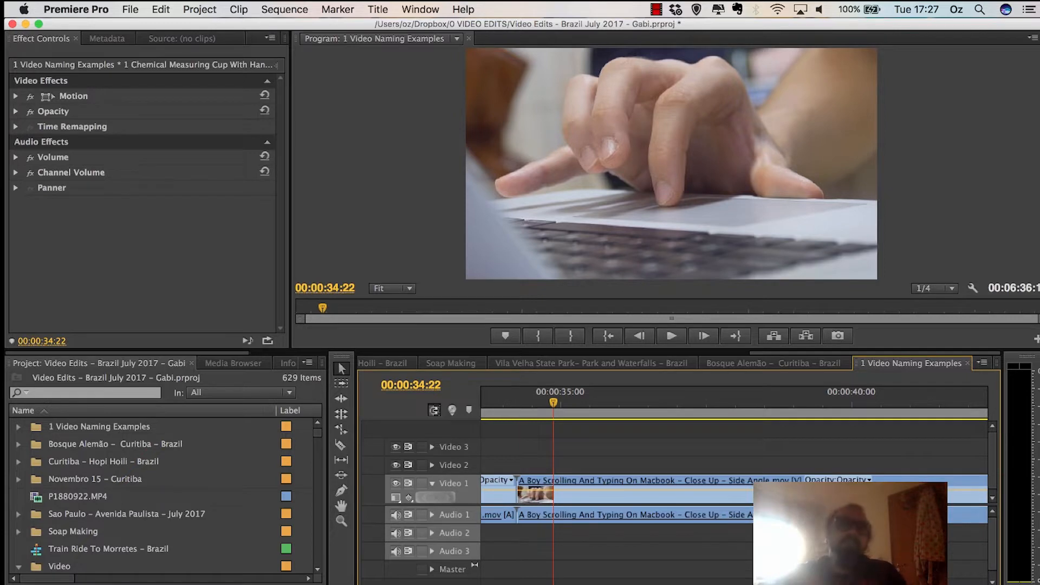
Step: Preview the Girl Filling Up Beer From A Barrel clip and read its close-up and focus-pull name
{"action": "key", "text": "minus"}
{"action": "key", "text": "minus"}
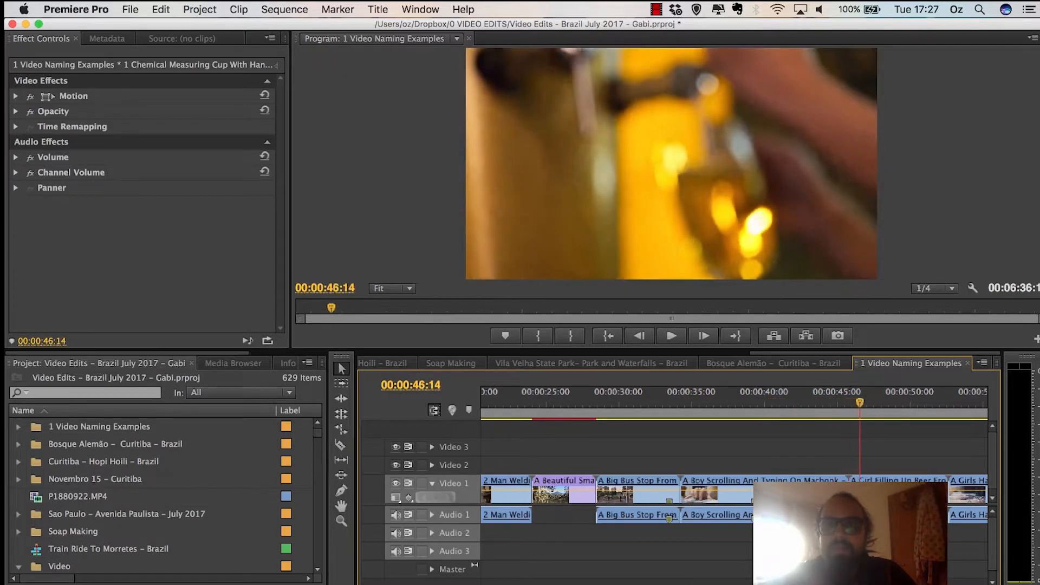
{"action": "key", "text": "space"}
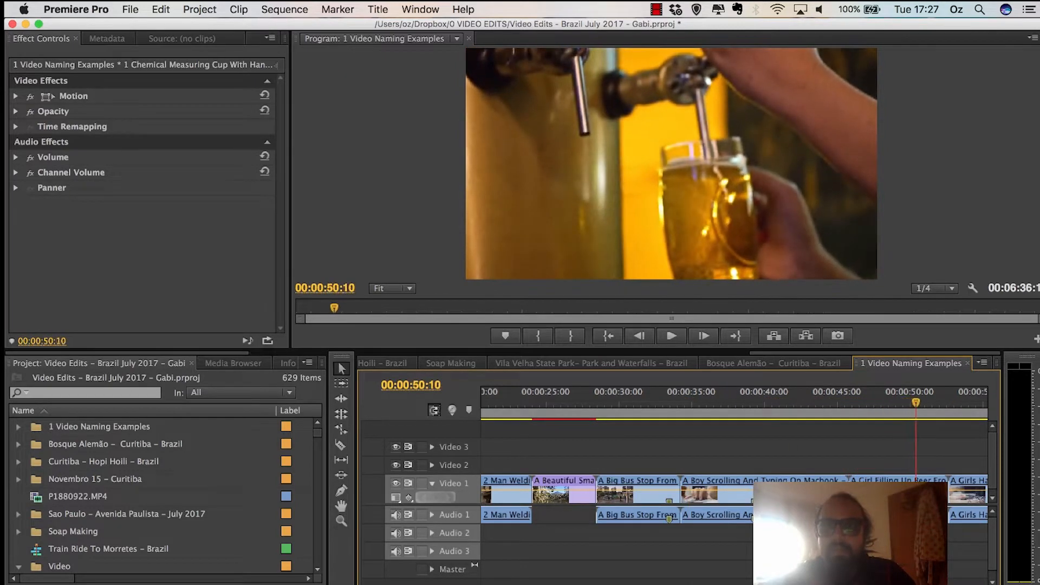
{"action": "scroll", "coordinate": [888, 509], "scroll_direction": "right", "scroll_amount": 3}
{"action": "key", "text": "="}
{"action": "key", "text": "="}
{"action": "key", "text": "="}
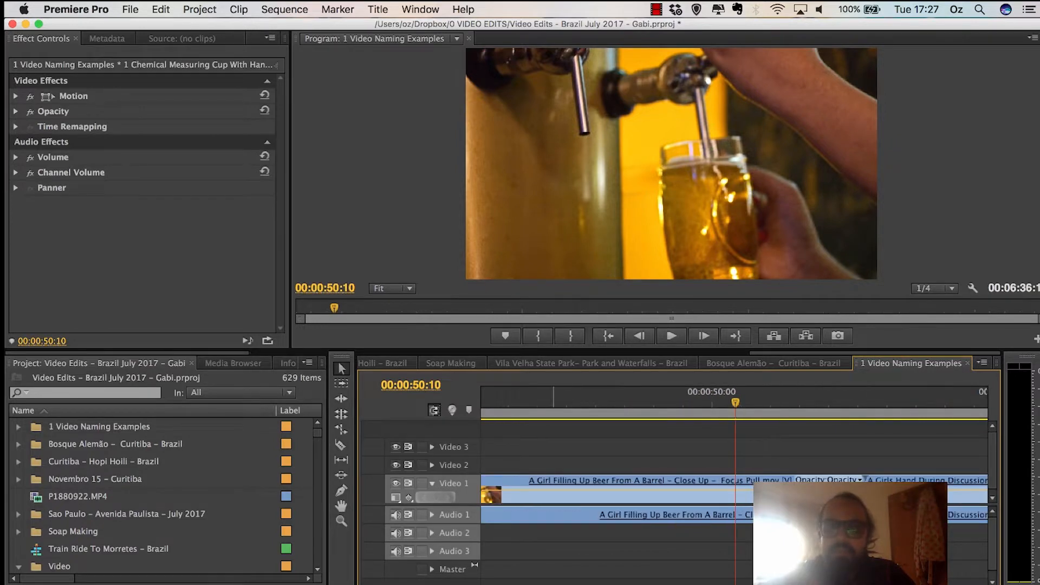
{"action": "left_click", "coordinate": [543, 398]}
{"action": "key", "text": "space"}
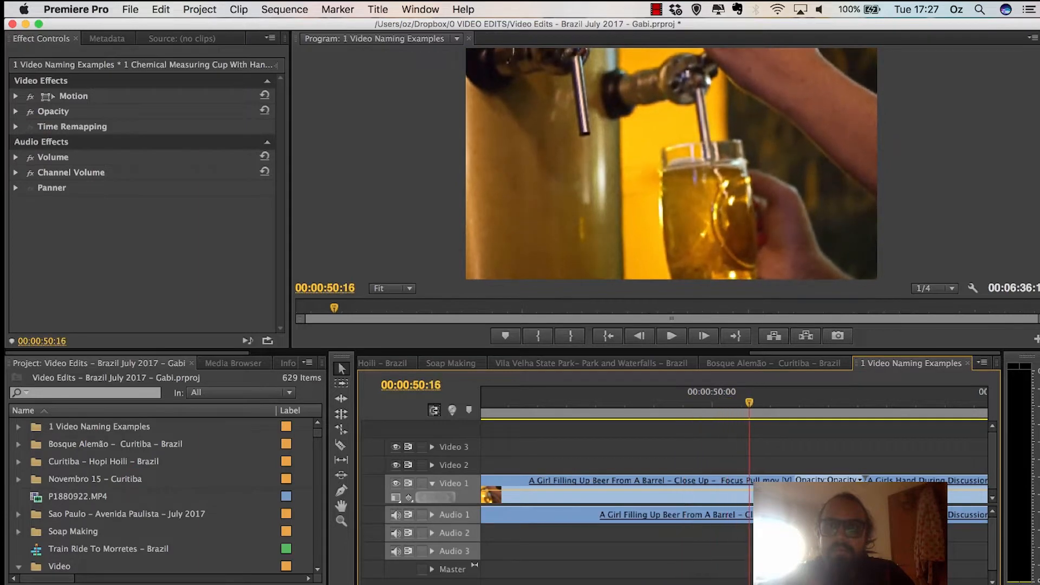
Step: Inspect the Girls Hand During Discussion Near A Black Keyboard clip and its full name
{"action": "key", "text": "minus"}
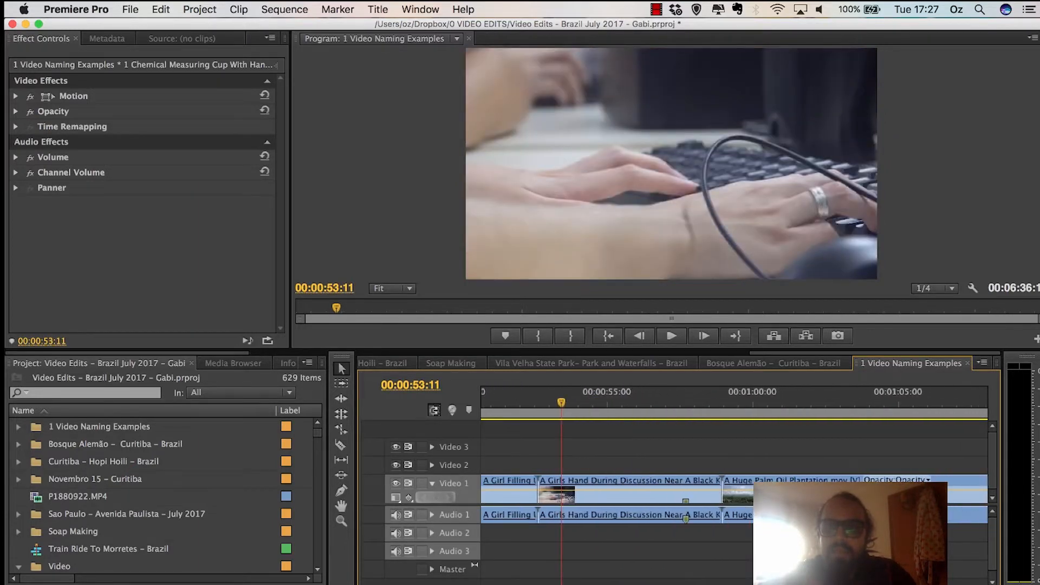
{"action": "key", "text": "equal"}
{"action": "key", "text": "equal"}
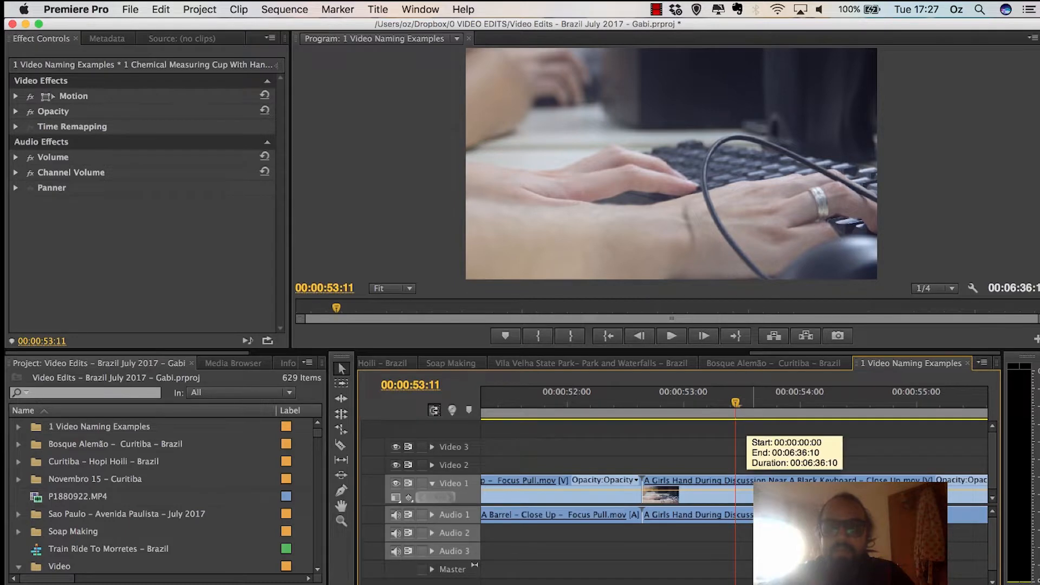
Step: Scrub the Huge Palm Oil Plantation clip and check its name against the footage
{"action": "key", "text": "minus"}
{"action": "key", "text": "minus"}
{"action": "key", "text": "minus"}
{"action": "key", "text": "minus"}
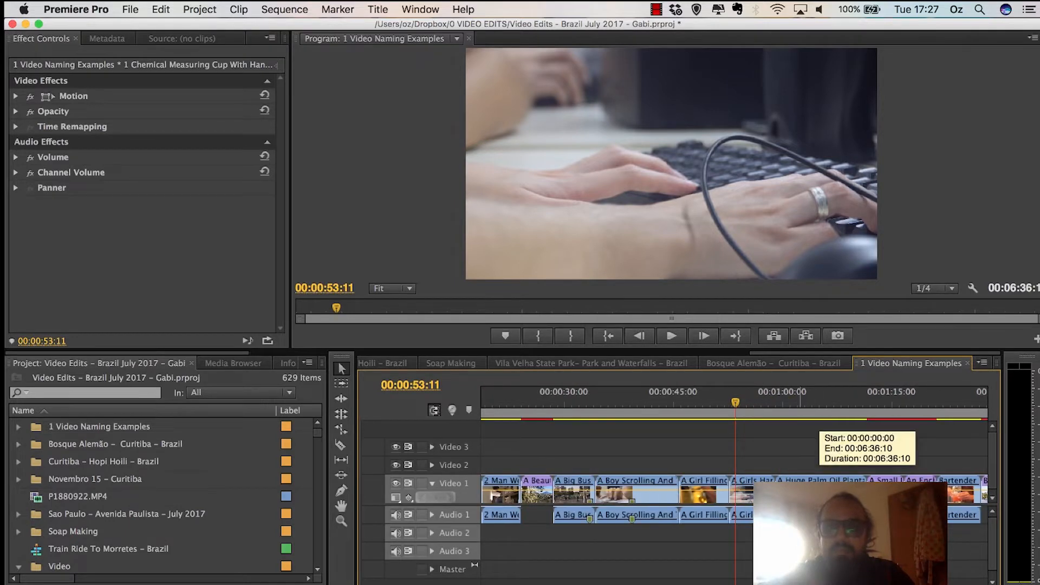
{"action": "key", "text": "equal"}
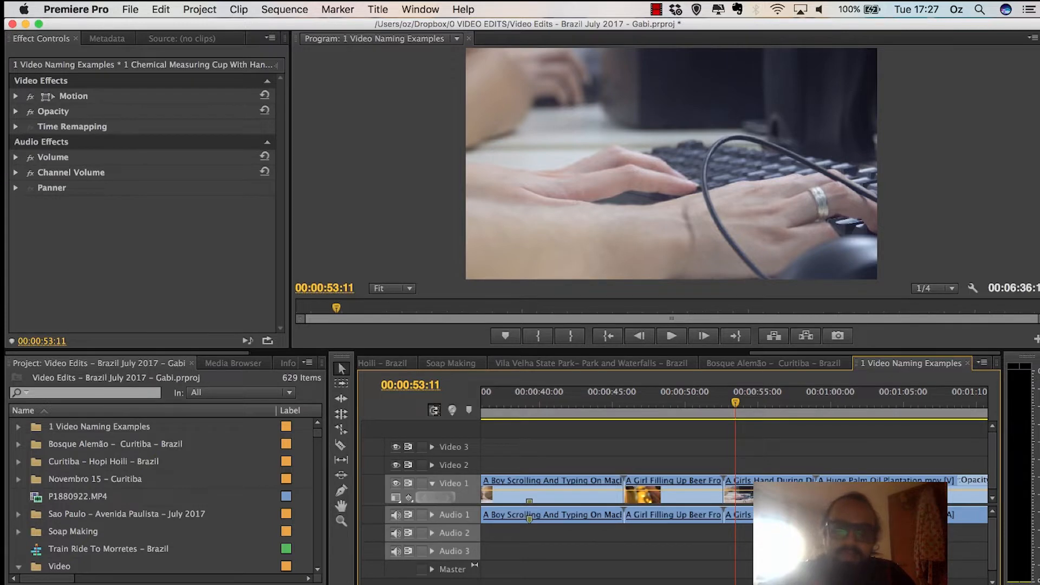
{"action": "key", "text": "minus"}
{"action": "key", "text": "="}
{"action": "key", "text": "="}
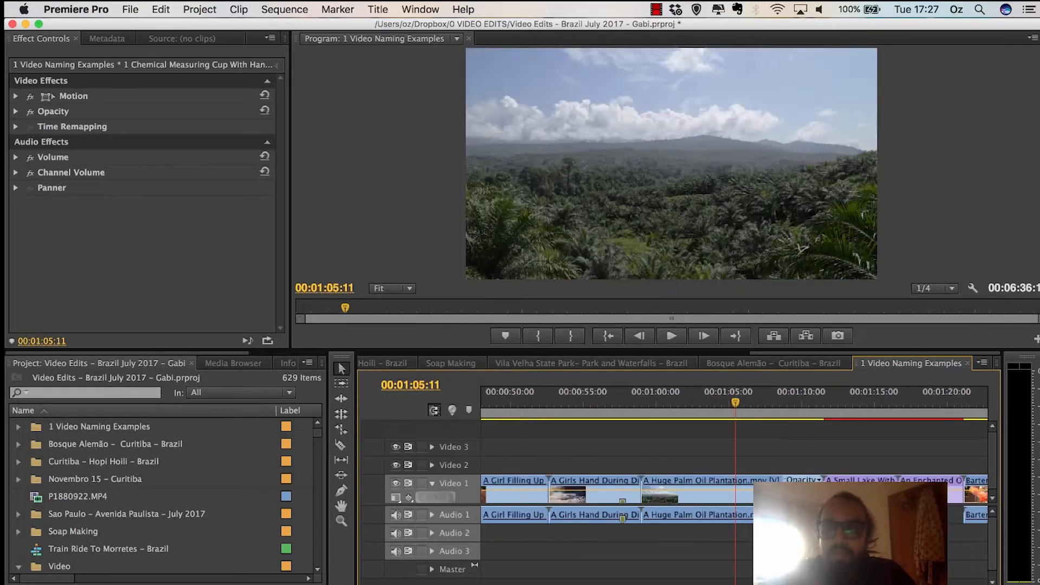
{"action": "key", "text": "minus"}
{"action": "left_click_drag", "start_coordinate": [654, 402], "coordinate": [769, 402]}
{"action": "key", "text": "="}
{"action": "key", "text": "="}
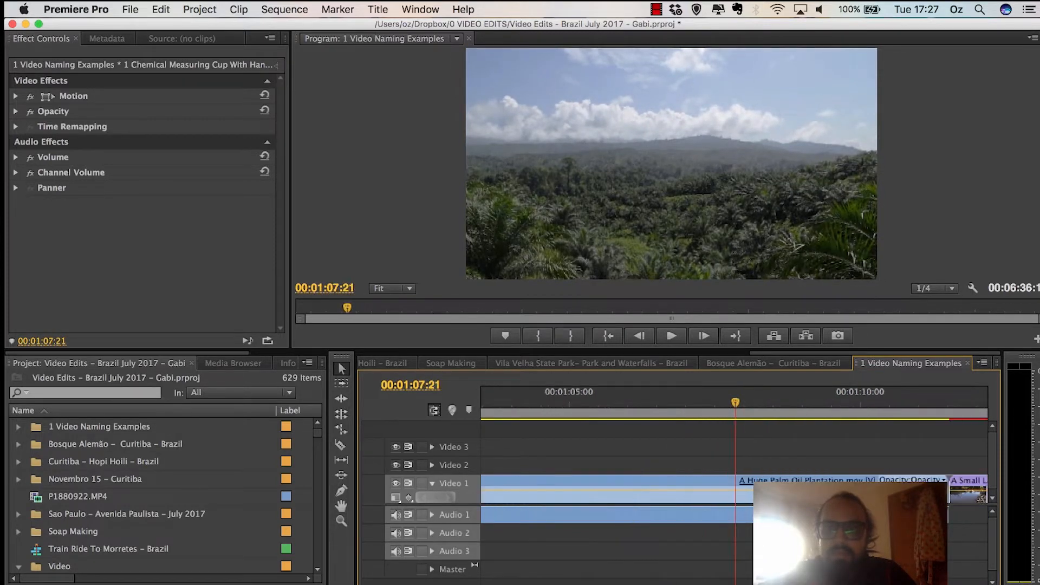
Step: Inspect the name of the Small Lake With Coconut Trees clip at a closer timeline scale
{"action": "key", "text": "minus"}
{"action": "key", "text": "minus"}
{"action": "left_click", "coordinate": [808, 402]}
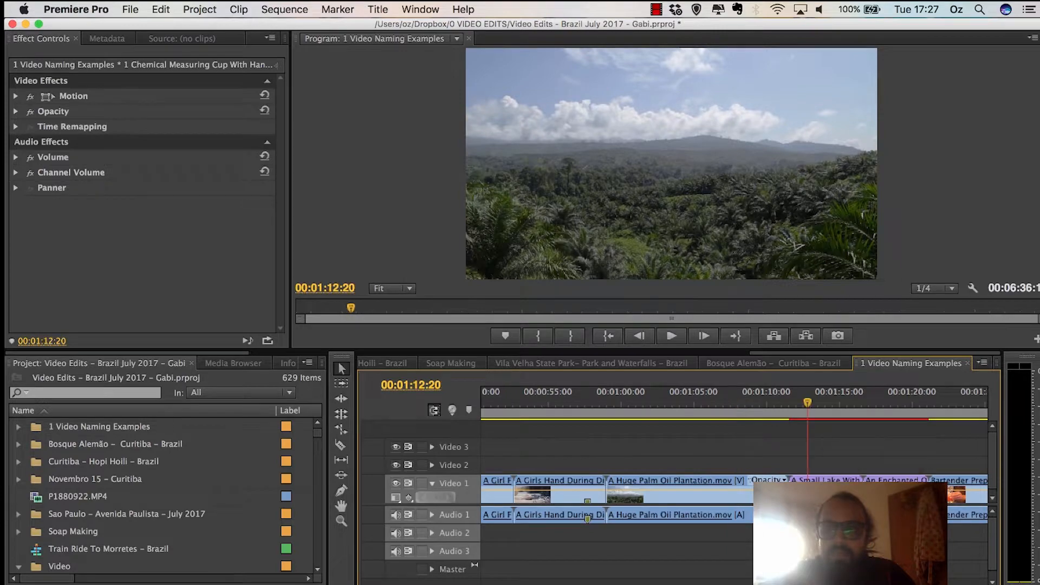
{"action": "key", "text": "="}
{"action": "key", "text": "="}
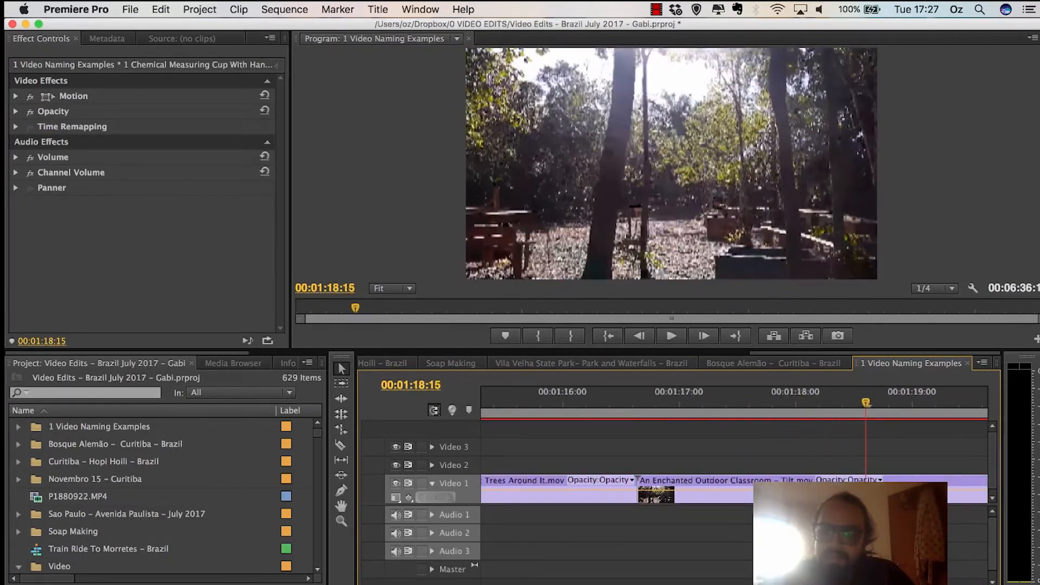
Step: Preview the tilt movement in the Enchanted Outdoor Classroom clip
{"action": "key", "text": "space"}
{"action": "key", "text": "Right"}
{"action": "key", "text": "Right"}
{"action": "key", "text": "Right"}
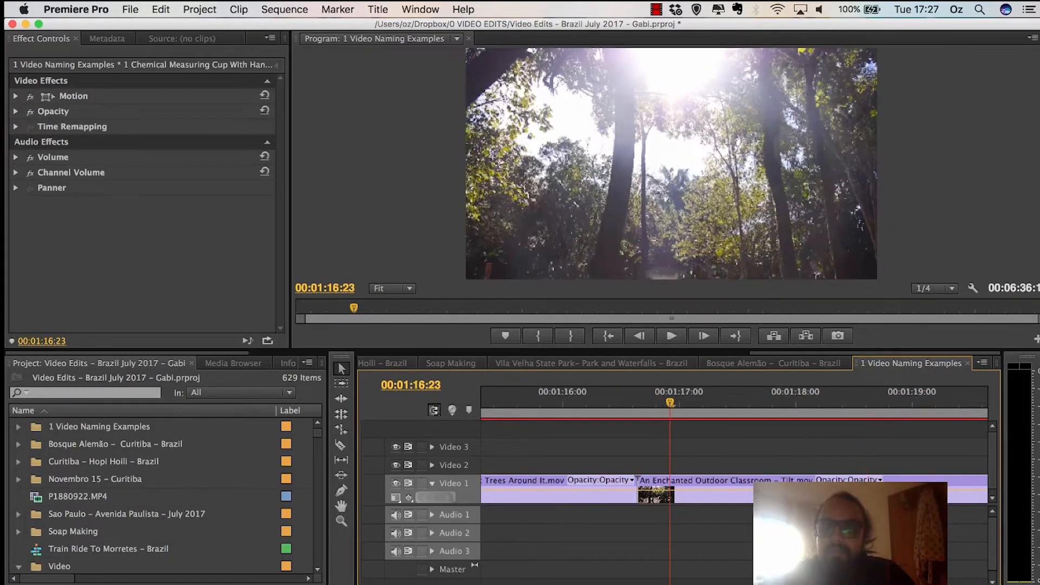
Step: Step frame by frame and scrub to 00:01:18:02 to check the downward tilt in the Enchanted Outdoor Classroom clip
{"action": "key", "text": "Right"}
{"action": "key", "text": "Right"}
{"action": "key", "text": "Right"}
{"action": "key", "text": "Right"}
{"action": "key", "text": "Right"}
{"action": "key", "text": "Right"}
{"action": "key", "text": "Right"}
{"action": "key", "text": "Right"}
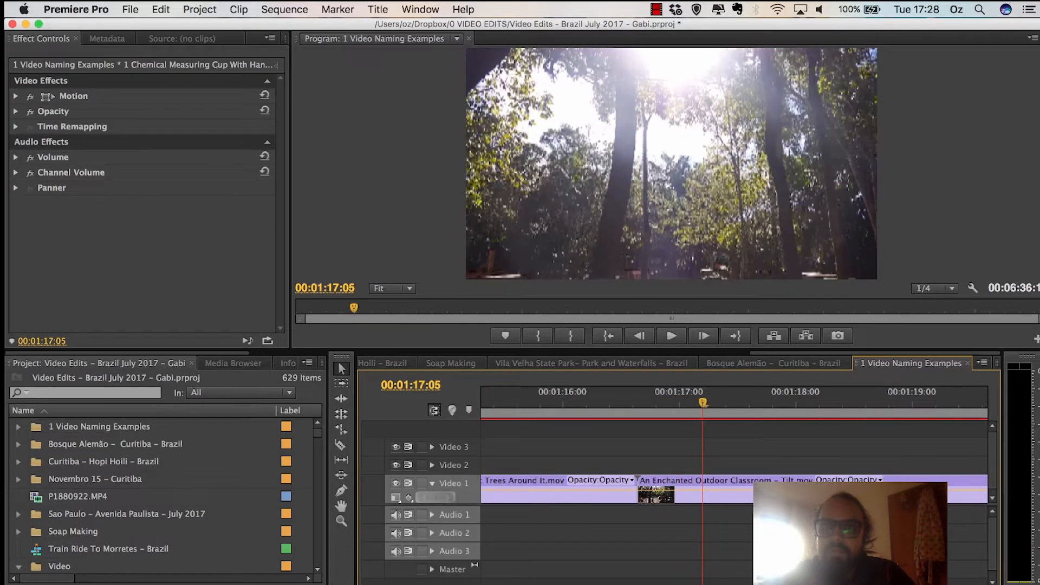
{"action": "left_click_drag", "start_coordinate": [717, 403], "coordinate": [805, 403]}
Step: Play part of the Bartender Preparing Vodka clip to compare the footage with its name
{"action": "key", "text": "minus"}
{"action": "key", "text": "minus"}
{"action": "key", "text": "minus"}
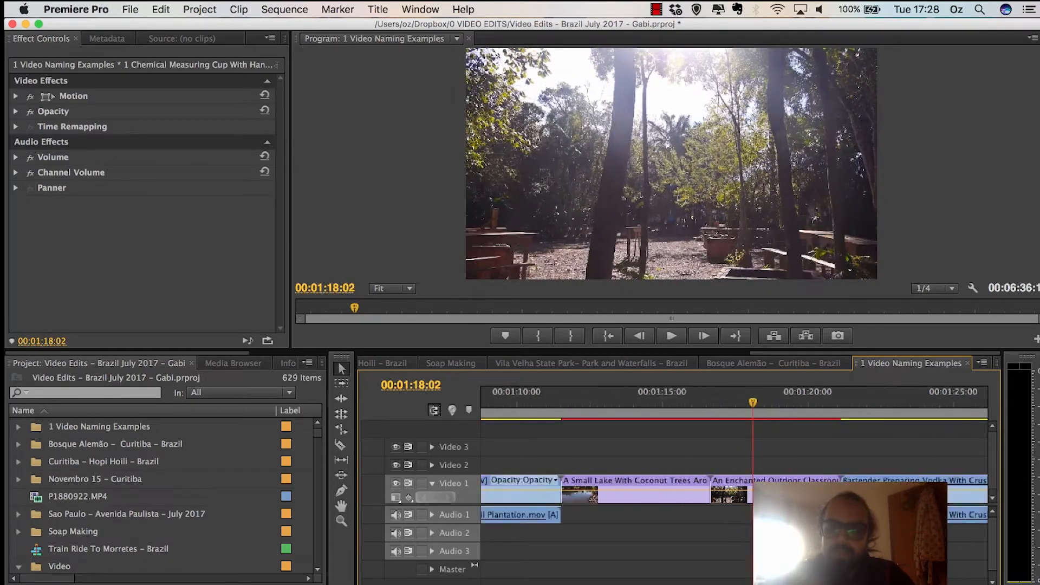
{"action": "key", "text": "Down"}
{"action": "key", "text": "space"}
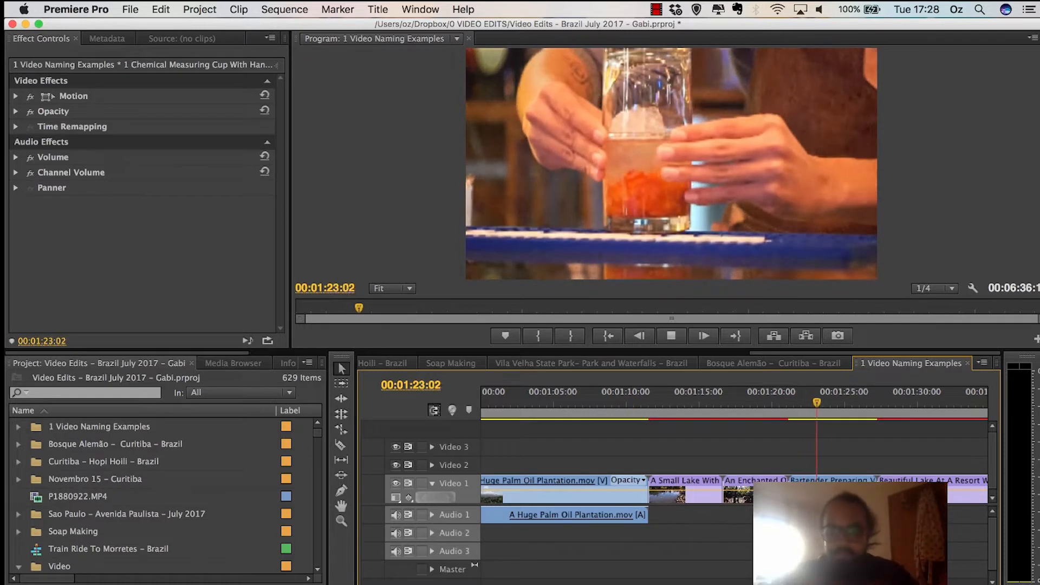
{"action": "key", "text": "space"}
Step: Play the Beef Blue Cheese Burger Display clip to check the slider movement given in its name
{"action": "key", "text": "minus"}
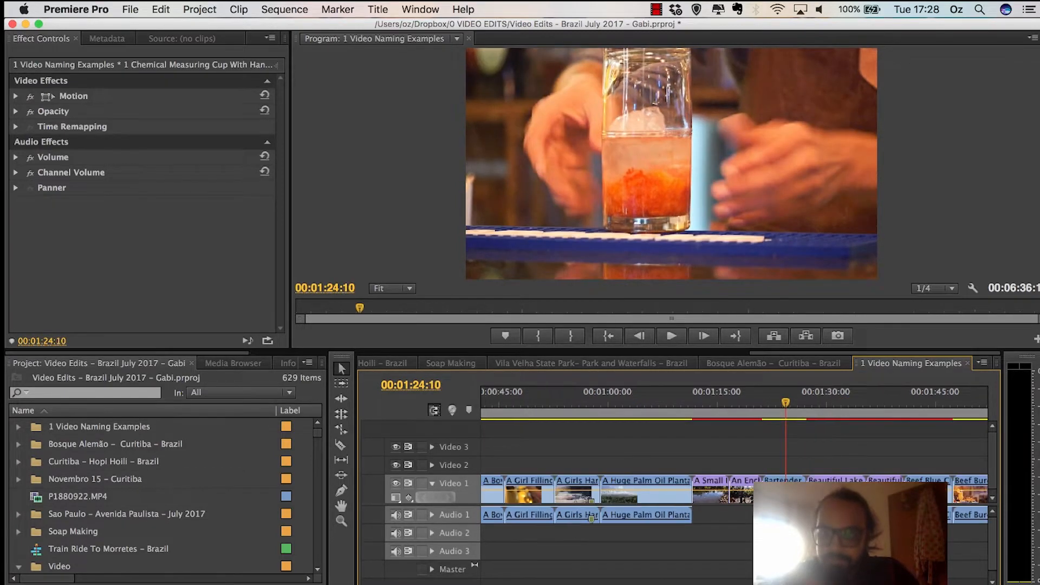
{"action": "left_click", "coordinate": [907, 400]}
{"action": "scroll", "coordinate": [908, 400], "scroll_direction": "right", "scroll_amount": 5}
{"action": "key", "text": "equal"}
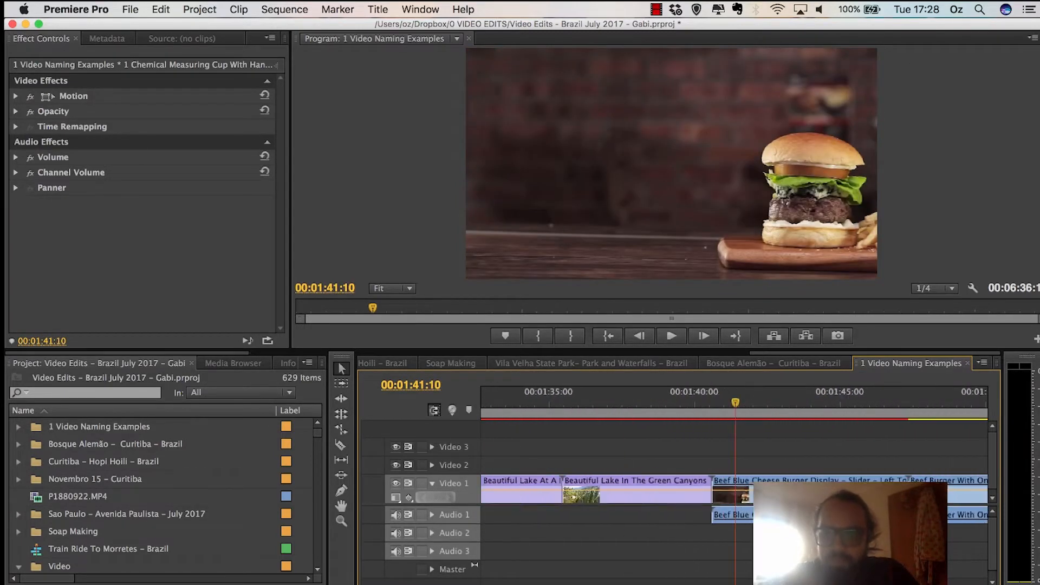
{"action": "key", "text": "space"}
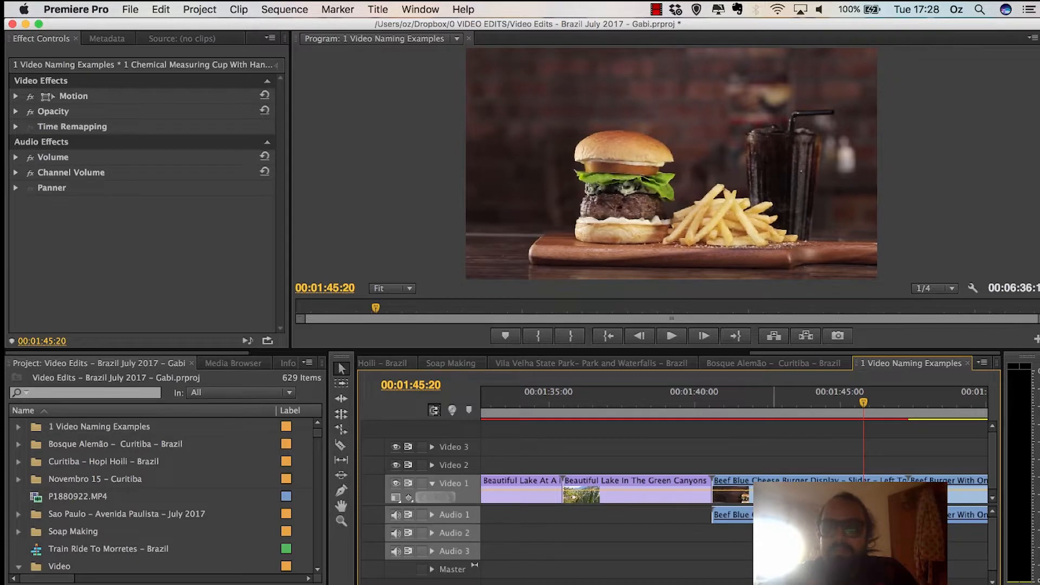
Step: Inspect the Beef Burger With Onion Rings And Orange Juice clip and its neighbours on the timeline
{"action": "left_click", "coordinate": [920, 402]}
{"action": "scroll", "coordinate": [921, 406], "scroll_direction": "right", "scroll_amount": 5}
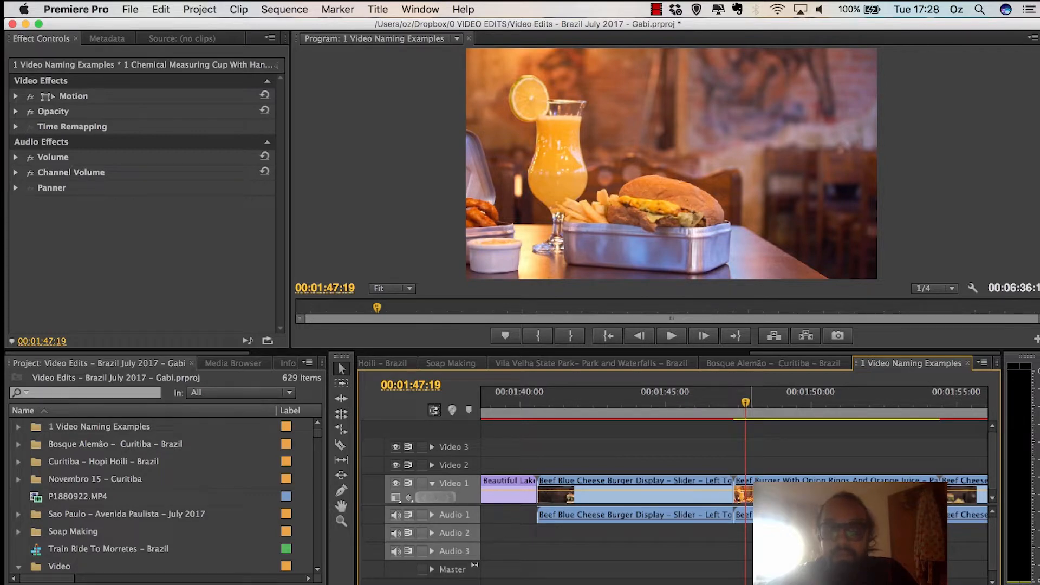
{"action": "key", "text": "minus"}
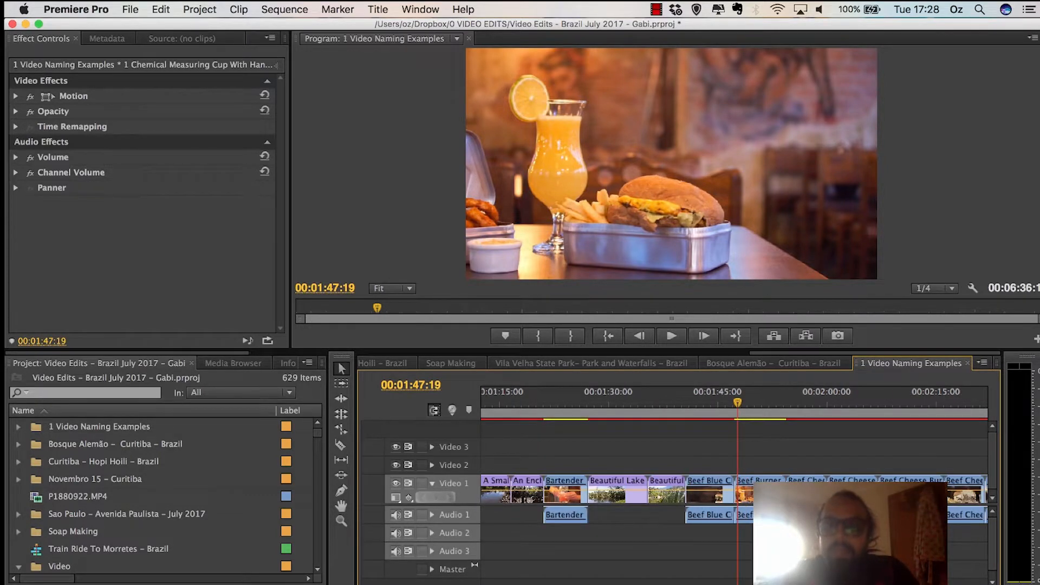
{"action": "scroll", "coordinate": [763, 400], "scroll_direction": "left", "scroll_amount": 3}
{"action": "scroll", "coordinate": [771, 400], "scroll_direction": "right", "scroll_amount": 3}
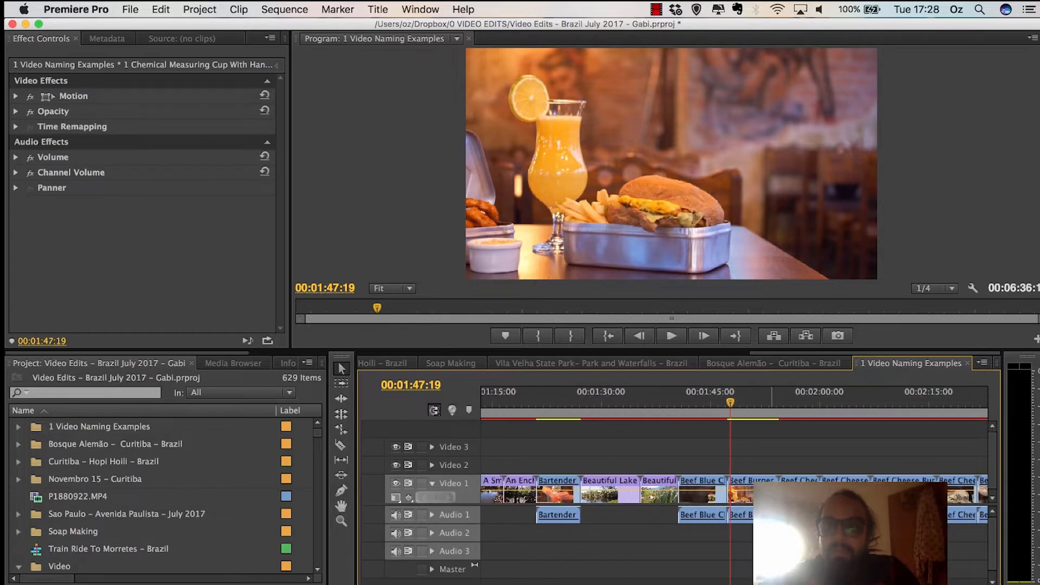
Step: Play the Beef Cheese Burger Display - Focus Pull clip to check the focus change against its name
{"action": "left_click", "coordinate": [794, 401]}
{"action": "key", "text": "equal"}
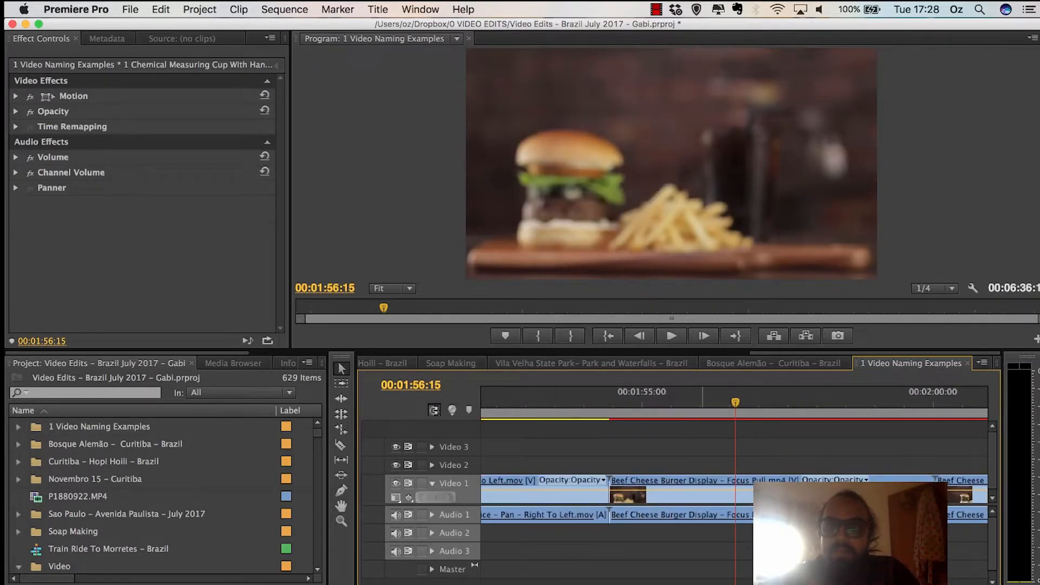
{"action": "key", "text": "space"}
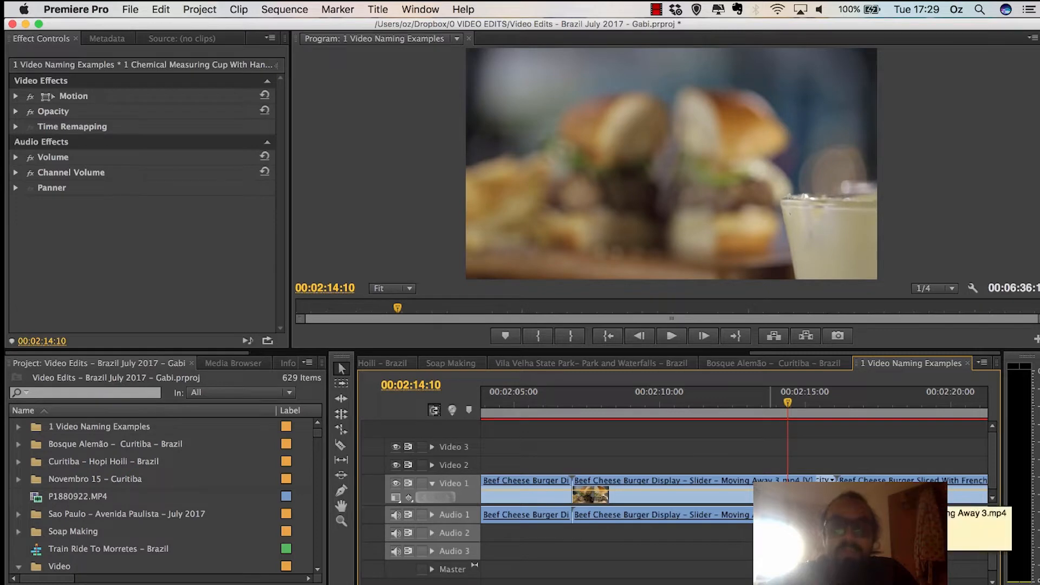
Step: Survey the whole naming examples sequence and move the playhead to 00:04:08:10
{"action": "scroll", "coordinate": [618, 488], "scroll_direction": "down", "scroll_amount": 3}
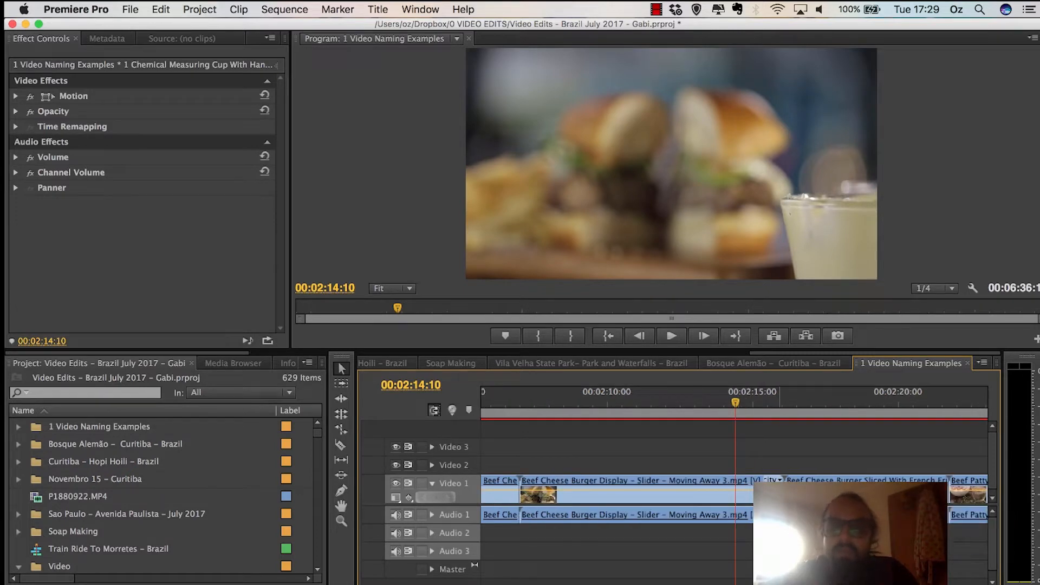
{"action": "key", "text": "minus"}
{"action": "key", "text": "minus"}
{"action": "key", "text": "minus"}
{"action": "key", "text": "minus"}
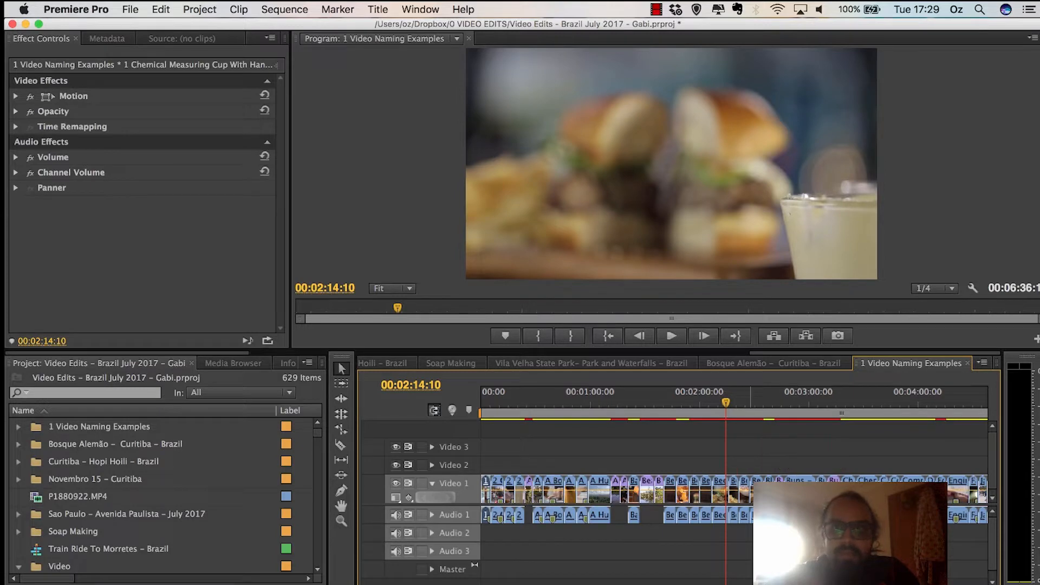
{"action": "key", "text": "minus"}
{"action": "key", "text": "minus"}
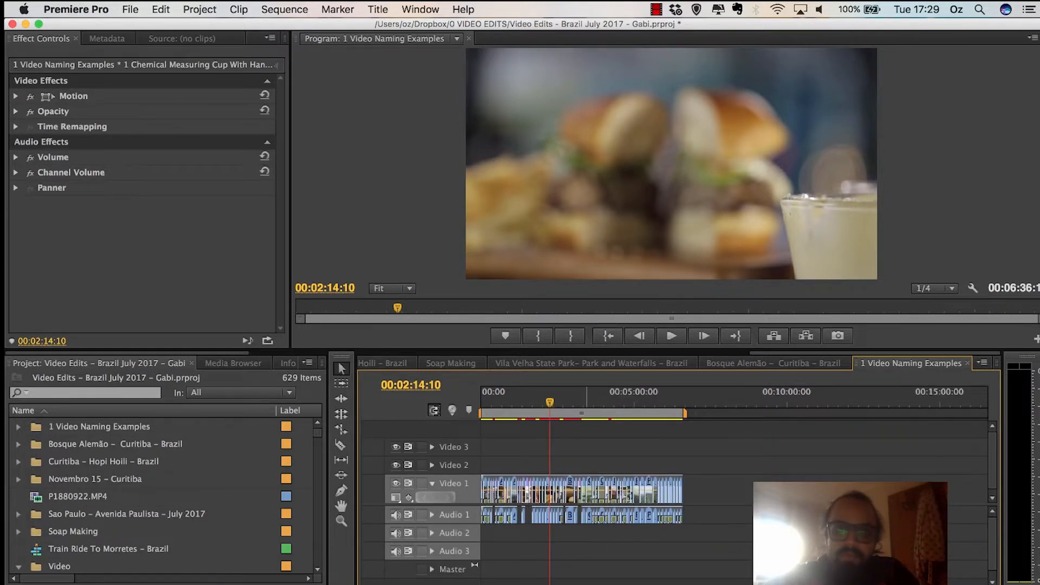
{"action": "left_click_drag", "start_coordinate": [587, 397], "coordinate": [608, 397]}
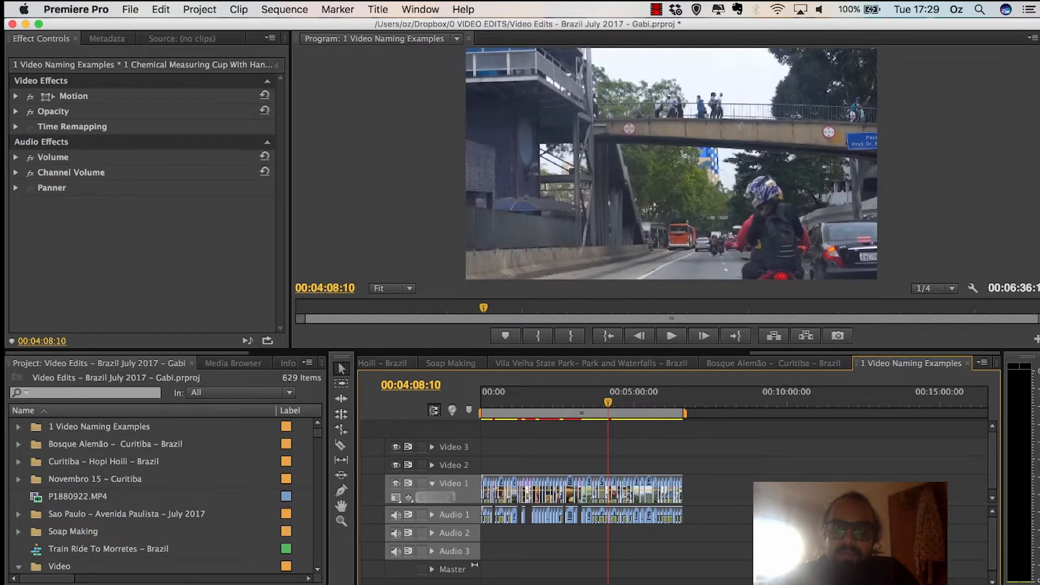
Step: Preview the driving clip and the Computer Screen With Autocad clip along with their names
{"action": "key", "text": "equal"}
{"action": "key", "text": "equal"}
{"action": "key", "text": "equal"}
{"action": "key", "text": "equal"}
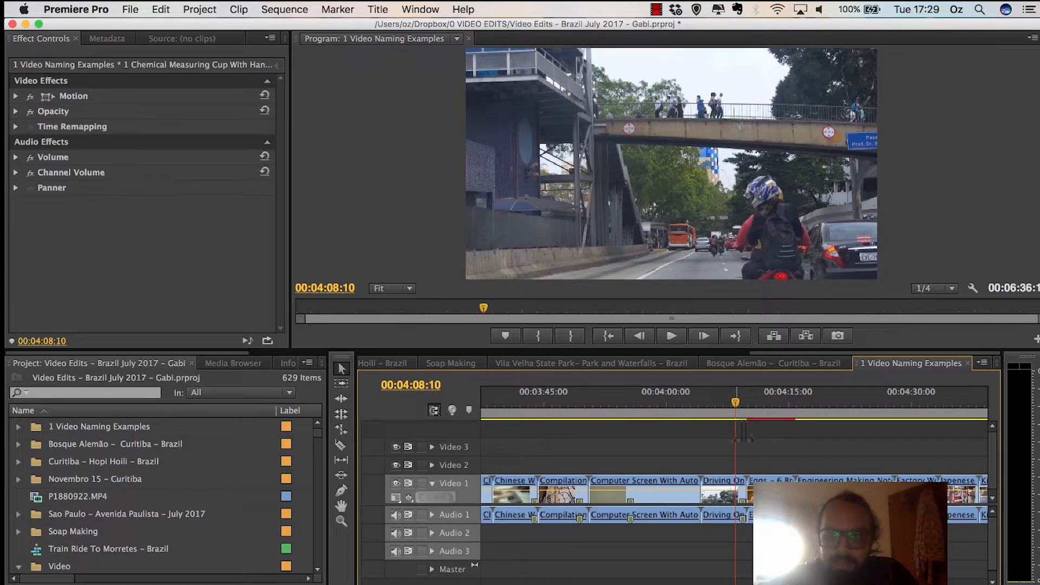
{"action": "key", "text": "space"}
{"action": "left_click", "coordinate": [643, 398]}
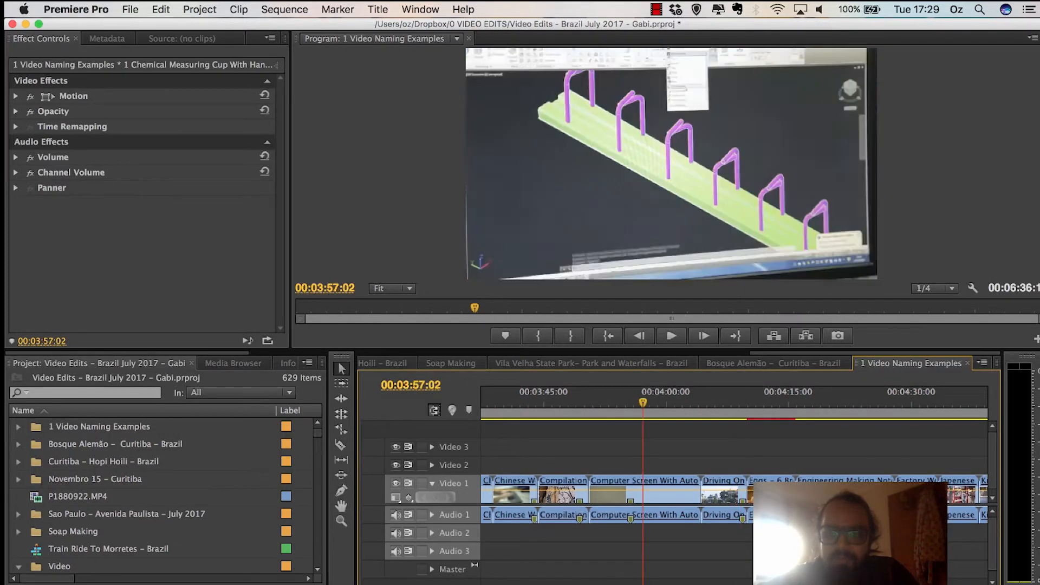
Step: Play the Compilation Of Local Style Graffiti In Liberdade clip and examine its name up close
{"action": "left_click_drag", "start_coordinate": [568, 397], "coordinate": [559, 396]}
{"action": "key", "text": "space"}
{"action": "key", "text": "equal"}
{"action": "key", "text": "equal"}
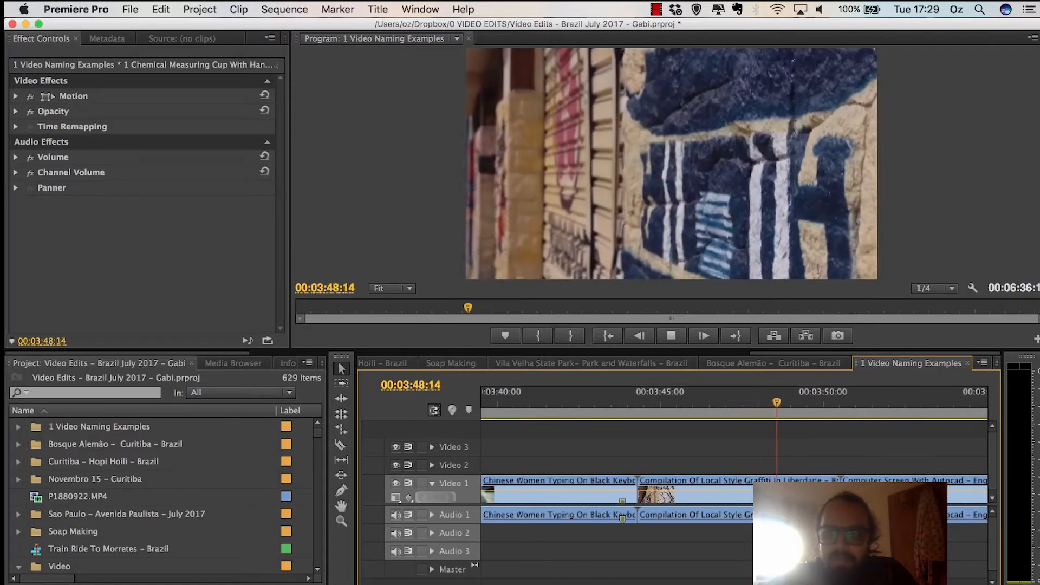
Step: Preview the Loading Palm Oil Fruits On A Truck - Side Angle clip further along the sequence
{"action": "key", "text": "minus"}
{"action": "key", "text": "minus"}
{"action": "key", "text": "minus"}
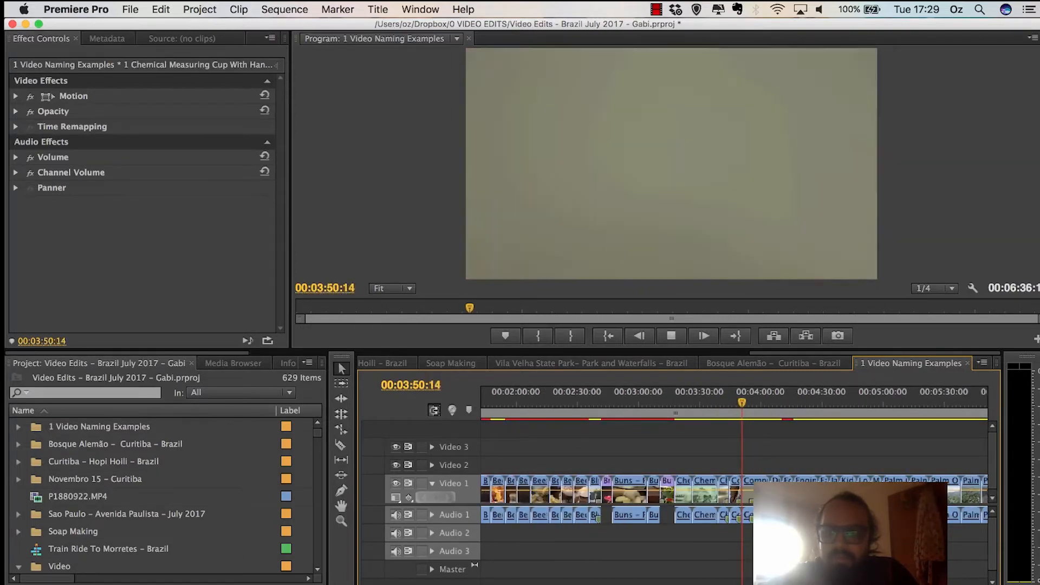
{"action": "key", "text": "minus"}
{"action": "key", "text": "minus"}
{"action": "left_click", "coordinate": [776, 398]}
{"action": "key", "text": "equal"}
{"action": "key", "text": "equal"}
{"action": "key", "text": "equal"}
{"action": "key", "text": "equal"}
{"action": "key", "text": "equal"}
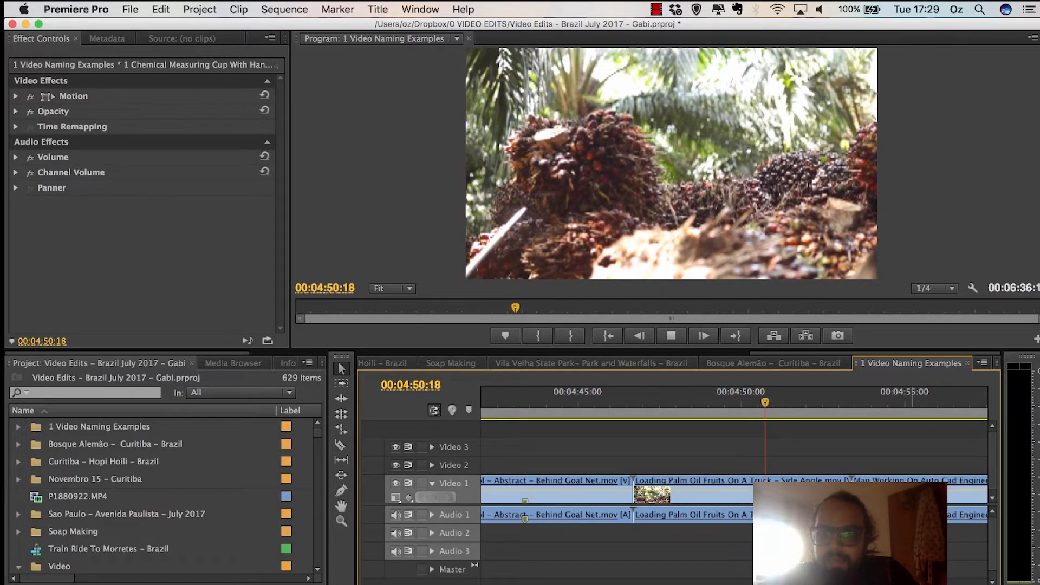
Step: Preview the Man Working On Auto Cad Engineering Software clip and check its name
{"action": "left_click", "coordinate": [900, 398]}
{"action": "scroll", "coordinate": [900, 403], "scroll_direction": "right", "scroll_amount": 5}
{"action": "key", "text": "space"}
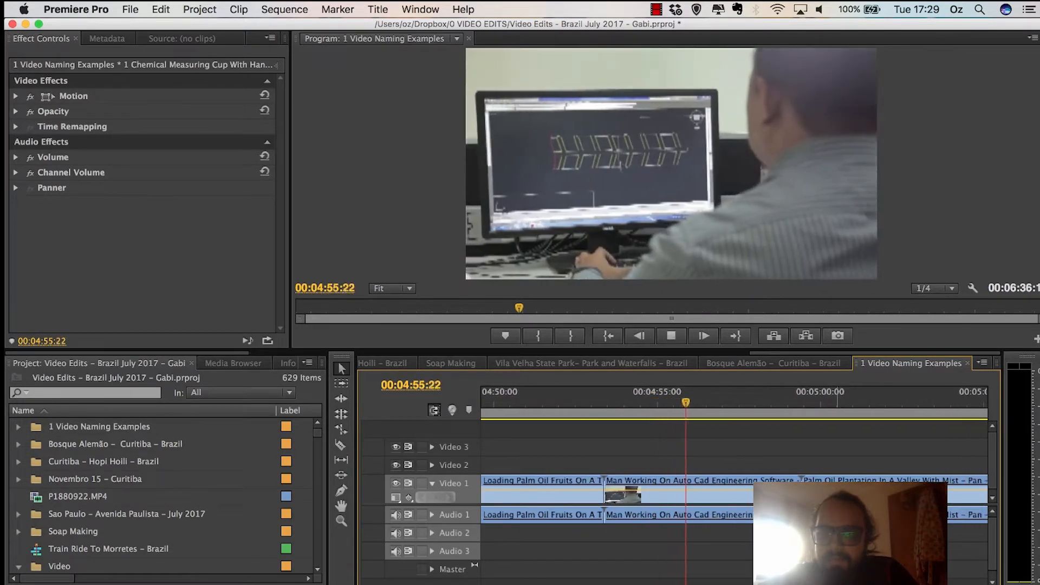
Step: Check the right-to-left pan and full name of the Palm Oil Plantation In A Valley With Mist clip
{"action": "left_click", "coordinate": [825, 399]}
{"action": "scroll", "coordinate": [826, 402], "scroll_direction": "right", "scroll_amount": 1}
{"action": "scroll", "coordinate": [822, 404], "scroll_direction": "right", "scroll_amount": 4}
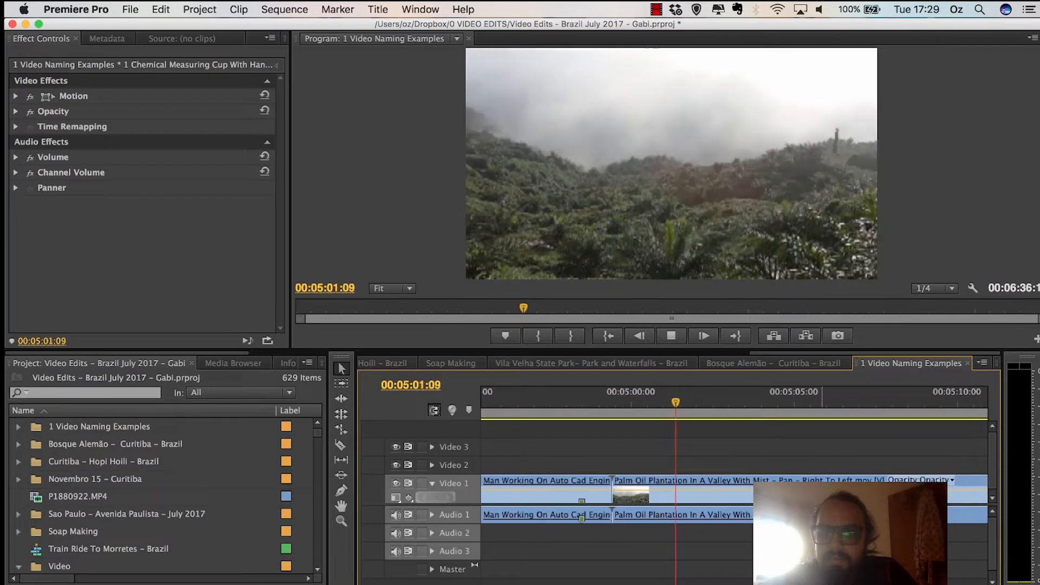
{"action": "scroll", "coordinate": [818, 402], "scroll_direction": "right", "scroll_amount": 3}
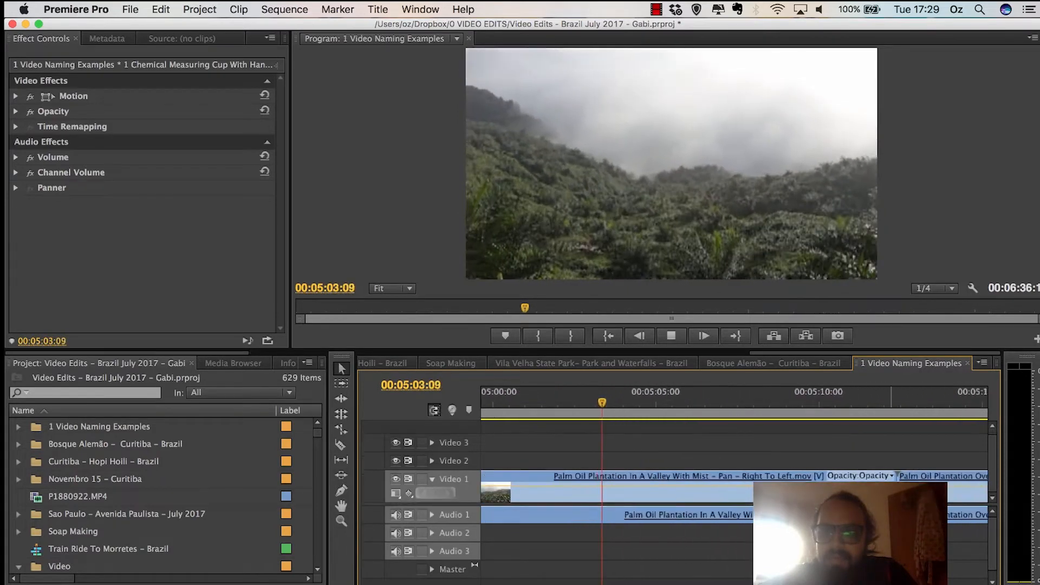
Step: Inspect the palm oil plantation clip after the misty valley shot and the surrounding clips
{"action": "left_click", "coordinate": [919, 399]}
{"action": "key", "text": "minus"}
{"action": "key", "text": "minus"}
{"action": "key", "text": "minus"}
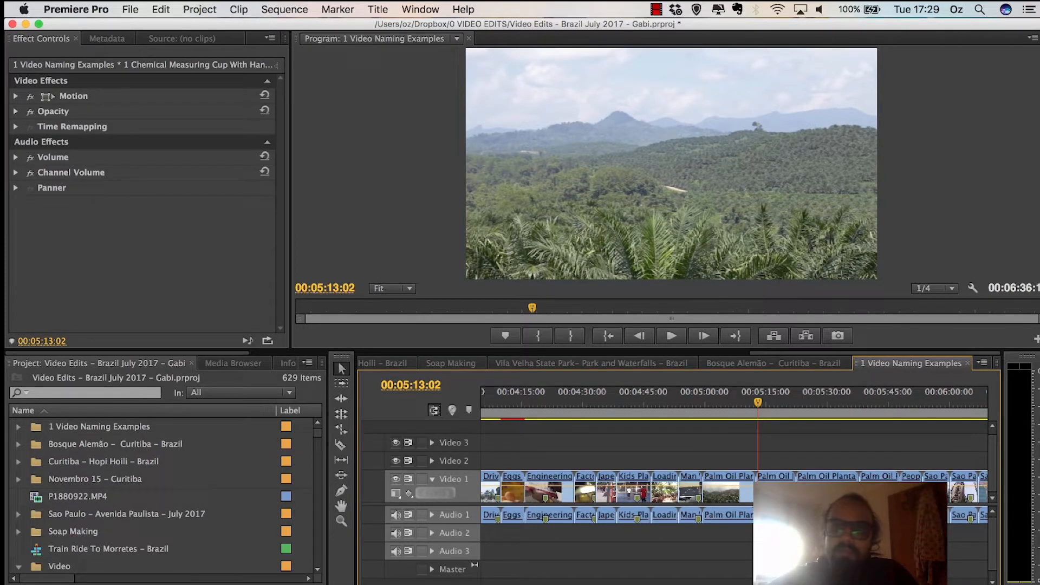
Step: Browse the Bosque Alemão, Vila Velha State Park, Soap Making and Curitiba – Hopi Hoili sequences
{"action": "left_click", "coordinate": [773, 363]}
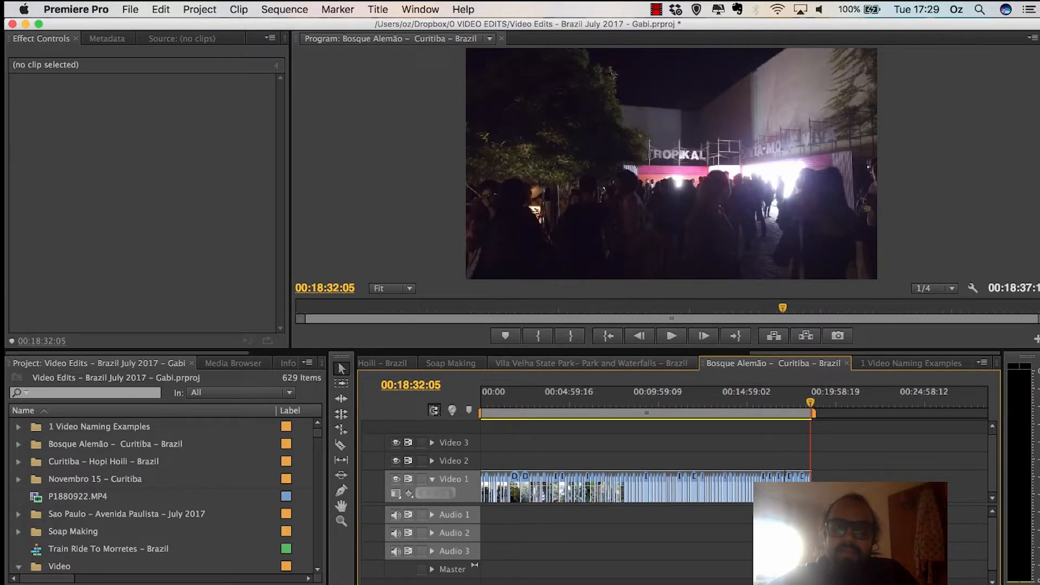
{"action": "left_click", "coordinate": [602, 364]}
{"action": "left_click", "coordinate": [769, 364]}
{"action": "left_click", "coordinate": [599, 364]}
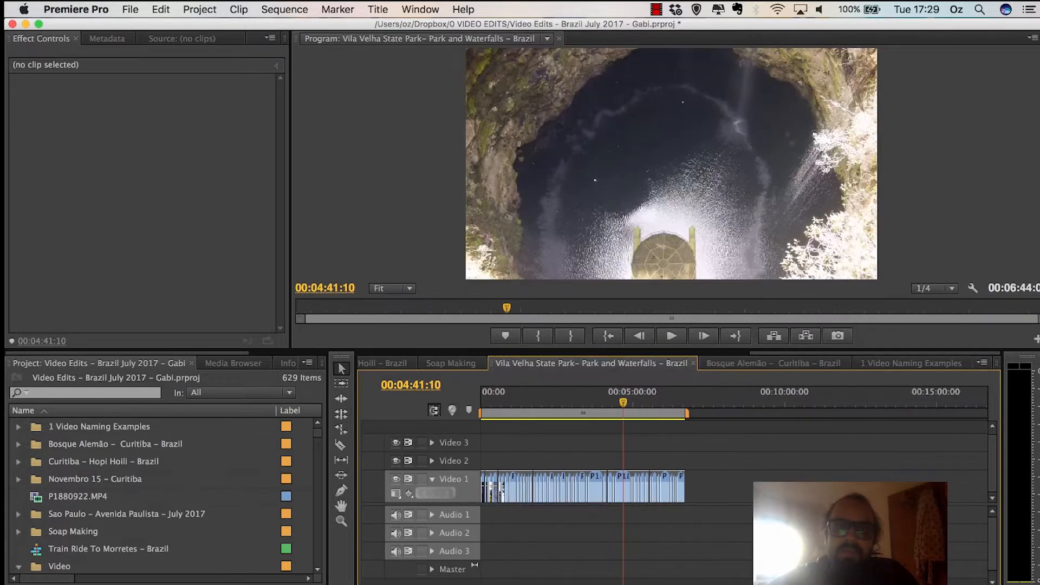
{"action": "left_click", "coordinate": [451, 364]}
{"action": "left_click", "coordinate": [386, 363]}
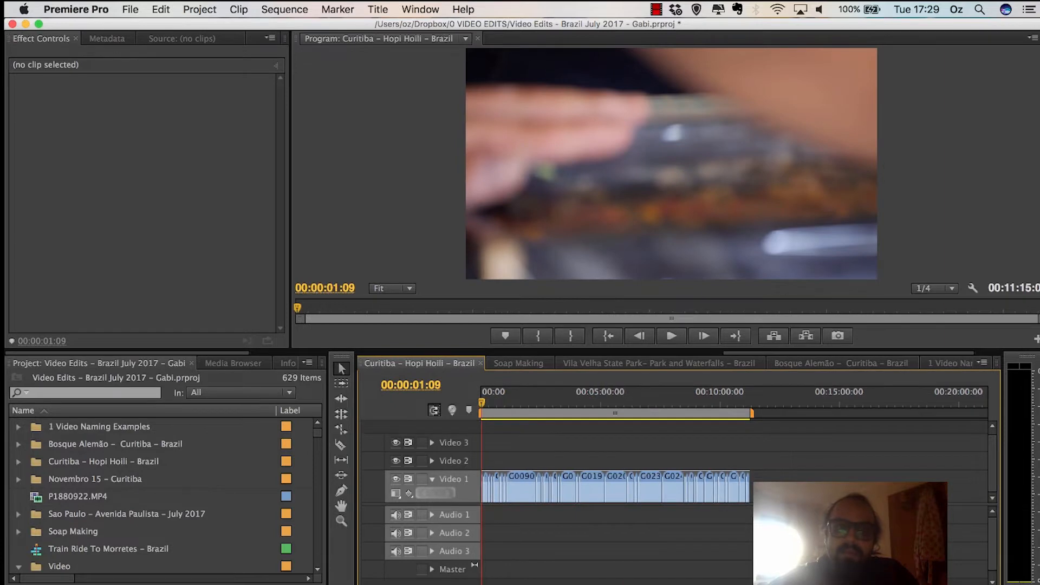
Step: Open the Santa Felicidade – Curitiba – Brazil sequence and play its opening GOPR0001.MP4 clip
{"action": "scroll", "coordinate": [671, 363], "scroll_direction": "down", "scroll_amount": 3}
{"action": "scroll", "coordinate": [671, 364], "scroll_direction": "up", "scroll_amount": 10}
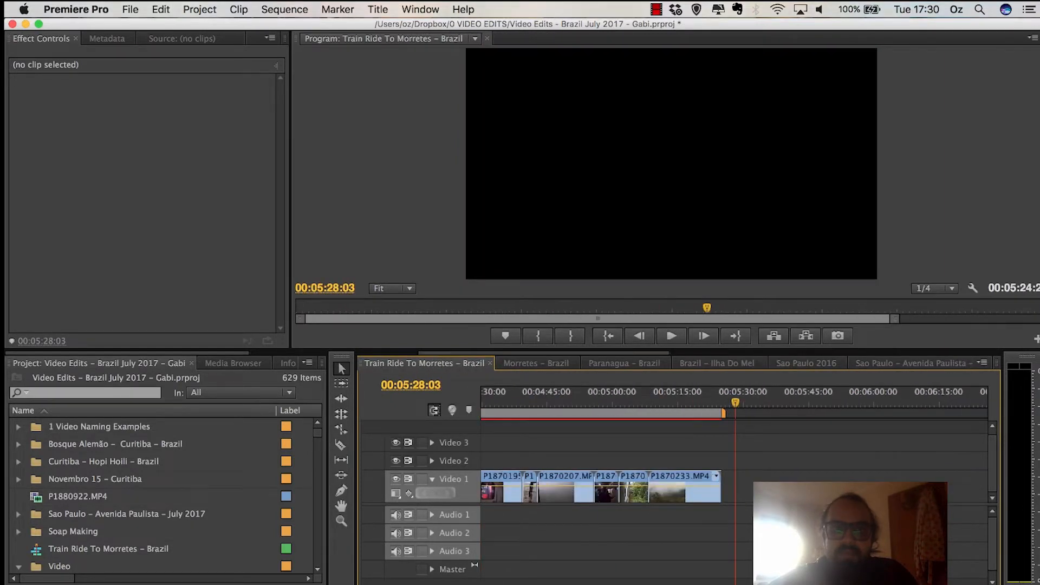
{"action": "scroll", "coordinate": [672, 363], "scroll_direction": "up", "scroll_amount": 1}
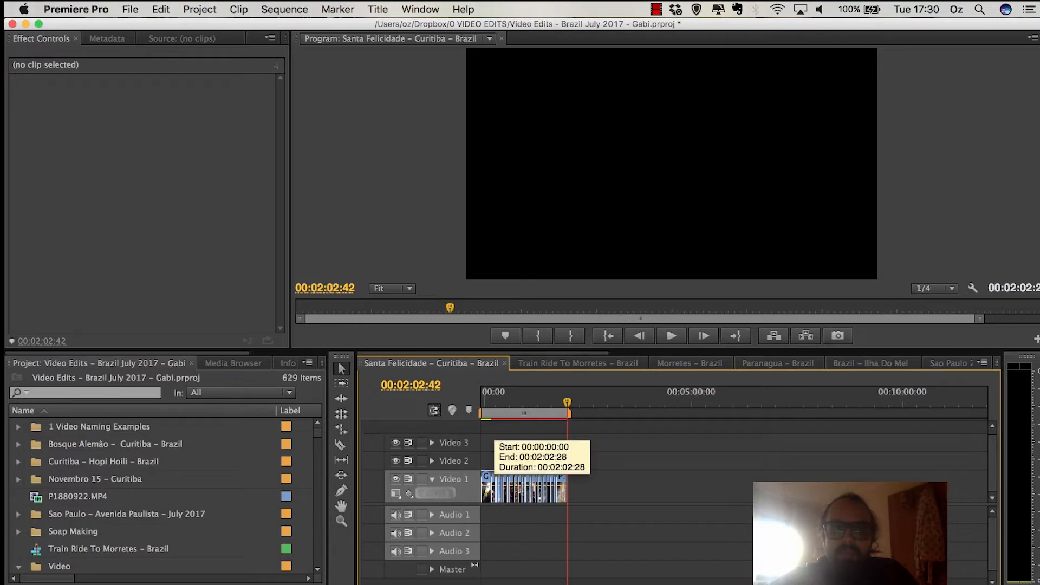
{"action": "left_click", "coordinate": [484, 400]}
{"action": "key", "text": "equal"}
{"action": "key", "text": "equal"}
{"action": "key", "text": "equal"}
{"action": "key", "text": "equal"}
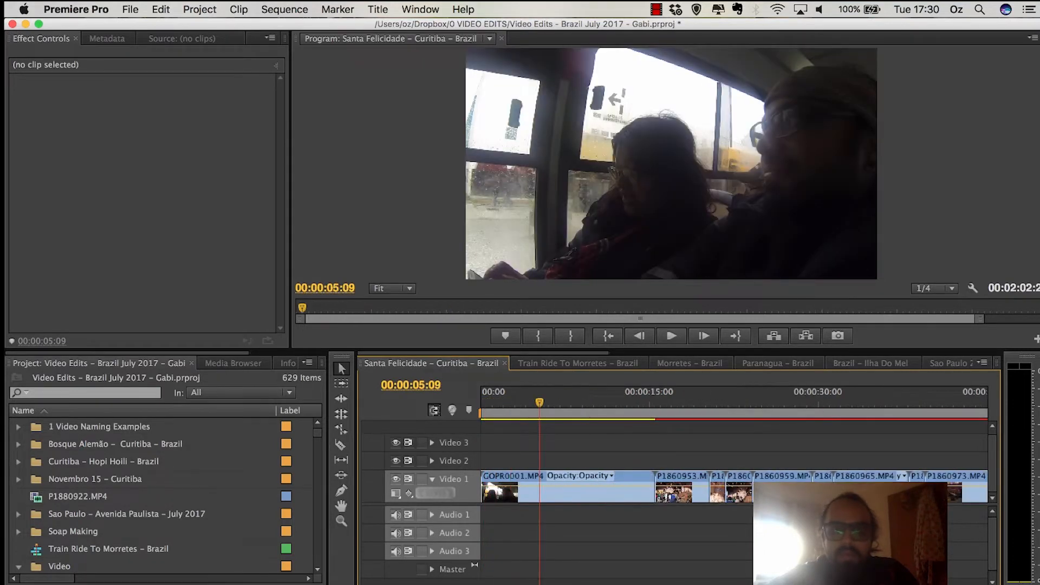
{"action": "left_click", "coordinate": [495, 401]}
{"action": "key", "text": "space"}
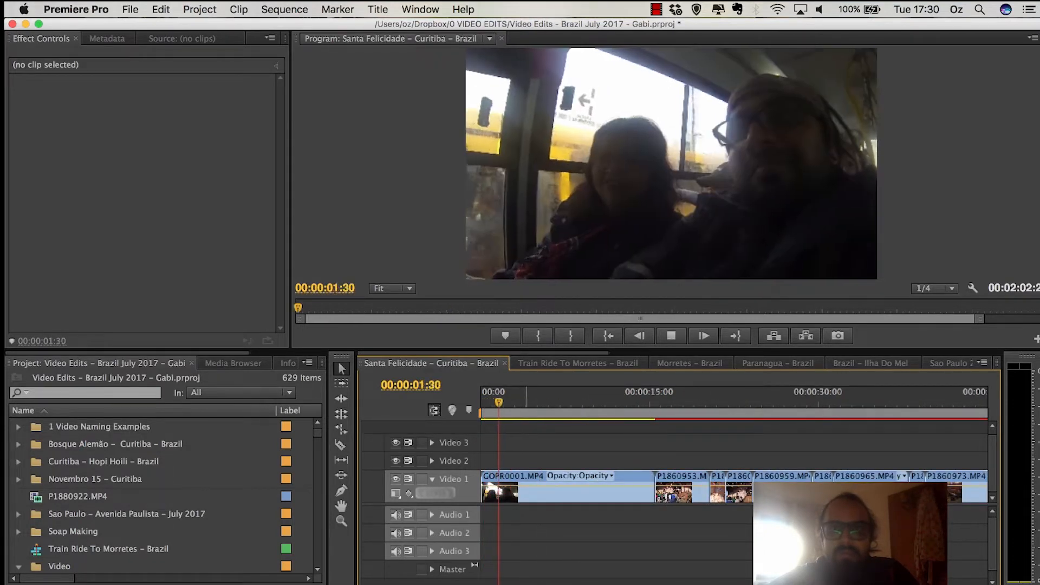
Step: Delete the GOPR0001.MP4 clip, close the gap it leaves and return the playhead to the sequence start
{"action": "left_click", "coordinate": [552, 500]}
{"action": "key", "text": "Delete"}
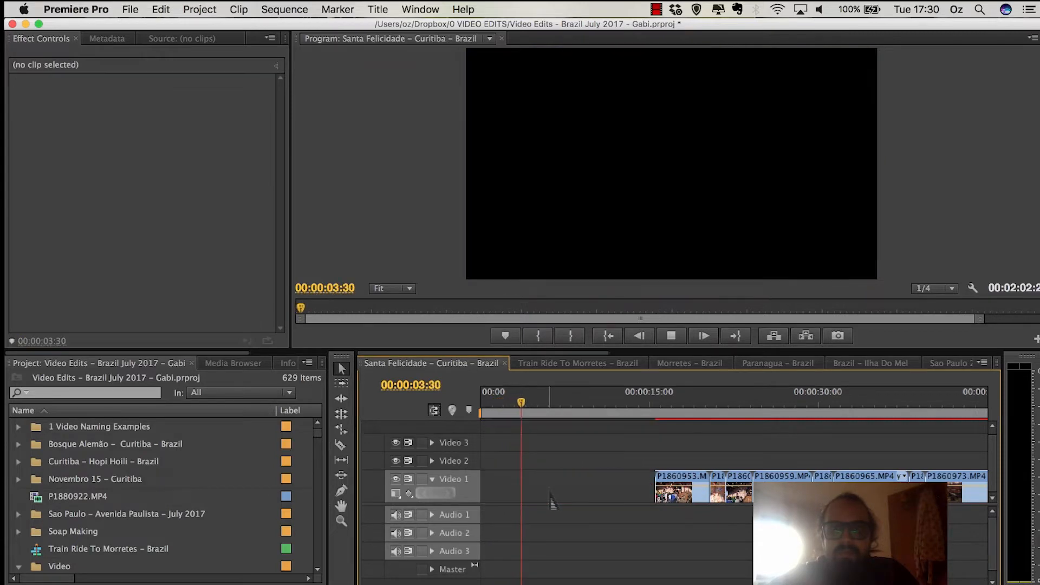
{"action": "left_click", "coordinate": [549, 491]}
{"action": "key", "text": "Delete"}
{"action": "key", "text": "space"}
{"action": "key", "text": "Home"}
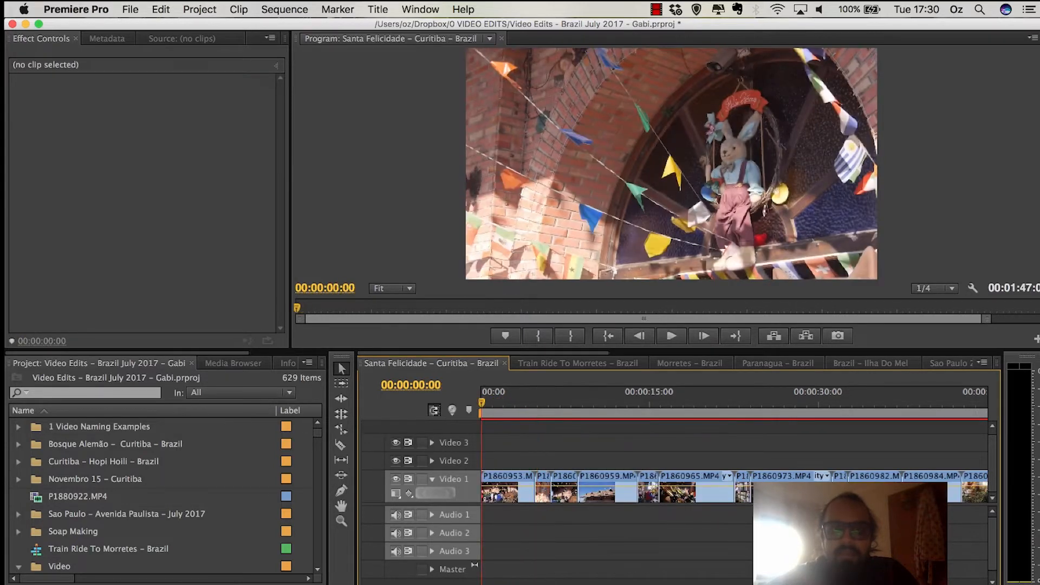
Step: Play the opening of the Santa Felicidade sequence and set the Program monitor's playback resolution to 1/2
{"action": "key", "text": "space"}
{"action": "key", "text": "equal"}
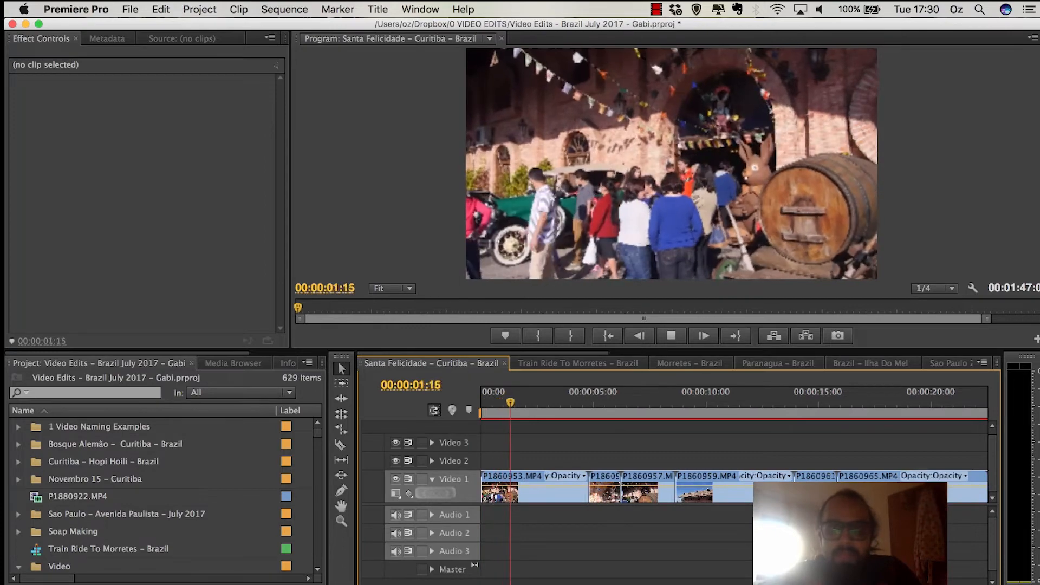
{"action": "key", "text": "space"}
{"action": "left_click", "coordinate": [932, 288]}
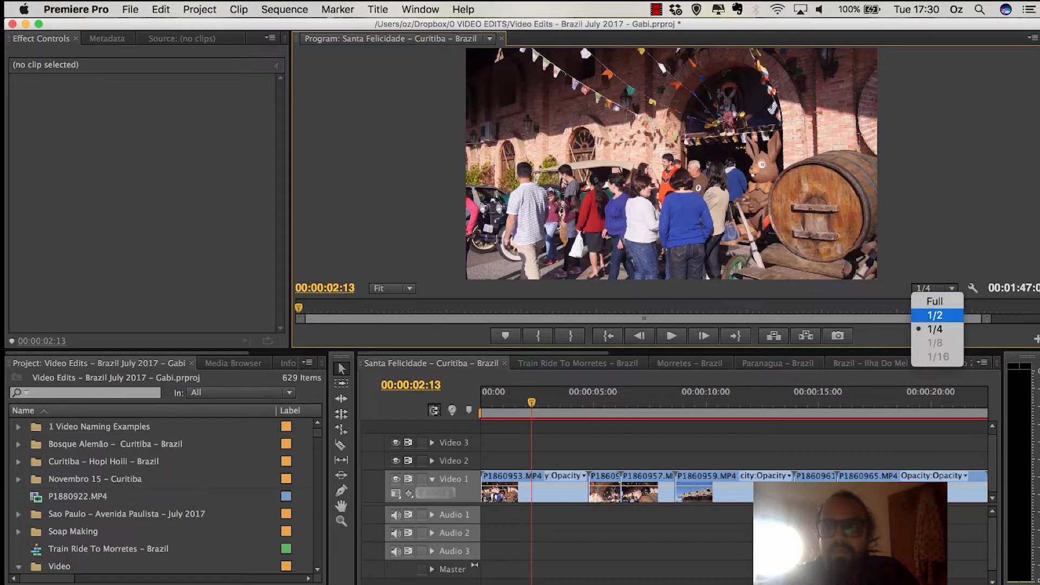
{"action": "left_click", "coordinate": [935, 315]}
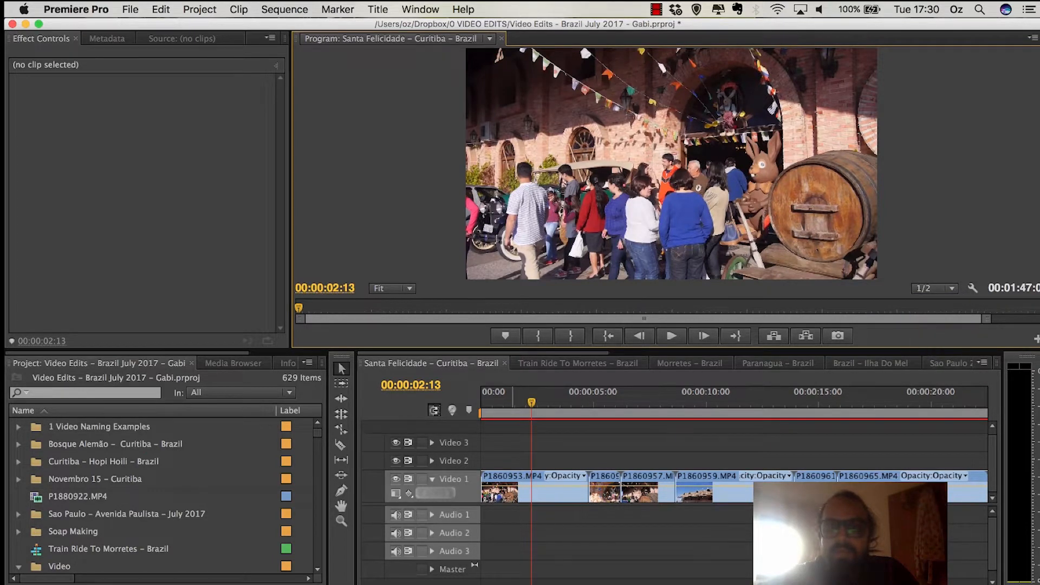
Step: Replay the sequence from the start and trim the beginning of the opening P1860953.MP4 clip to just before 00:00:00:26
{"action": "left_click", "coordinate": [484, 398]}
{"action": "key", "text": "="}
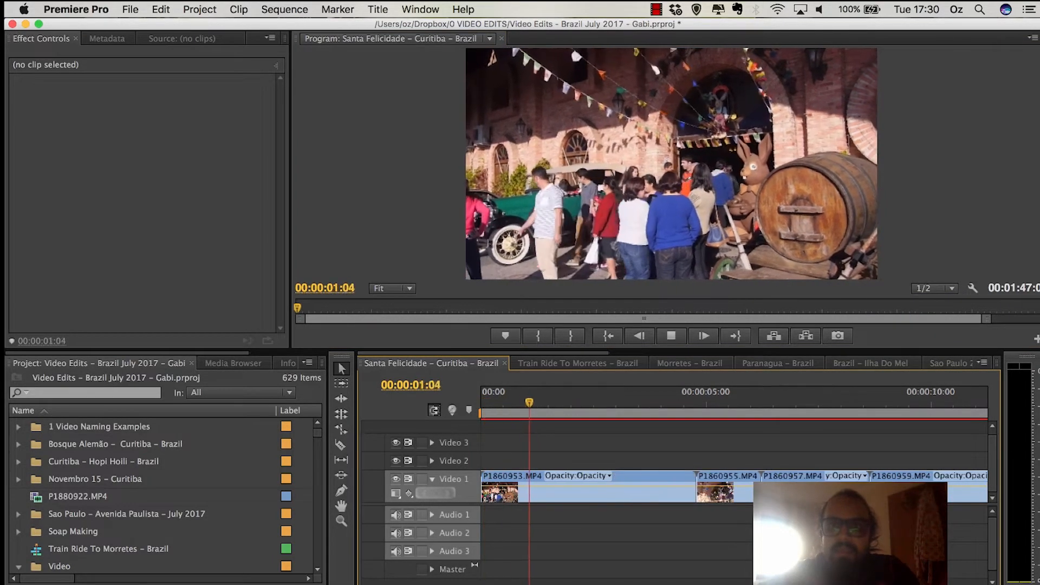
{"action": "key", "text": "Home"}
{"action": "key", "text": "space"}
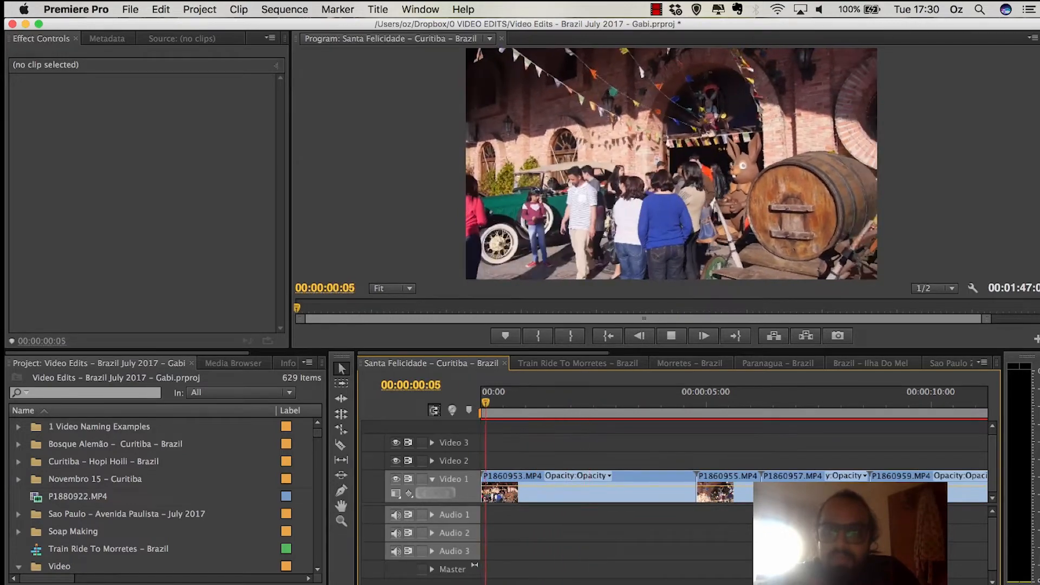
{"action": "key", "text": "space"}
{"action": "left_click_drag", "start_coordinate": [481, 487], "coordinate": [500, 487]}
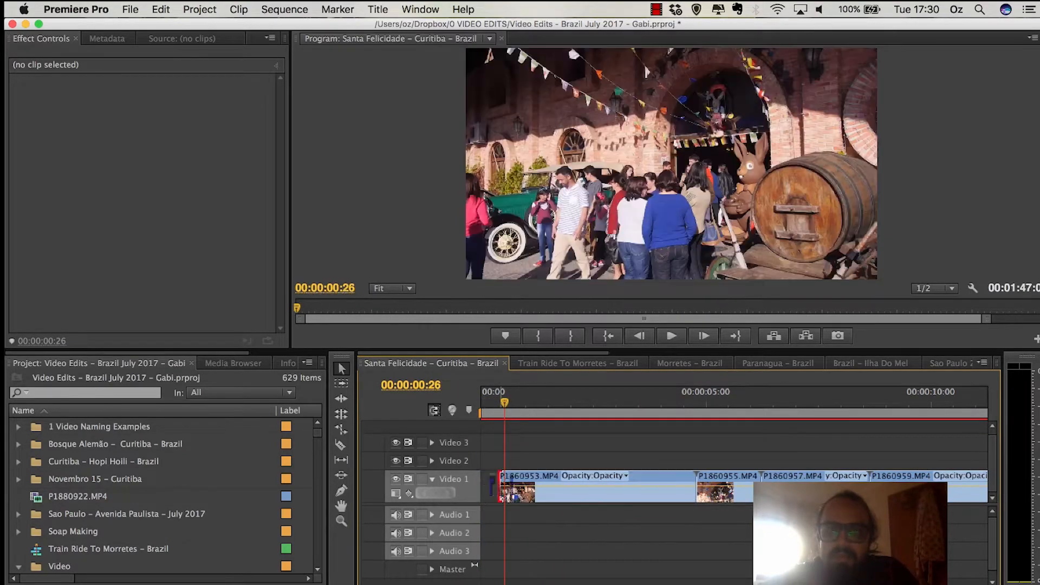
Step: Split the P1860953.MP4 clip at 00:00:03:11 and slide its first part back to the sequence start
{"action": "key", "text": "space"}
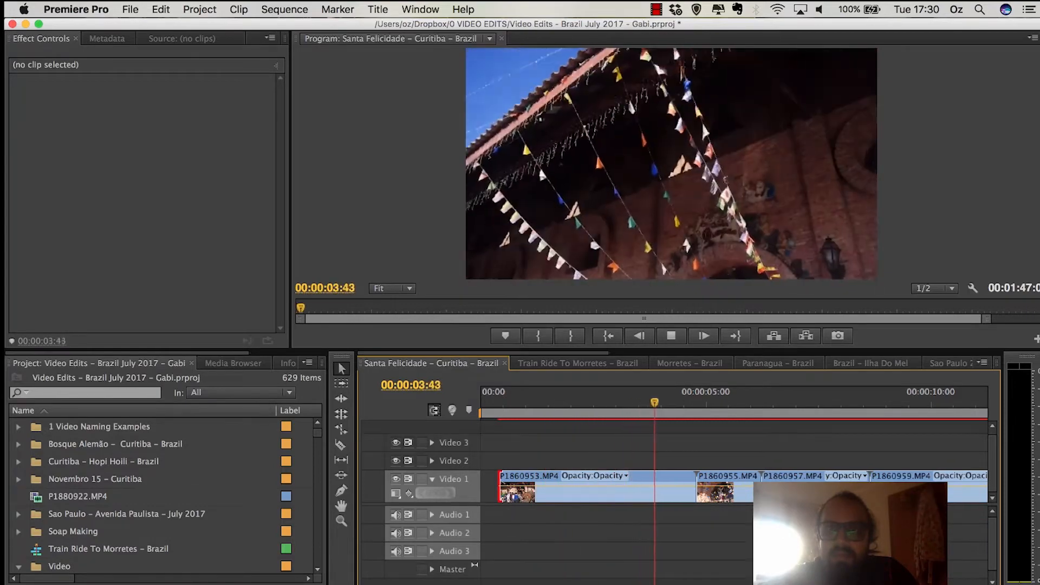
{"action": "key", "text": "space"}
{"action": "left_click_drag", "start_coordinate": [599, 398], "coordinate": [626, 398]}
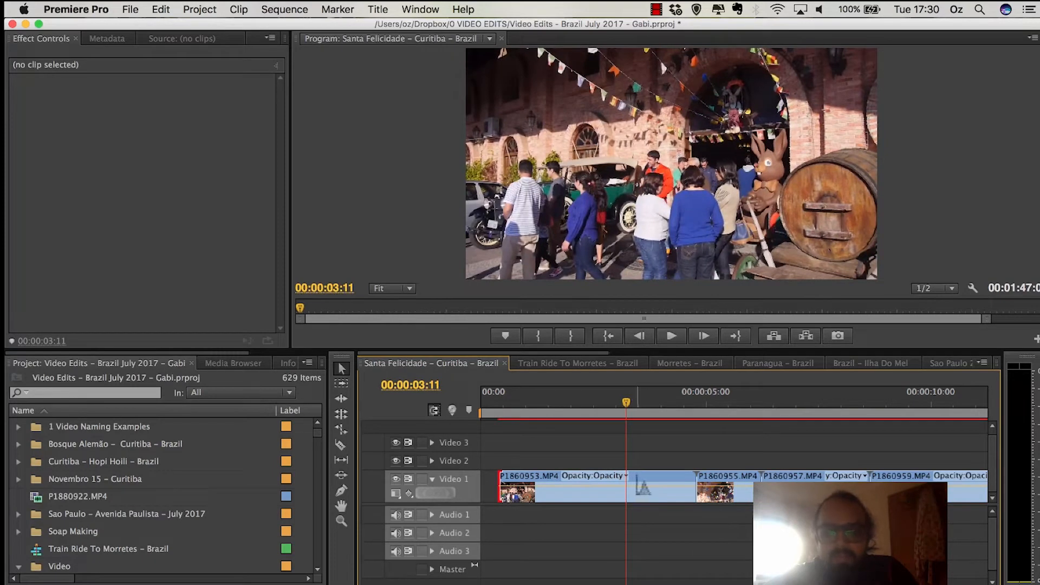
{"action": "key", "text": "c"}
{"action": "left_click", "coordinate": [627, 484]}
{"action": "key", "text": "v"}
{"action": "left_click_drag", "start_coordinate": [532, 486], "coordinate": [515, 487]}
Step: Shorten the work area so it runs from the sequence start to 00:00:05:12
{"action": "key", "text": "minus"}
{"action": "key", "text": "minus"}
{"action": "key", "text": "minus"}
{"action": "key", "text": "minus"}
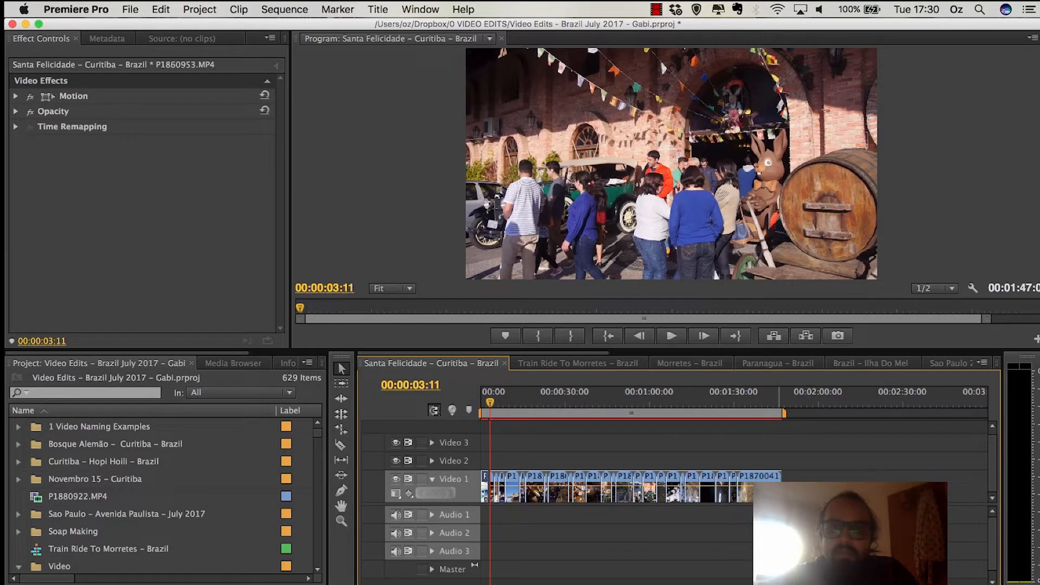
{"action": "left_click_drag", "start_coordinate": [784, 413], "coordinate": [501, 412]}
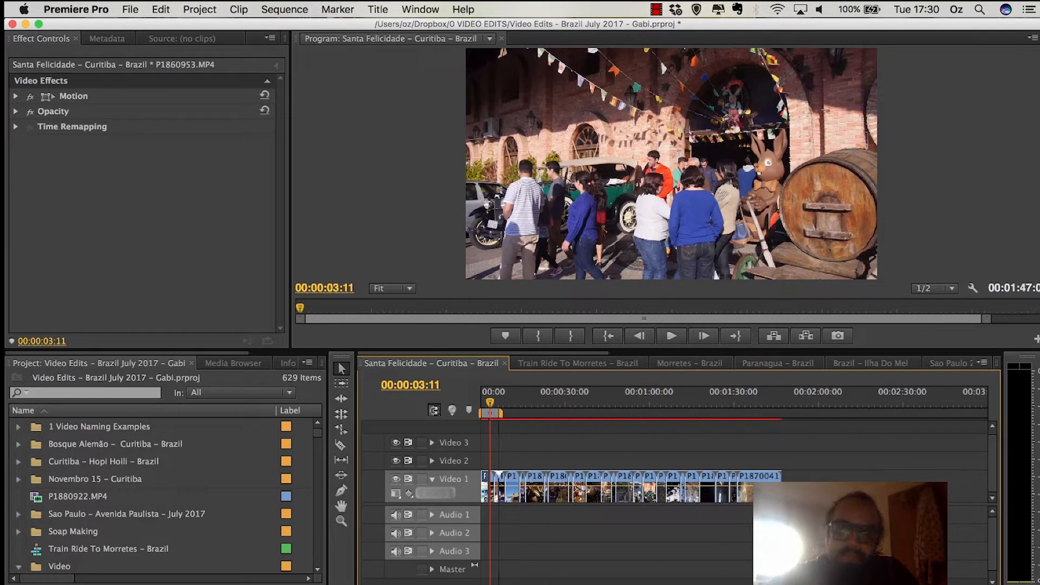
{"action": "key", "text": "equal"}
{"action": "key", "text": "equal"}
{"action": "key", "text": "equal"}
{"action": "key", "text": "equal"}
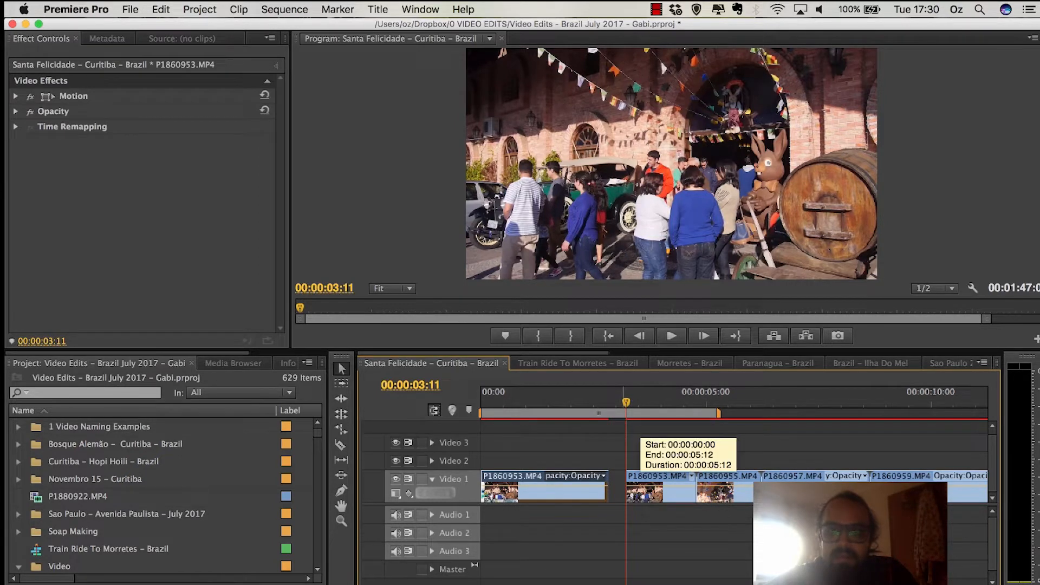
Step: Play the first P1860953.MP4 piece from the sequence start and move it up to Video 2
{"action": "key", "text": "Home"}
{"action": "key", "text": "space"}
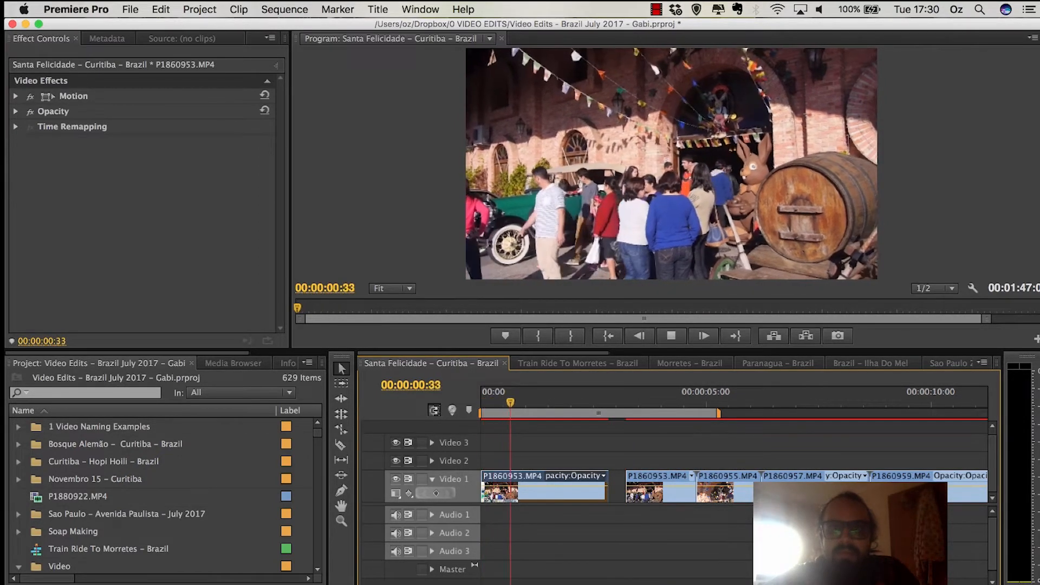
{"action": "key", "text": "space"}
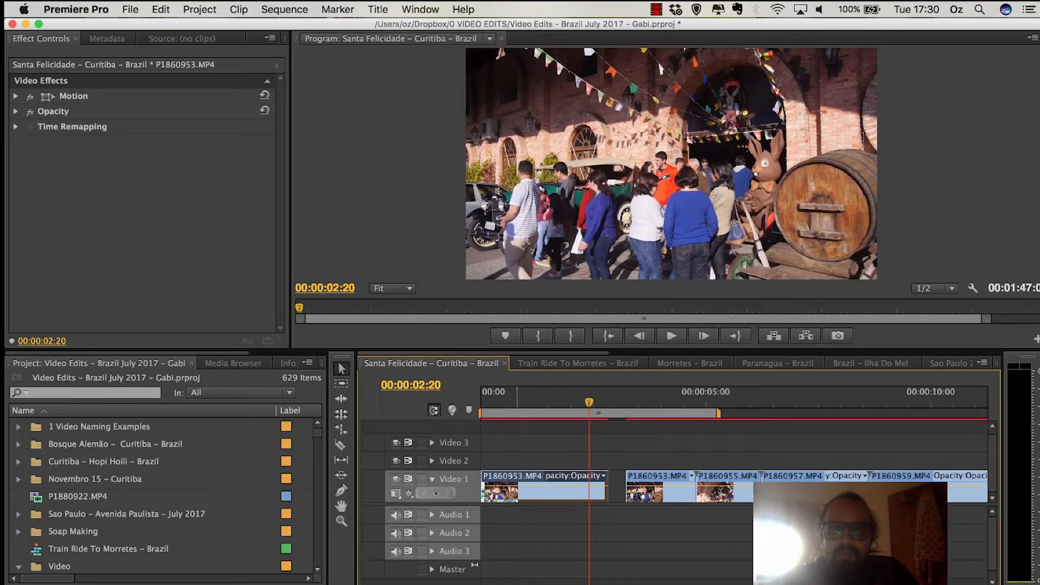
{"action": "left_click_drag", "start_coordinate": [516, 477], "coordinate": [518, 476]}
{"action": "left_click_drag", "start_coordinate": [518, 474], "coordinate": [518, 461]}
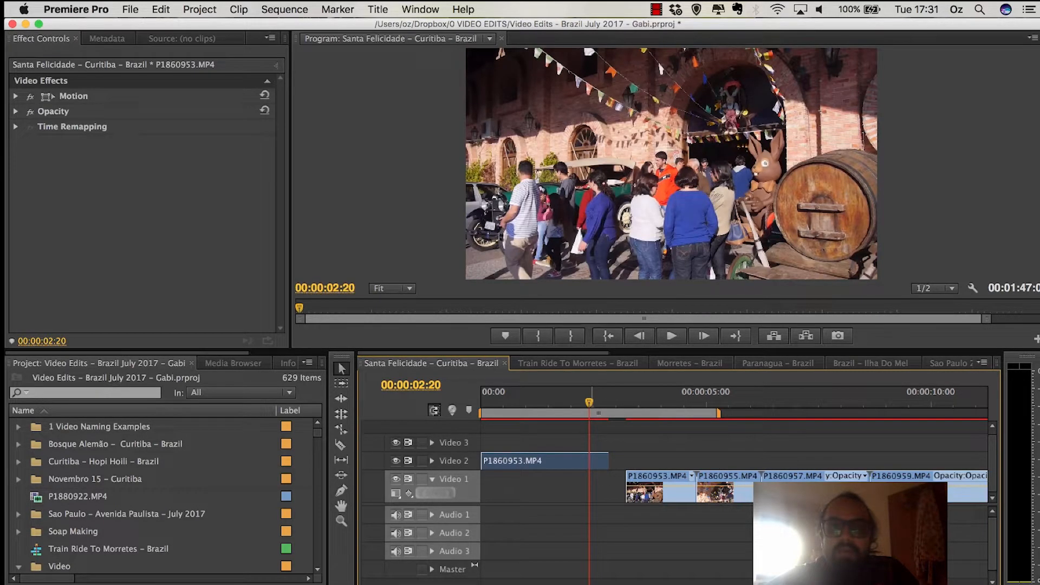
Step: Set the speed of the P1860953.MP4 clip on Video 2 to 70%
{"action": "right_click", "coordinate": [572, 460]}
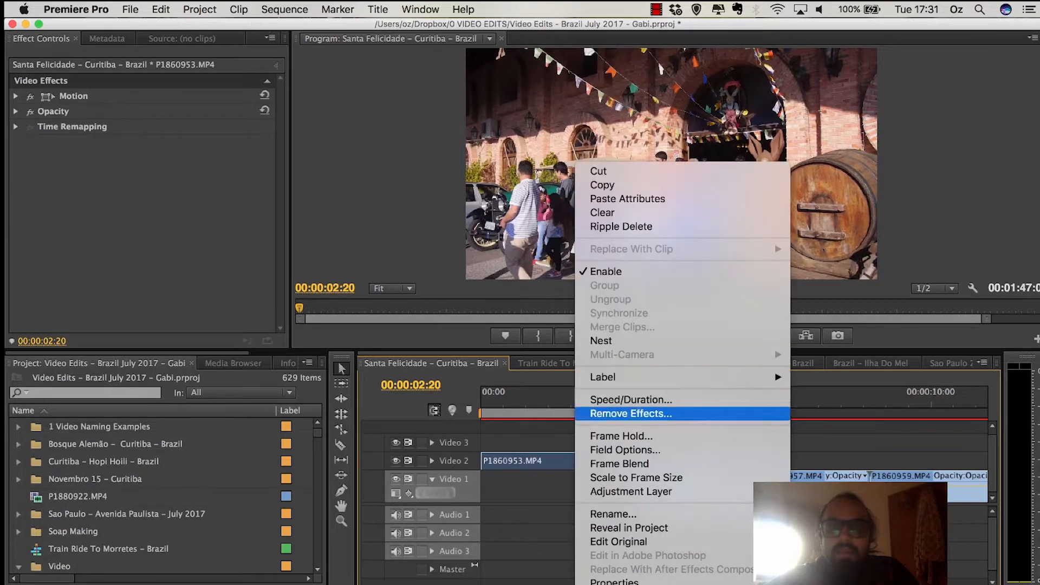
{"action": "left_click", "coordinate": [601, 398]}
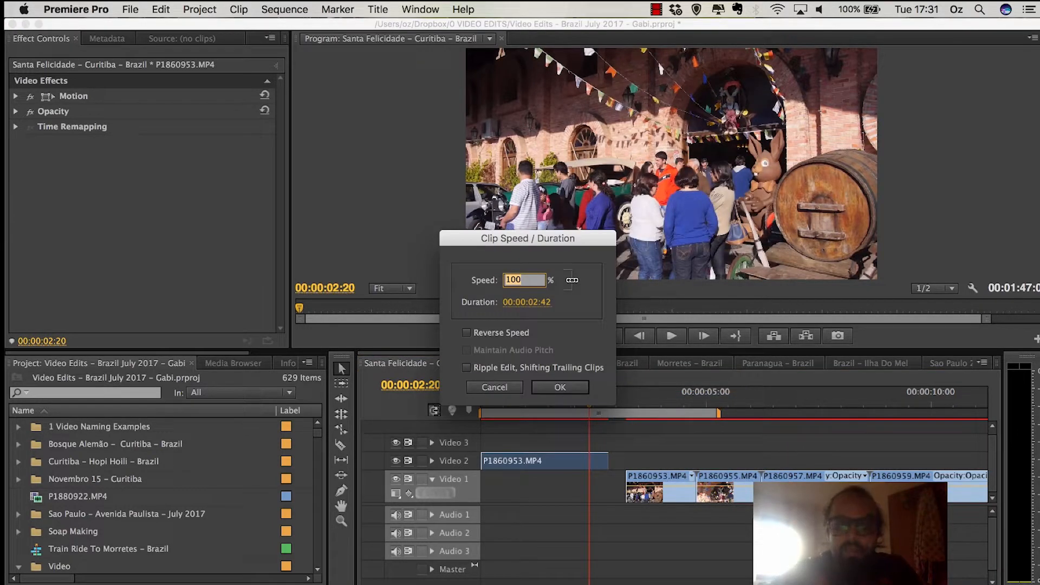
{"action": "type", "text": "70"}
{"action": "key", "text": "Return"}
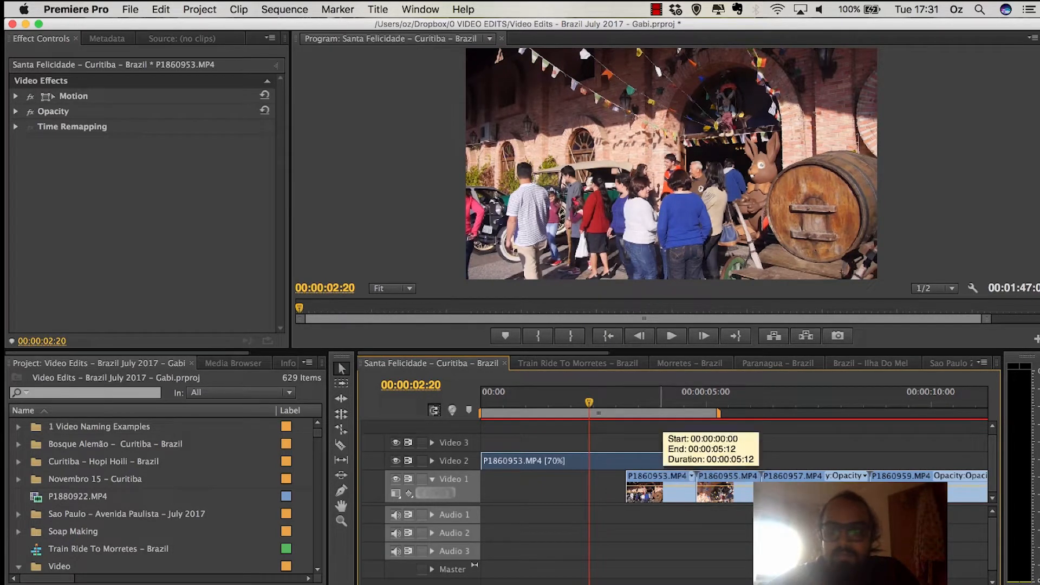
Step: Shorten the end of the P1860953.MP4 clip on Video 2 so it stops before the first clip on Video 1
{"action": "left_click", "coordinate": [660, 397]}
{"action": "key", "text": "equal"}
{"action": "key", "text": "equal"}
{"action": "key", "text": "minus"}
{"action": "key", "text": "minus"}
{"action": "key", "text": "minus"}
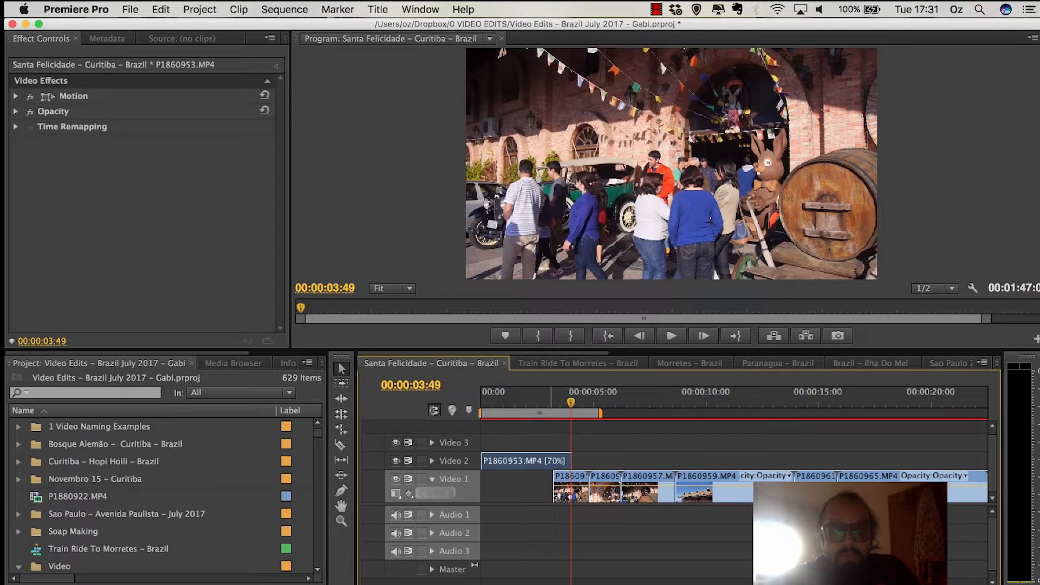
{"action": "left_click_drag", "start_coordinate": [571, 460], "coordinate": [546, 465]}
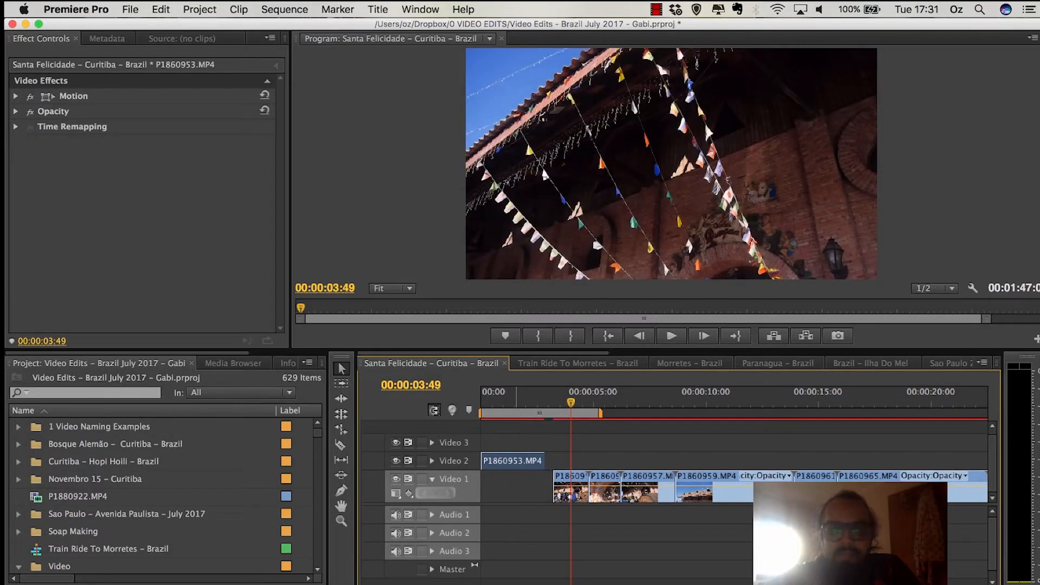
Step: Review the three clips before P1860959.MP4 on Video 1 and move them together up to Video 2
{"action": "left_click_drag", "start_coordinate": [557, 399], "coordinate": [654, 400]}
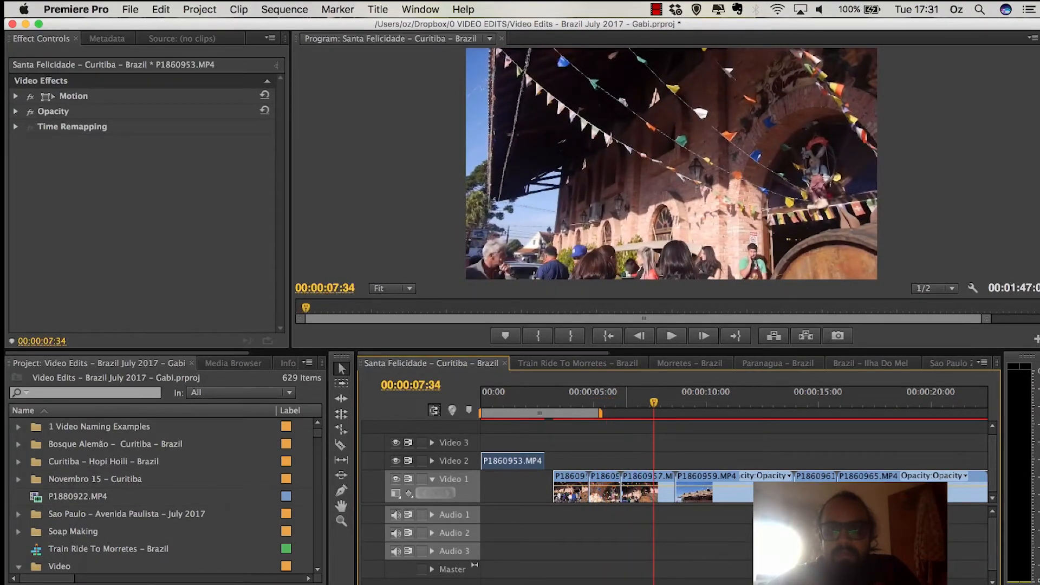
{"action": "left_click", "coordinate": [579, 401]}
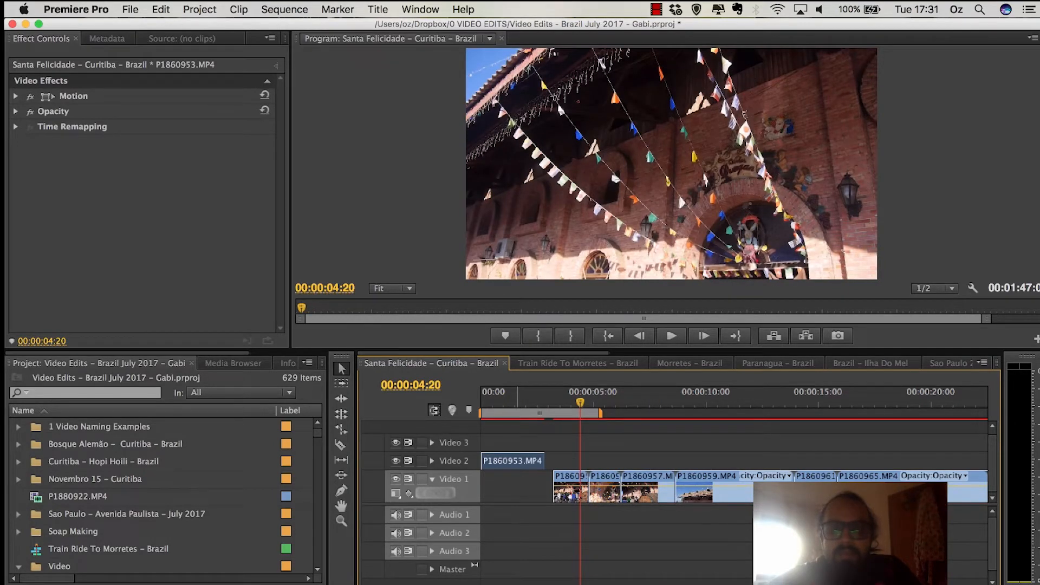
{"action": "key", "text": "space"}
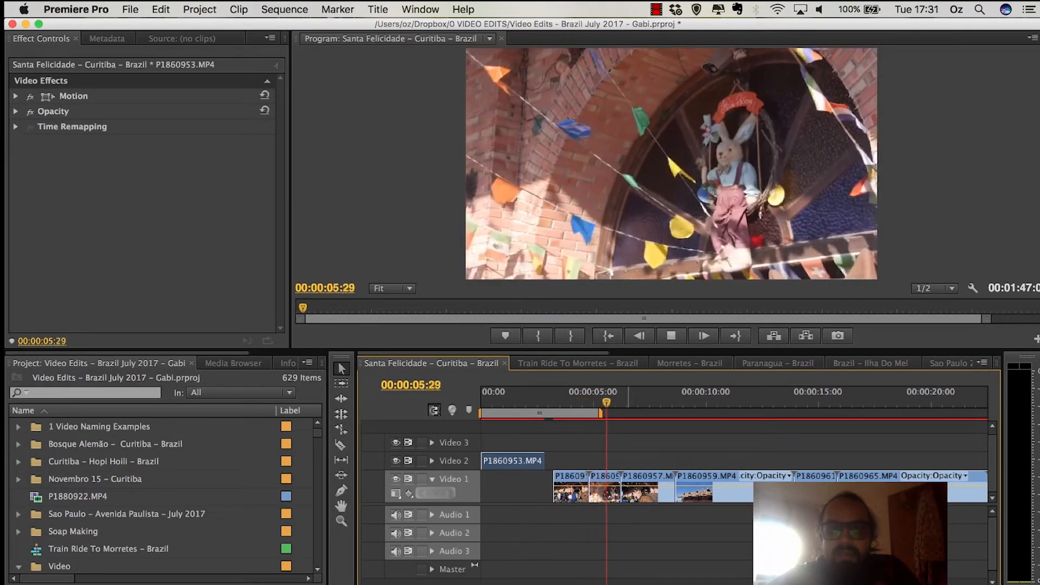
{"action": "key", "text": "space"}
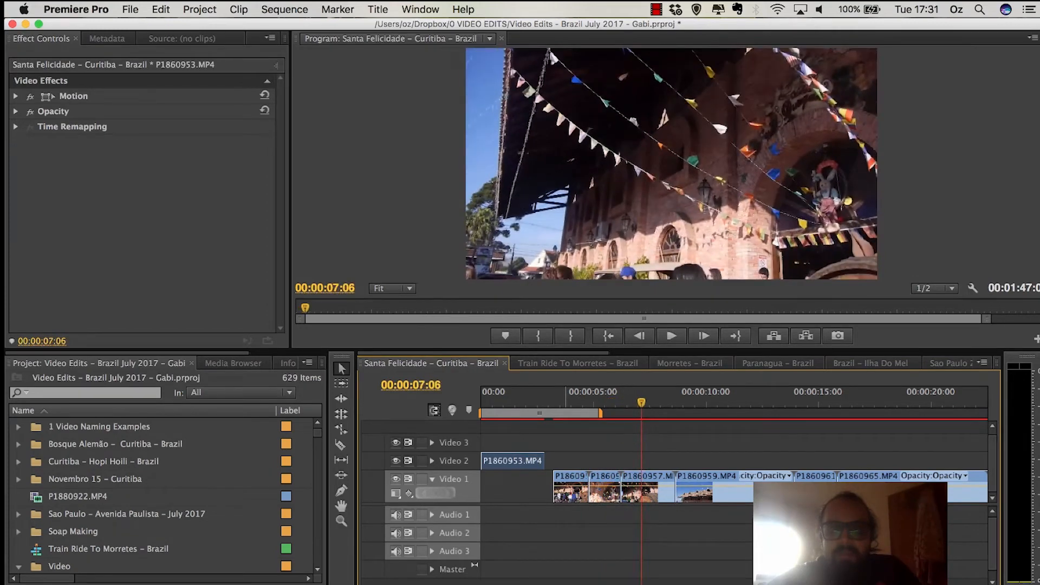
{"action": "left_click_drag", "start_coordinate": [570, 466], "coordinate": [650, 460]}
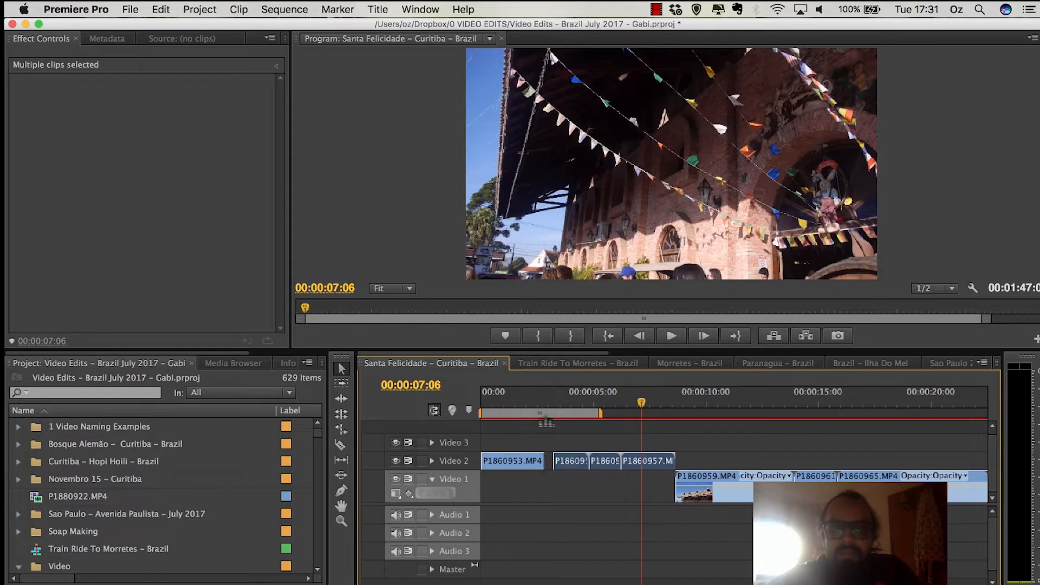
Step: Shift the work area over P1860959.MP4, play the clip and delete it from Video 1
{"action": "left_click_drag", "start_coordinate": [546, 421], "coordinate": [743, 421]}
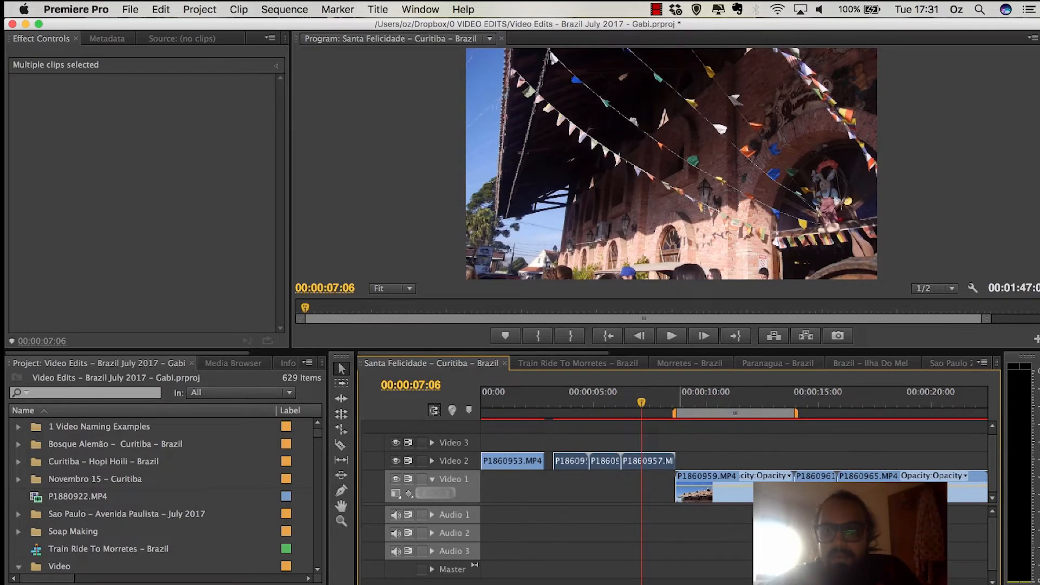
{"action": "left_click", "coordinate": [670, 400]}
{"action": "key", "text": "space"}
{"action": "key", "text": "minus"}
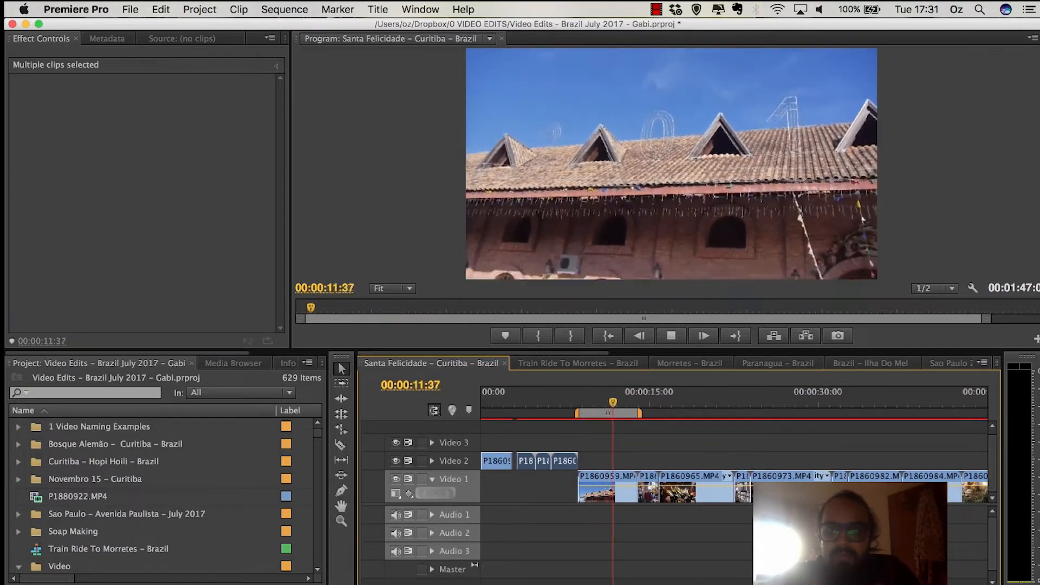
{"action": "key", "text": "space"}
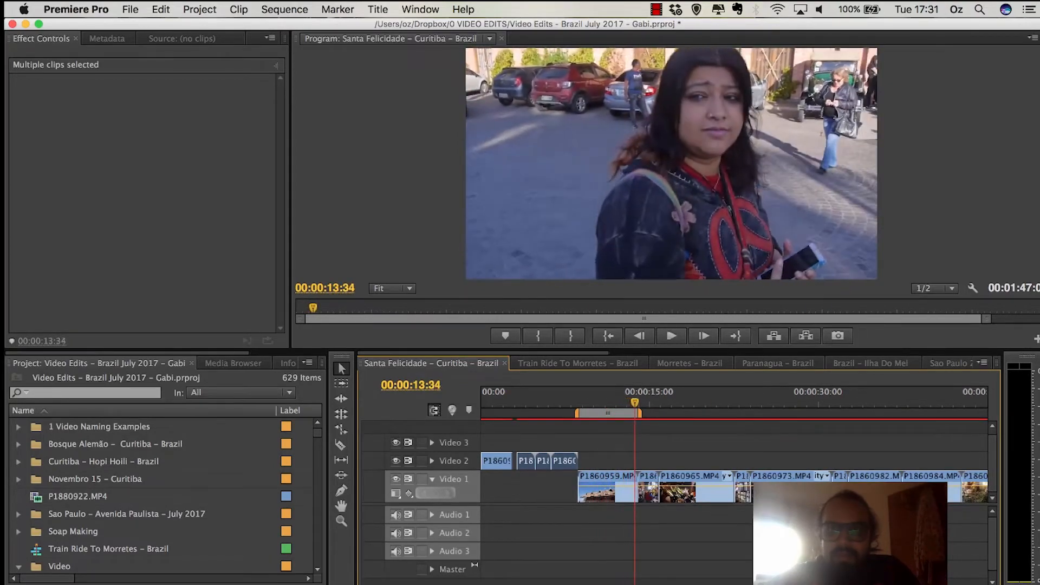
{"action": "key", "text": "Delete"}
Step: Play on into the wine bottles clip P1860965.MP4 and shift the work area over it
{"action": "key", "text": "space"}
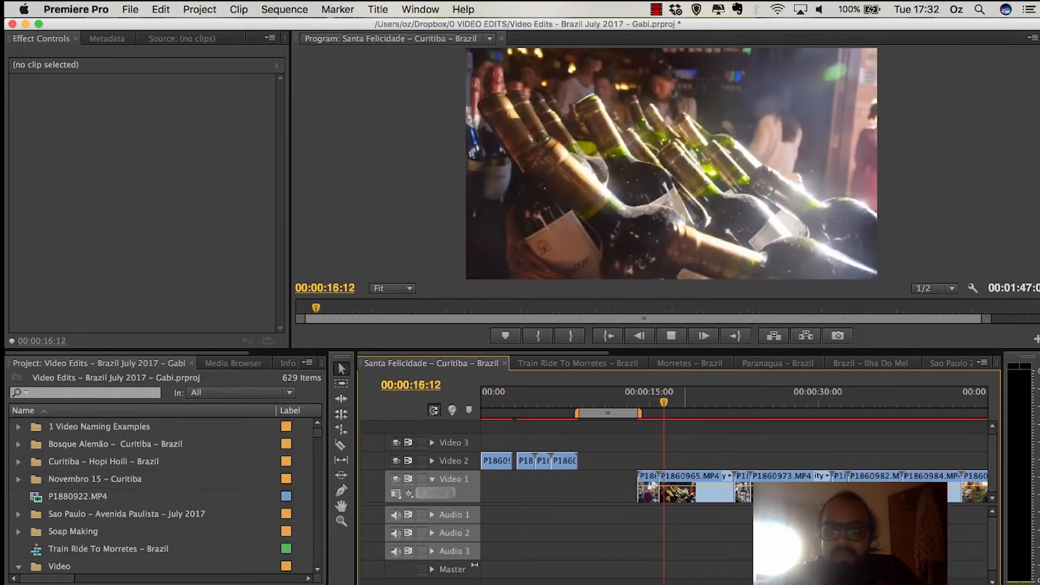
{"action": "key", "text": "space"}
{"action": "left_click_drag", "start_coordinate": [612, 417], "coordinate": [693, 417]}
{"action": "key", "text": "space"}
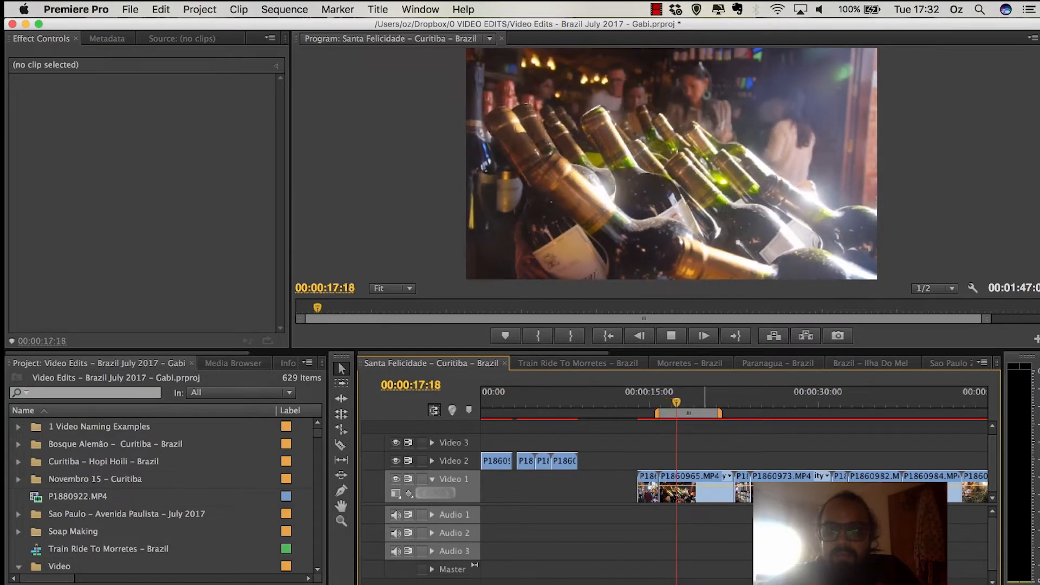
Step: Review the start of the wine bottles clip P1860965.MP4 and trim its beginning to about 00:00:17:05
{"action": "key", "text": "="}
{"action": "left_click", "coordinate": [688, 400]}
{"action": "key", "text": "space"}
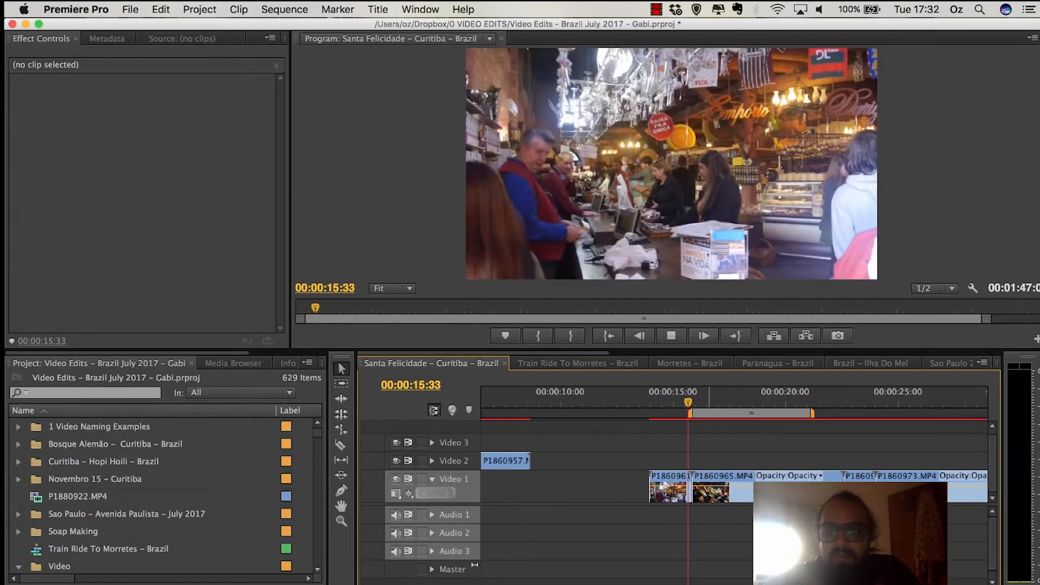
{"action": "key", "text": "="}
{"action": "key", "text": "space"}
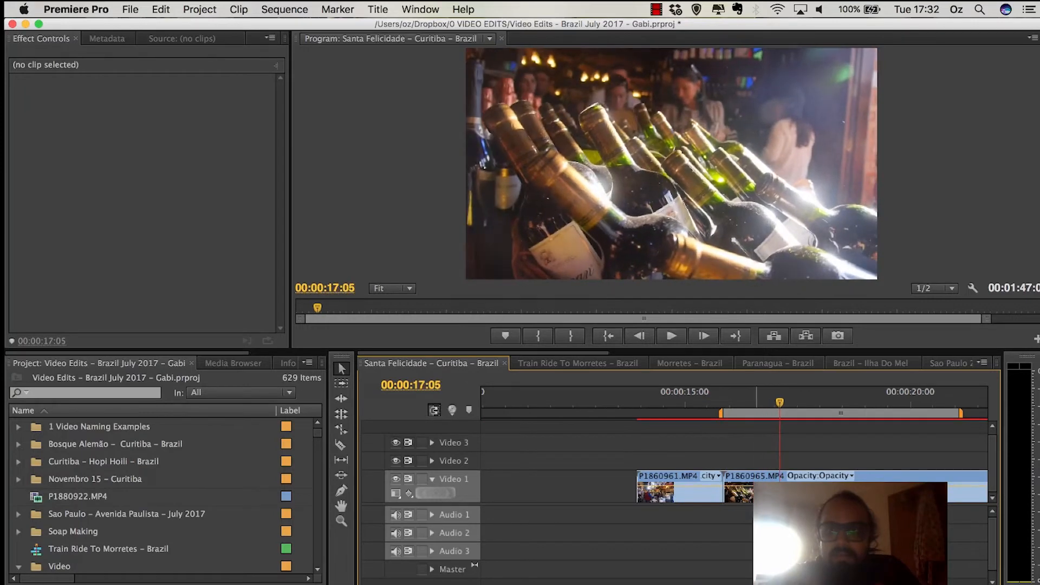
{"action": "left_click", "coordinate": [724, 399]}
{"action": "key", "text": "space"}
{"action": "key", "text": "space"}
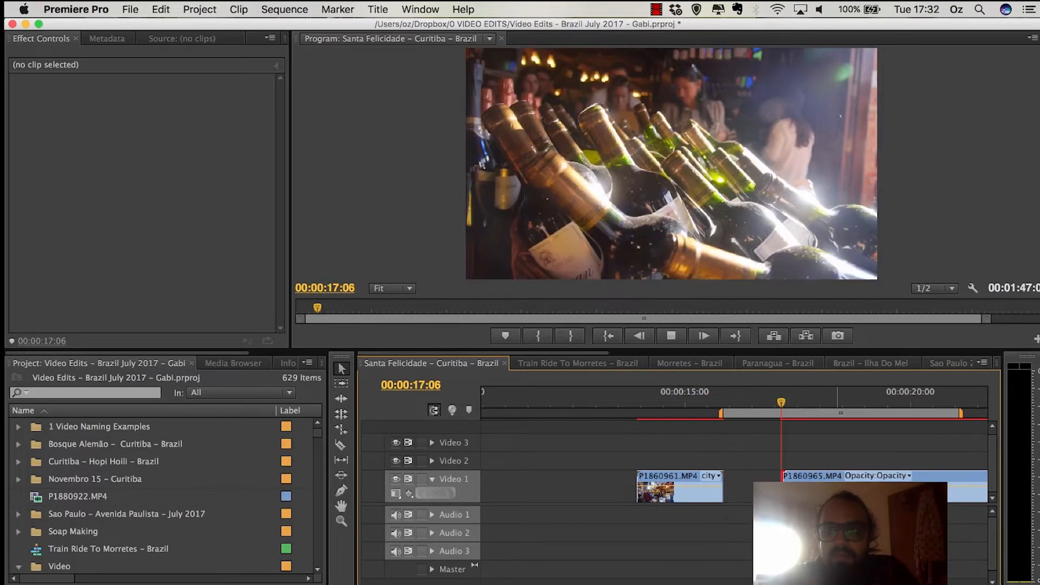
Step: Play through the trimmed P1860965.MP4 wine bottles clip and split it at 00:00:18:35
{"action": "key", "text": "space"}
{"action": "key", "text": "minus"}
{"action": "key", "text": "equal"}
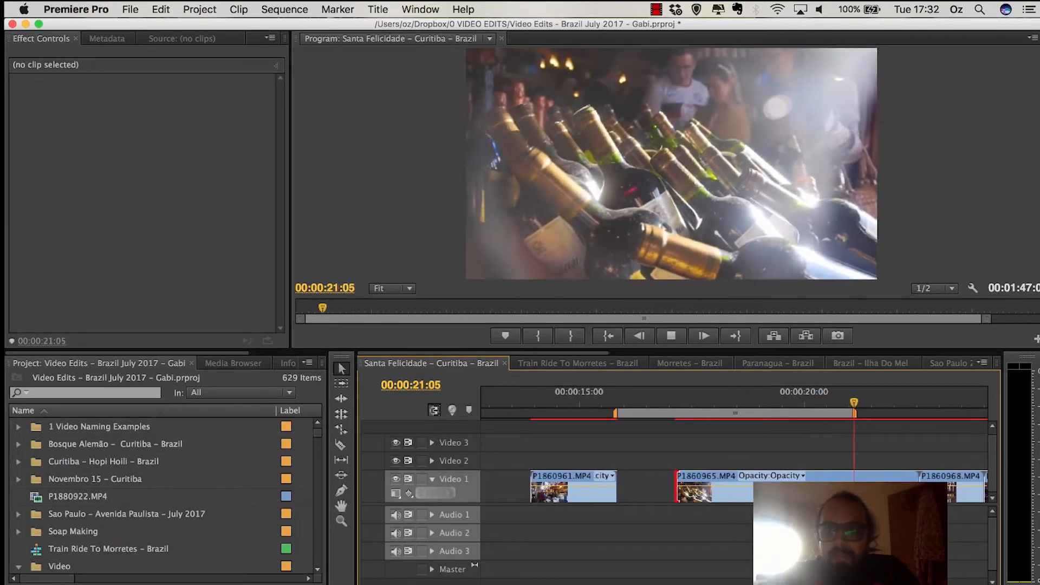
{"action": "key", "text": "space"}
{"action": "left_click", "coordinate": [745, 399]}
{"action": "left_click", "coordinate": [715, 399]}
{"action": "key", "text": "space"}
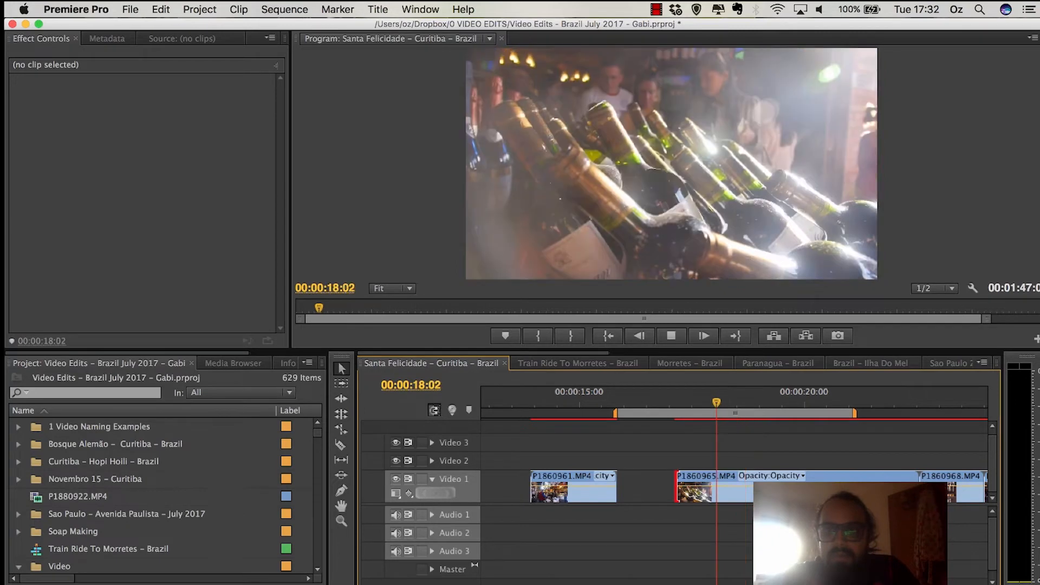
{"action": "key", "text": "space"}
{"action": "key", "text": "c"}
{"action": "left_click", "coordinate": [746, 485]}
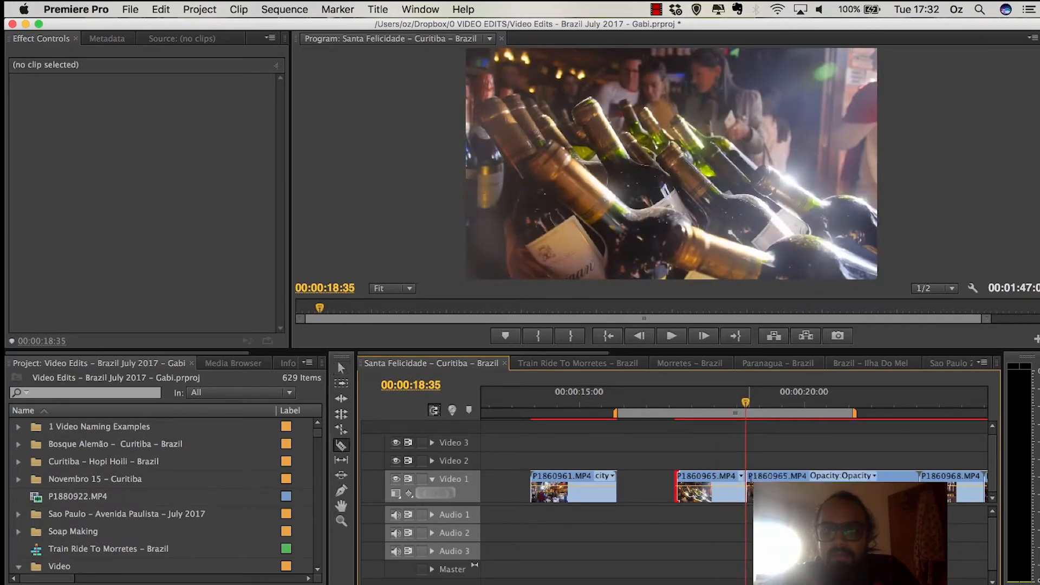
Step: Play on through the wine bottles clip P1860965.MP4, split it at 00:00:19:32 and review the rest
{"action": "key", "text": "space"}
{"action": "key", "text": "space"}
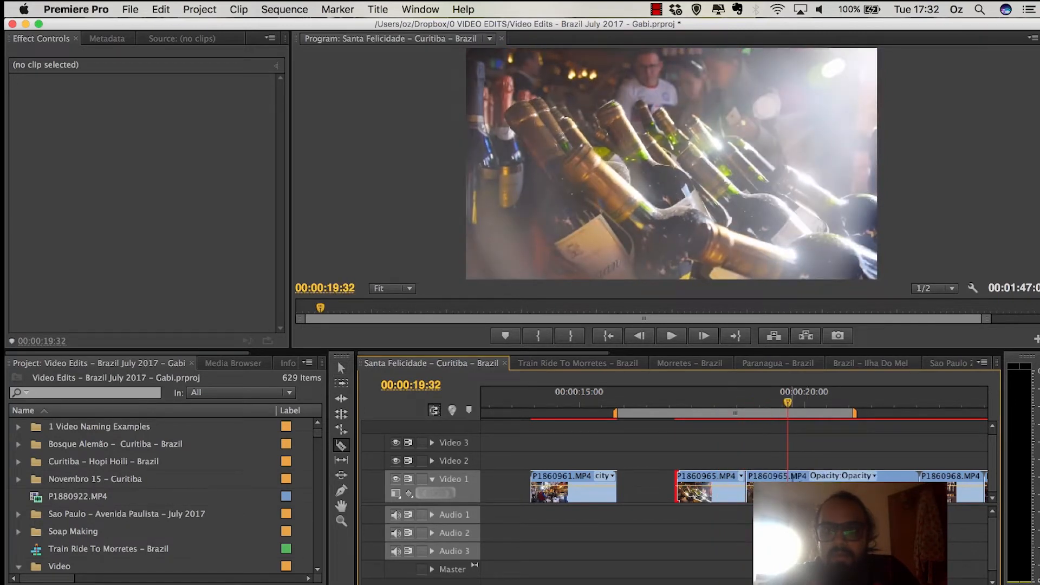
{"action": "key", "text": "super+k"}
{"action": "key", "text": "space"}
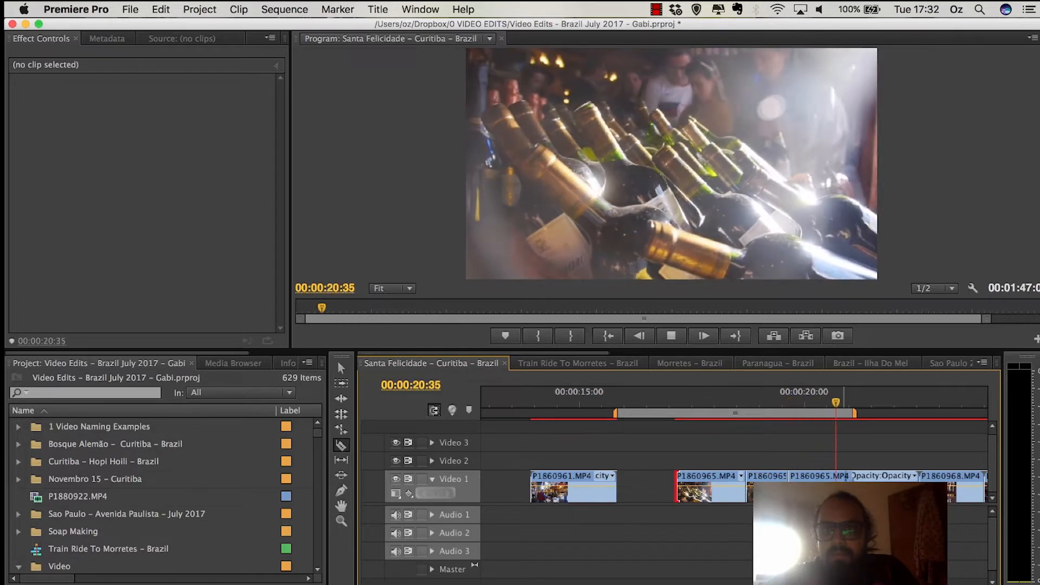
{"action": "key", "text": "space"}
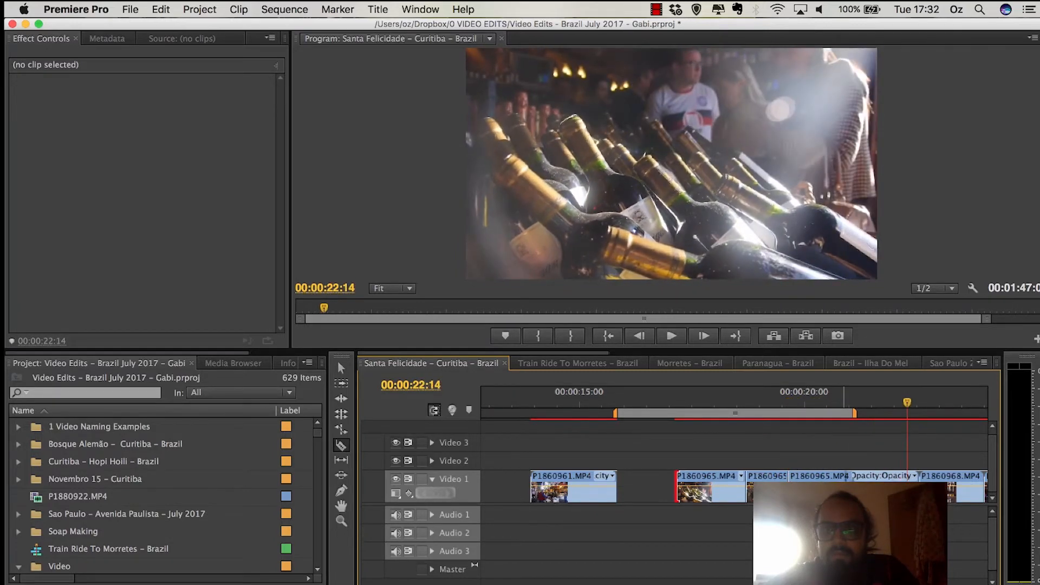
Step: Delete the two P1860965.MP4 pieces before the last cut and move the remaining piece earlier on Video 1 to start at 00:00:15:42
{"action": "key", "text": "v"}
{"action": "left_click_drag", "start_coordinate": [704, 462], "coordinate": [644, 485]}
{"action": "key", "text": "Delete"}
{"action": "left_click", "coordinate": [569, 487]}
{"action": "left_click_drag", "start_coordinate": [569, 488], "coordinate": [528, 487]}
{"action": "left_click_drag", "start_coordinate": [653, 487], "coordinate": [647, 487]}
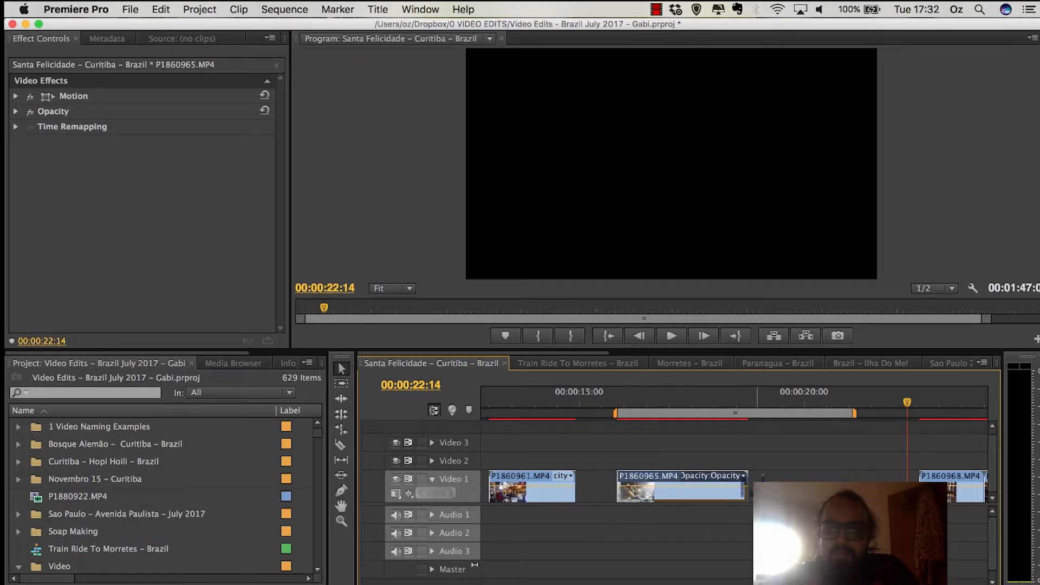
{"action": "left_click_drag", "start_coordinate": [746, 488], "coordinate": [754, 487]}
Step: Remove the effects from the wine bottles clip P1860965.MP4 and set its speed to 70%
{"action": "left_click", "coordinate": [658, 487]}
{"action": "right_click", "coordinate": [655, 487]}
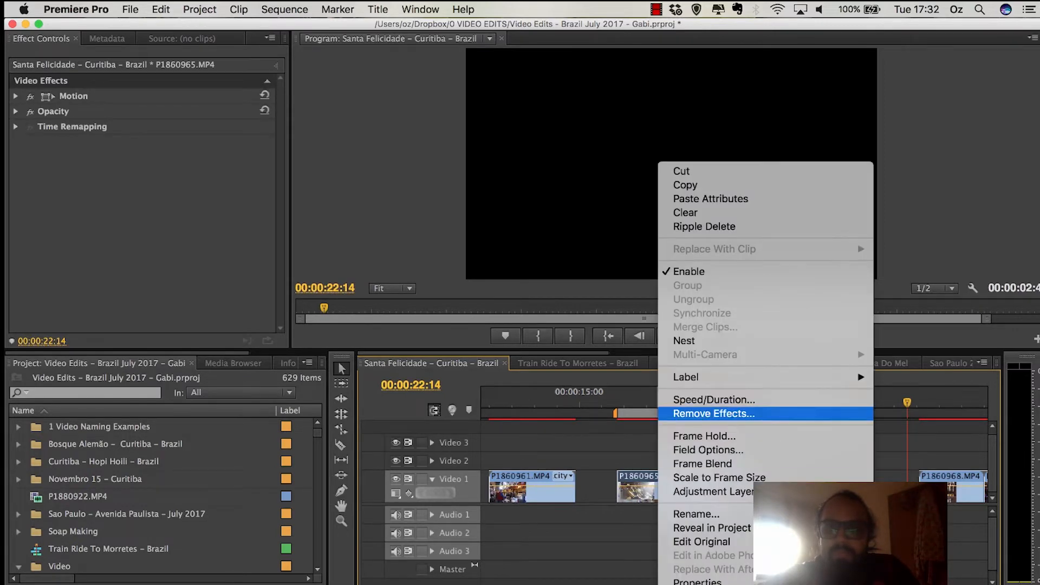
{"action": "left_click", "coordinate": [699, 413]}
{"action": "key", "text": "Return"}
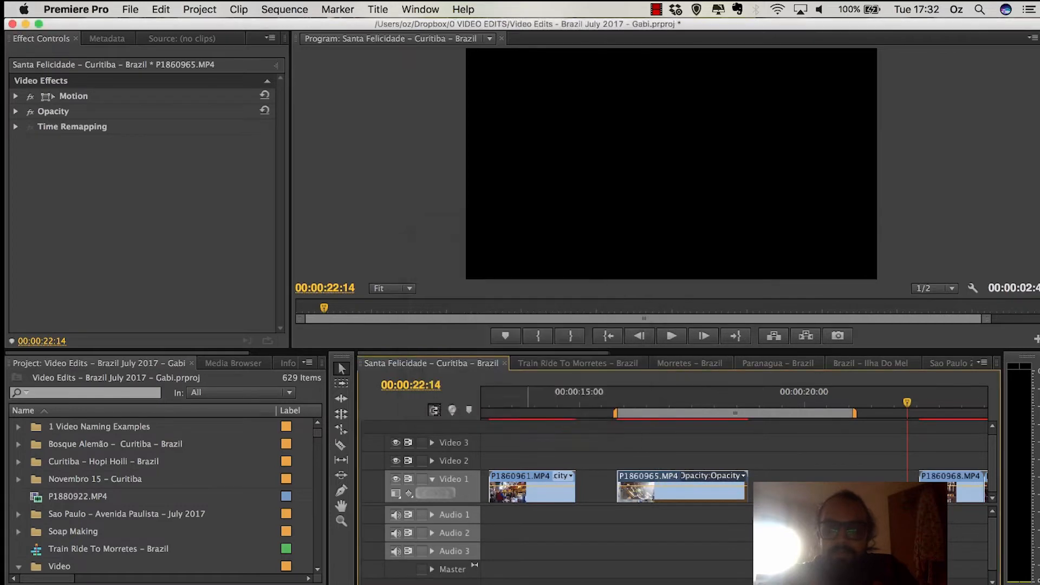
{"action": "right_click", "coordinate": [644, 488]}
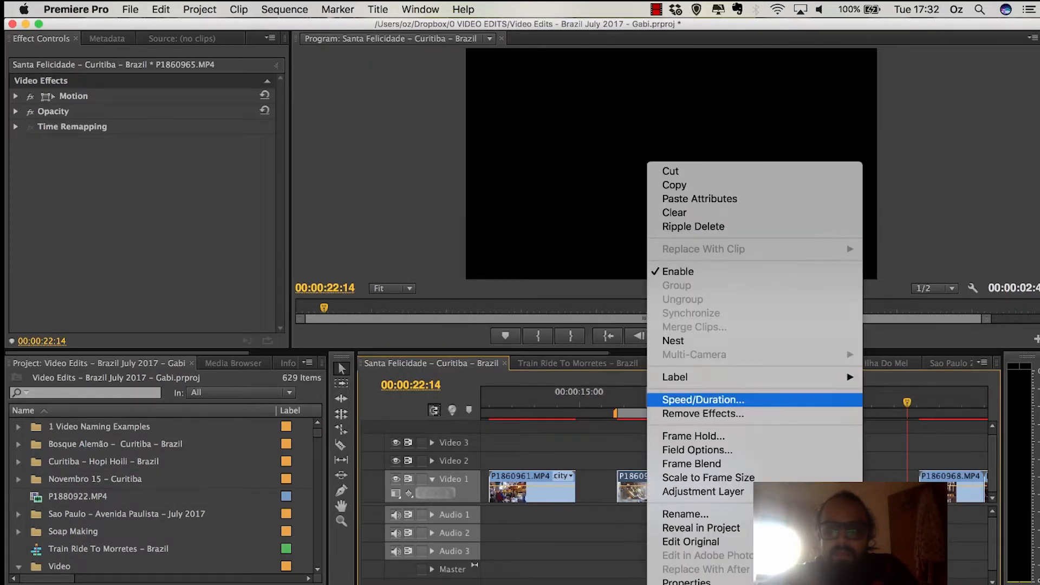
{"action": "left_click", "coordinate": [677, 397]}
{"action": "type", "text": "70"}
{"action": "key", "text": "Return"}
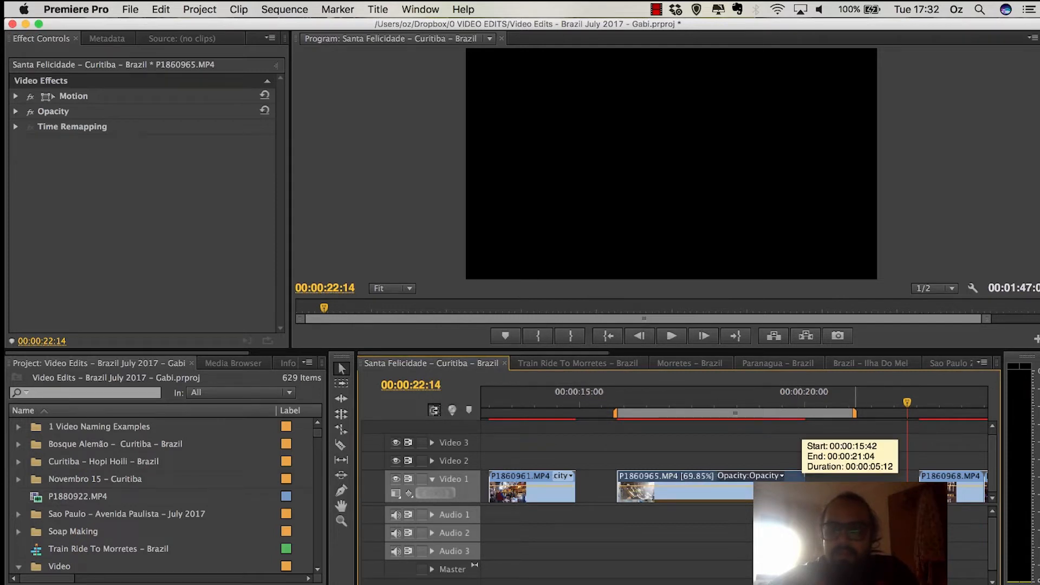
Step: Play the slowed wine bottles clip P1860965.MP4 and move it up to Video 2
{"action": "left_click", "coordinate": [626, 398]}
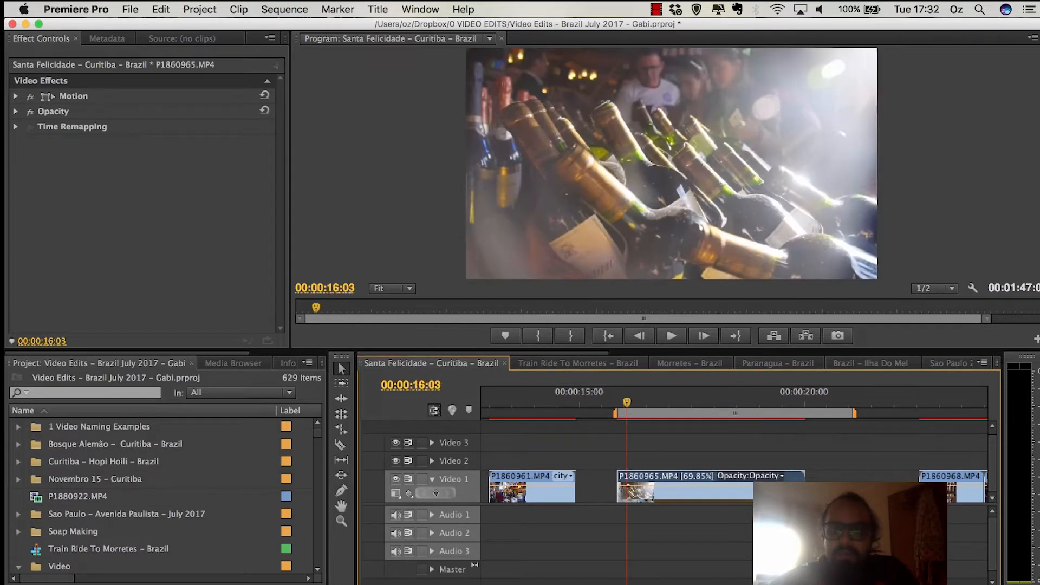
{"action": "key", "text": "space"}
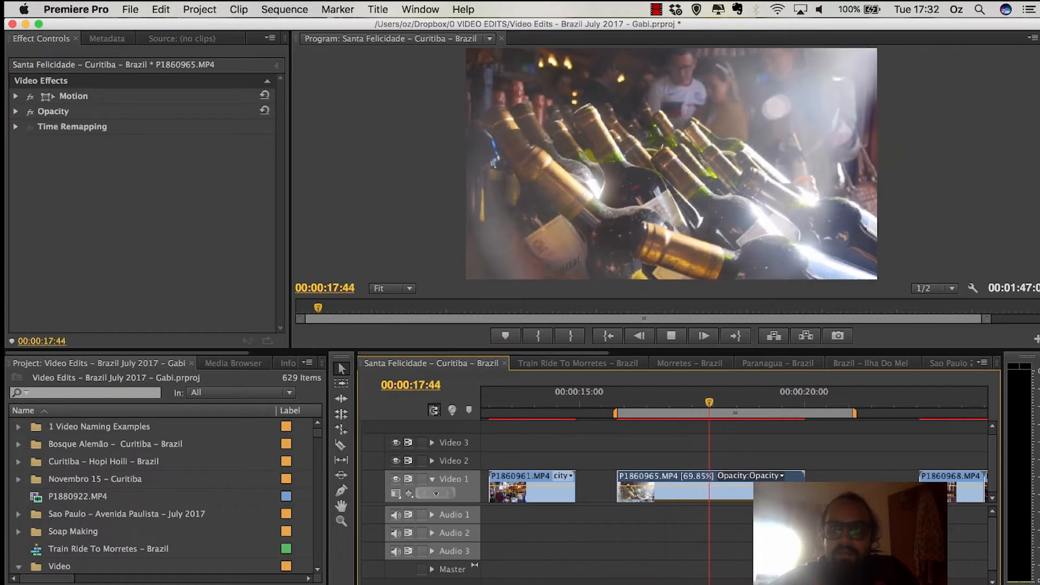
{"action": "key", "text": "space"}
{"action": "key", "text": "minus"}
{"action": "key", "text": "minus"}
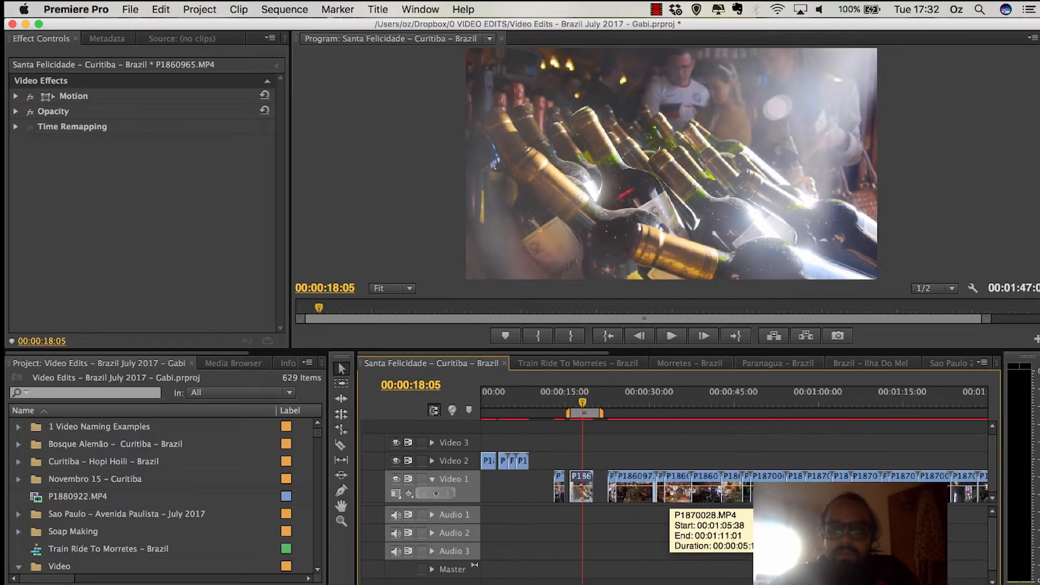
{"action": "left_click_drag", "start_coordinate": [680, 476], "coordinate": [680, 460]}
Step: Shift the work area to start at 00:00:24:00 and play through the shop shelves clip P1860973.MP4
{"action": "left_click_drag", "start_coordinate": [695, 421], "coordinate": [796, 429]}
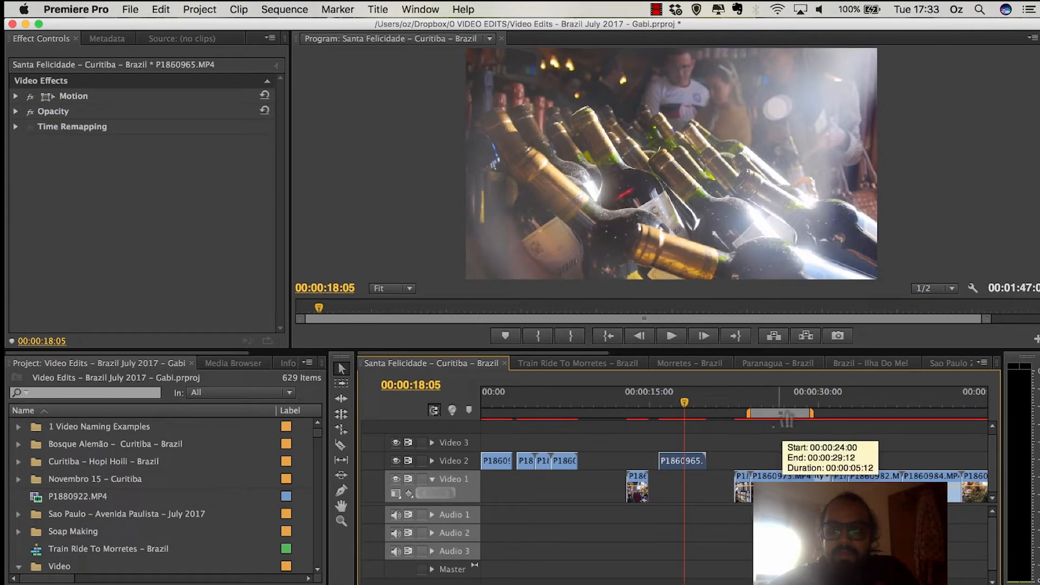
{"action": "left_click", "coordinate": [756, 398]}
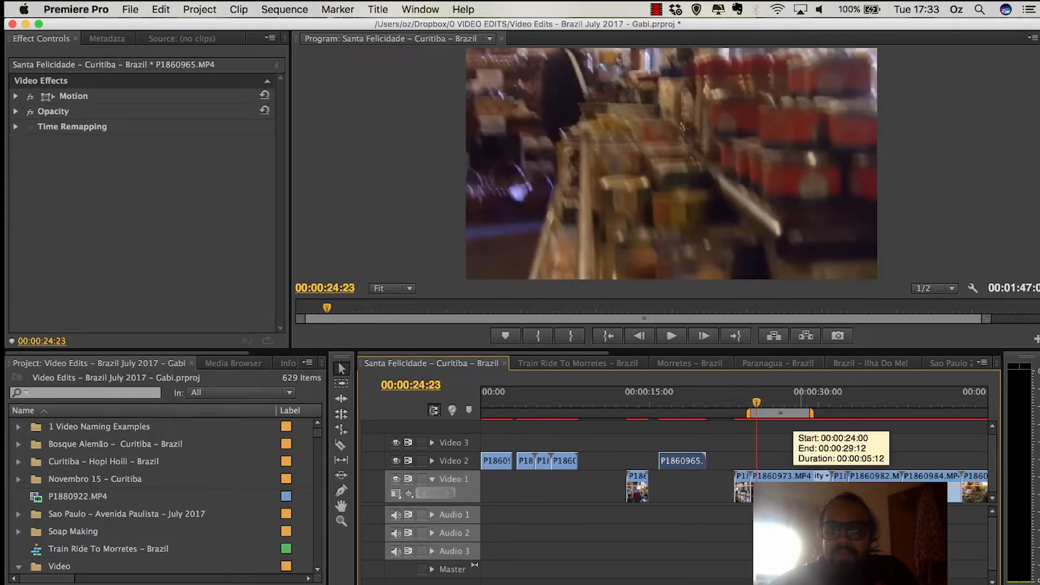
{"action": "key", "text": "space"}
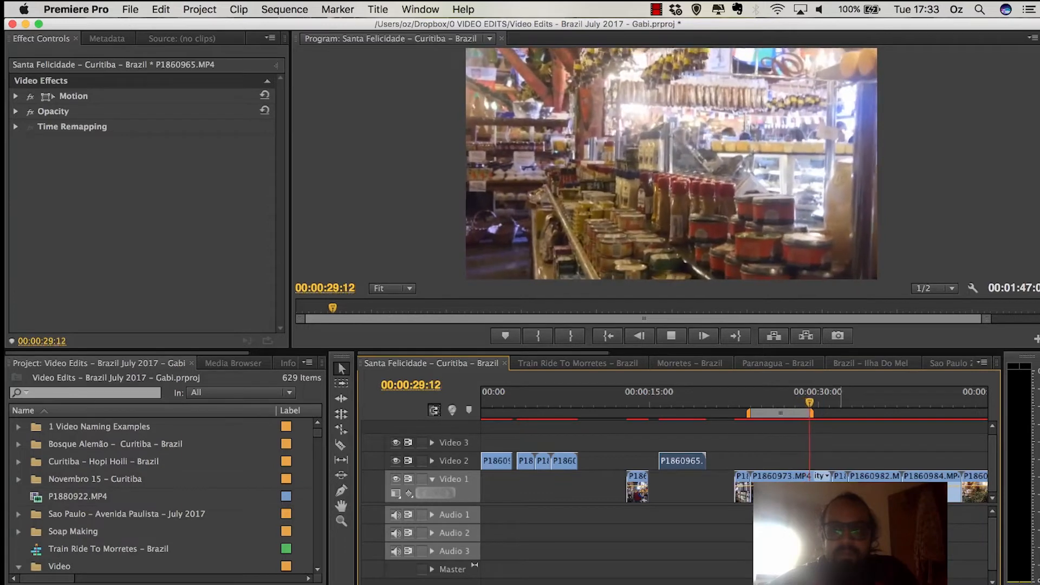
{"action": "key", "text": "space"}
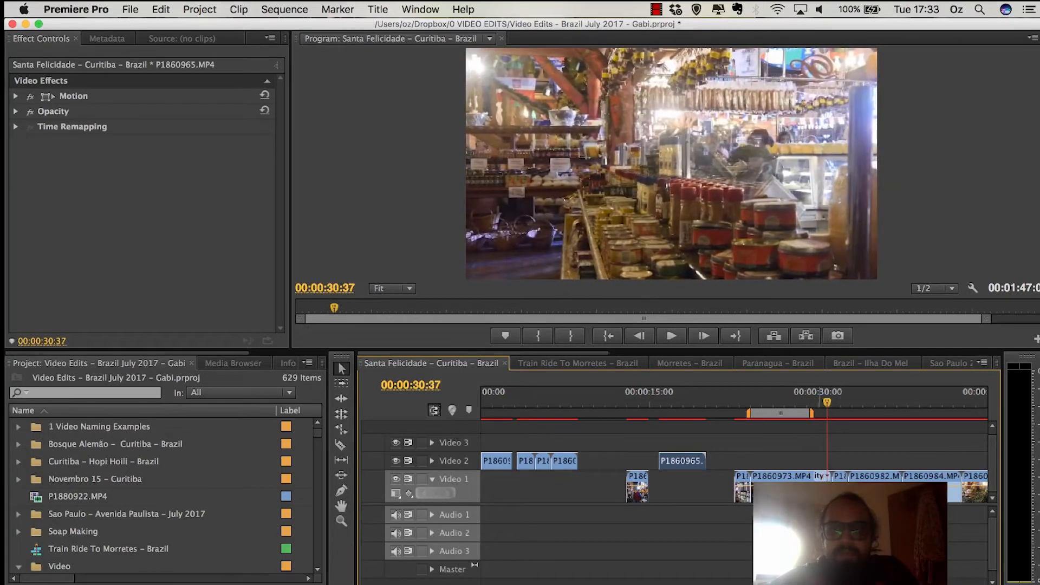
Step: Find the Sharpen video effect with the search term "sharp" and apply it to P1860973.MP4 on Video 1
{"action": "key", "text": "minus"}
{"action": "key", "text": "minus"}
{"action": "key", "text": "minus"}
{"action": "key", "text": "equal"}
{"action": "key", "text": "equal"}
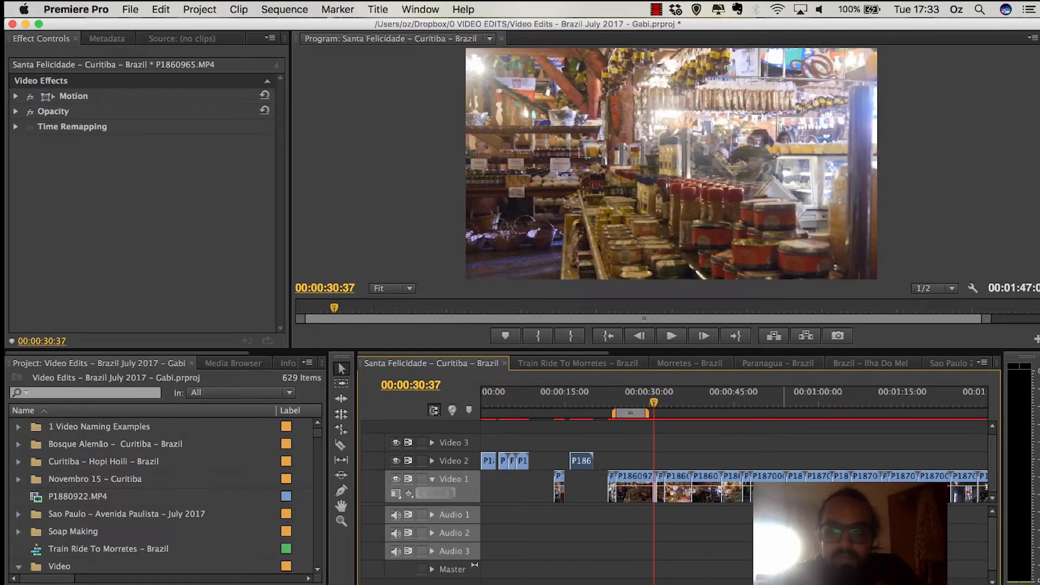
{"action": "left_click", "coordinate": [645, 499]}
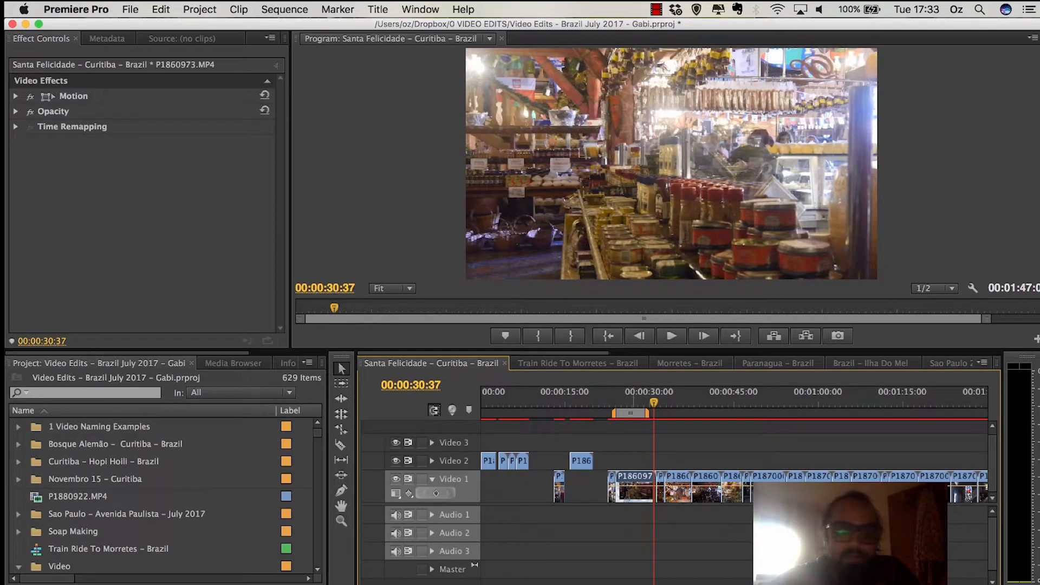
{"action": "left_click", "coordinate": [135, 363]}
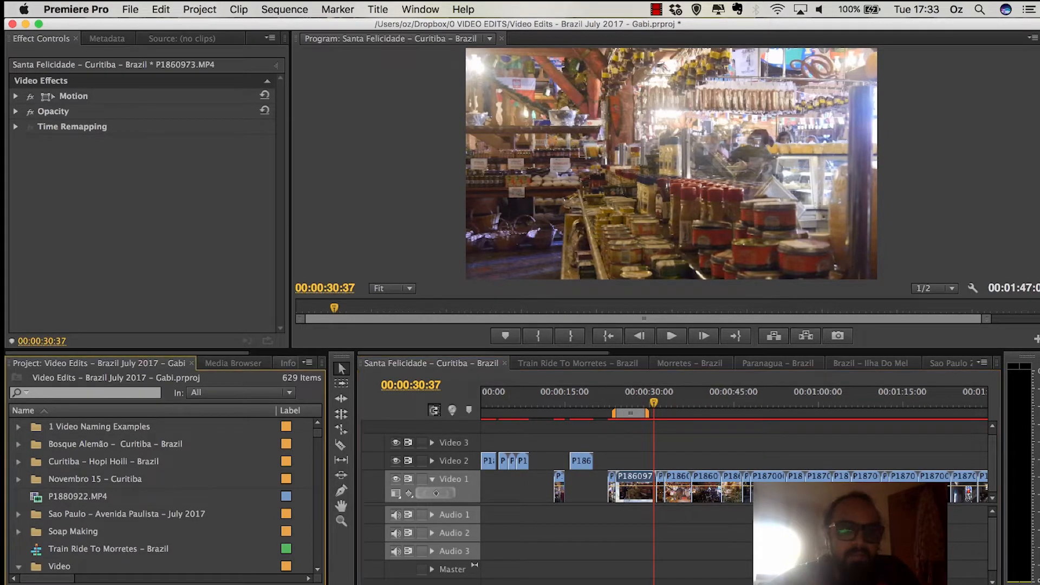
{"action": "scroll", "coordinate": [135, 363], "scroll_direction": "down", "scroll_amount": 4}
{"action": "scroll", "coordinate": [135, 363], "scroll_direction": "up", "scroll_amount": 1}
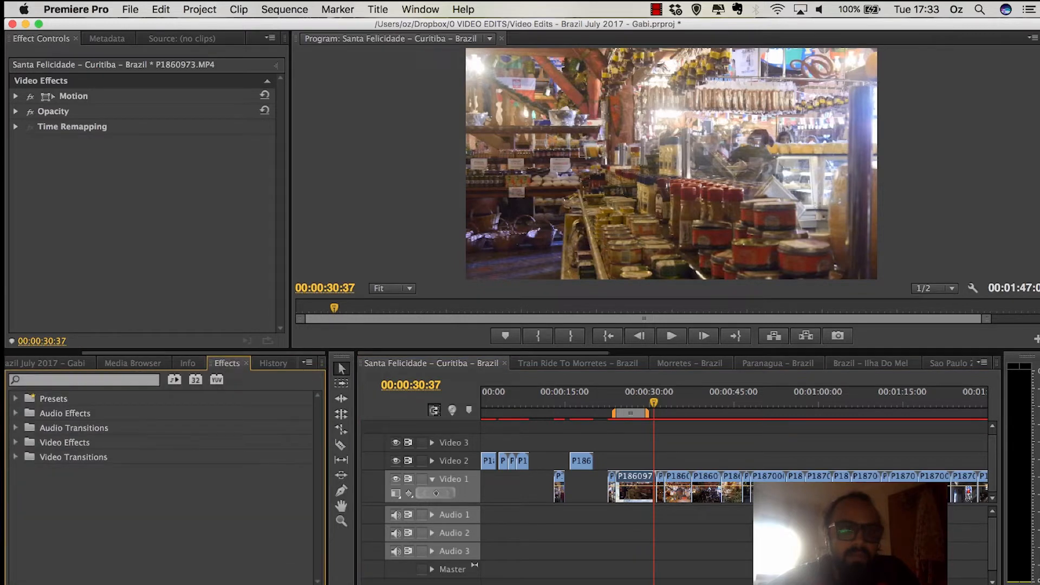
{"action": "left_click", "coordinate": [84, 379]}
{"action": "type", "text": "shar"}
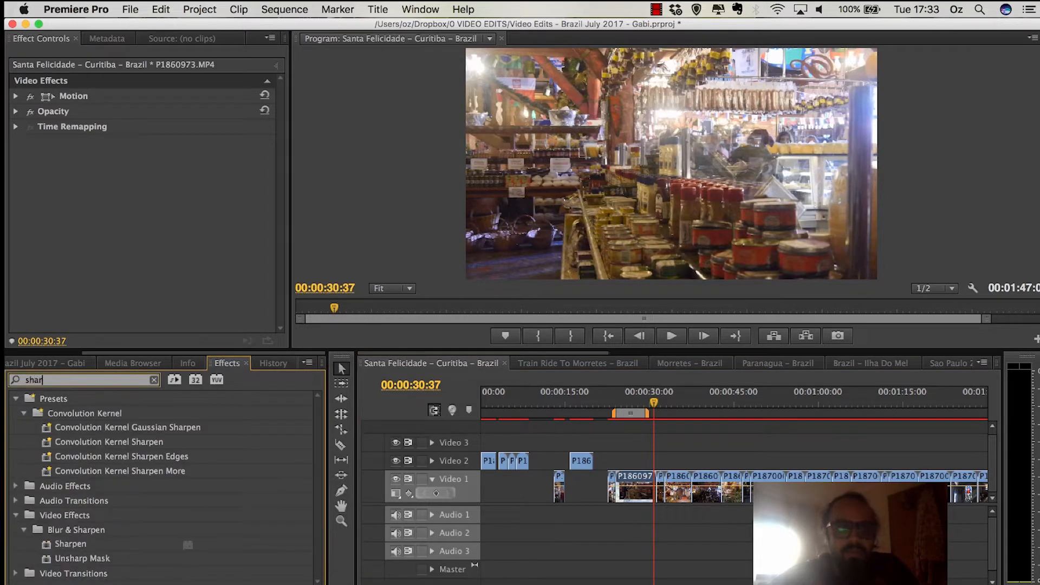
{"action": "type", "text": "p"}
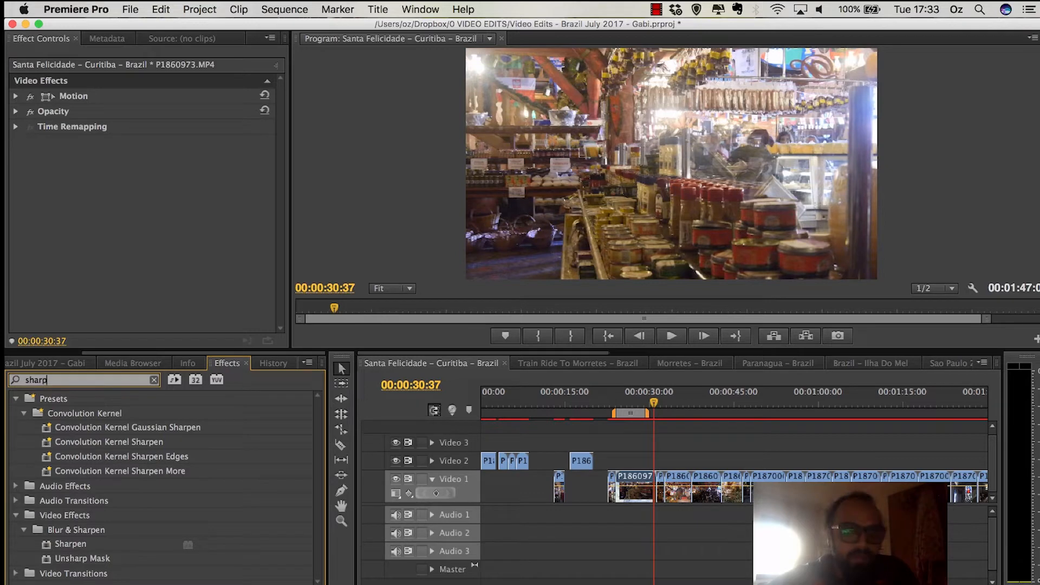
{"action": "left_click_drag", "start_coordinate": [80, 544], "coordinate": [147, 287]}
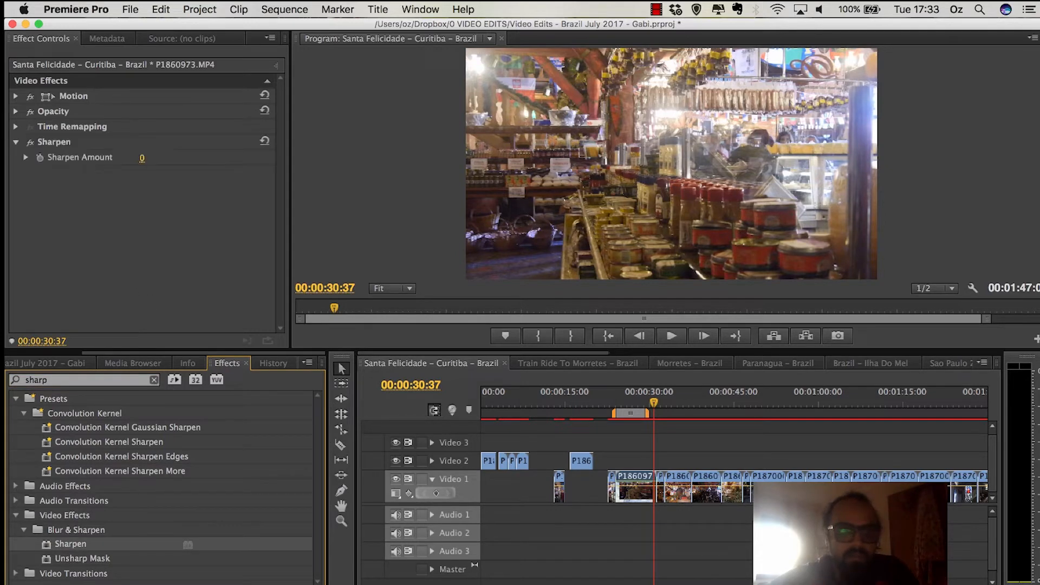
Step: Set the Sharpen Amount to 5 and the program playback resolution to Full
{"action": "left_click", "coordinate": [142, 158]}
{"action": "type", "text": "5"}
{"action": "key", "text": "Return"}
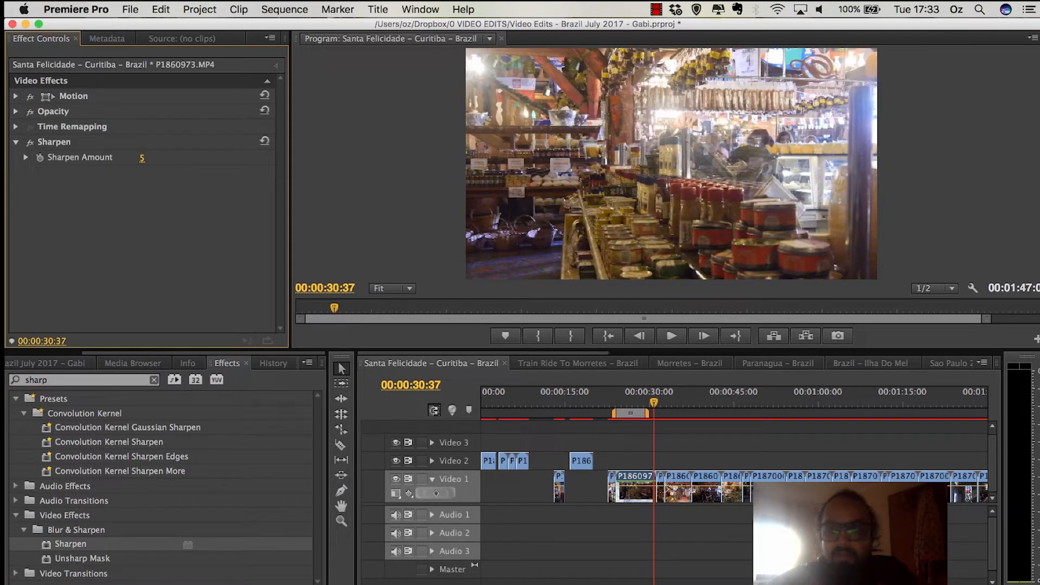
{"action": "left_click", "coordinate": [934, 288]}
{"action": "left_click", "coordinate": [931, 297]}
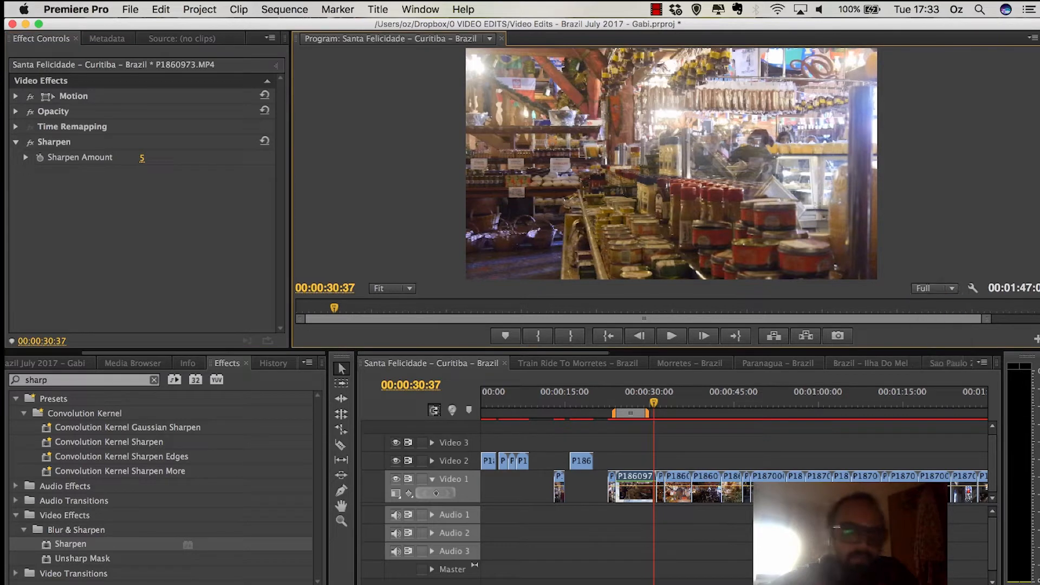
Step: Apply the Brightness & Contrast effect to P1860973.MP4 with Brightness 5 and Contrast 3
{"action": "left_click_drag", "start_coordinate": [53, 380], "coordinate": [39, 380]}
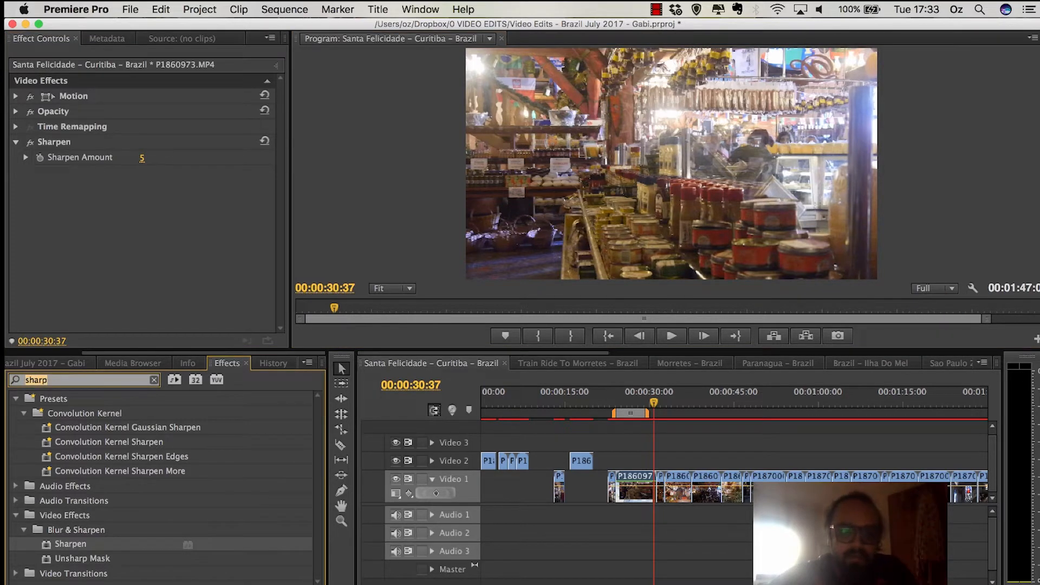
{"action": "type", "text": "cont"}
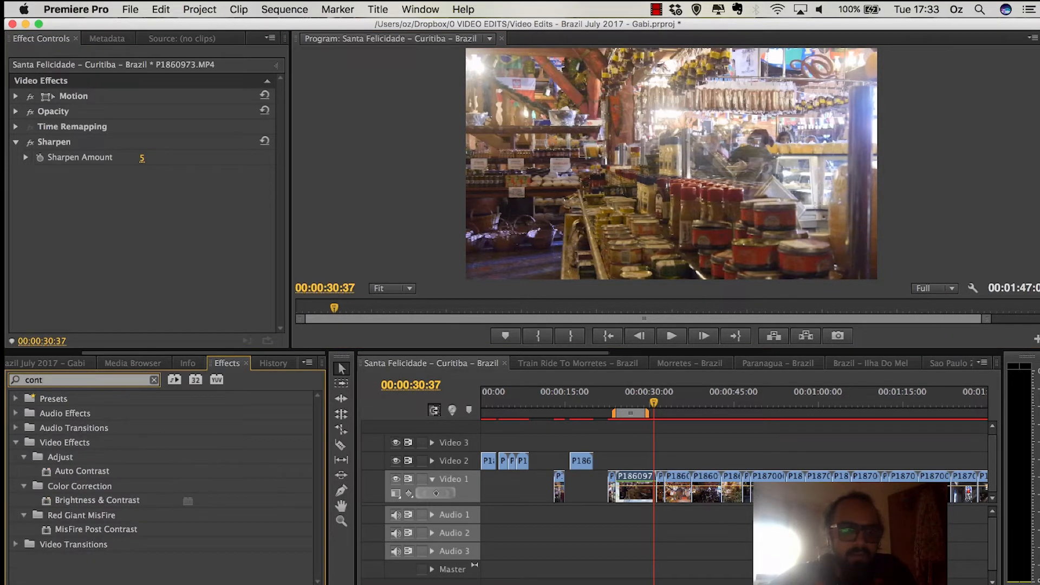
{"action": "left_click_drag", "start_coordinate": [98, 500], "coordinate": [150, 265]}
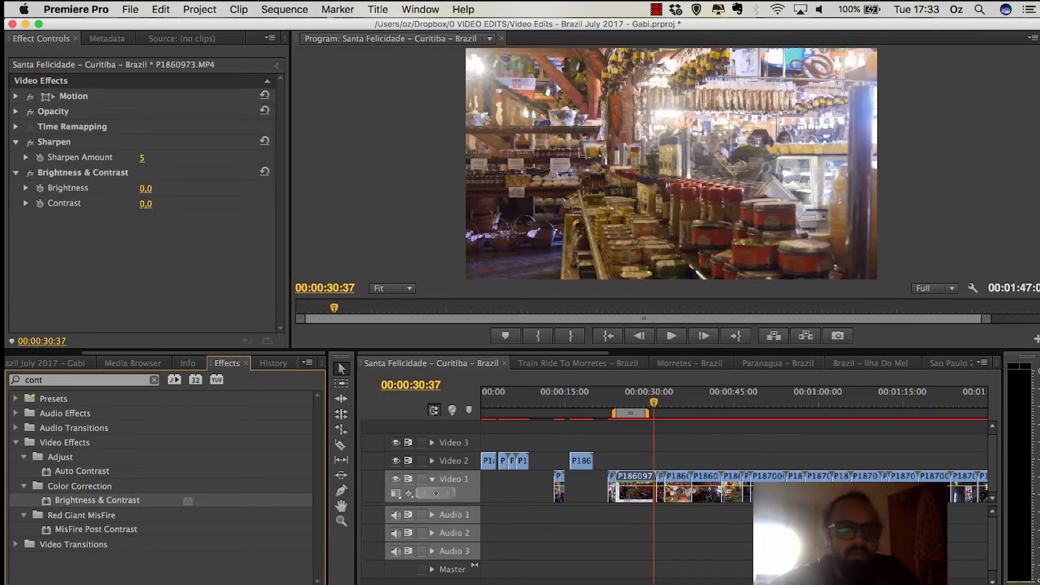
{"action": "left_click", "coordinate": [146, 189]}
{"action": "type", "text": "5"}
{"action": "key", "text": "Return"}
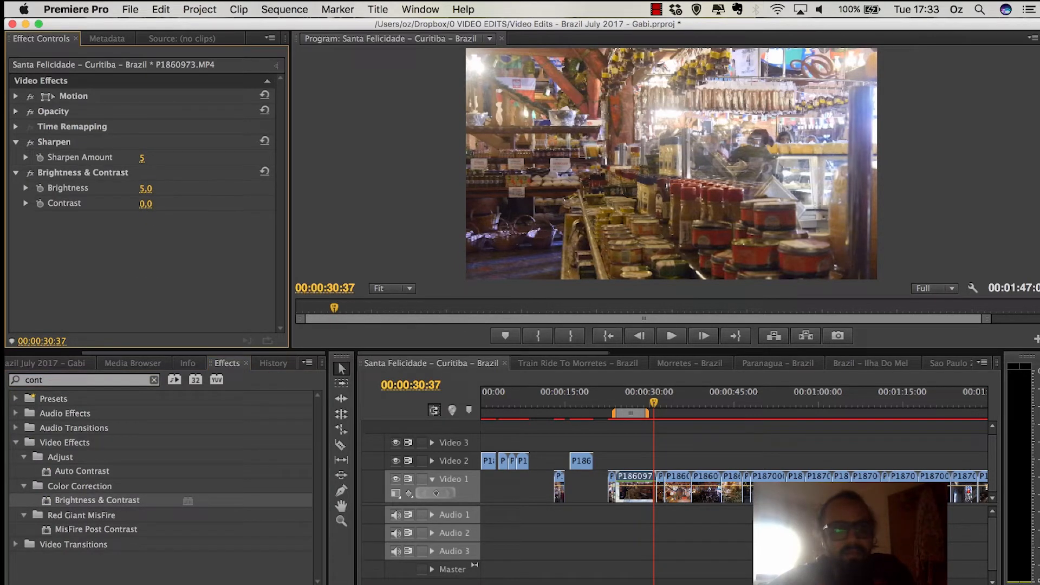
{"action": "left_click", "coordinate": [146, 204]}
{"action": "type", "text": "3"}
{"action": "key", "text": "Return"}
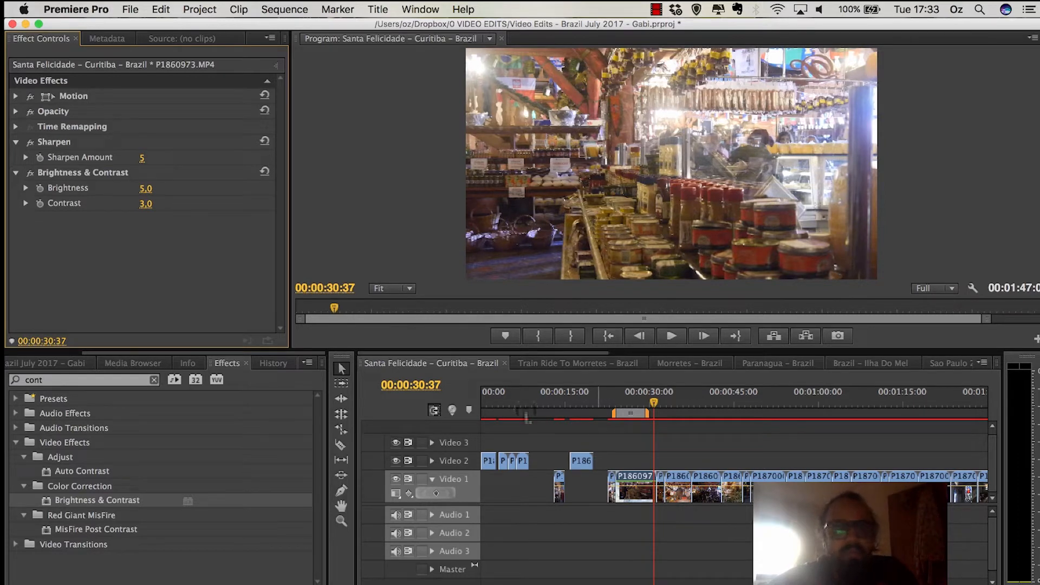
Step: Copy P1860973.MP4 and paste its attributes onto all the clips after it on Video 1, checking the frame at 00:00:47:31
{"action": "left_click", "coordinate": [635, 487]}
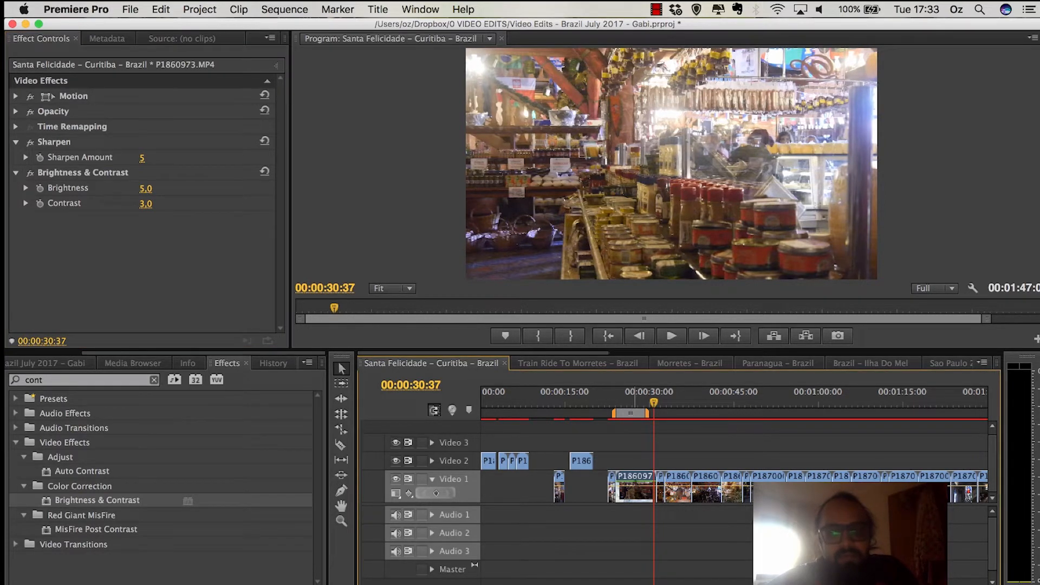
{"action": "key", "text": "minus"}
{"action": "key", "text": "minus"}
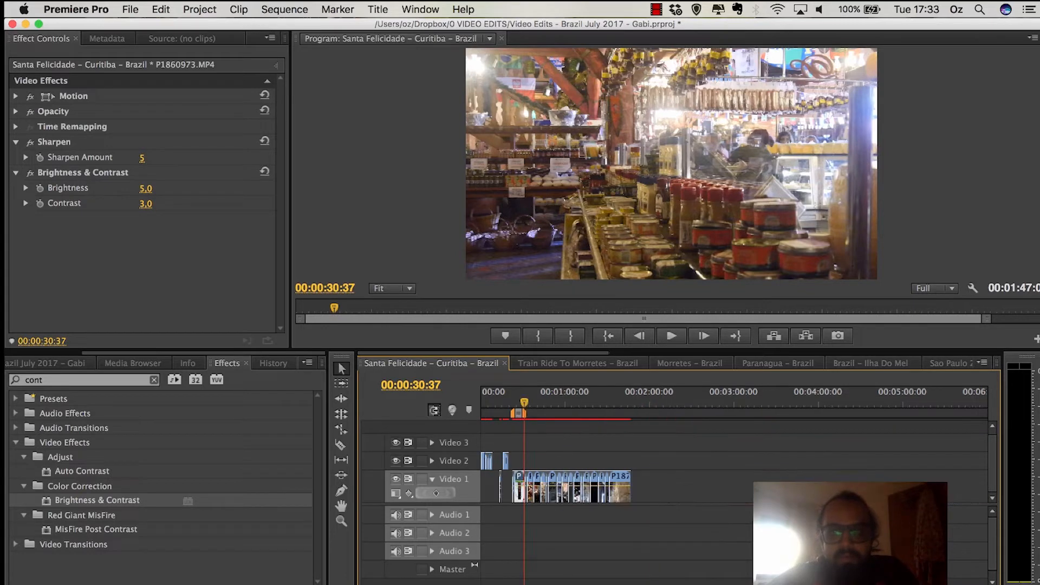
{"action": "left_click_drag", "start_coordinate": [666, 493], "coordinate": [528, 480]}
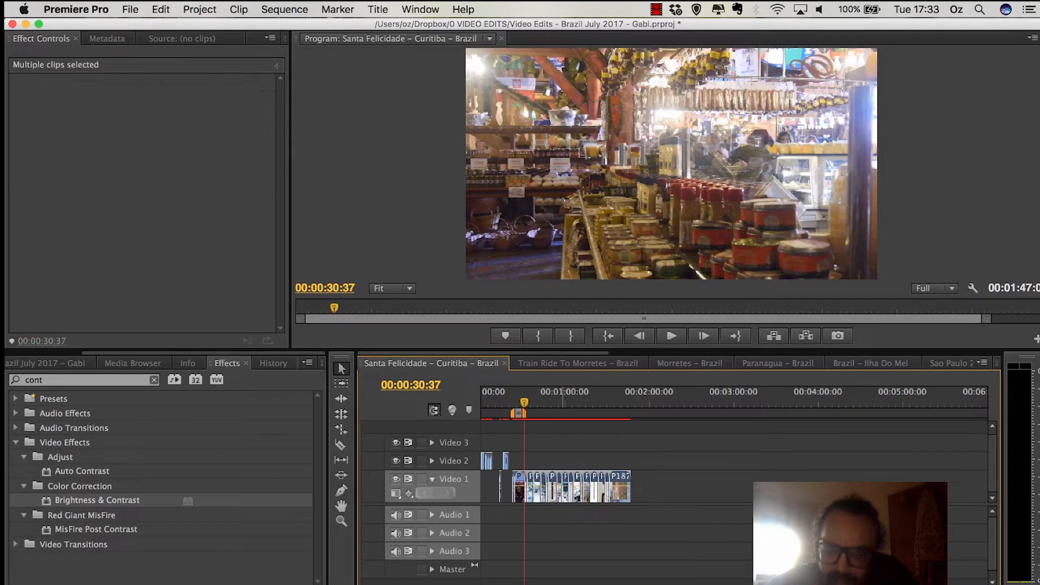
{"action": "right_click", "coordinate": [553, 486]}
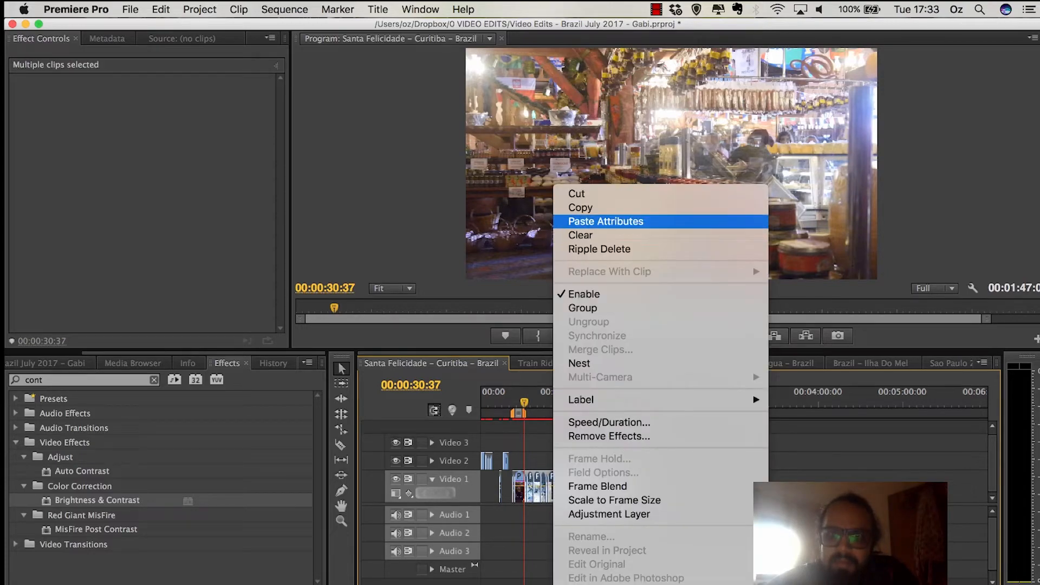
{"action": "left_click", "coordinate": [606, 221]}
{"action": "left_click_drag", "start_coordinate": [536, 397], "coordinate": [548, 397]}
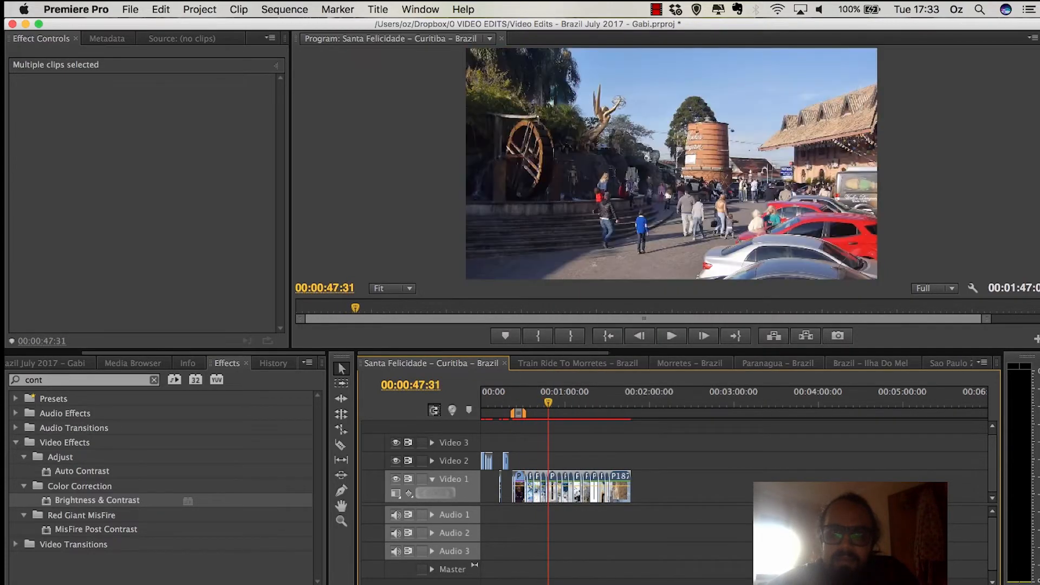
Step: Paste the copied clip attributes onto all the clips in the Train Ride To Morretes - Brazil sequence
{"action": "left_click", "coordinate": [578, 363]}
{"action": "key", "text": "minus"}
{"action": "key", "text": "minus"}
{"action": "key", "text": "minus"}
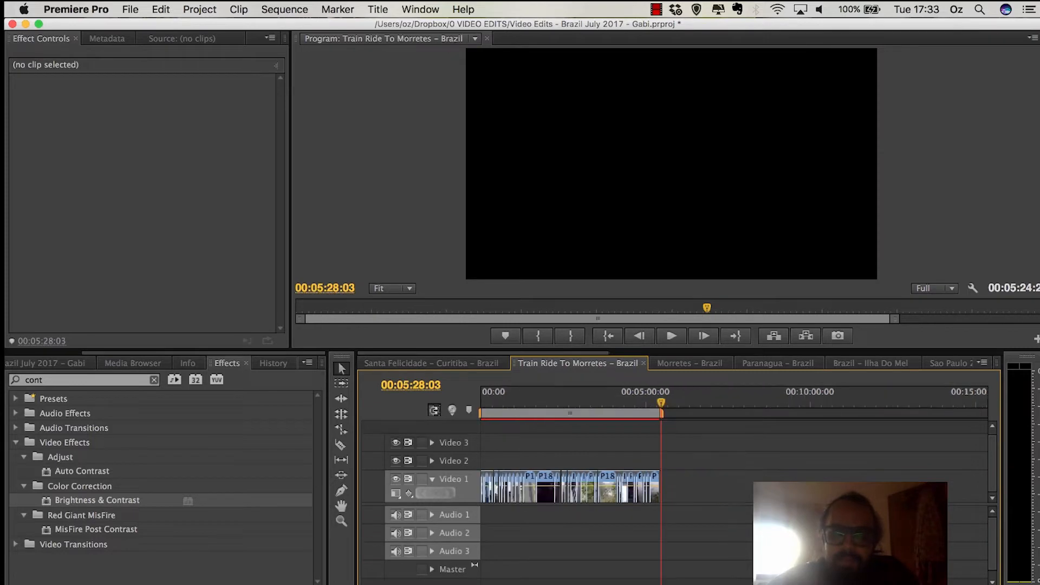
{"action": "key", "text": "super+a"}
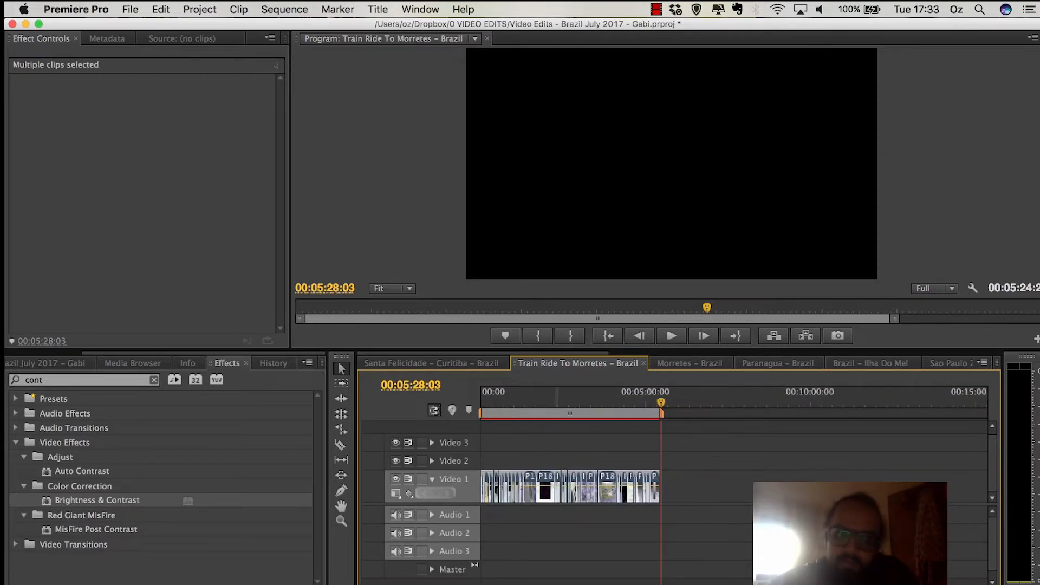
{"action": "right_click", "coordinate": [544, 488]}
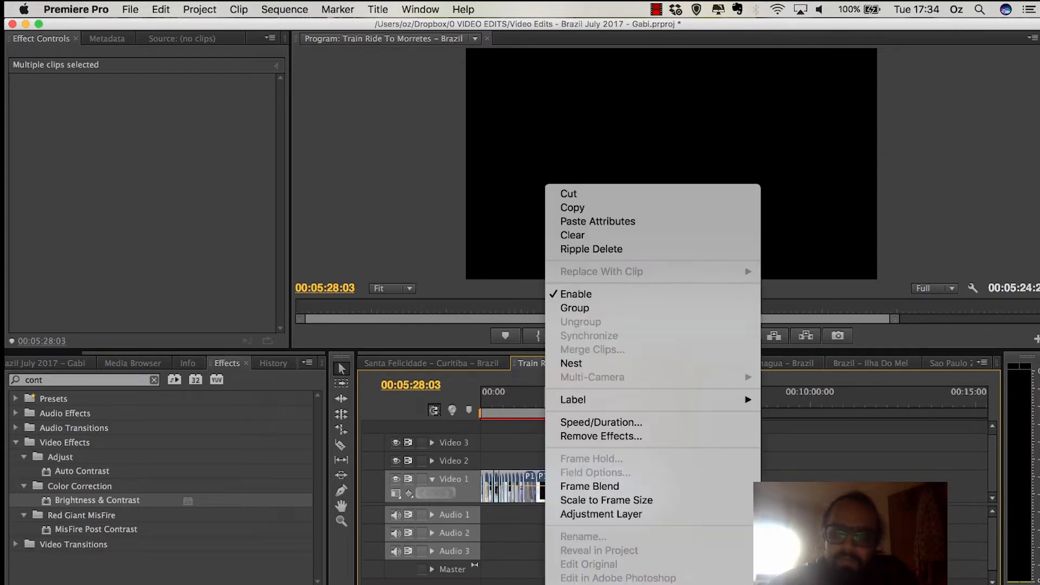
{"action": "left_click", "coordinate": [601, 221]}
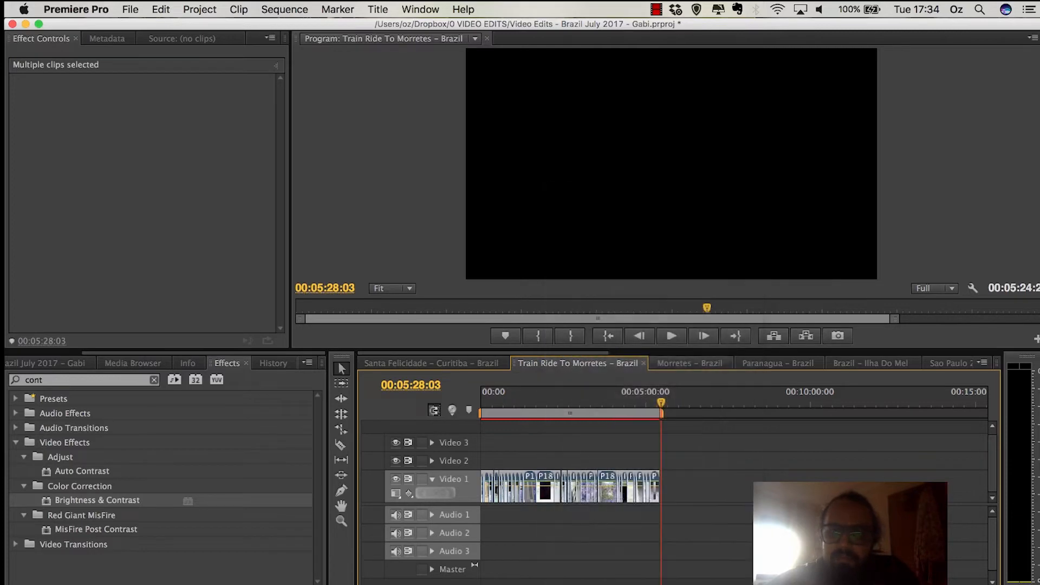
Step: Paste the copied clip attributes onto all the clips in the Morretes - Brazil sequence
{"action": "left_click", "coordinate": [689, 363]}
{"action": "key", "text": "minus"}
{"action": "key", "text": "minus"}
{"action": "key", "text": "minus"}
{"action": "key", "text": "minus"}
{"action": "key", "text": "minus"}
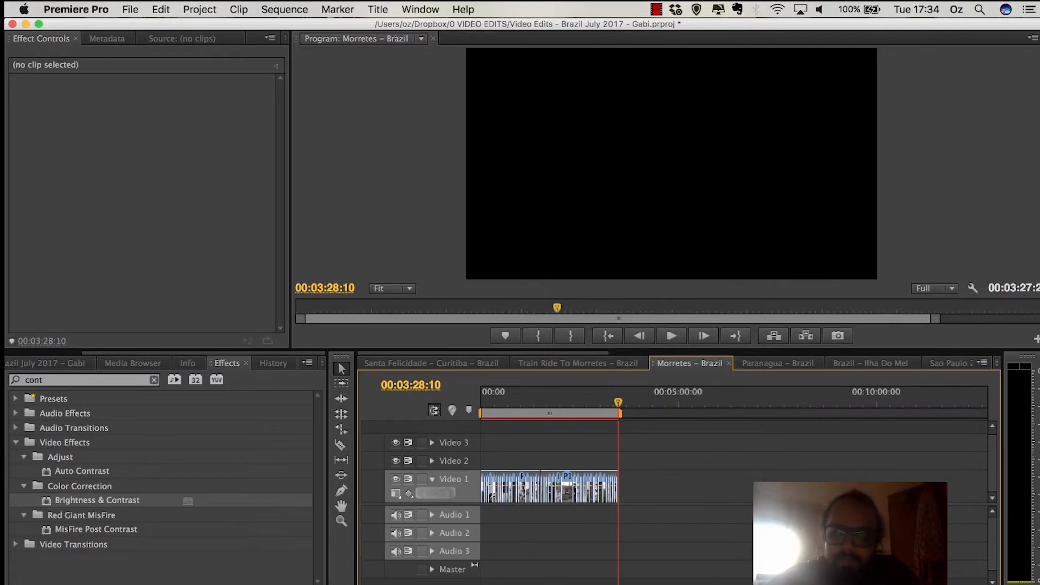
{"action": "key", "text": "minus"}
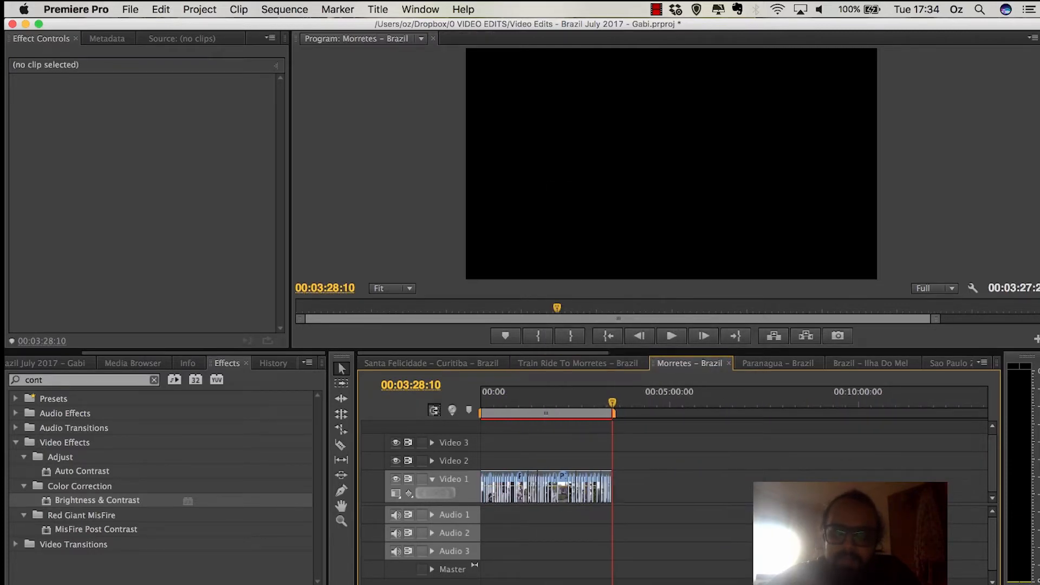
{"action": "key", "text": "equal"}
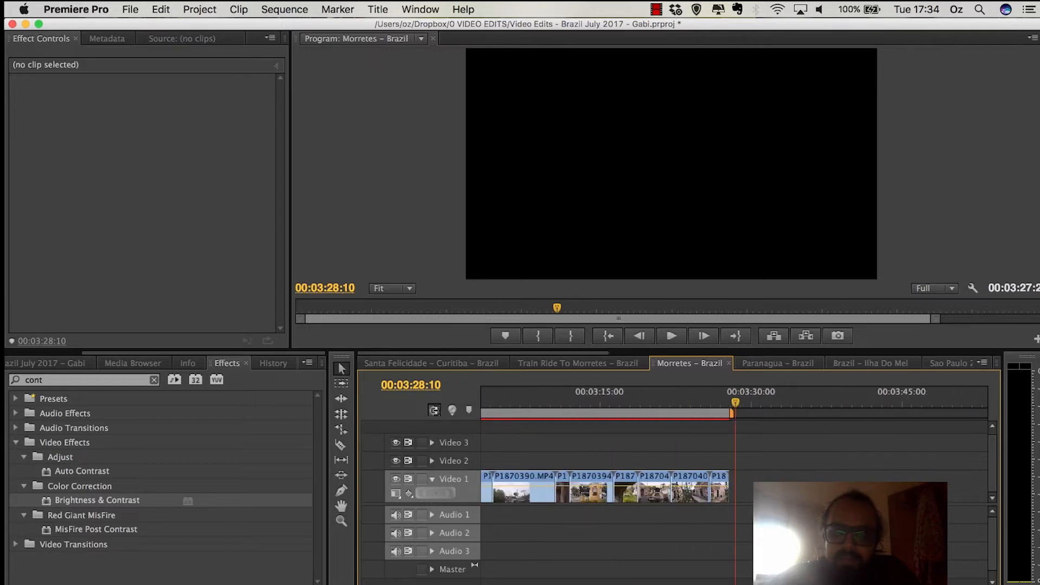
{"action": "key", "text": "equal"}
{"action": "key", "text": "equal"}
{"action": "key", "text": "minus"}
{"action": "key", "text": "minus"}
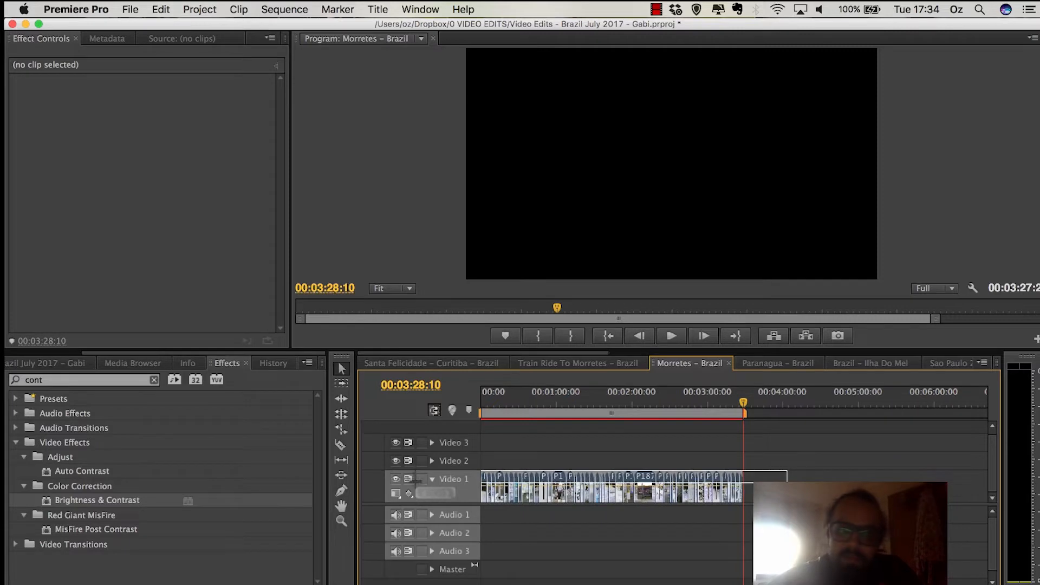
{"action": "key", "text": "super+a"}
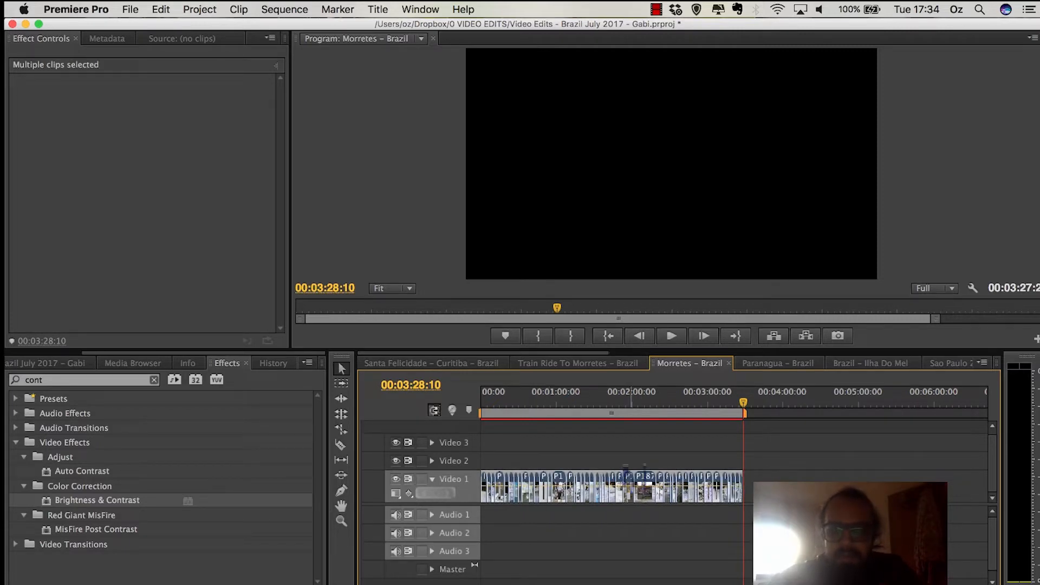
{"action": "right_click", "coordinate": [641, 489]}
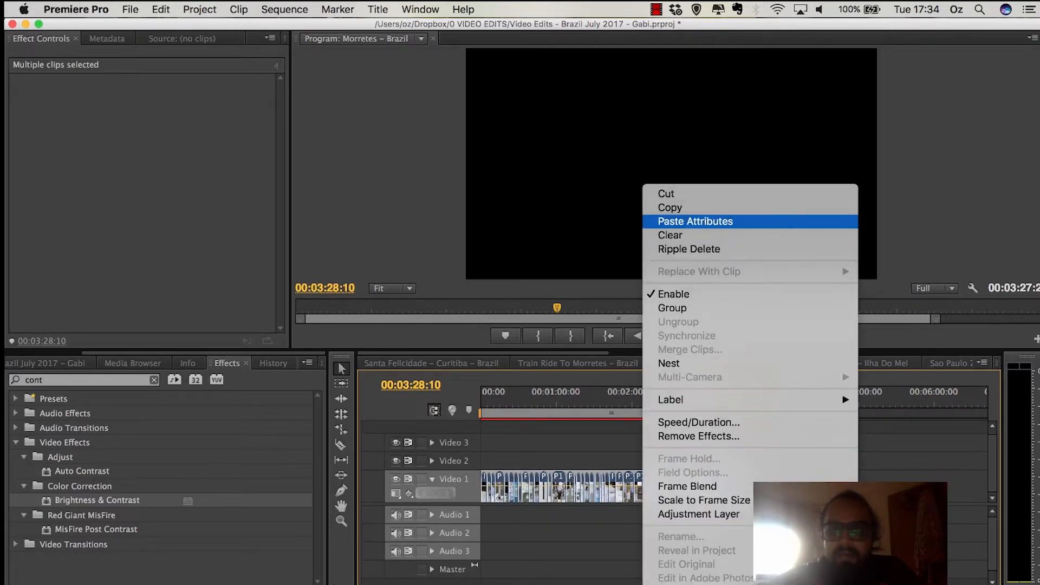
{"action": "left_click", "coordinate": [695, 222]}
Step: Paste the copied clip attributes onto all the clips in the Paranagua - Brazil sequence
{"action": "left_click", "coordinate": [777, 363]}
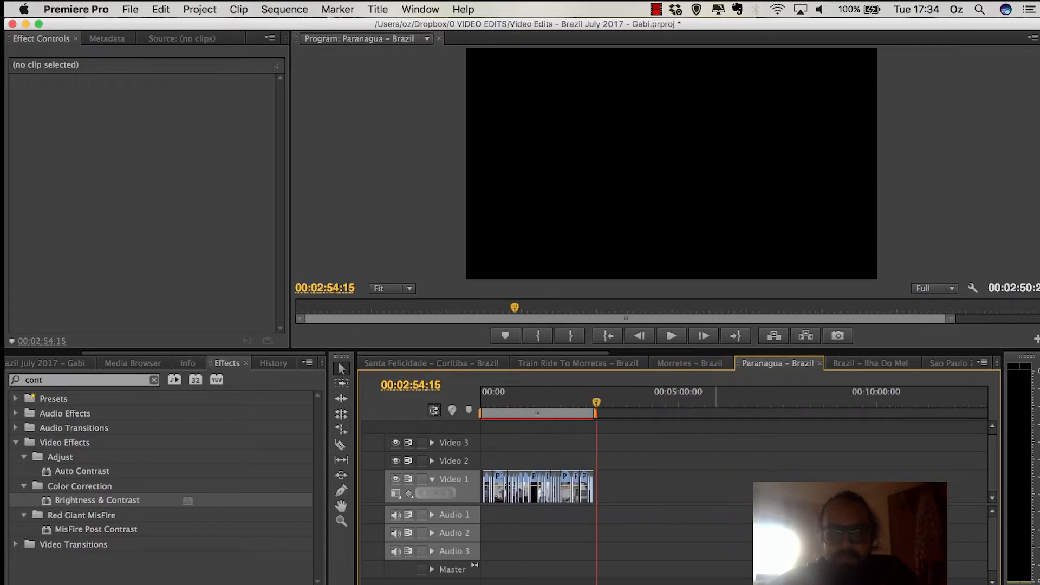
{"action": "key", "text": "super+a"}
{"action": "right_click", "coordinate": [564, 486]}
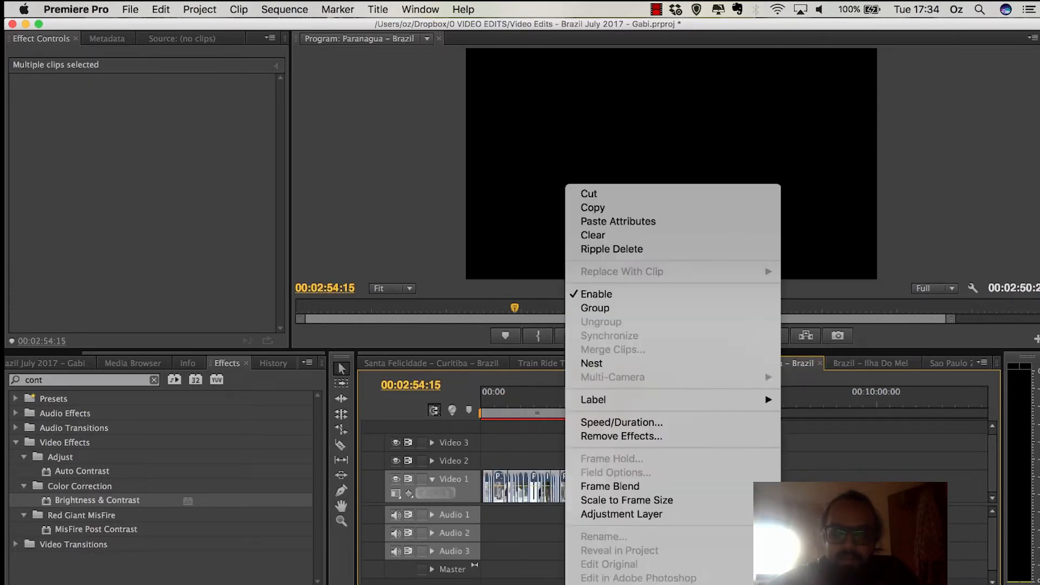
{"action": "left_click", "coordinate": [617, 221]}
Step: Paste the copied clip attributes onto all the clips in the Brazil - Ilha Do Mel sequence
{"action": "left_click", "coordinate": [870, 364]}
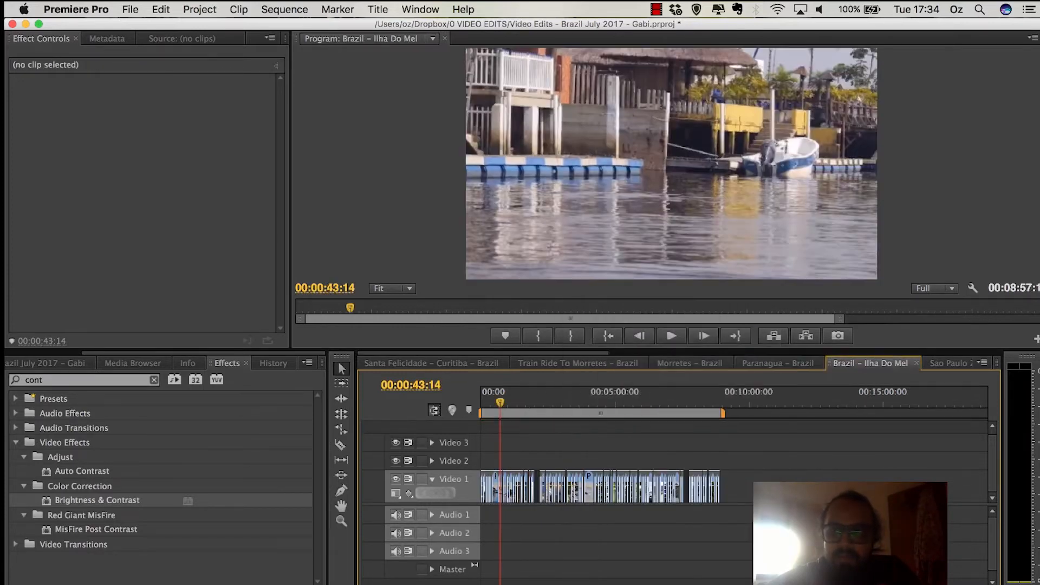
{"action": "key", "text": "super+a"}
{"action": "key", "text": "super+s"}
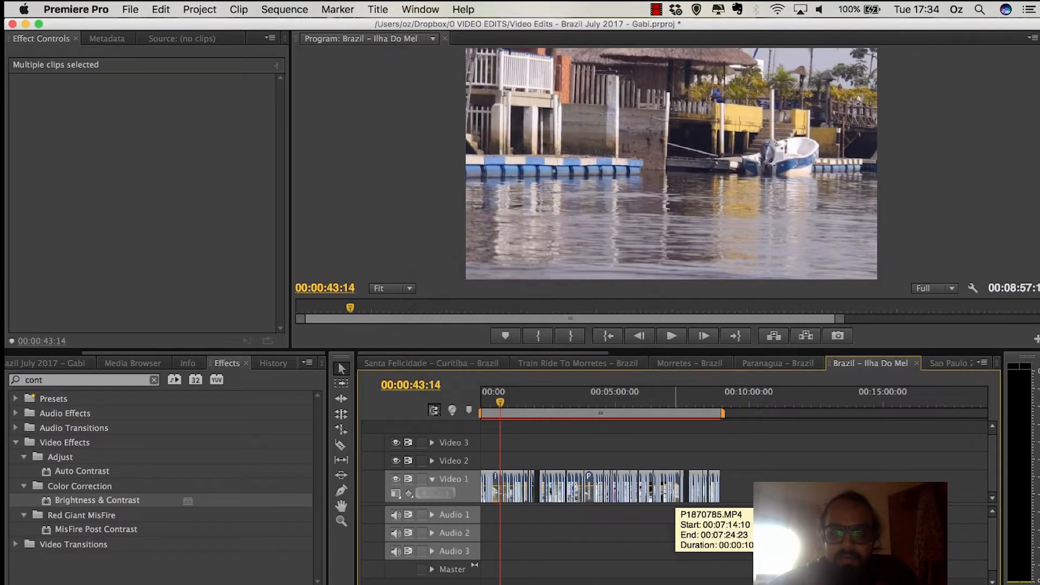
{"action": "right_click", "coordinate": [677, 486]}
{"action": "left_click", "coordinate": [728, 221]}
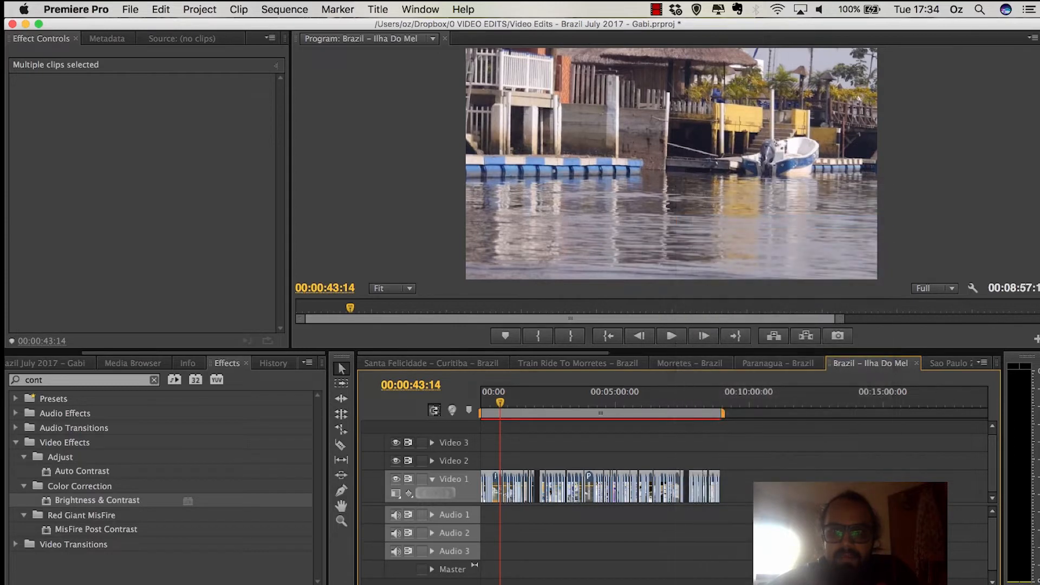
Step: In the Santa Felicidade sequence, shift all the clips after P1860973.MP4 about 3 seconds later on Video 1, leaving a gap
{"action": "left_click", "coordinate": [776, 363]}
{"action": "left_click", "coordinate": [690, 363]}
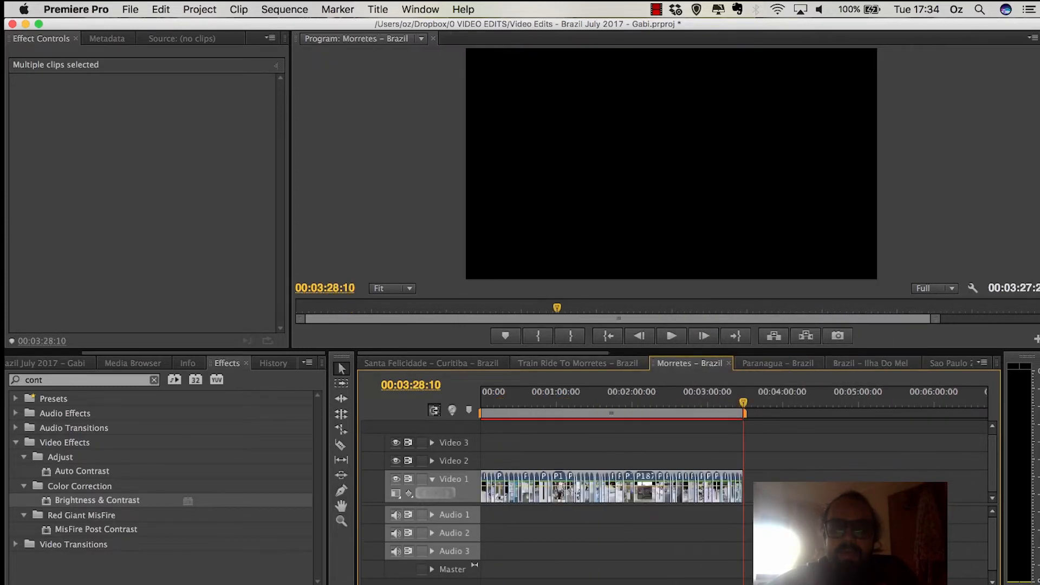
{"action": "left_click", "coordinate": [585, 364]}
{"action": "left_click", "coordinate": [431, 364]}
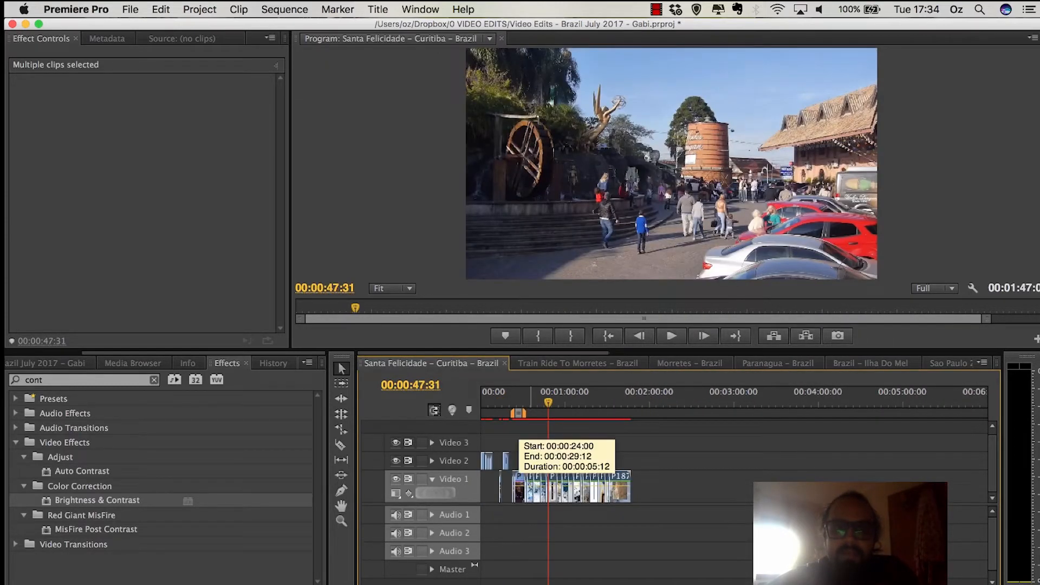
{"action": "key", "text": "equal"}
{"action": "key", "text": "equal"}
{"action": "key", "text": "equal"}
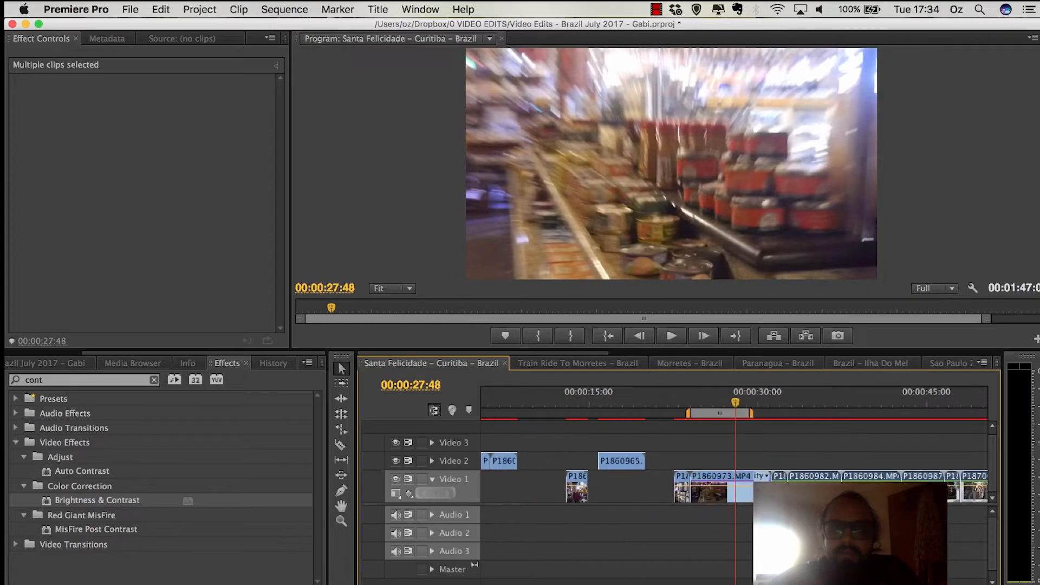
{"action": "key", "text": "equal"}
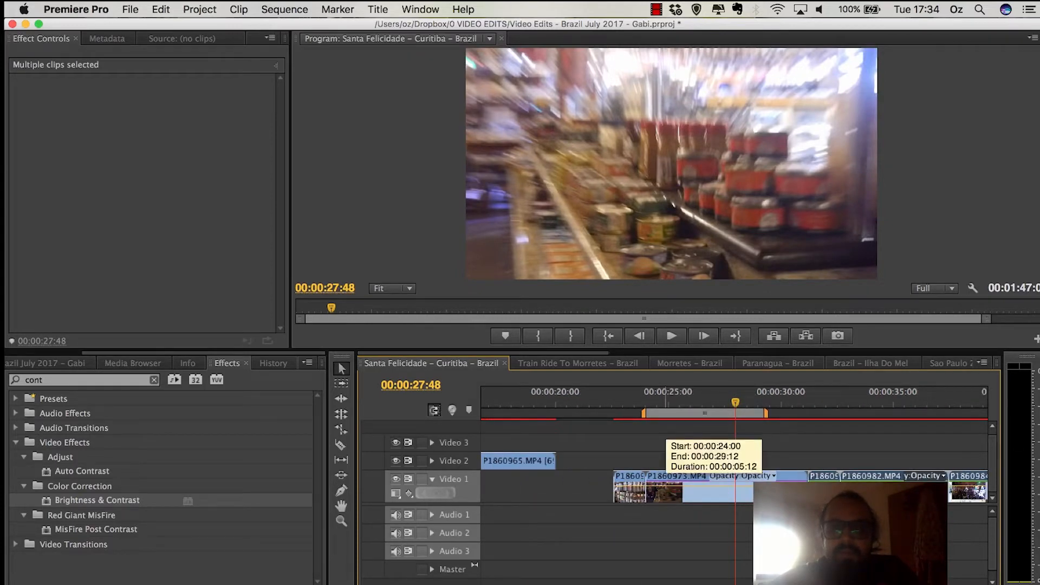
{"action": "key", "text": "minus"}
{"action": "key", "text": "minus"}
{"action": "key", "text": "minus"}
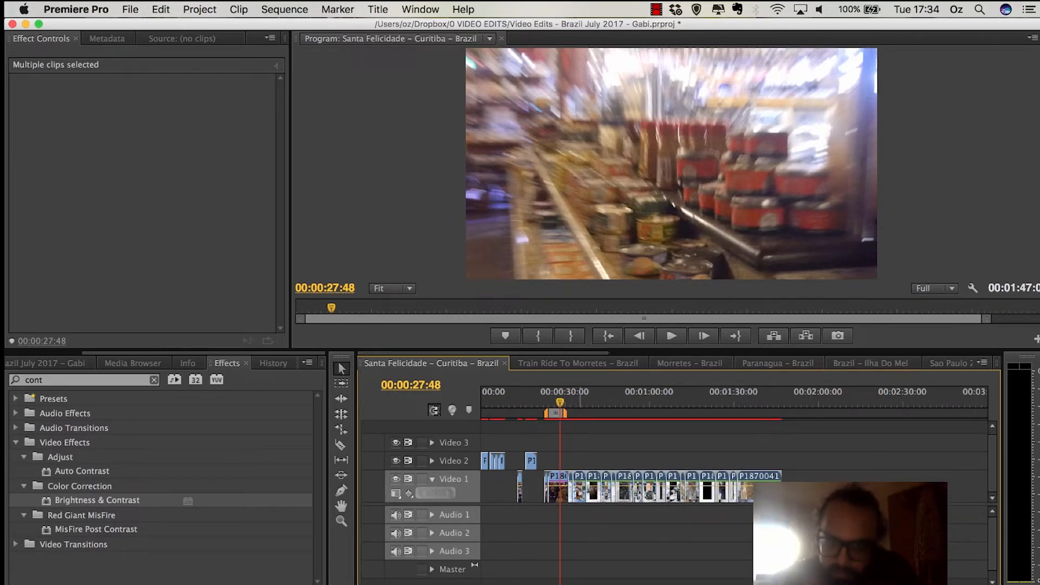
{"action": "left_click_drag", "start_coordinate": [580, 490], "coordinate": [588, 490]}
Step: Move P1860980.MP4 from Video 1 up to Video 2, starting slightly earlier at about 33 seconds
{"action": "left_click", "coordinate": [585, 400]}
{"action": "key", "text": "equal"}
{"action": "key", "text": "equal"}
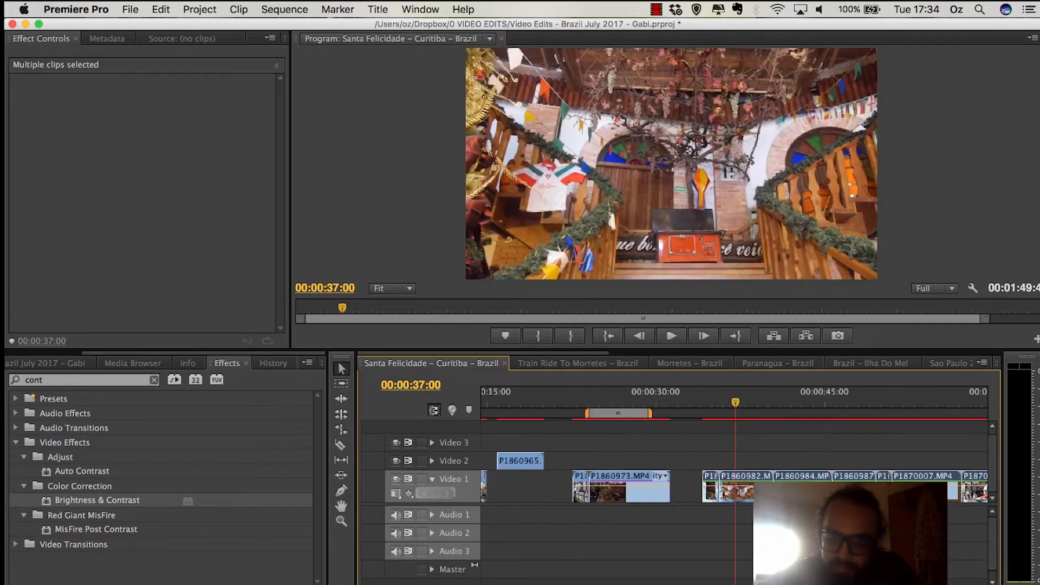
{"action": "key", "text": "equal"}
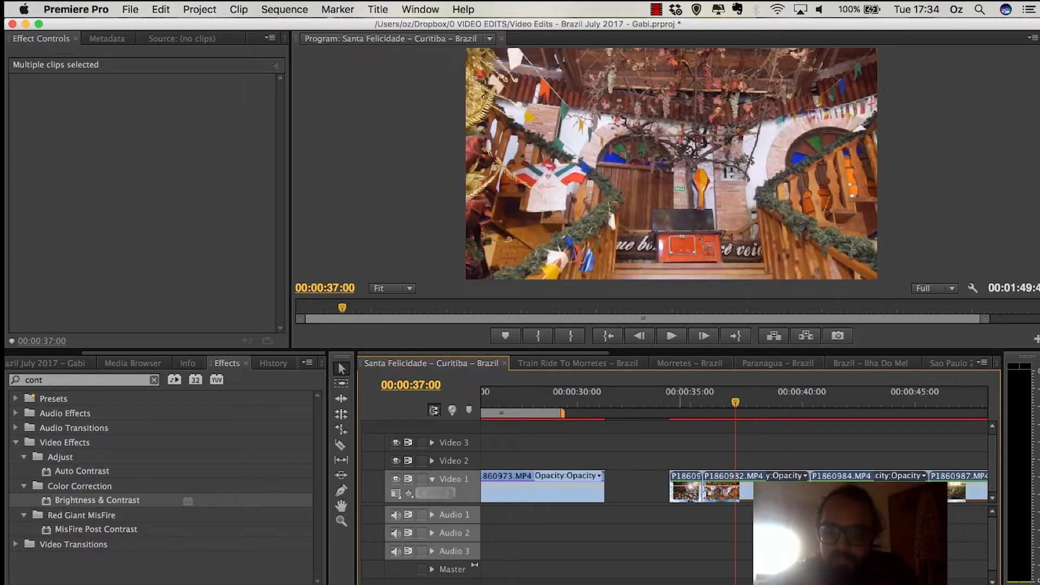
{"action": "left_click", "coordinate": [682, 514]}
{"action": "left_click_drag", "start_coordinate": [684, 490], "coordinate": [660, 462]}
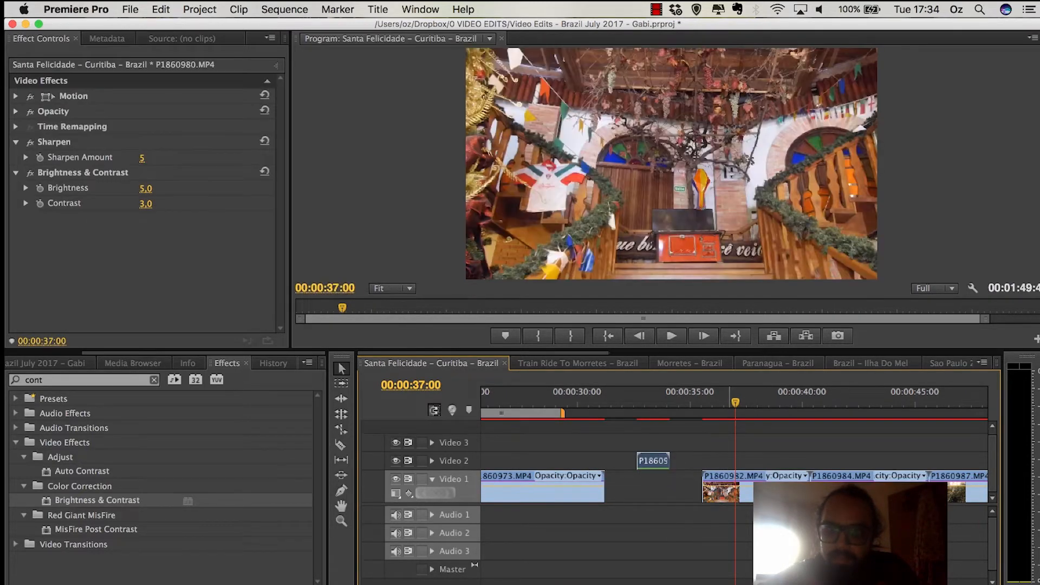
Step: Move P1860982.MP4 about 1 second earlier and P1860984.MP4 about half a second earlier on Video 1
{"action": "mouse_move", "coordinate": [728, 491]}
{"action": "left_mouse_down"}
{"action": "mouse_move", "coordinate": [695, 491]}
{"action": "mouse_move", "coordinate": [708, 489]}
{"action": "left_mouse_up"}
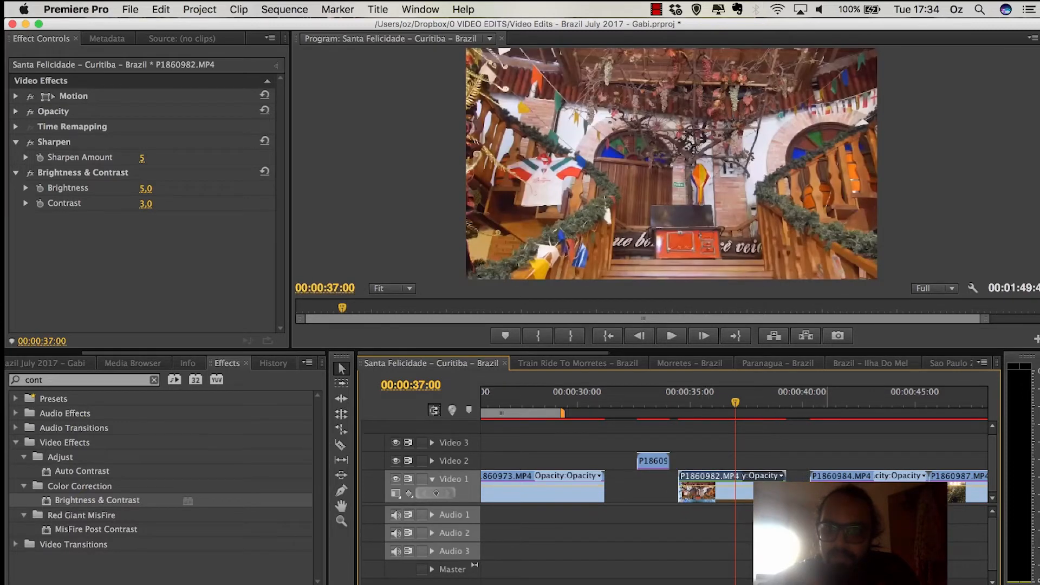
{"action": "left_click_drag", "start_coordinate": [821, 476], "coordinate": [810, 475]}
{"action": "key", "text": "space"}
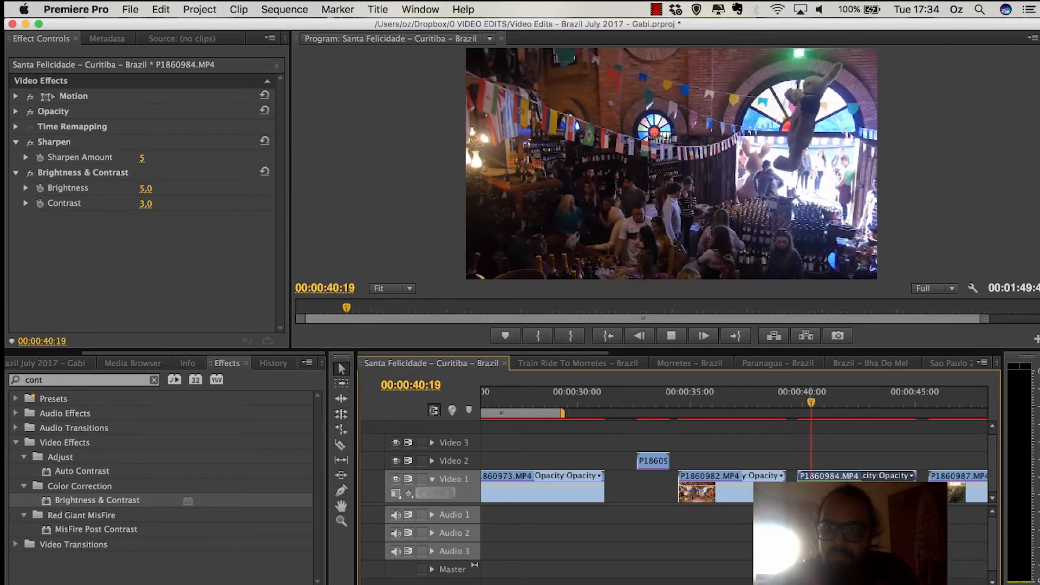
{"action": "key", "text": "space"}
Step: Set the program playback resolution to 1/2 and play P1860984.MP4 to find where it should end
{"action": "left_click", "coordinate": [933, 288]}
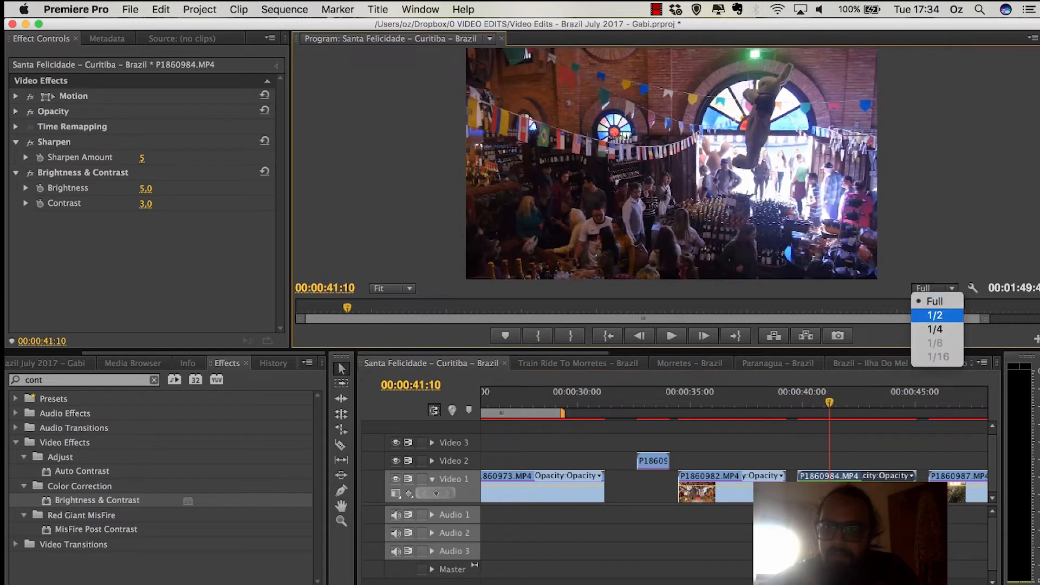
{"action": "left_click", "coordinate": [935, 315]}
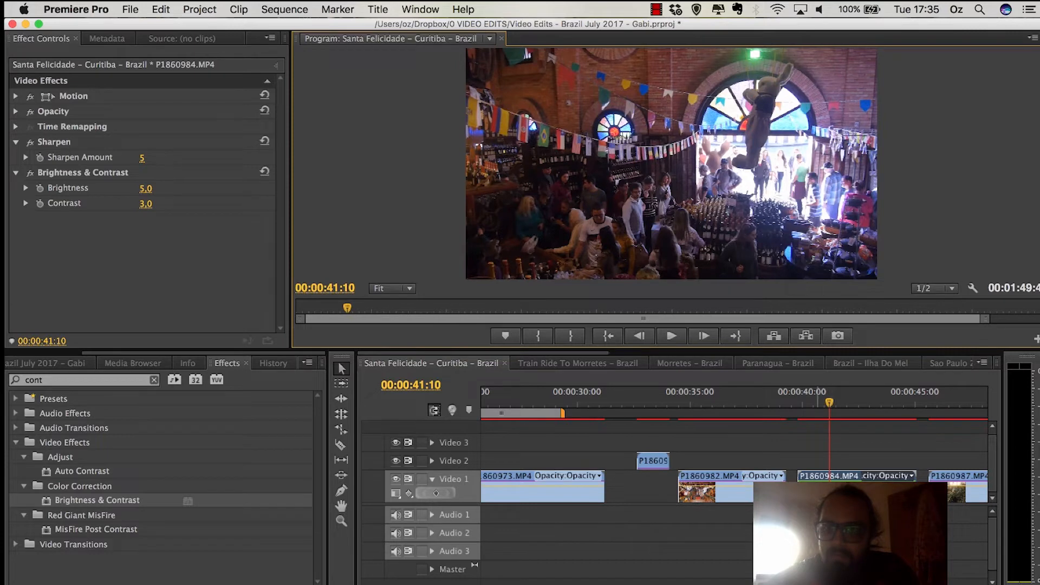
{"action": "left_click", "coordinate": [817, 397]}
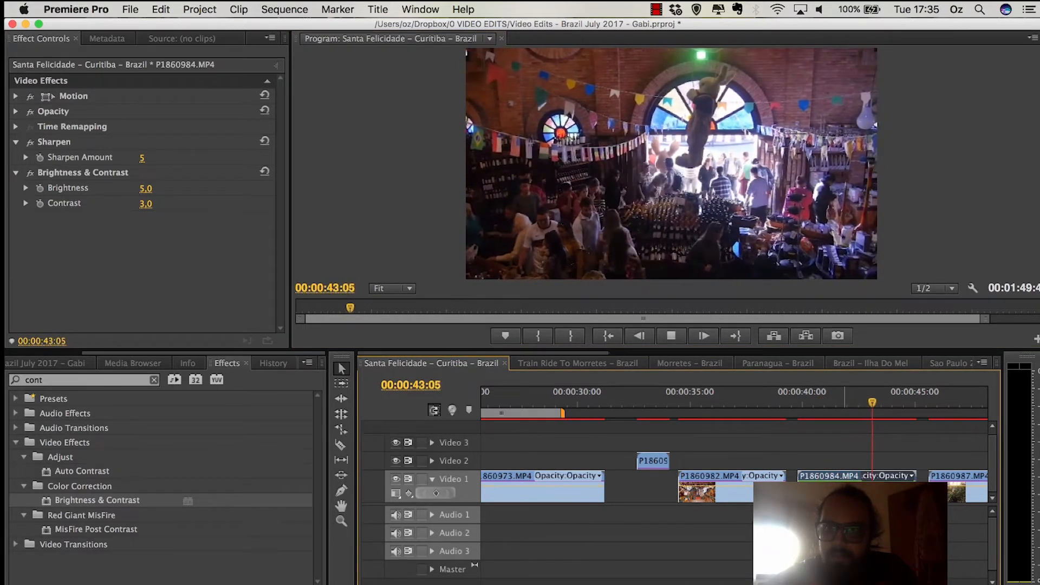
{"action": "key", "text": "space"}
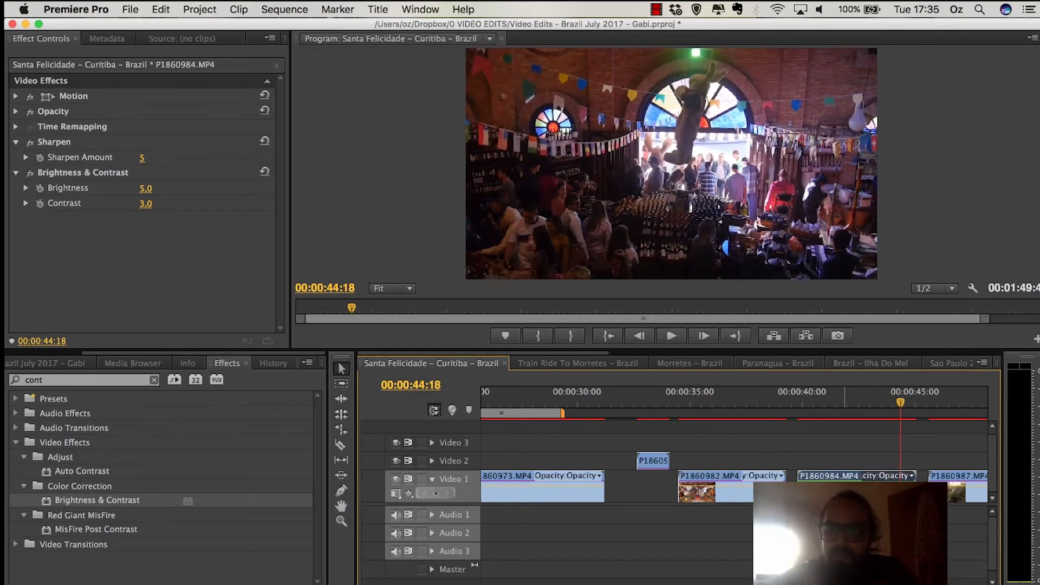
Step: Trim the end of P1860984.MP4 on Video 1 back to 00:00:44:17
{"action": "key", "text": "="}
{"action": "key", "text": "space"}
{"action": "key", "text": "space"}
{"action": "mouse_move", "coordinate": [718, 398]}
{"action": "left_mouse_down"}
{"action": "mouse_move", "coordinate": [743, 398]}
{"action": "mouse_move", "coordinate": [734, 398]}
{"action": "left_mouse_up"}
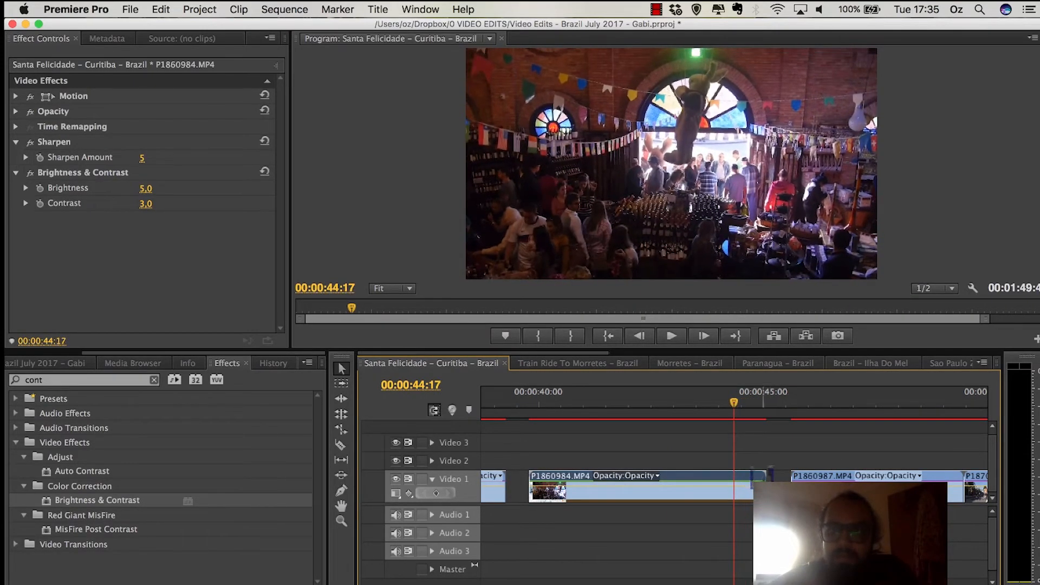
{"action": "left_click_drag", "start_coordinate": [763, 481], "coordinate": [731, 482]}
{"action": "key", "text": "-"}
{"action": "key", "text": "-"}
{"action": "key", "text": "-"}
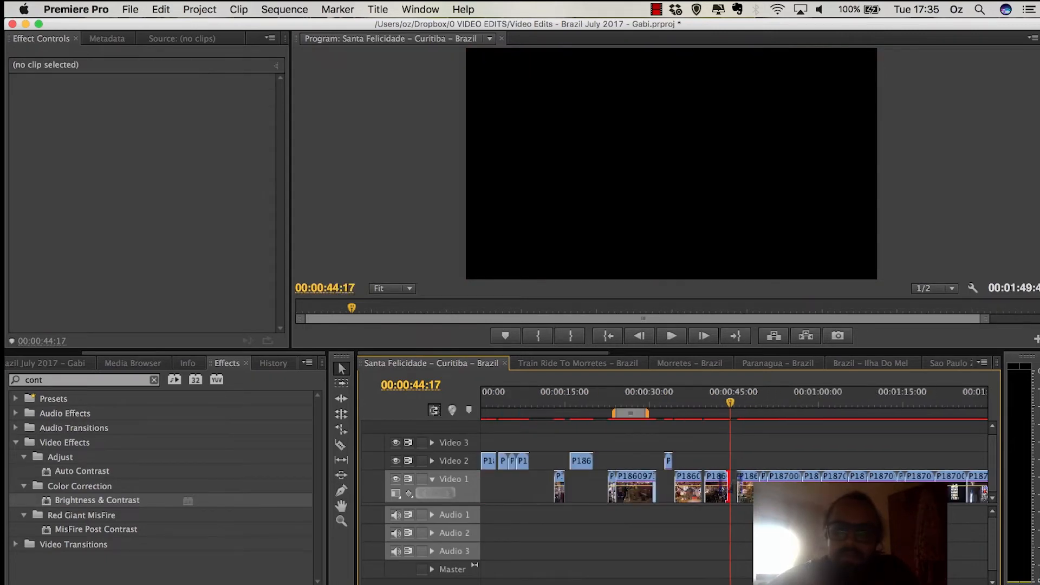
Step: Move the work area over P1860984.MP4 and place the playhead inside the clip at 00:00:41:14
{"action": "left_click_drag", "start_coordinate": [671, 413], "coordinate": [719, 413]}
{"action": "left_click", "coordinate": [714, 399]}
{"action": "key", "text": "="}
{"action": "key", "text": "="}
{"action": "key", "text": "="}
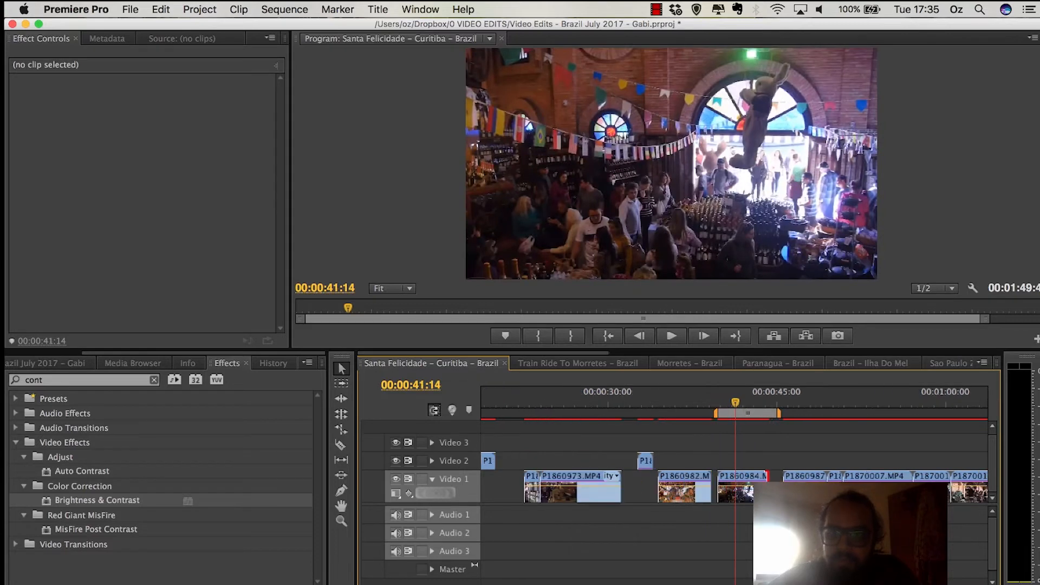
Step: Play the start of P1860984.MP4 on Video 1 and set the clip's speed to 80%
{"action": "left_click", "coordinate": [675, 400]}
{"action": "key", "text": "space"}
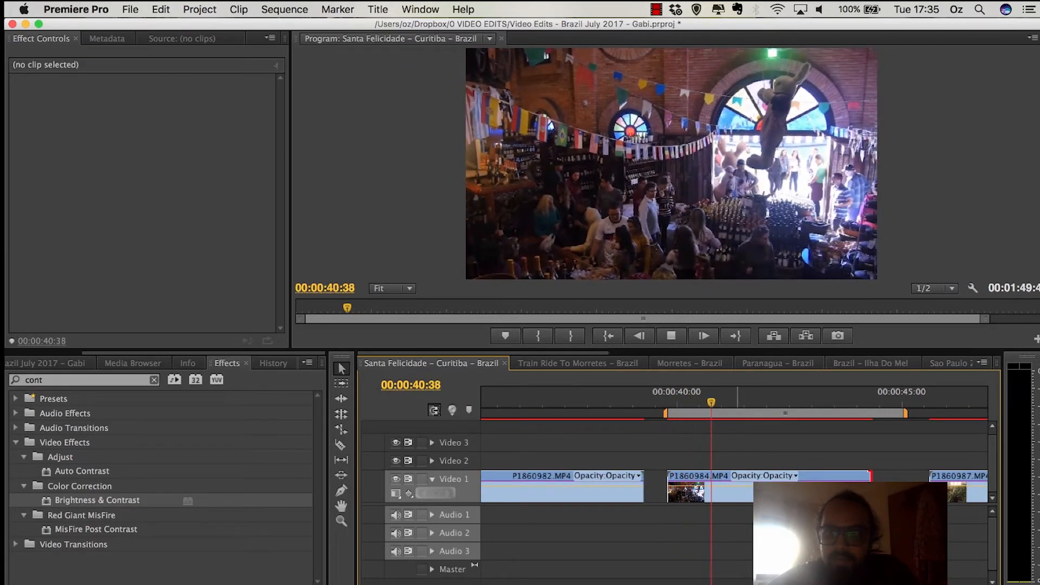
{"action": "key", "text": "space"}
{"action": "left_click", "coordinate": [706, 492]}
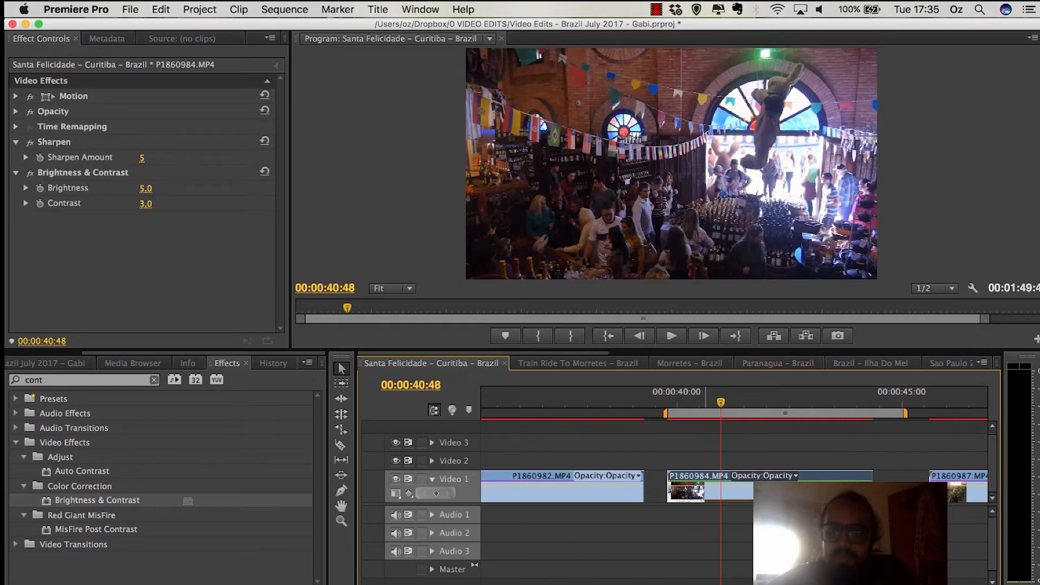
{"action": "right_click", "coordinate": [704, 491]}
{"action": "left_click", "coordinate": [790, 397]}
{"action": "type", "text": "8"}
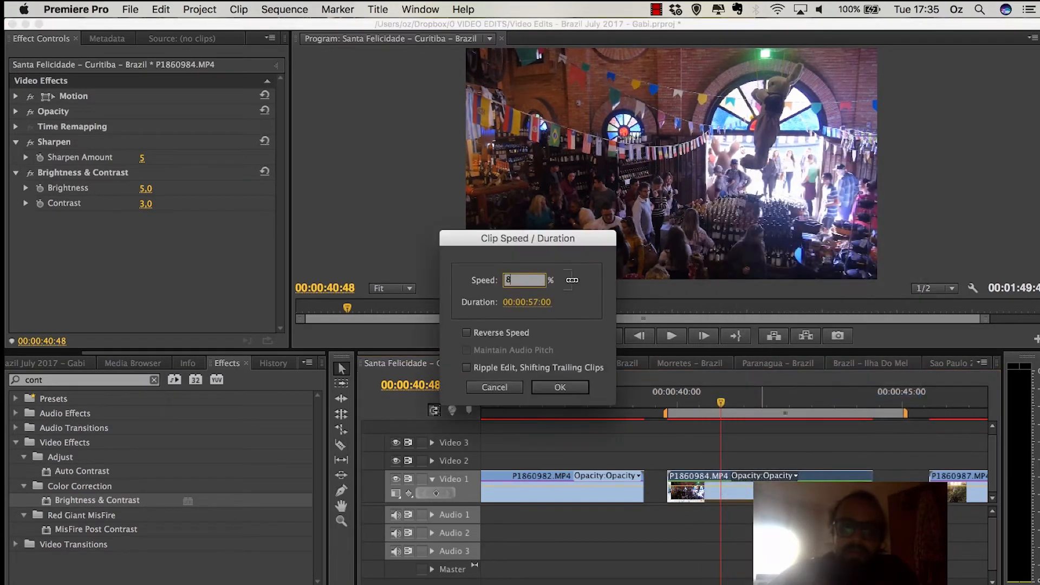
{"action": "type", "text": "0"}
{"action": "key", "text": "Return"}
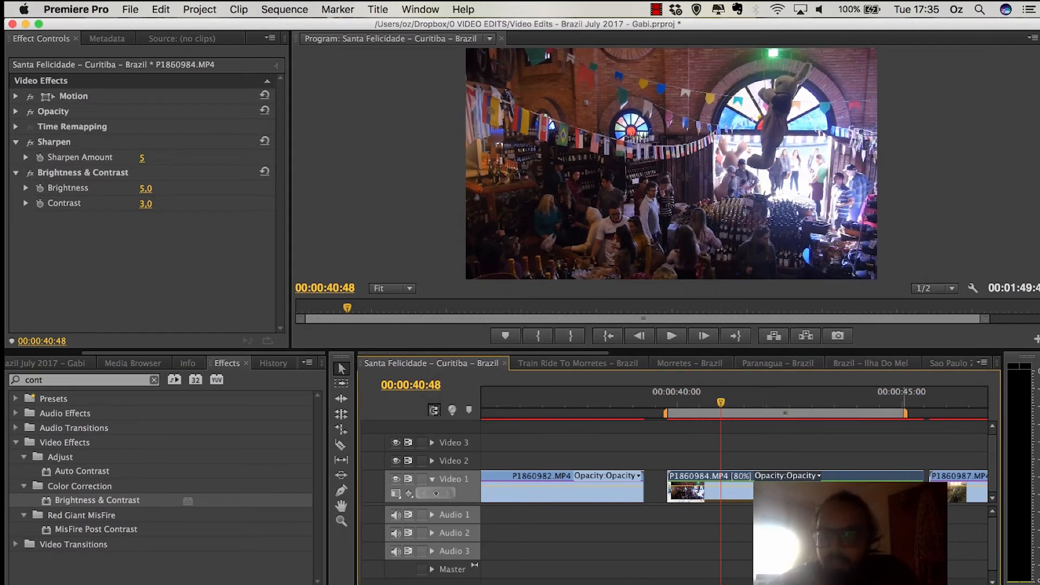
Step: Extend the work area's end slightly over the slowed P1860984.MP4 and place the playhead on the clip's first frame at 00:00:39:39
{"action": "left_click_drag", "start_coordinate": [906, 413], "coordinate": [917, 413]}
{"action": "left_click", "coordinate": [669, 401]}
{"action": "key", "text": "equal"}
{"action": "key", "text": "equal"}
{"action": "key", "text": "equal"}
{"action": "key", "text": "equal"}
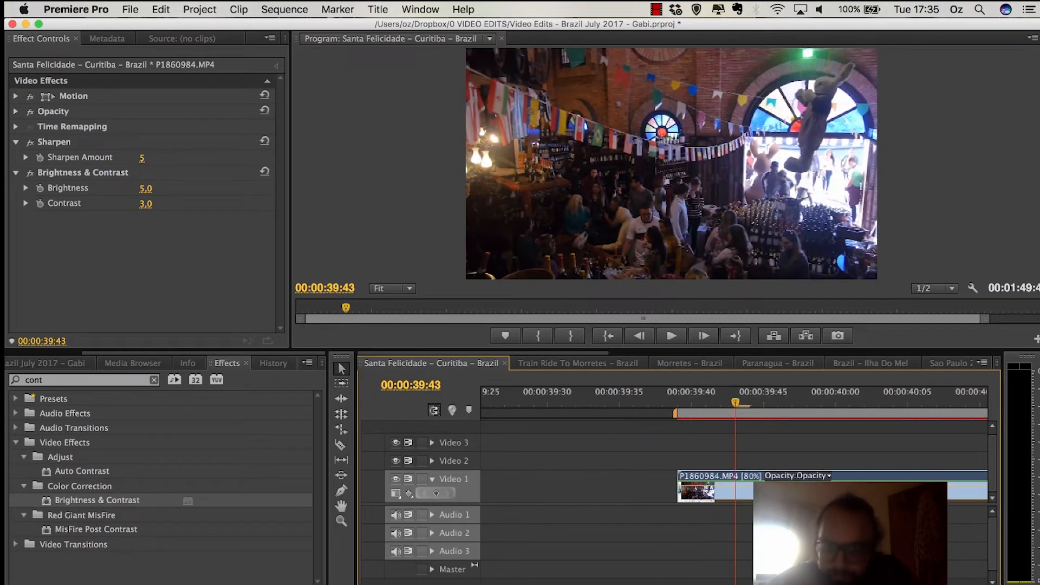
{"action": "key", "text": "equal"}
{"action": "key", "text": "Up"}
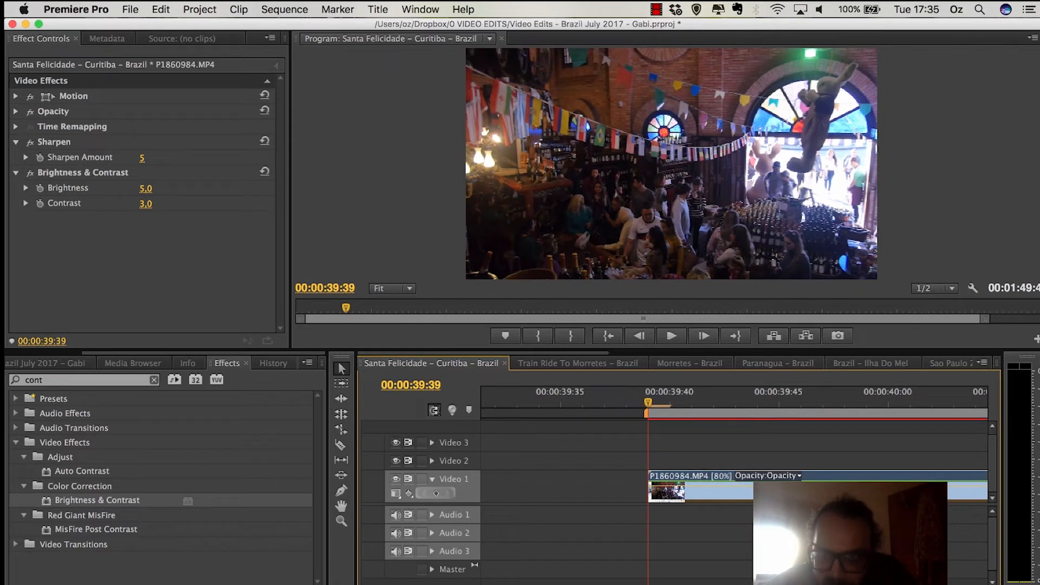
{"action": "key", "text": "minus"}
{"action": "key", "text": "minus"}
{"action": "key", "text": "minus"}
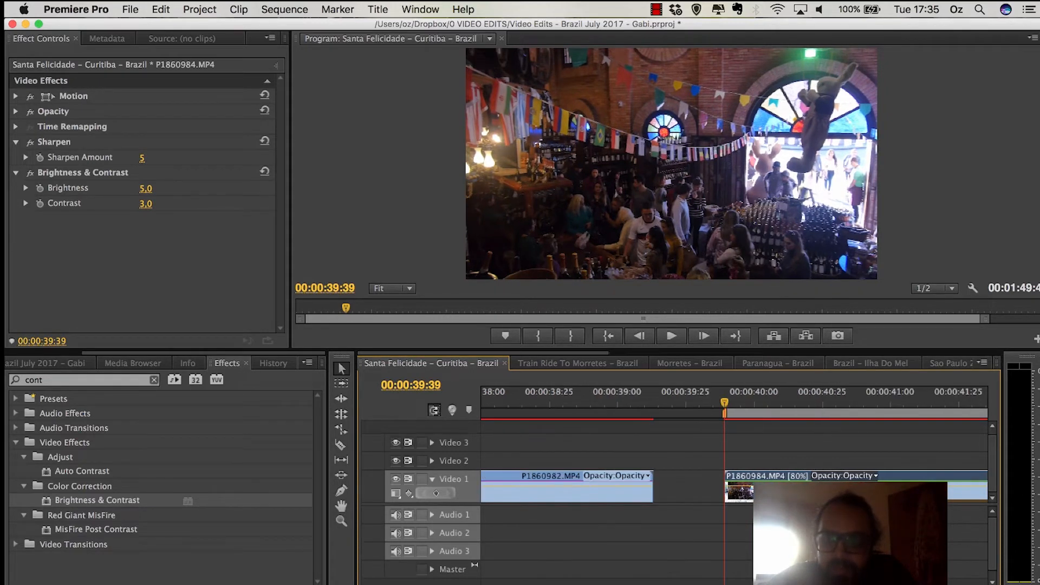
{"action": "key", "text": "minus"}
Step: Extend the work area's end to about 00:00:45:23 near the end of P1860984.MP4 and place the playhead at 00:00:45:15
{"action": "left_click", "coordinate": [774, 401]}
{"action": "key", "text": "equal"}
{"action": "key", "text": "equal"}
{"action": "key", "text": "equal"}
{"action": "key", "text": "equal"}
{"action": "key", "text": "equal"}
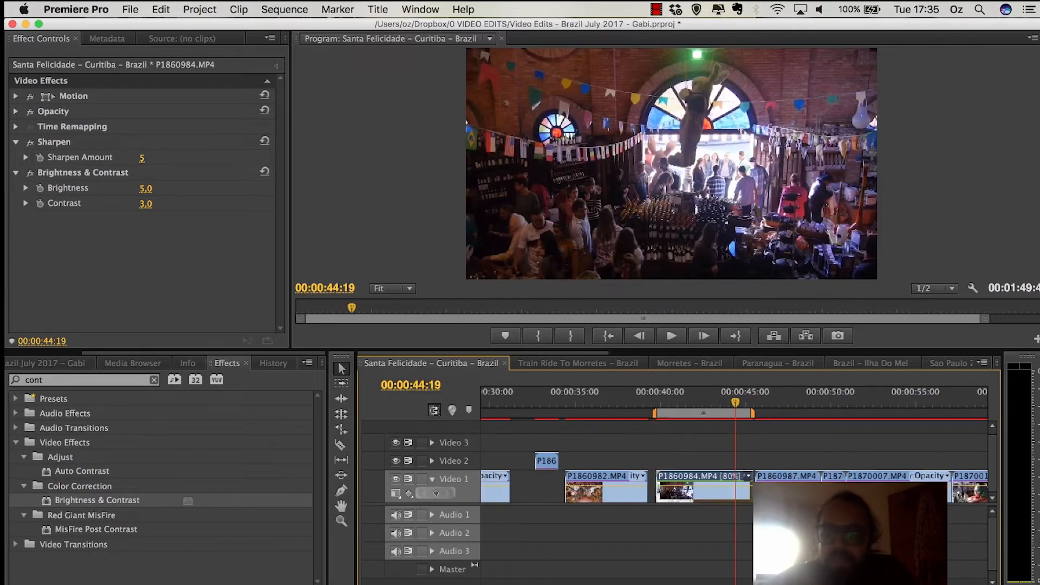
{"action": "key", "text": "minus"}
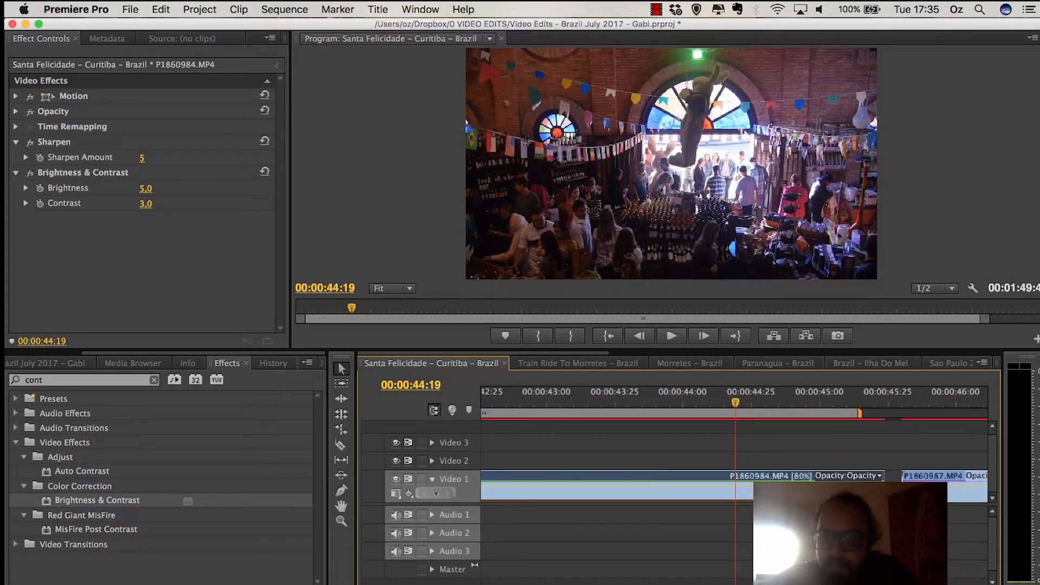
{"action": "left_click", "coordinate": [874, 400]}
{"action": "key", "text": "equal"}
{"action": "key", "text": "equal"}
{"action": "key", "text": "equal"}
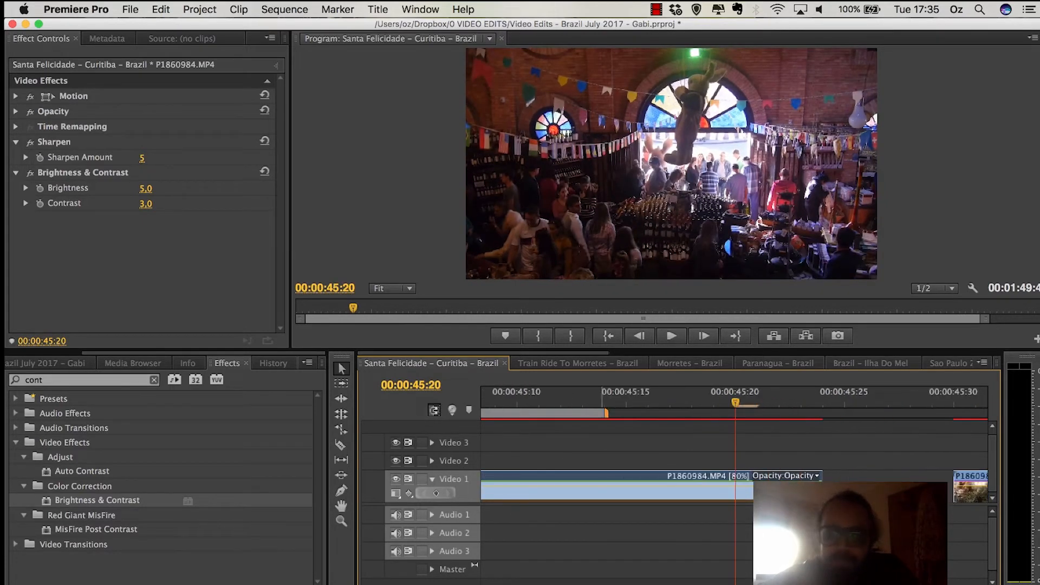
{"action": "left_click_drag", "start_coordinate": [606, 413], "coordinate": [803, 413]}
{"action": "left_click", "coordinate": [627, 400]}
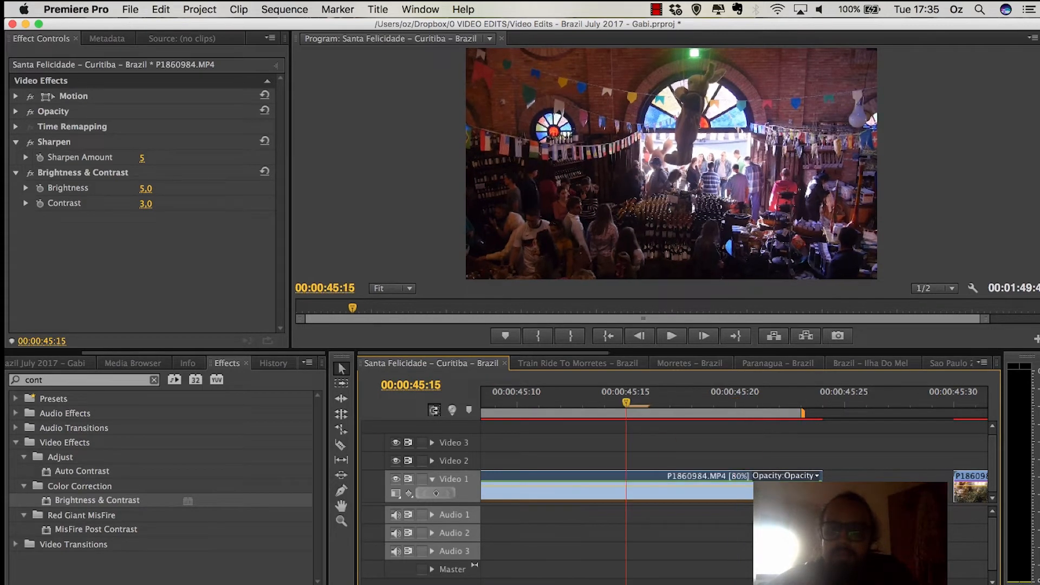
Step: Play the sequence from the end of P1860984.MP4 through P1860987.MP4 to review the next shot
{"action": "key", "text": "minus"}
{"action": "key", "text": "minus"}
{"action": "key", "text": "minus"}
{"action": "key", "text": "minus"}
{"action": "key", "text": "minus"}
{"action": "key", "text": "minus"}
{"action": "key", "text": "minus"}
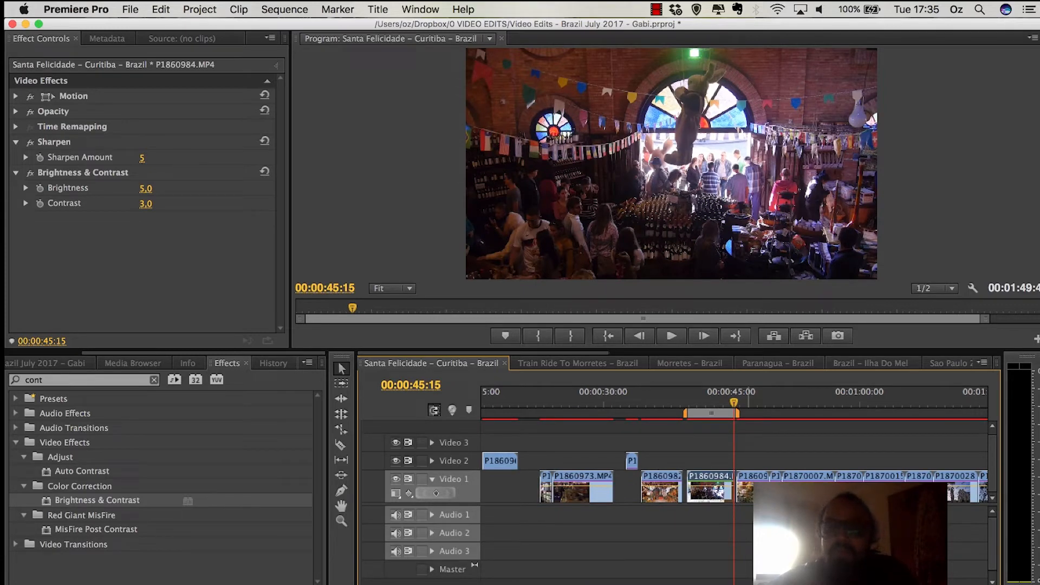
{"action": "key", "text": "space"}
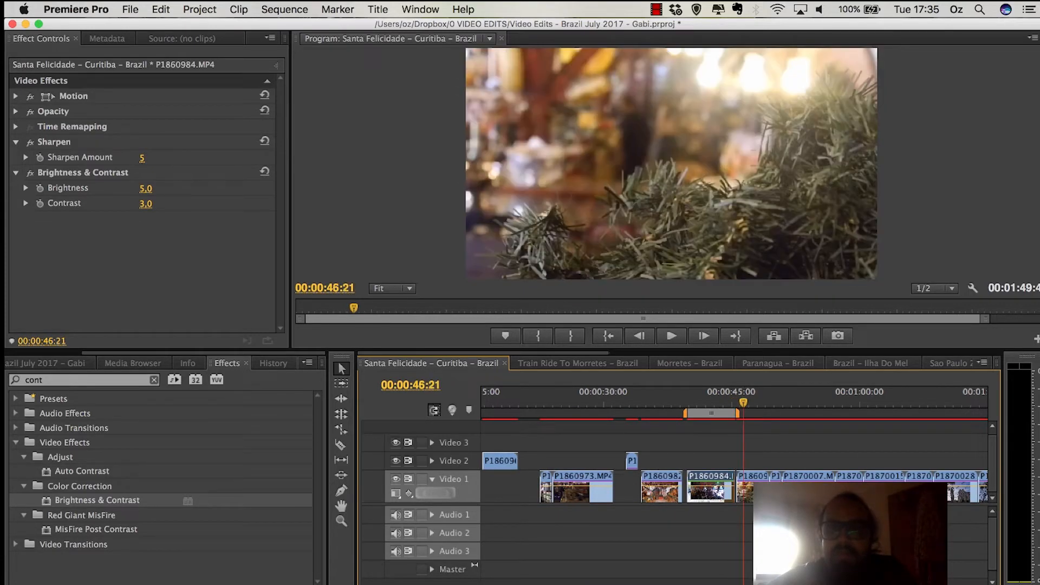
{"action": "key", "text": "equal"}
{"action": "key", "text": "equal"}
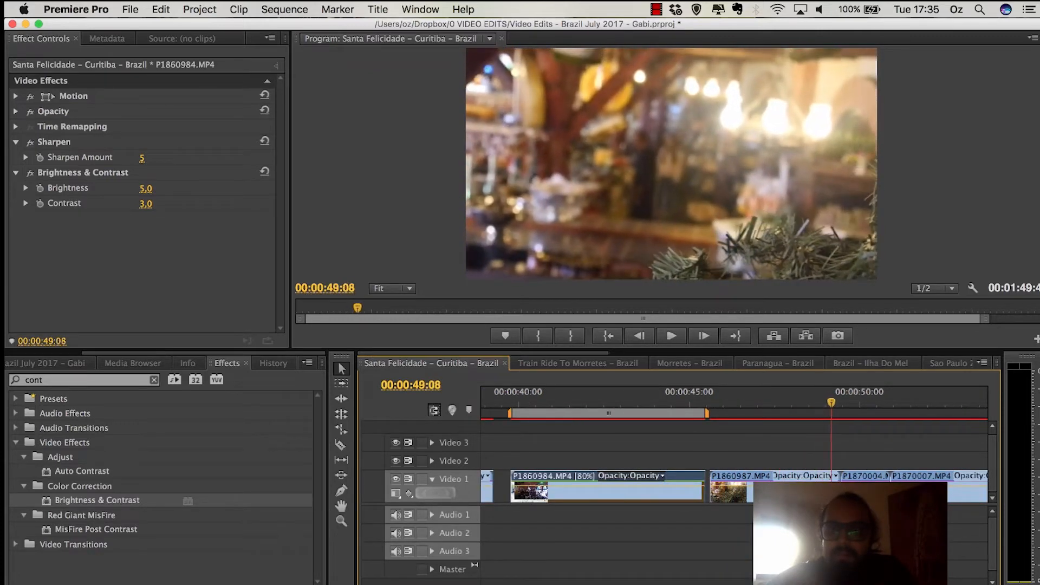
{"action": "key", "text": "space"}
Step: Pull the work area's end back to 00:00:45:07, just before the end of P1860984.MP4
{"action": "left_click_drag", "start_coordinate": [706, 413], "coordinate": [706, 413]}
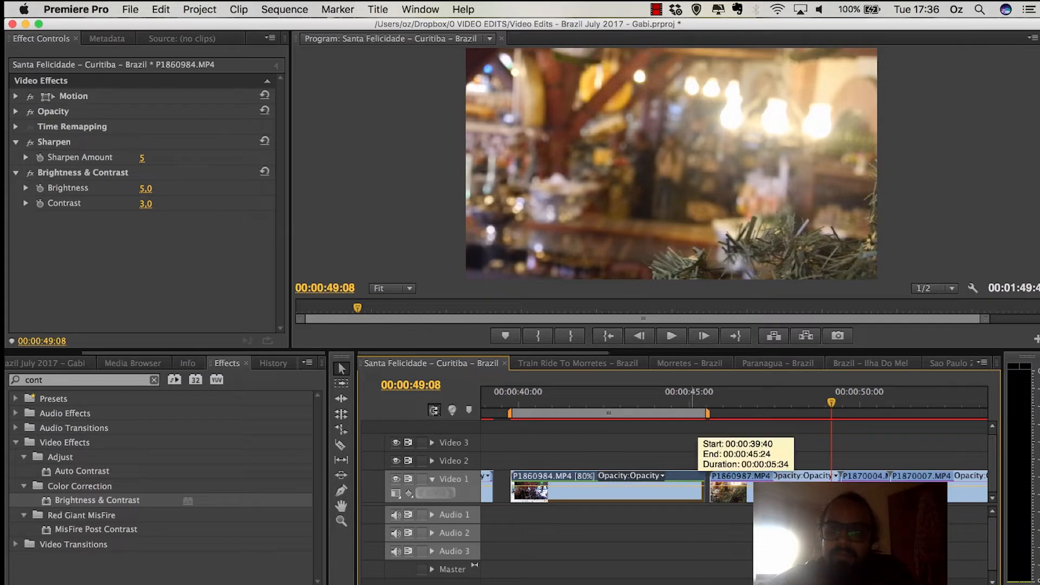
{"action": "left_click", "coordinate": [699, 401]}
{"action": "key", "text": "equal"}
{"action": "key", "text": "equal"}
{"action": "key", "text": "equal"}
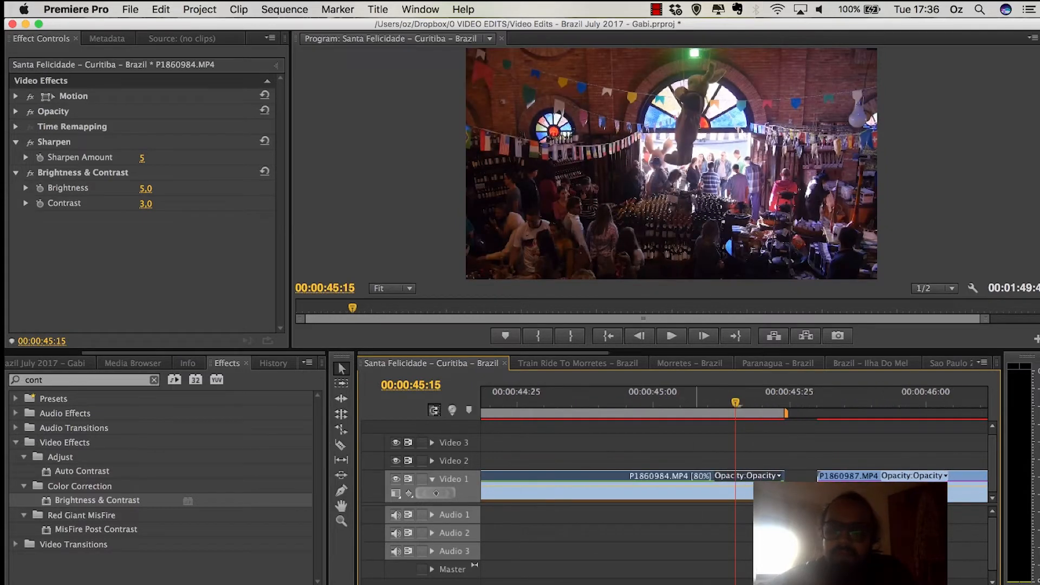
{"action": "left_click_drag", "start_coordinate": [785, 413], "coordinate": [693, 412]}
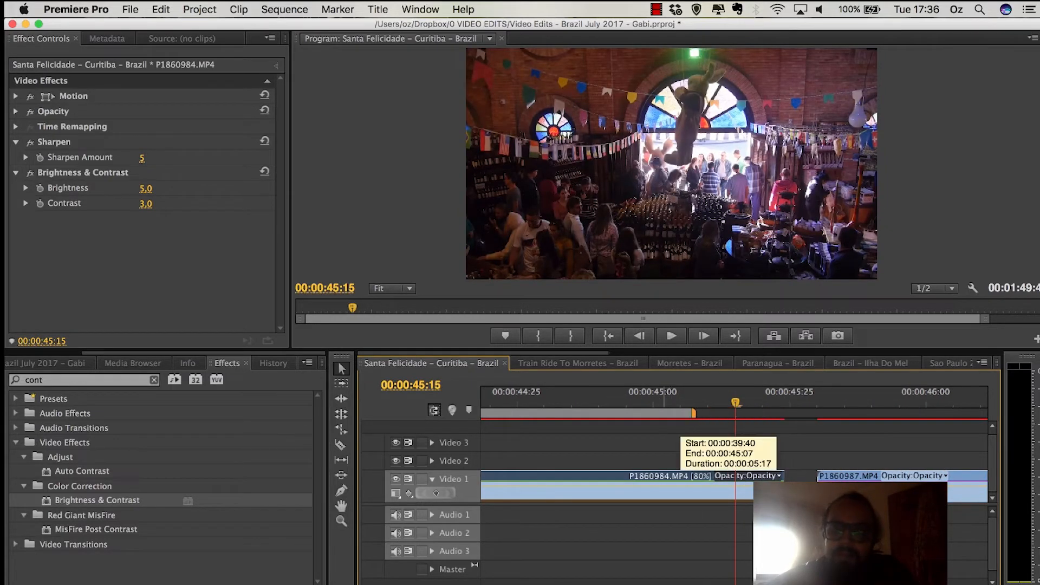
Step: Place the playhead at 00:00:43:05, open the export settings for the work area and review the available QuickTime presets
{"action": "key", "text": "minus"}
{"action": "key", "text": "minus"}
{"action": "key", "text": "minus"}
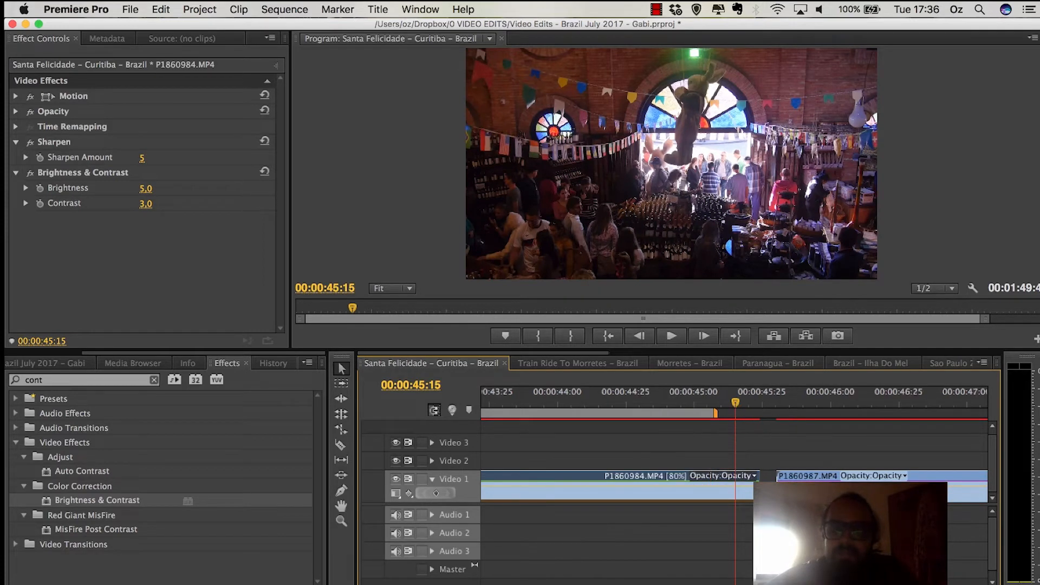
{"action": "left_click", "coordinate": [659, 401]}
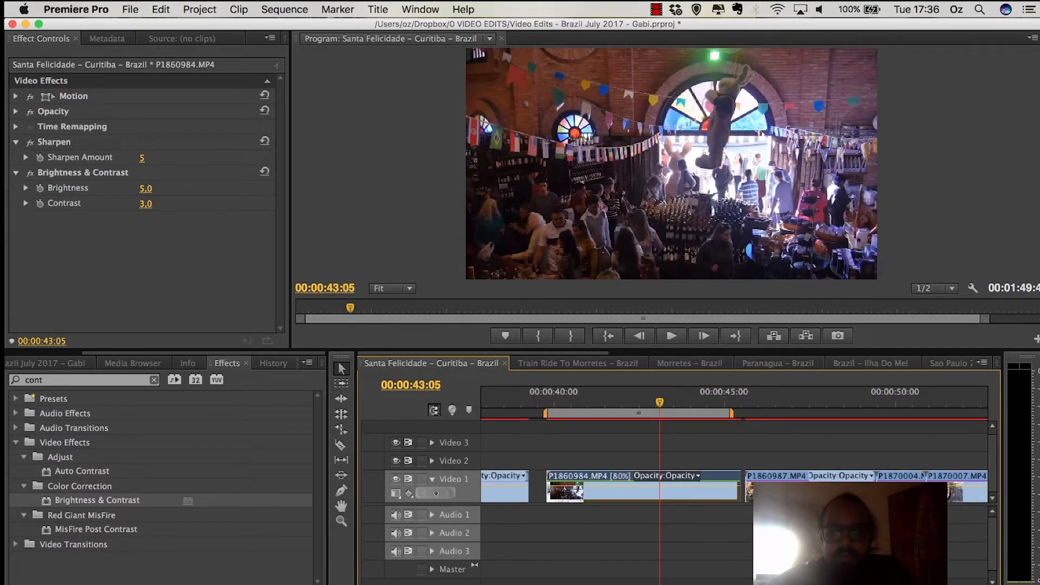
{"action": "key", "text": "super+m"}
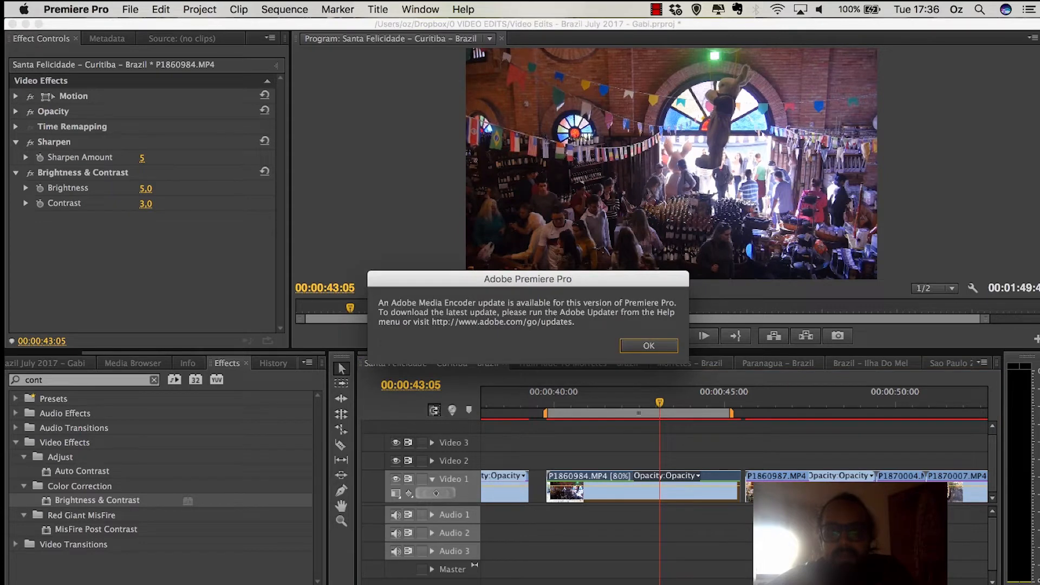
{"action": "key", "text": "Return"}
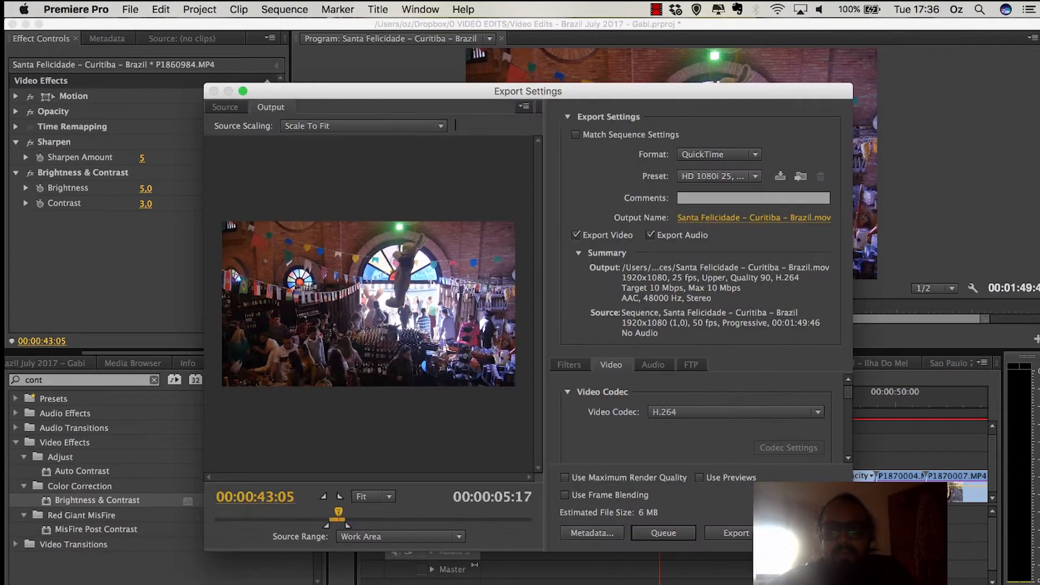
{"action": "left_click", "coordinate": [715, 176]}
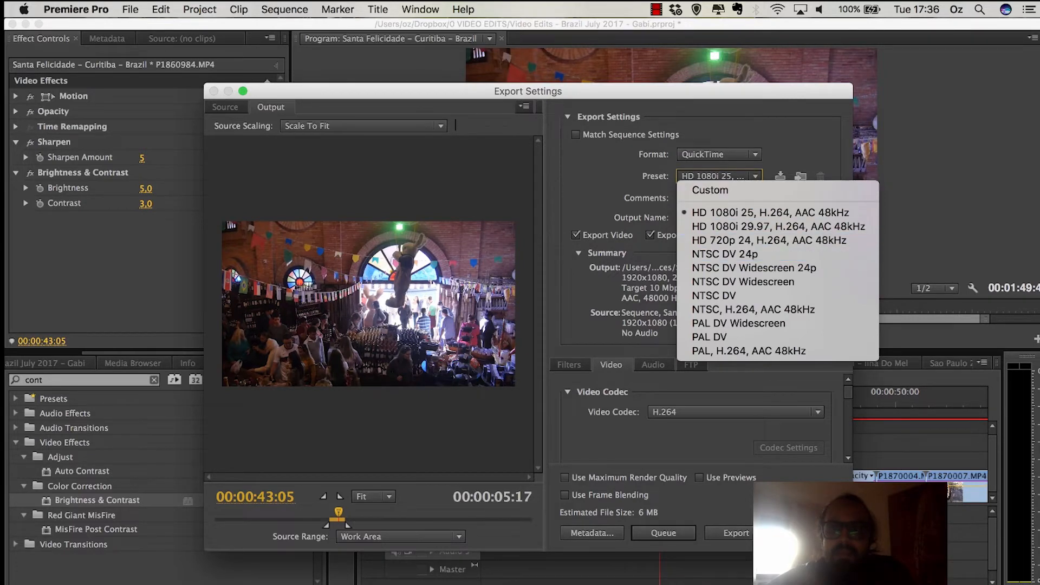
{"action": "key", "text": "Escape"}
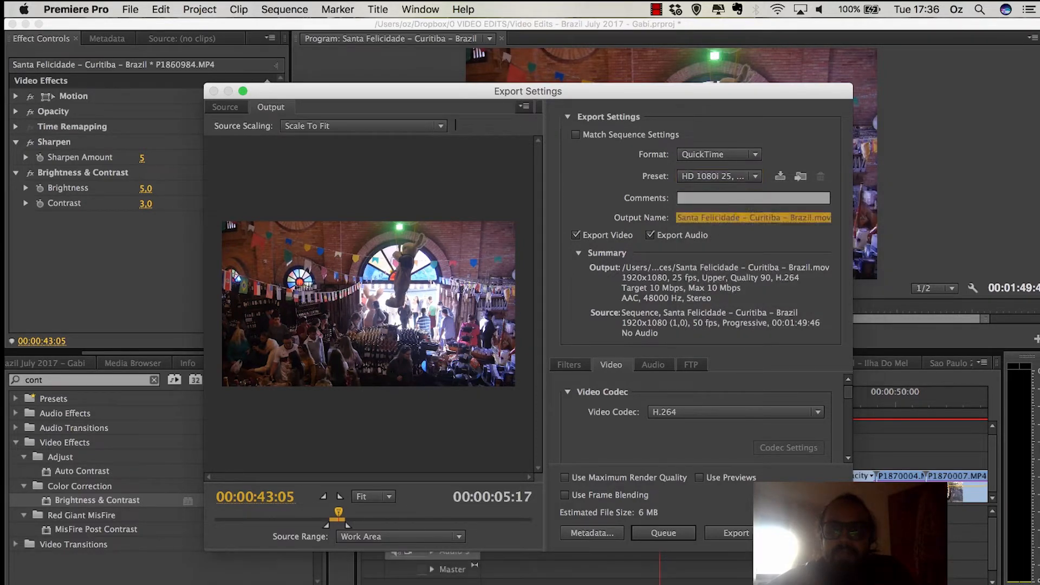
Step: Set the export's save location to the 0 VIDEO EDITS folder in Dropbox
{"action": "left_click", "coordinate": [713, 217]}
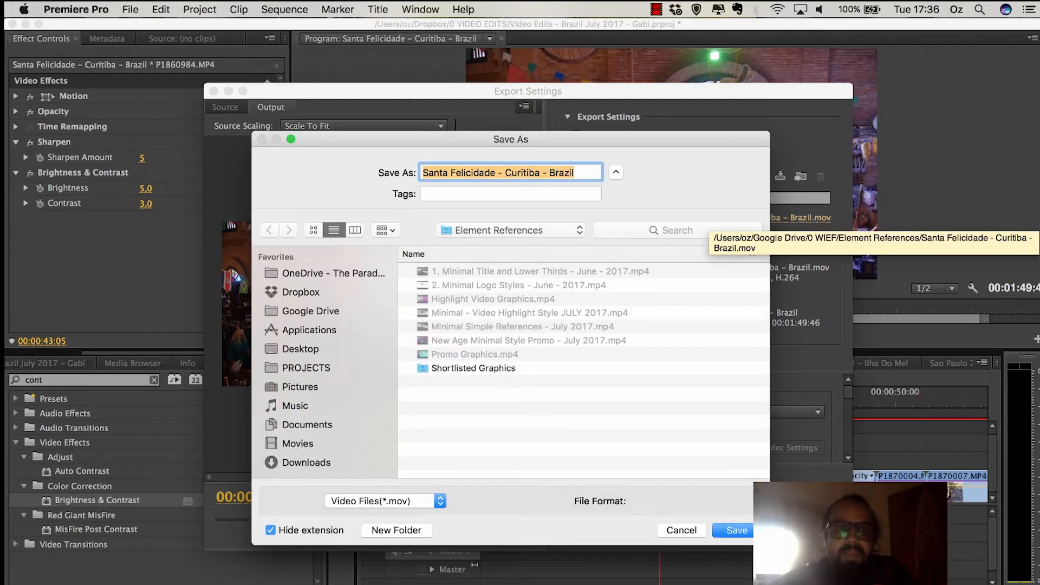
{"action": "left_click", "coordinate": [301, 292]}
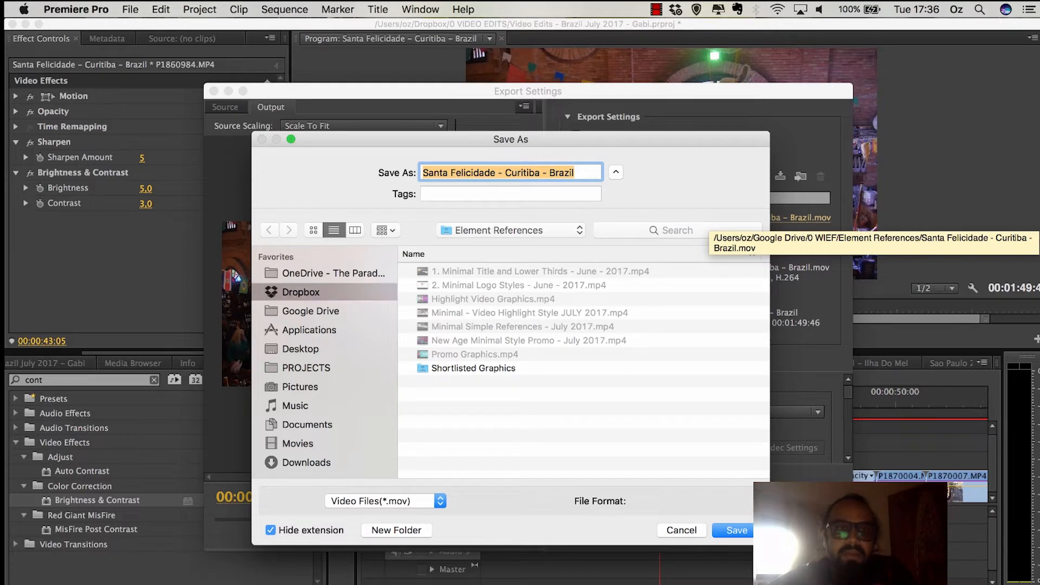
{"action": "double_click", "coordinate": [462, 271]}
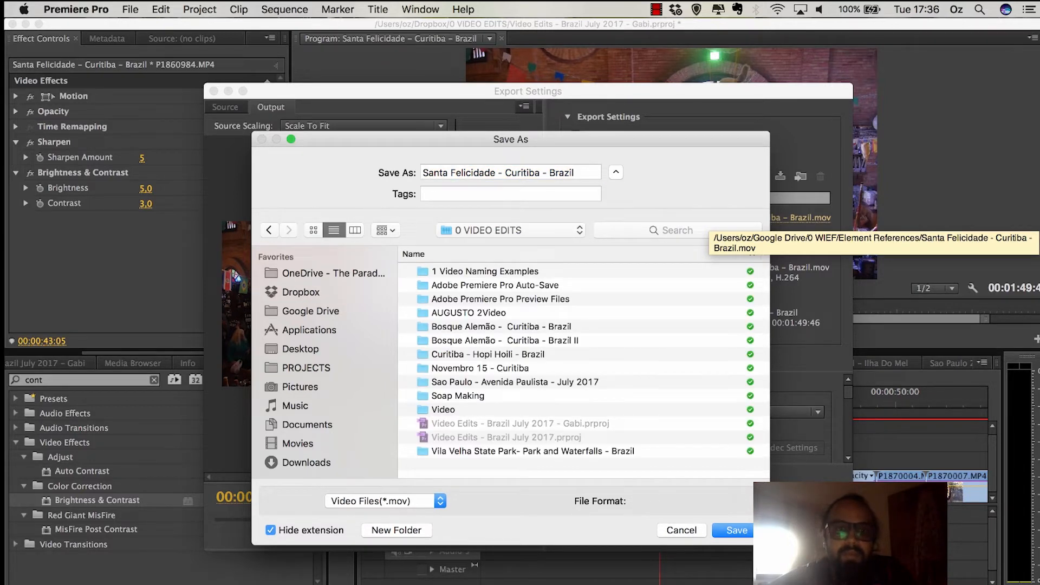
{"action": "left_click", "coordinate": [396, 529]}
{"action": "type", "text": "0"}
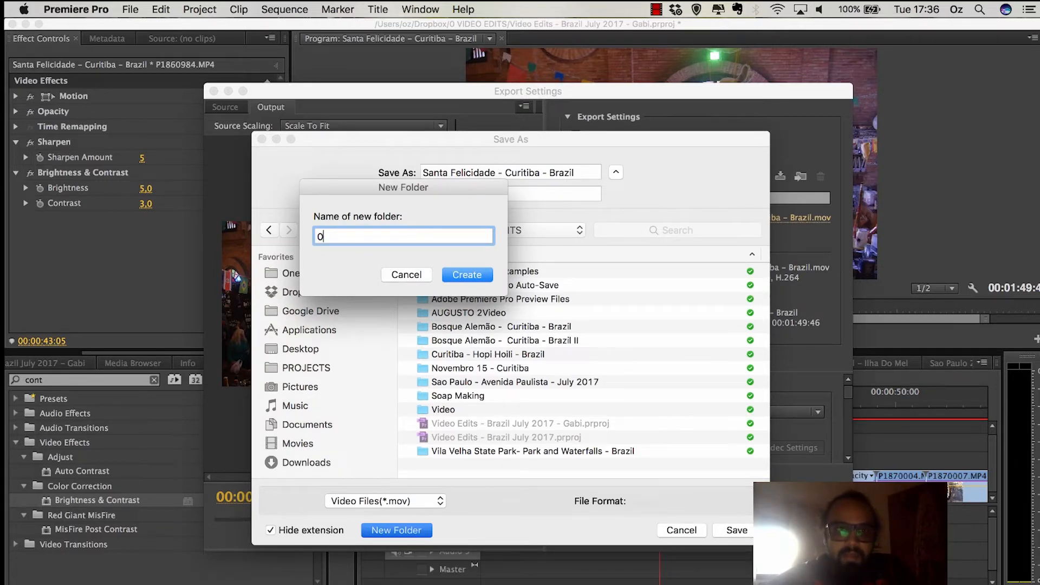
{"action": "key", "text": "Escape"}
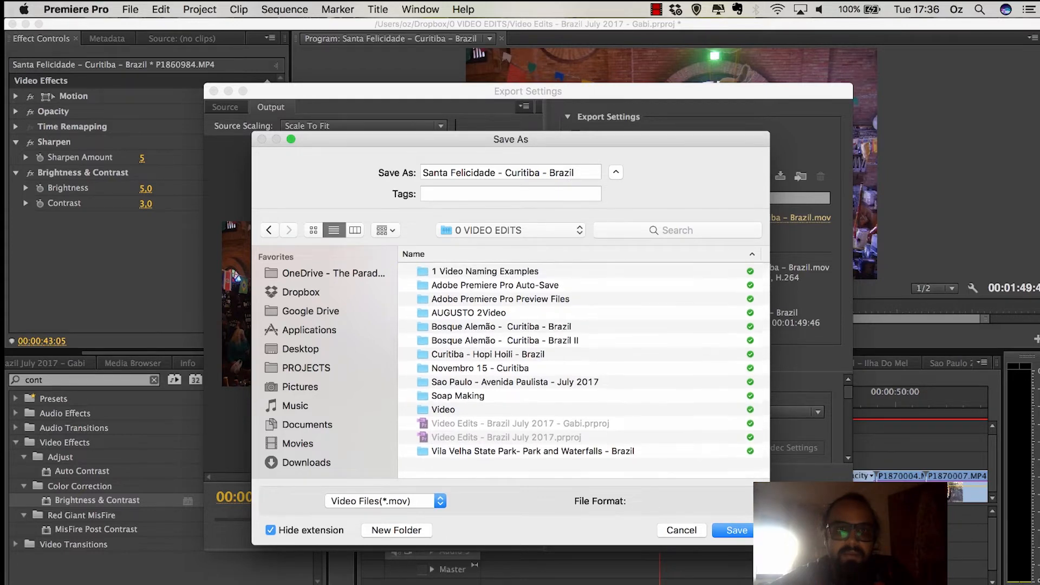
Step: Create a folder named "Render - Santa Felicidade" inside 0 VIDEO EDITS for the export and select the output file name for editing
{"action": "left_click", "coordinate": [396, 530]}
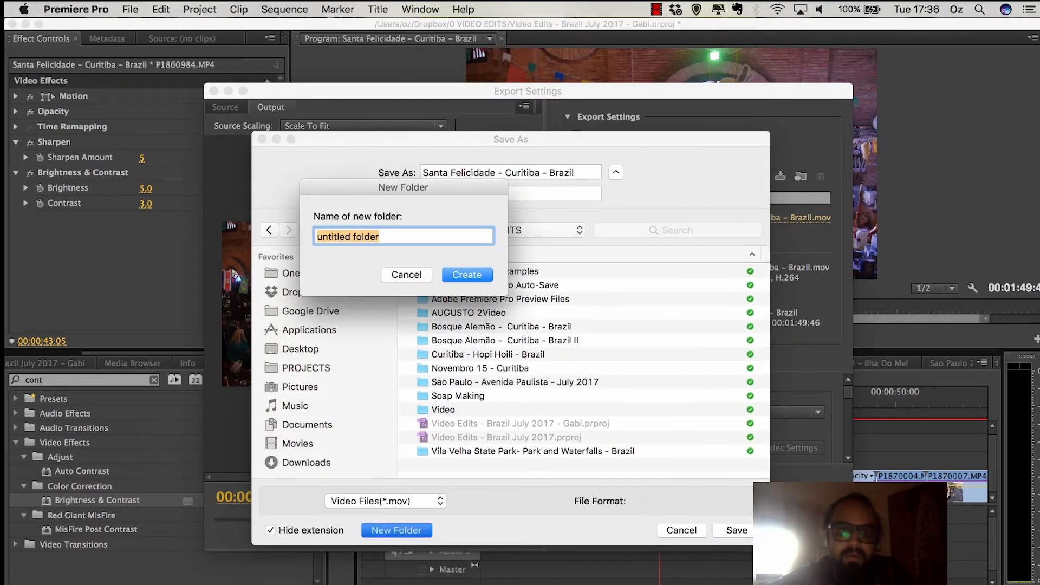
{"action": "type", "text": "Santa"}
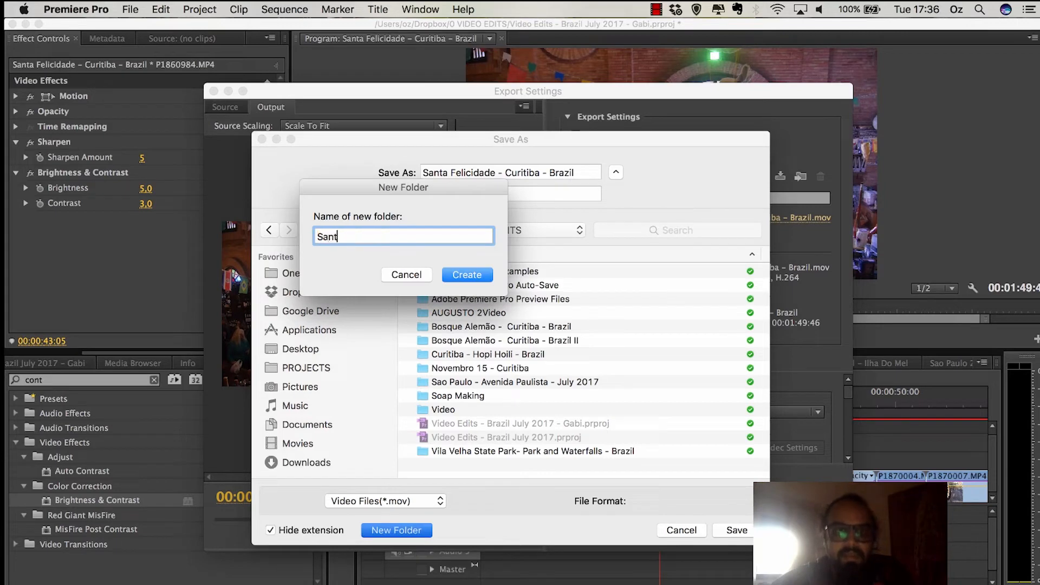
{"action": "key", "text": "BackSpace"}
{"action": "key", "text": "BackSpace"}
{"action": "key", "text": "BackSpace"}
{"action": "key", "text": "BackSpace"}
{"action": "key", "text": "BackSpace"}
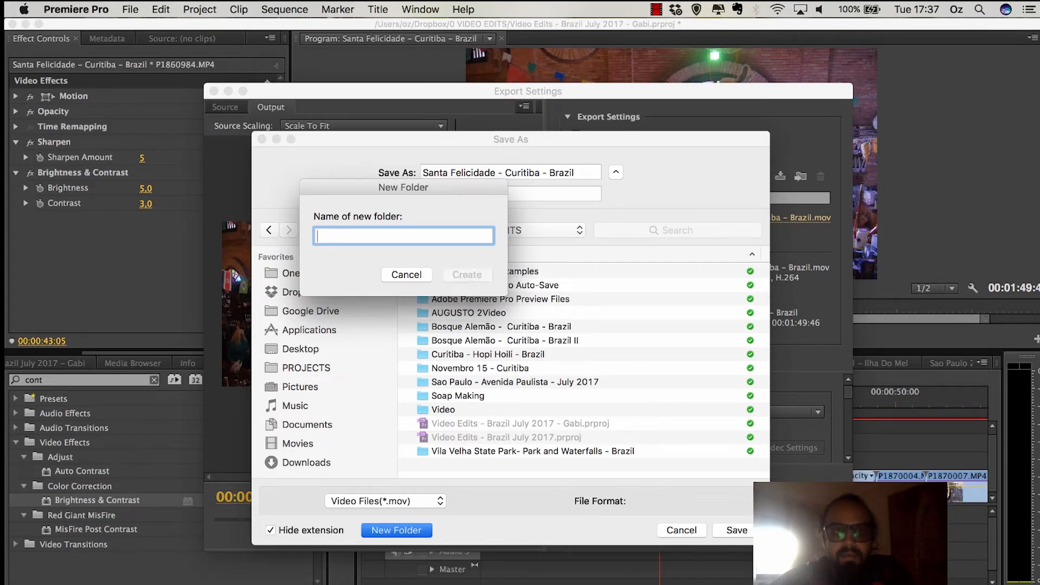
{"action": "type", "text": "Render -"}
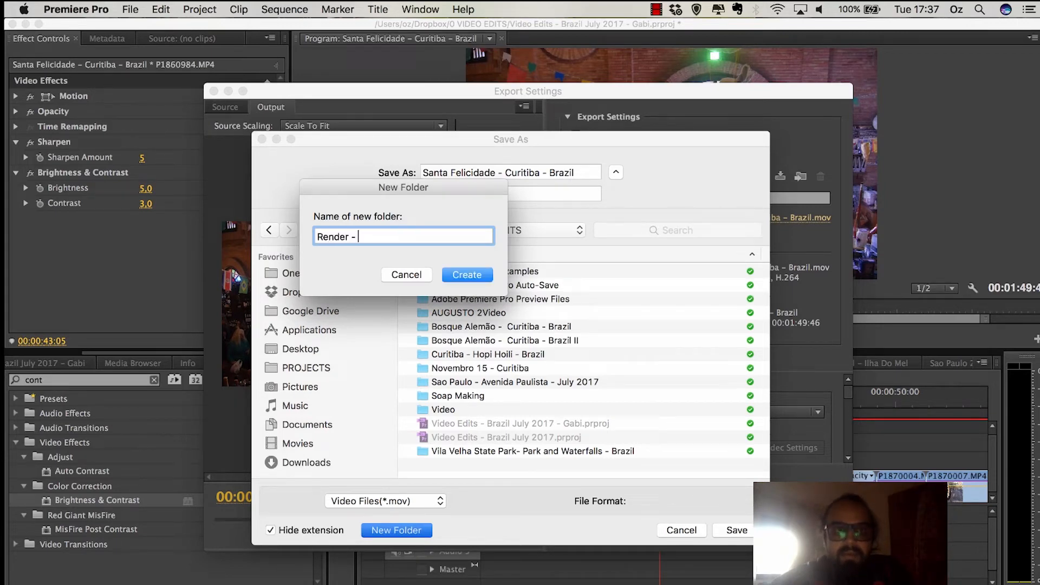
{"action": "type", "text": " Satanta Felicidade"}
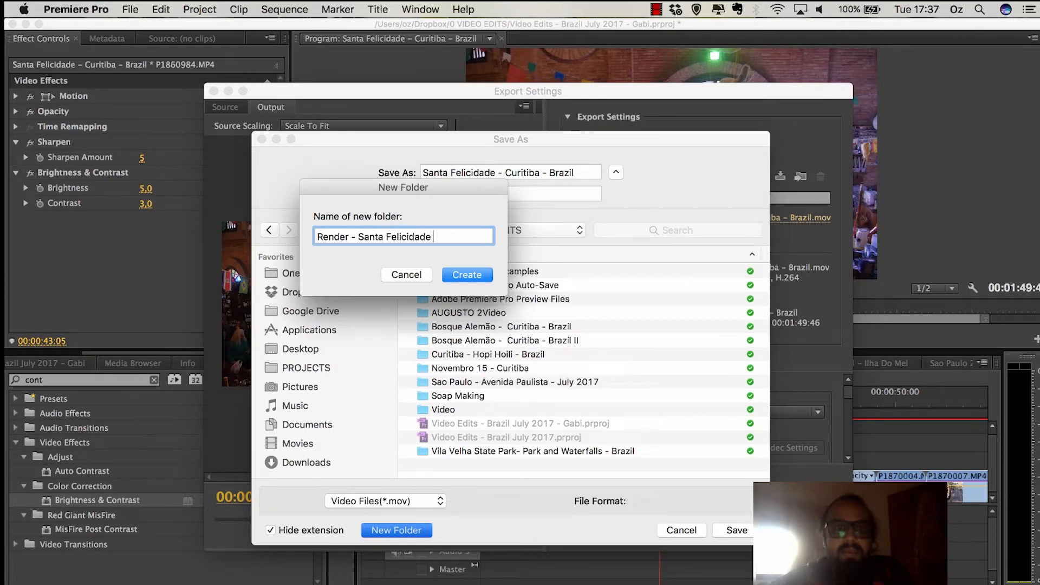
{"action": "key", "text": "Return"}
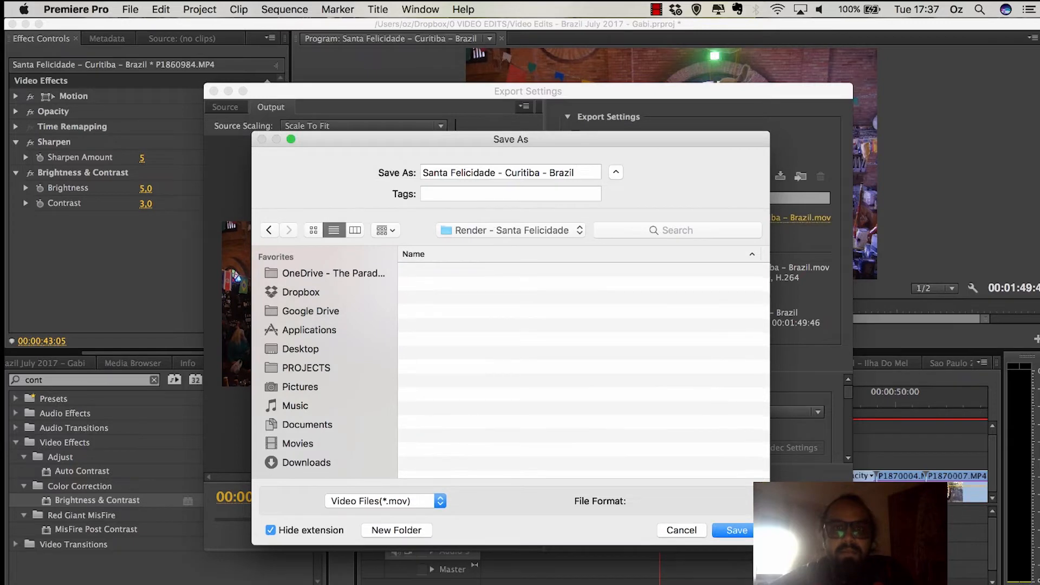
{"action": "key", "text": "Tab"}
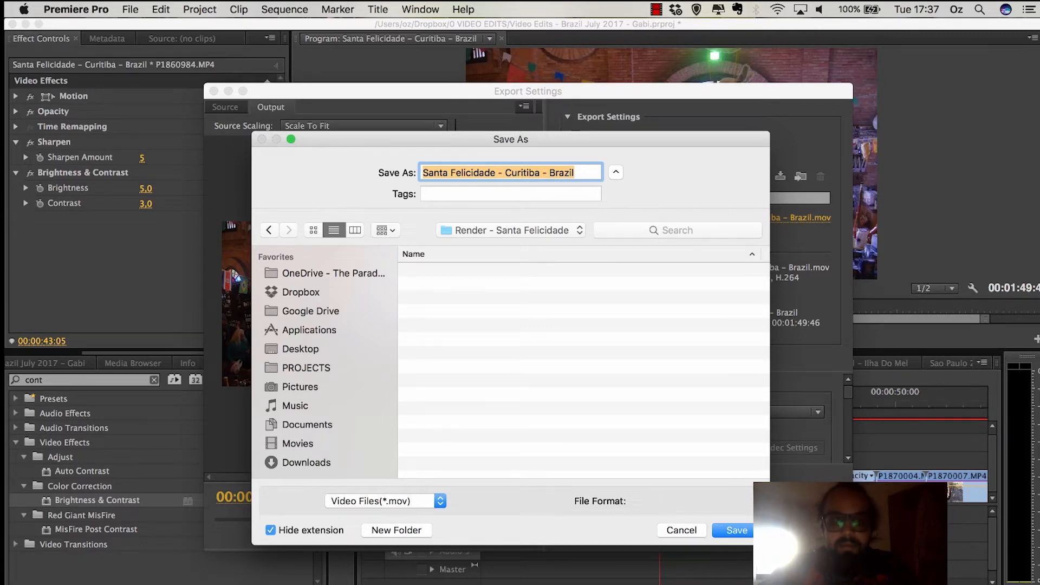
Step: Name the export file "People In An Old Vintage Wine Shop - Pan - Left To Right" and save it in the Render - Santa Felicidade folder
{"action": "type", "text": "People in An"}
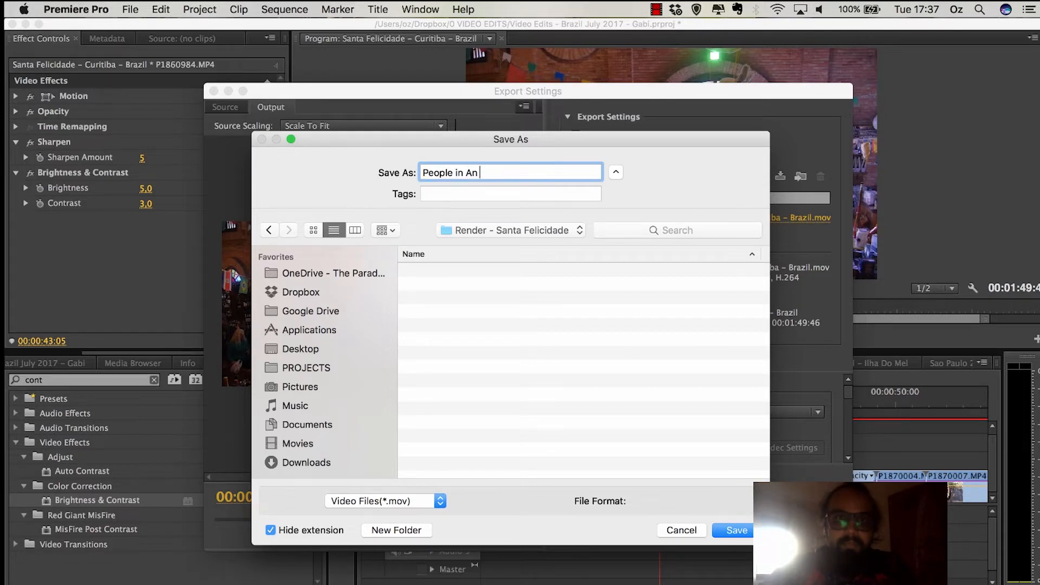
{"action": "type", "text": " Old Vintage Shop"}
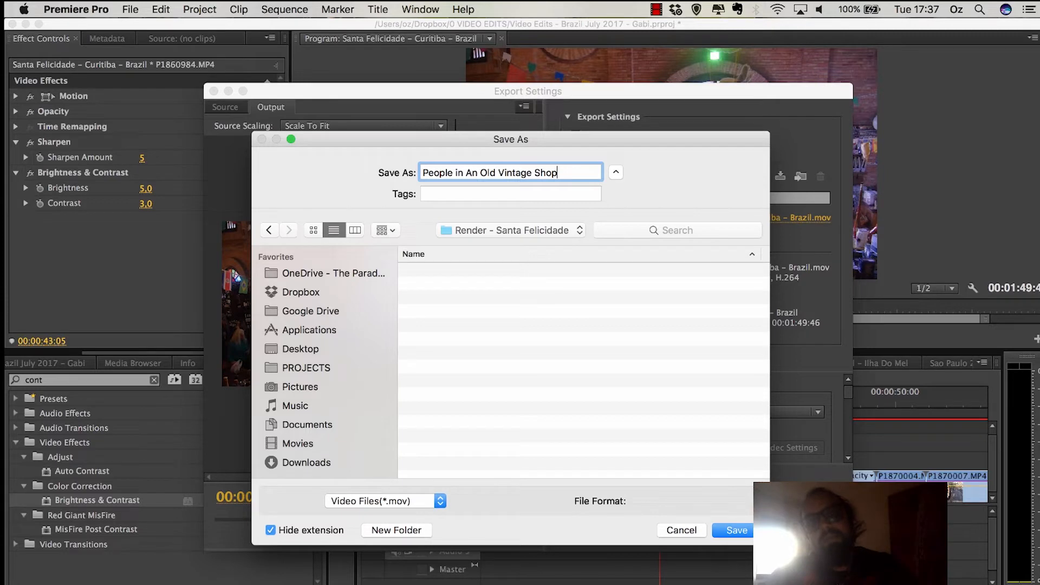
{"action": "left_click", "coordinate": [457, 172]}
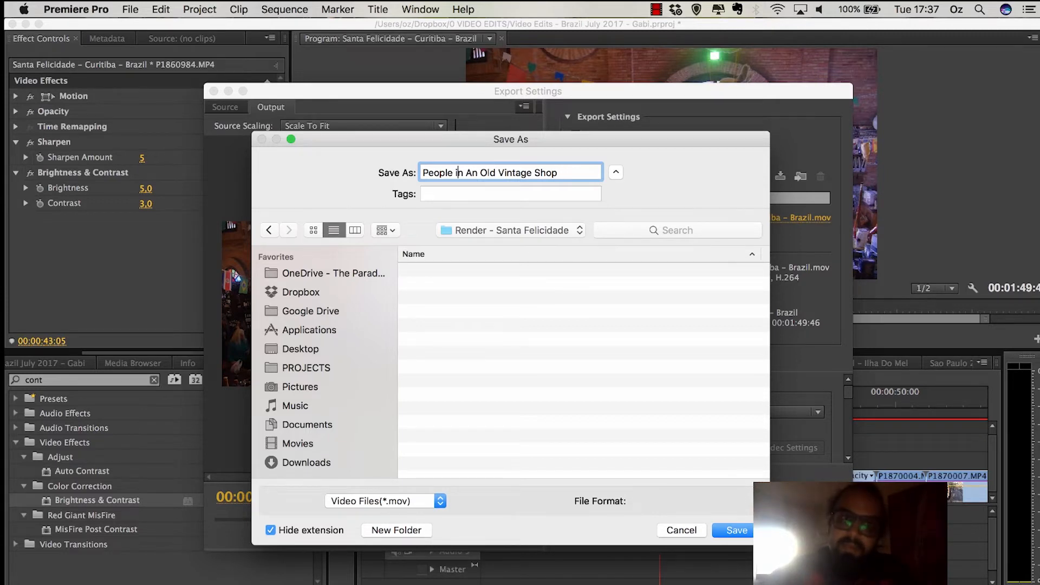
{"action": "key", "text": "BackSpace"}
{"action": "type", "text": "I"}
{"action": "left_click", "coordinate": [557, 172]}
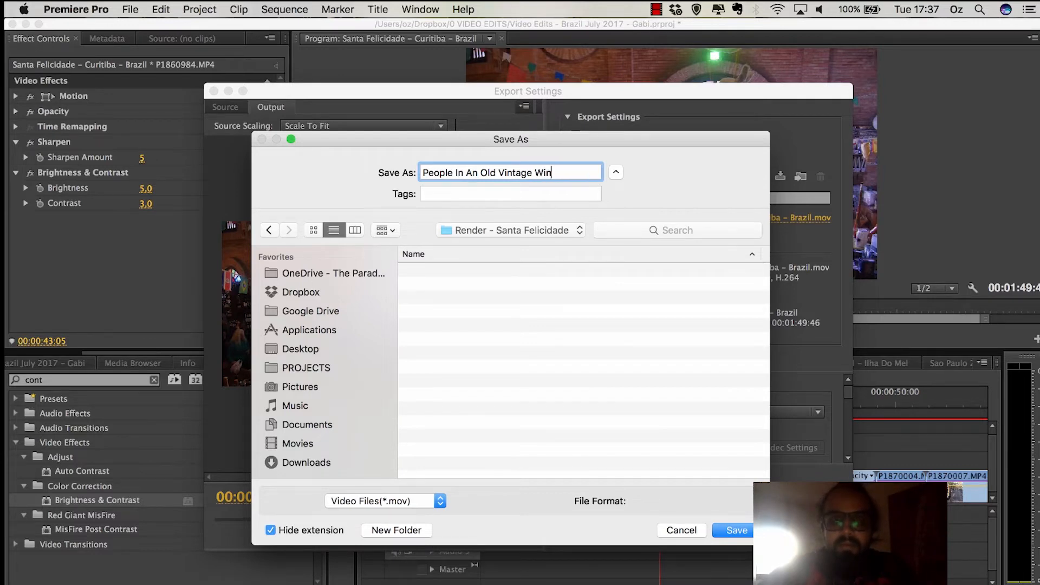
{"action": "type", "text": "- "}
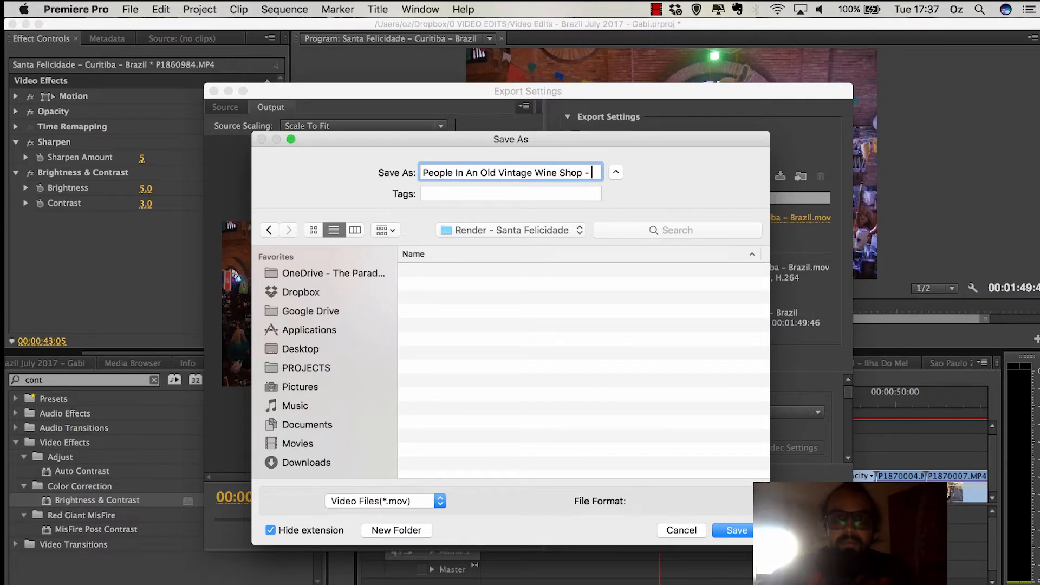
{"action": "type", "text": "Pan - "}
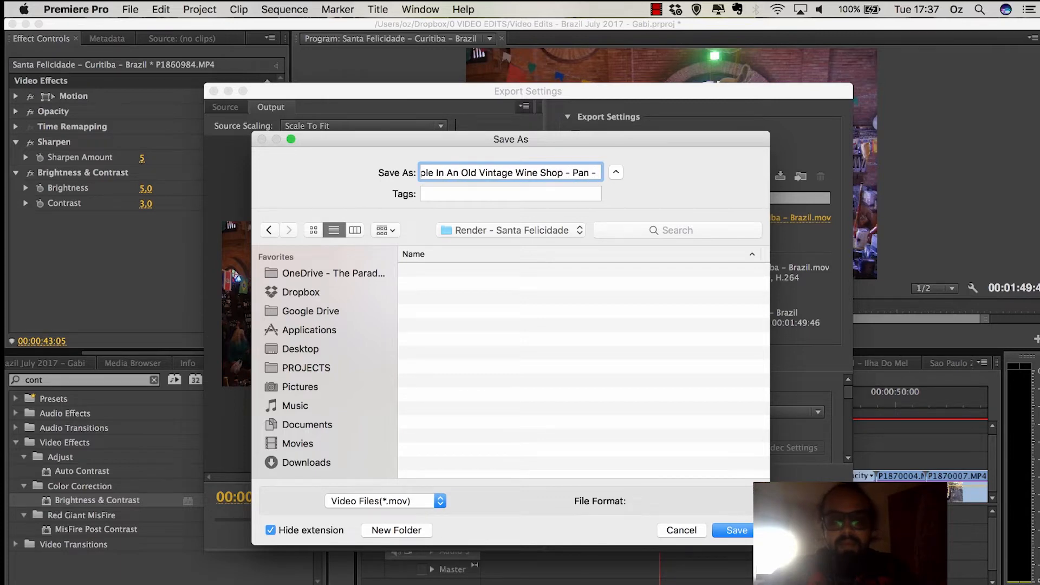
{"action": "type", "text": "Lef"}
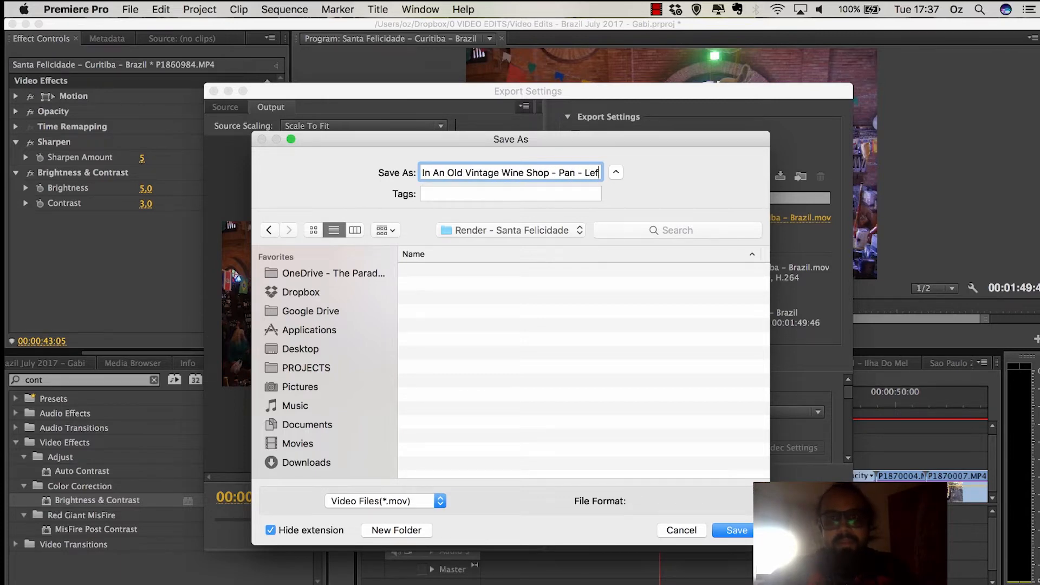
{"action": "type", "text": "t "}
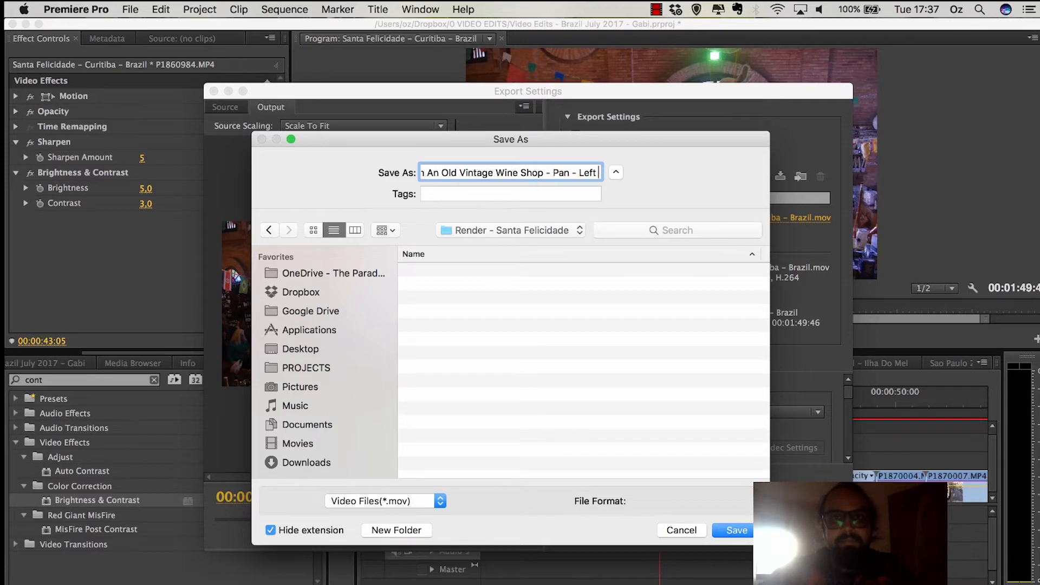
{"action": "type", "text": "To Right"}
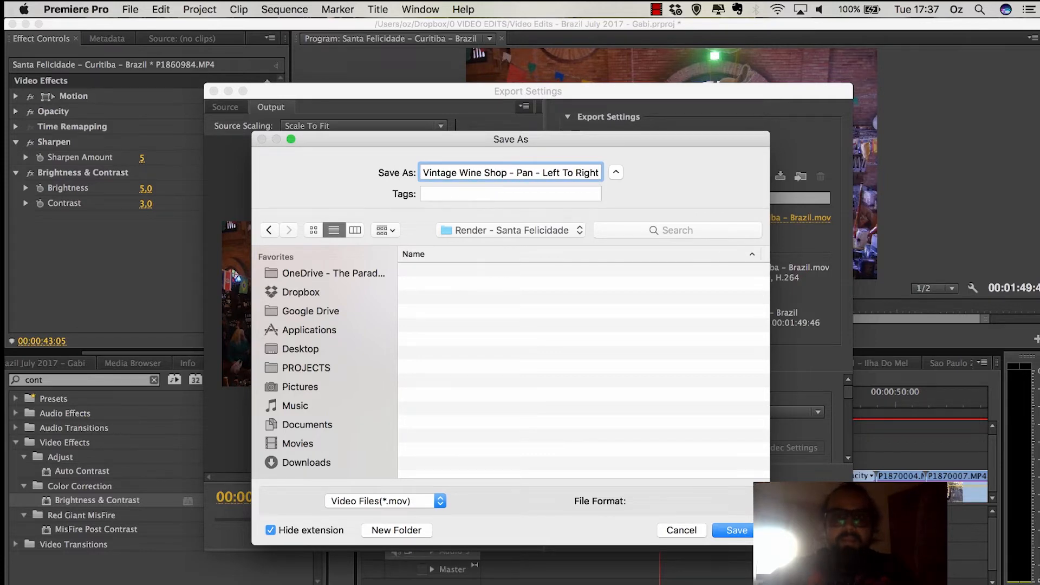
{"action": "key", "text": "Return"}
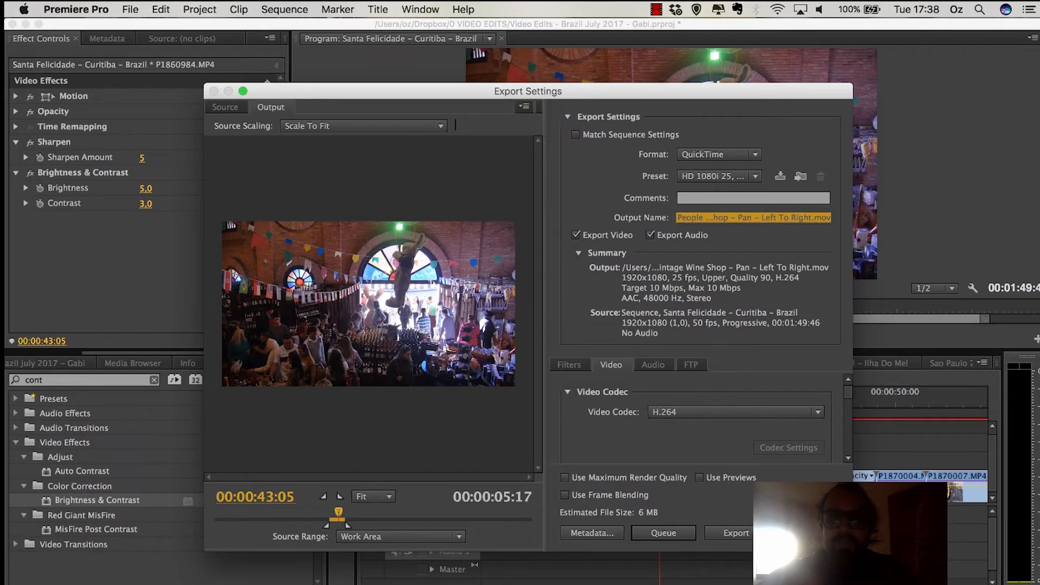
Step: Try to export the work area under the new file name and close the export settings
{"action": "left_click", "coordinate": [735, 533]}
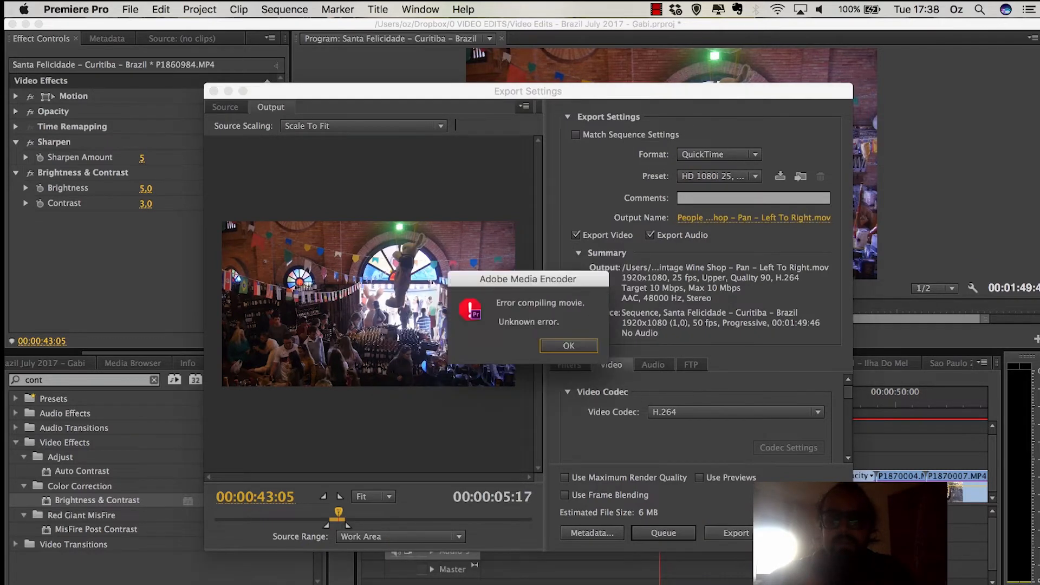
{"action": "left_click", "coordinate": [568, 345]}
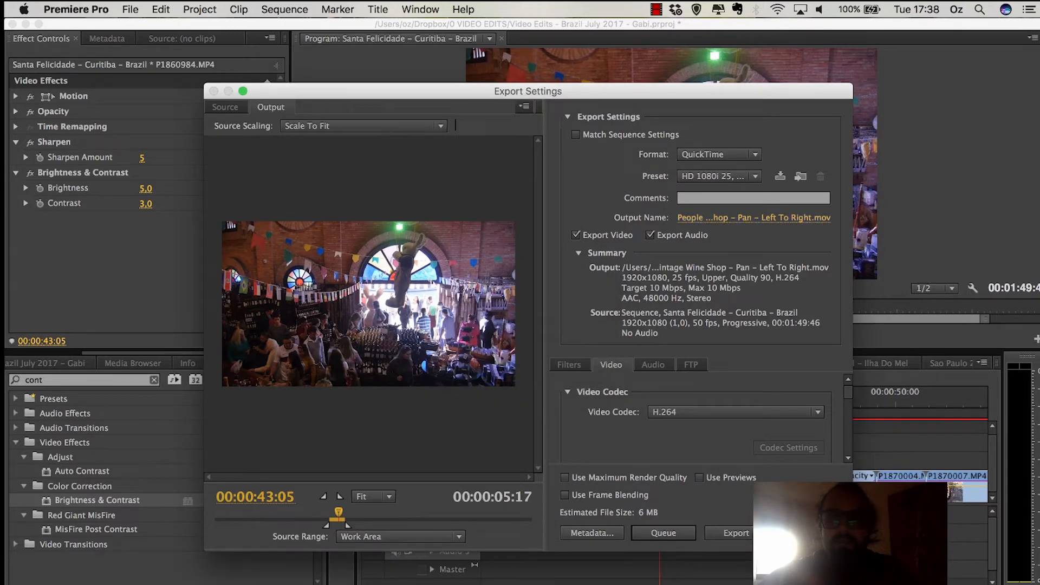
{"action": "left_click", "coordinate": [801, 533]}
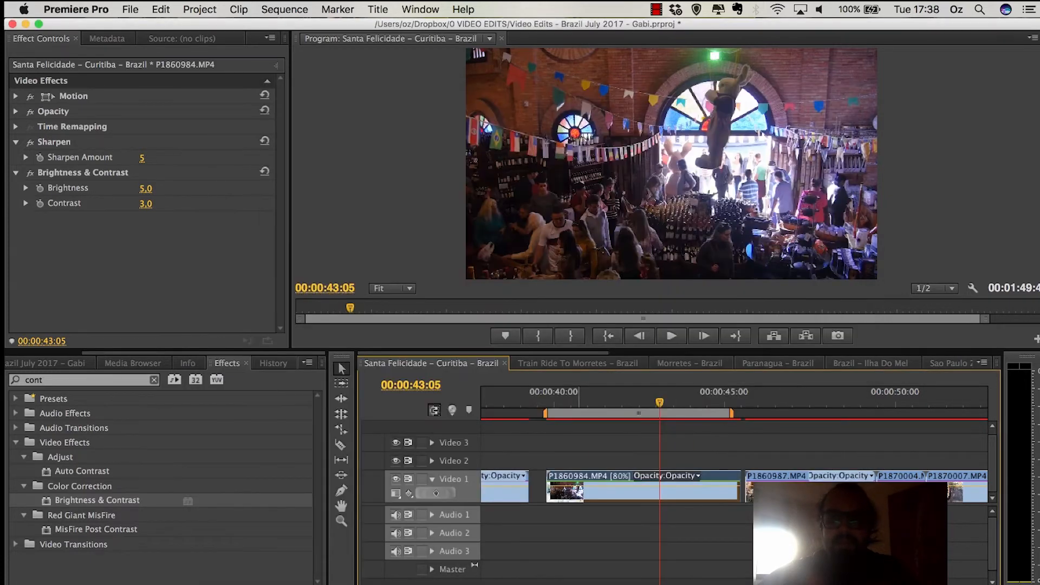
Step: Place the playhead at 00:00:43:00, try the work area's QuickTime export again with the default file name, and cancel the export settings
{"action": "left_click_drag", "start_coordinate": [563, 400], "coordinate": [656, 399]}
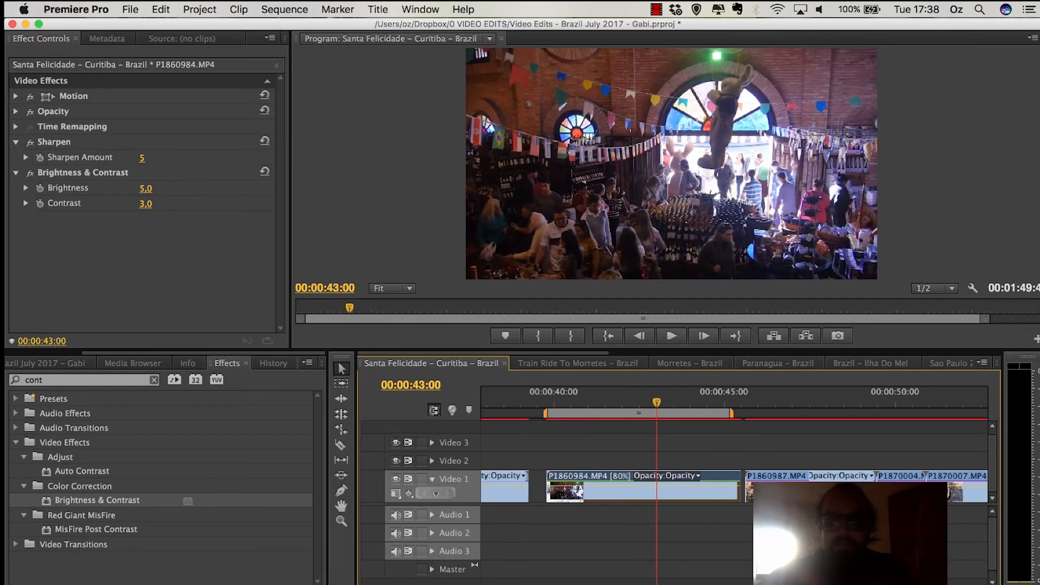
{"action": "key", "text": "super+m"}
{"action": "key", "text": "Return"}
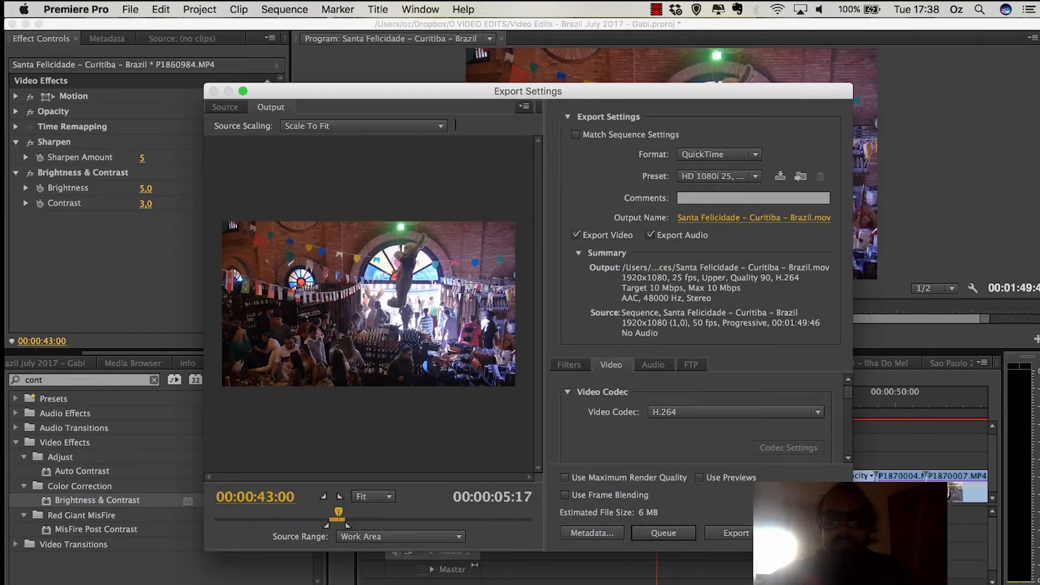
{"action": "left_click", "coordinate": [714, 532]}
{"action": "key", "text": "Return"}
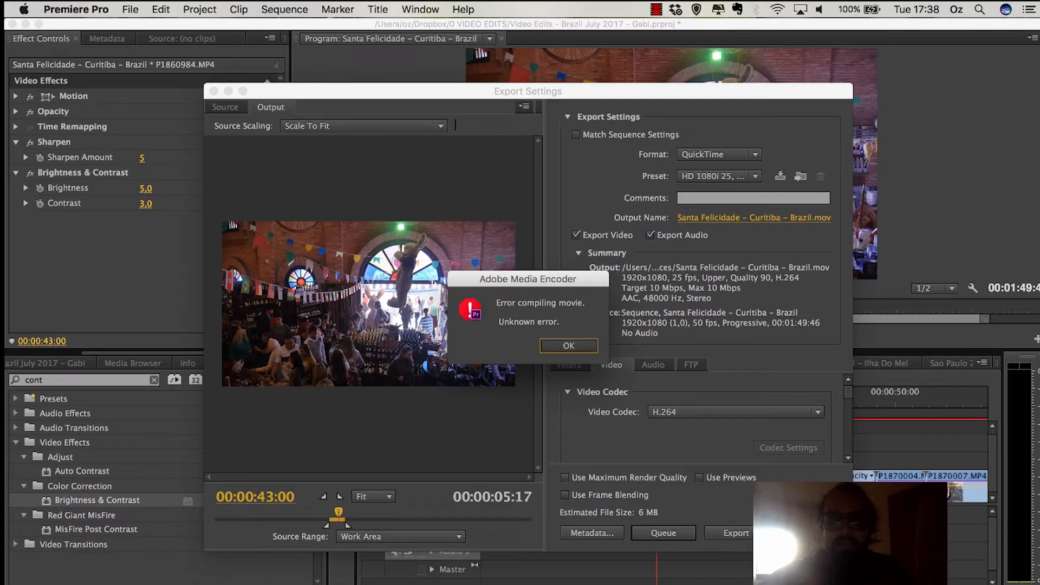
{"action": "left_click", "coordinate": [570, 365]}
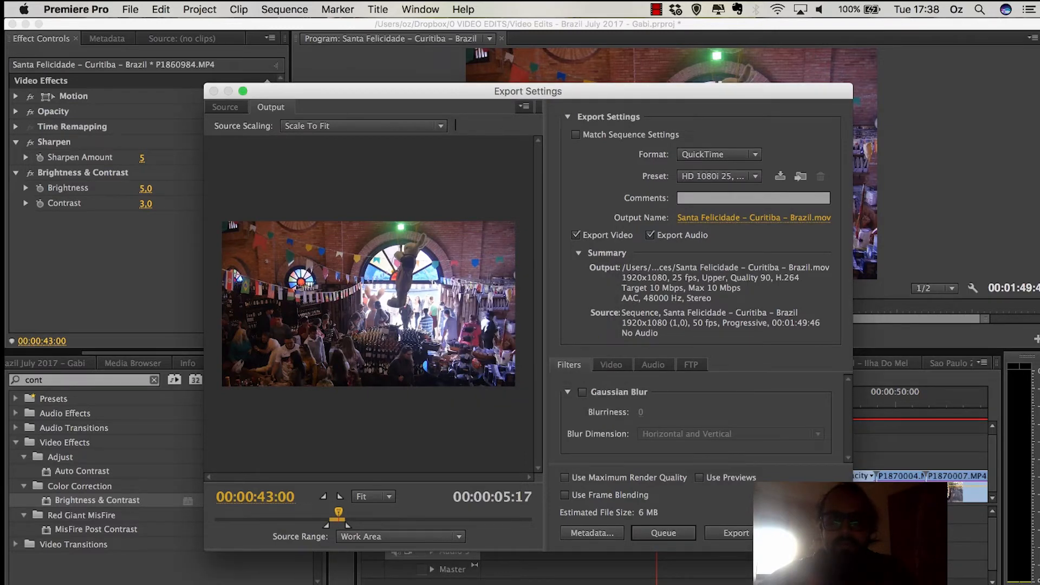
{"action": "left_click", "coordinate": [809, 533]}
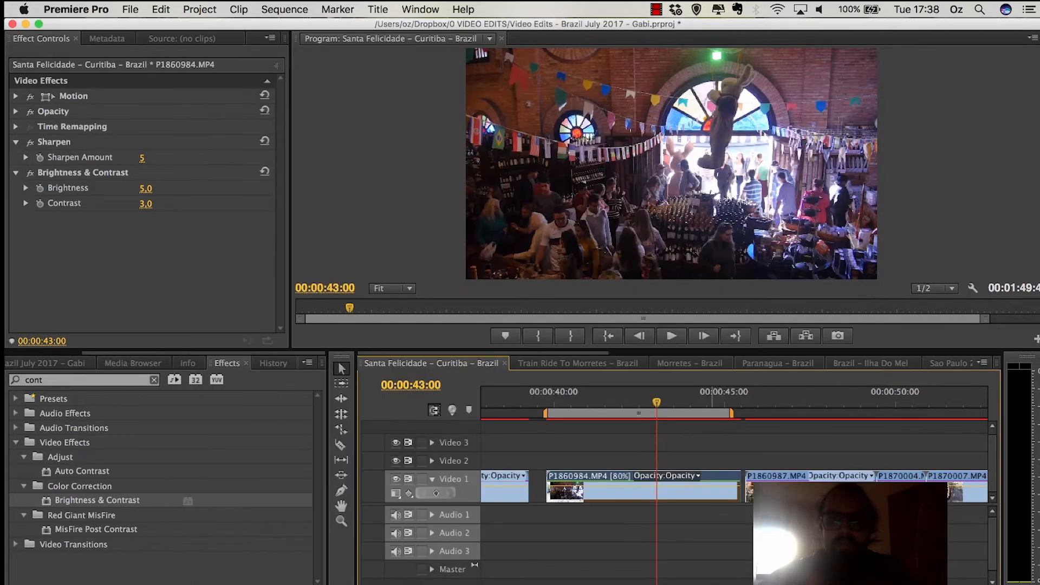
Step: Skim the Santa Felicidade shots that follow P1860984.MP4 in the timeline
{"action": "left_click", "coordinate": [757, 394]}
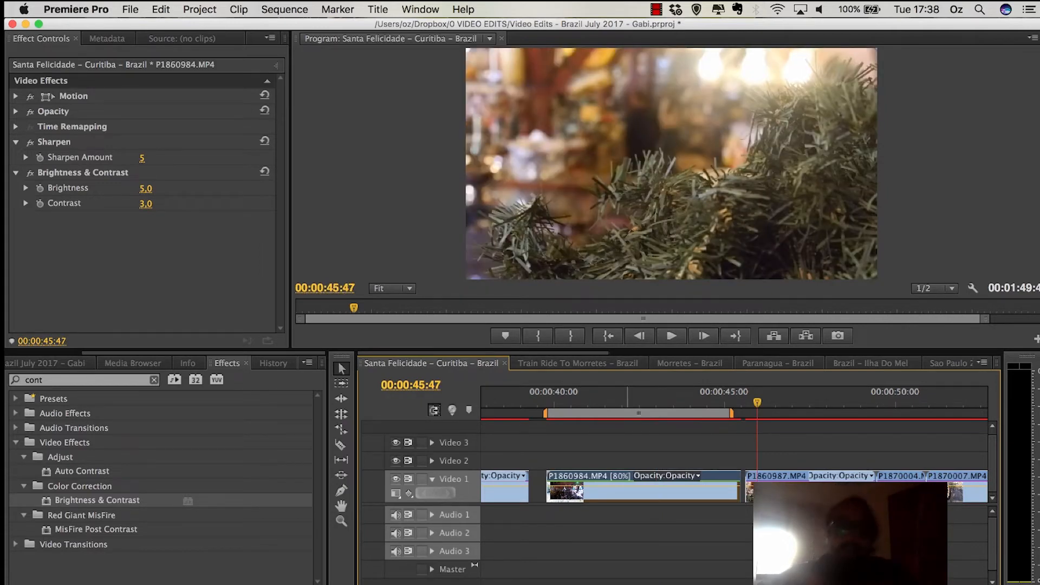
{"action": "key", "text": "backslash"}
{"action": "key", "text": "minus"}
{"action": "key", "text": "minus"}
{"action": "key", "text": "minus"}
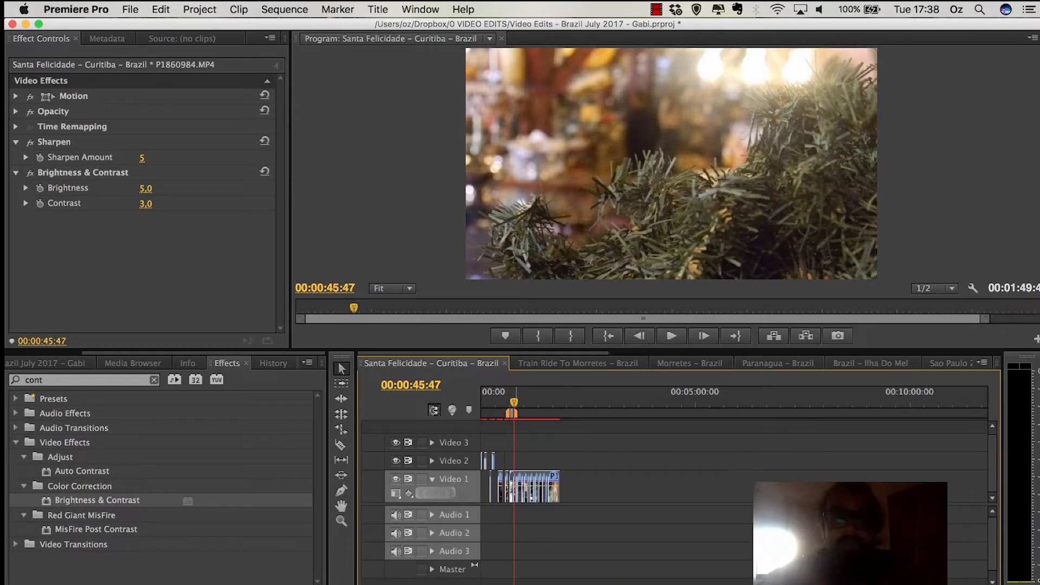
{"action": "key", "text": "space"}
{"action": "left_click_drag", "start_coordinate": [514, 402], "coordinate": [542, 403]}
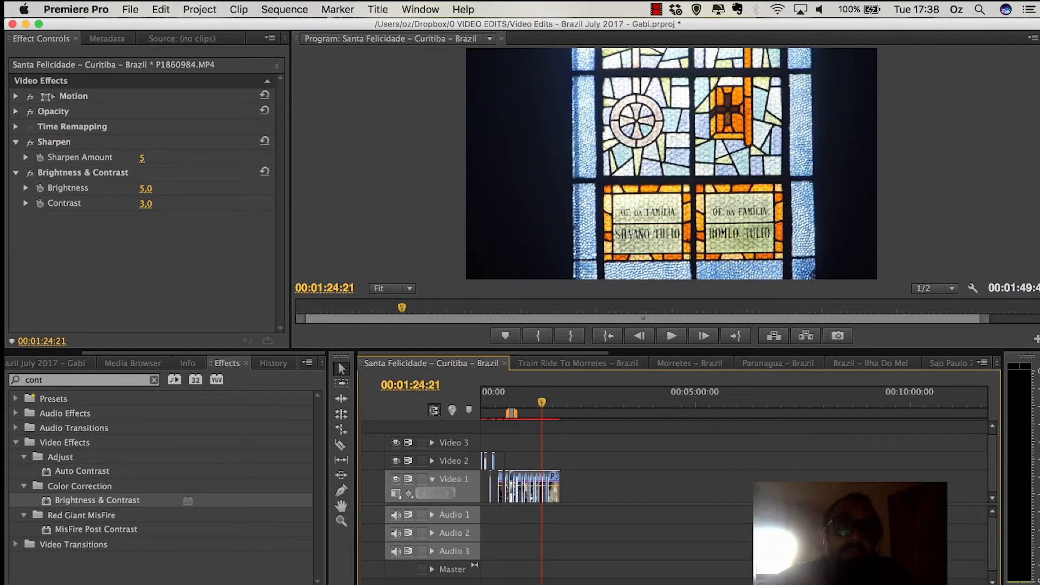
{"action": "key", "text": "equal"}
{"action": "key", "text": "equal"}
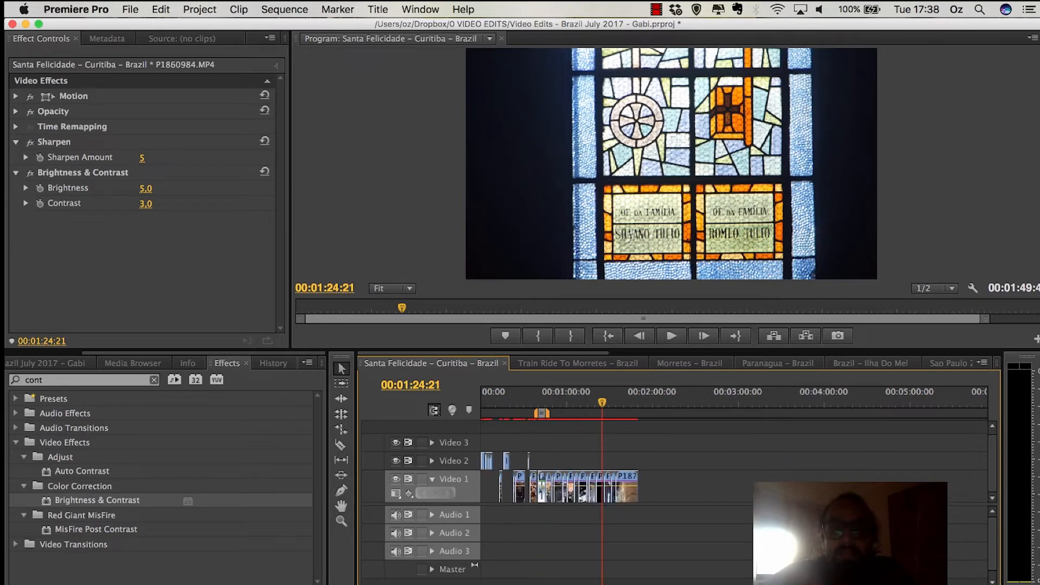
{"action": "left_click_drag", "start_coordinate": [629, 400], "coordinate": [637, 400]}
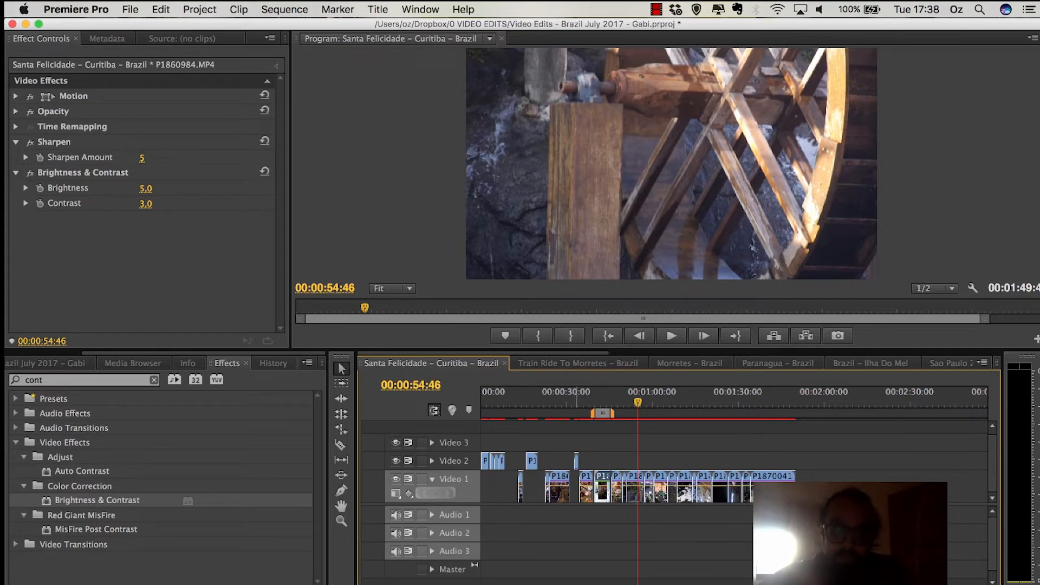
Step: Review the shot at 00:00:33:03 on Video 2 and return to P1860984.MP4 at 00:00:42:45
{"action": "left_click", "coordinate": [576, 399]}
{"action": "key", "text": "equal"}
{"action": "key", "text": "equal"}
{"action": "key", "text": "equal"}
{"action": "scroll", "coordinate": [734, 477], "scroll_direction": "right", "scroll_amount": 1}
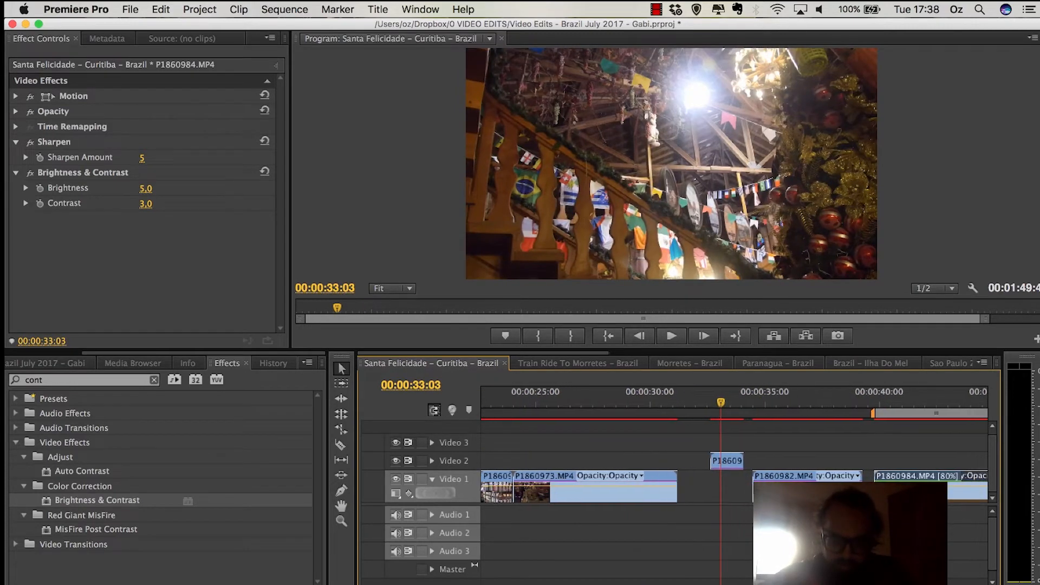
{"action": "key", "text": "minus"}
{"action": "key", "text": "minus"}
{"action": "key", "text": "minus"}
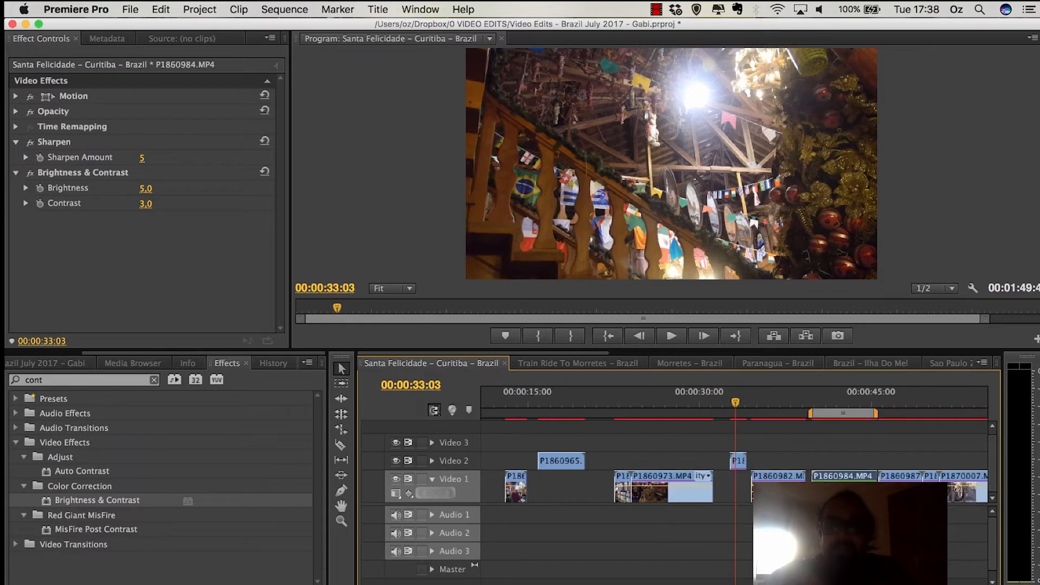
{"action": "left_click", "coordinate": [819, 399]}
{"action": "scroll", "coordinate": [820, 401], "scroll_direction": "right", "scroll_amount": 2}
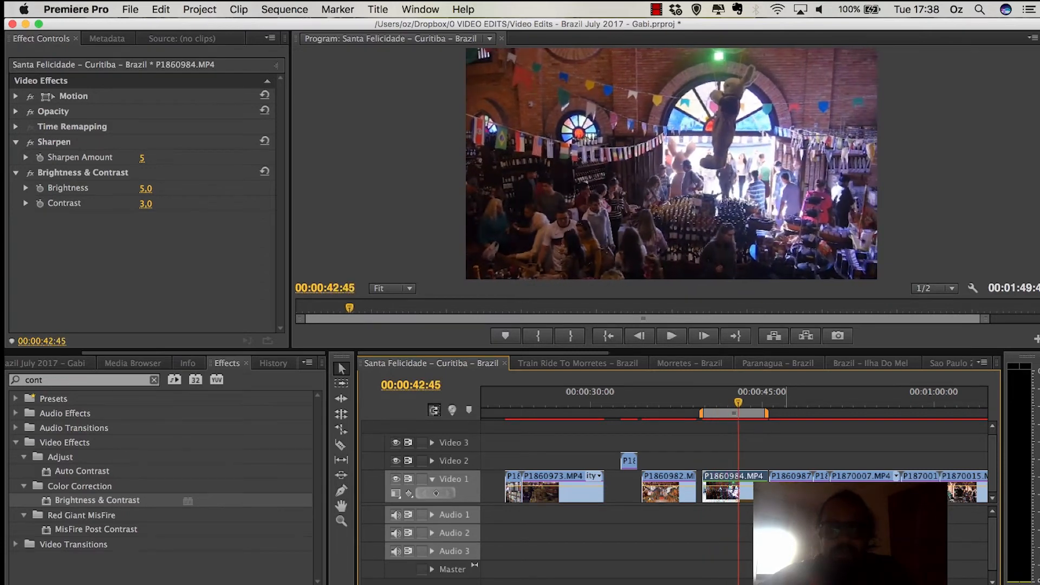
{"action": "key", "text": "space"}
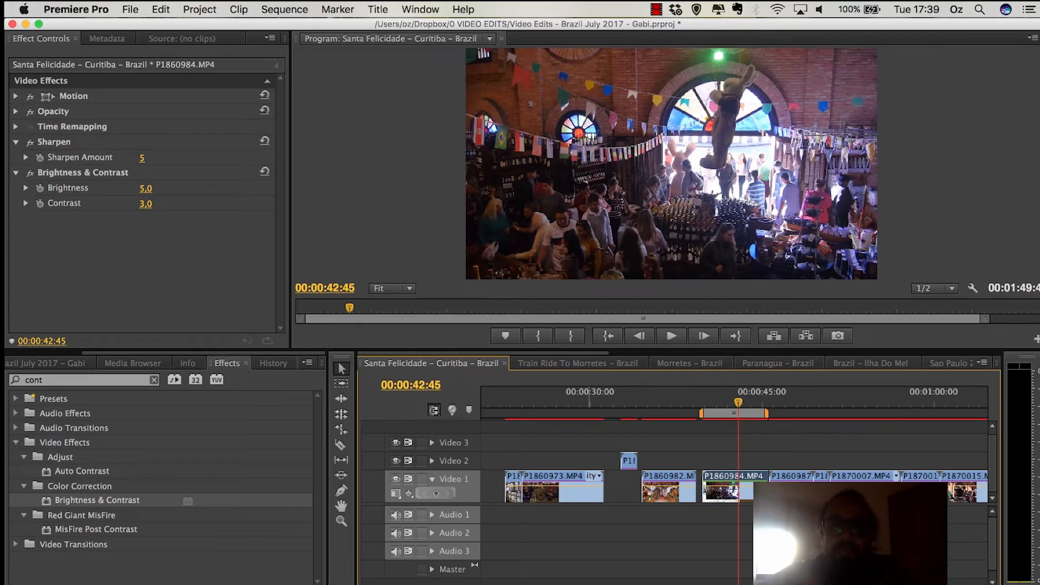
Step: Open the Train Ride To Morretes - Brazil sequence and play from near the end of P1870157.MP4 to about 00:04:15:00 to review the shots
{"action": "left_click", "coordinate": [578, 363]}
{"action": "left_click", "coordinate": [552, 486]}
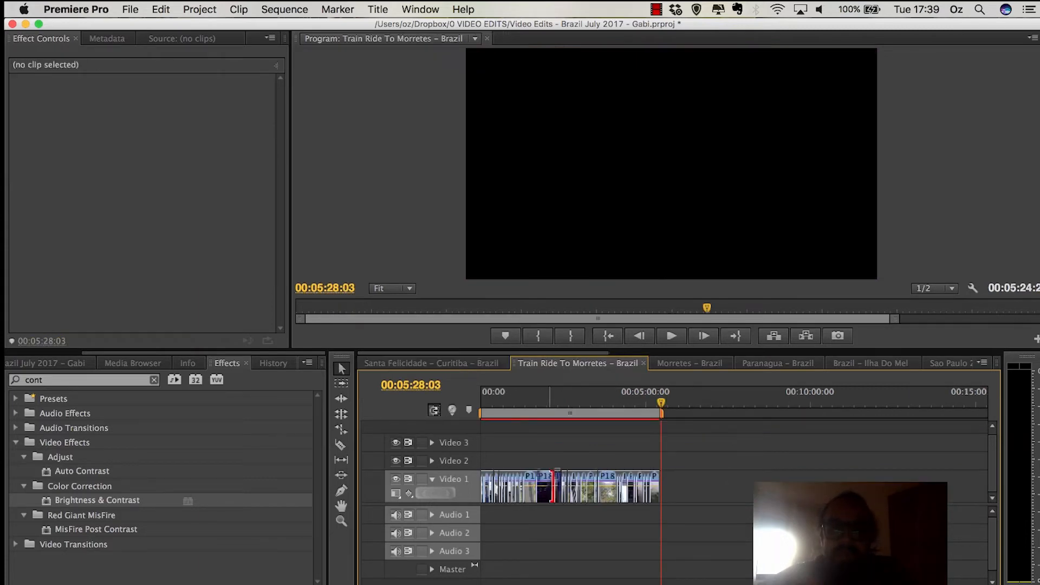
{"action": "left_click", "coordinate": [608, 490]}
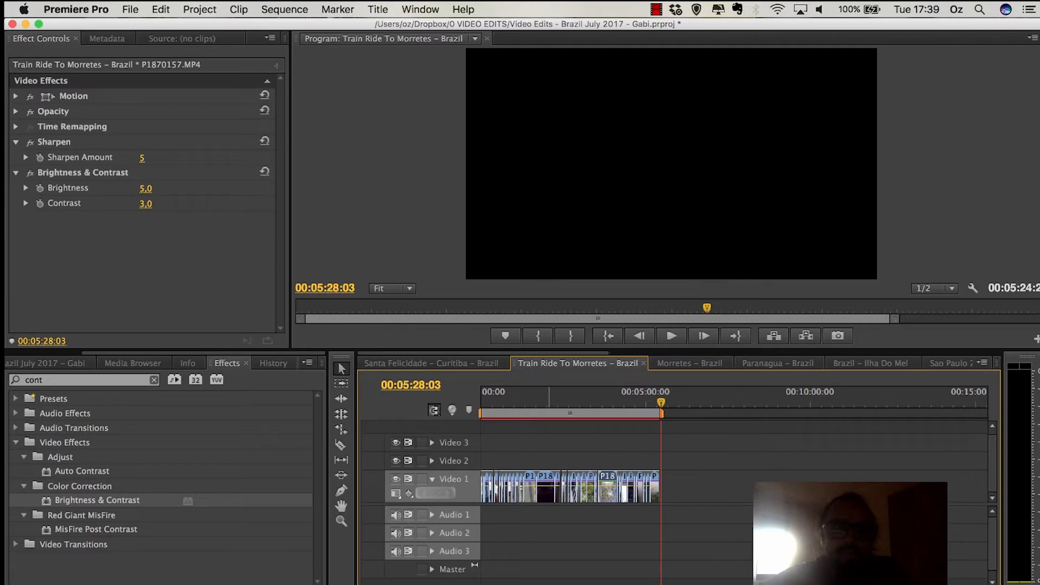
{"action": "left_click", "coordinate": [615, 395]}
{"action": "key", "text": "equal"}
{"action": "key", "text": "equal"}
{"action": "key", "text": "equal"}
{"action": "key", "text": "space"}
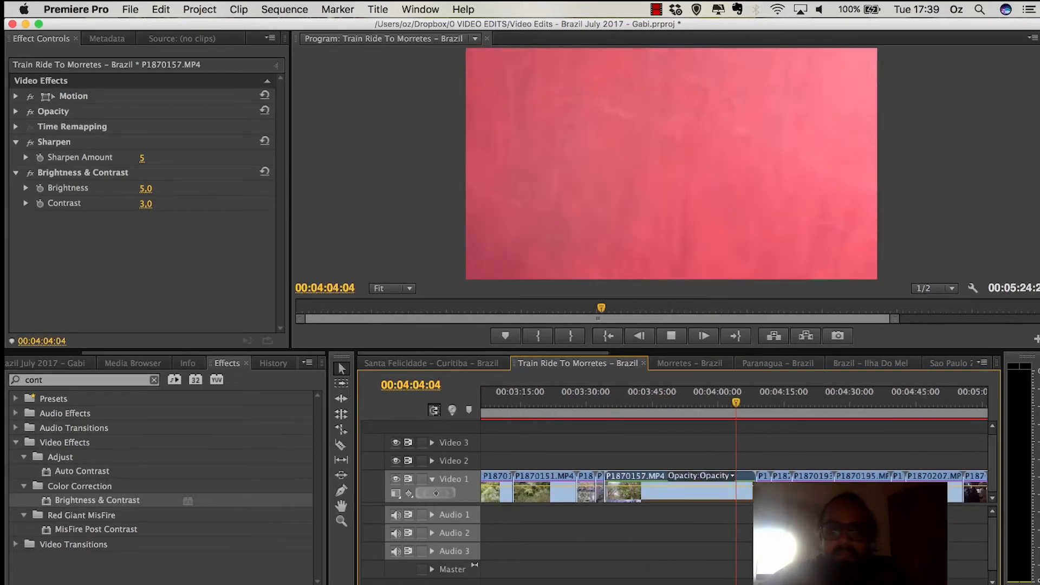
{"action": "key", "text": "equal"}
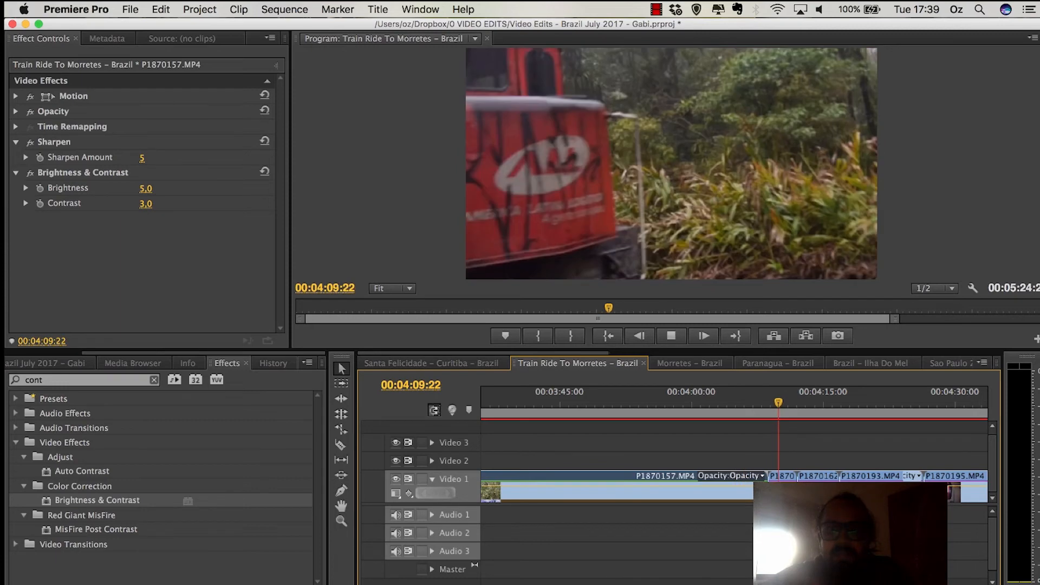
{"action": "key", "text": "equal"}
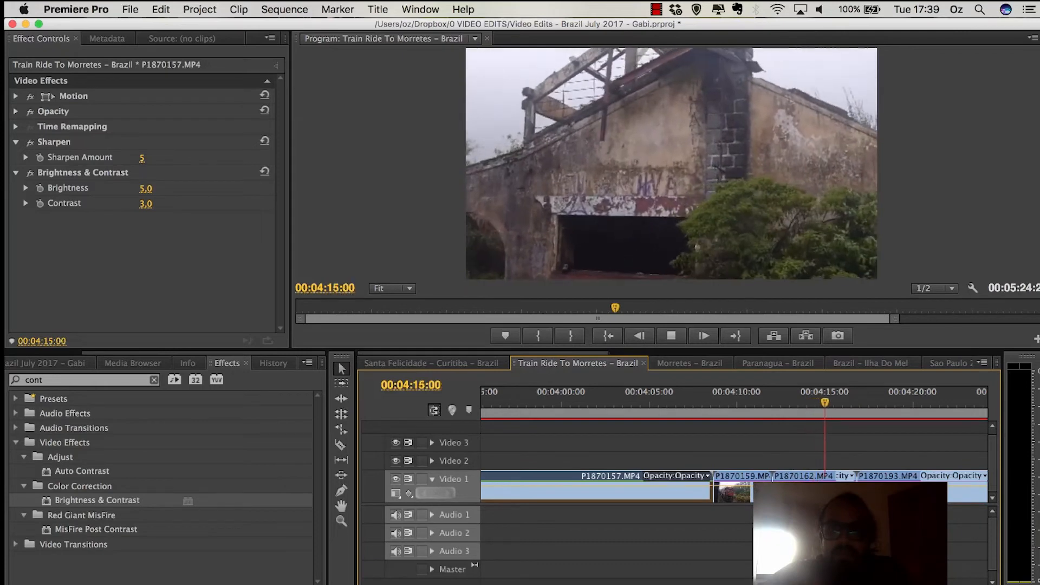
{"action": "key", "text": "space"}
{"action": "key", "text": "minus"}
{"action": "key", "text": "minus"}
{"action": "key", "text": "minus"}
Step: Look through the other open sequences, including Paranagua and Curitiba - Hopi Holli, and bring up 1 Video Naming Examples
{"action": "left_click", "coordinate": [778, 363]}
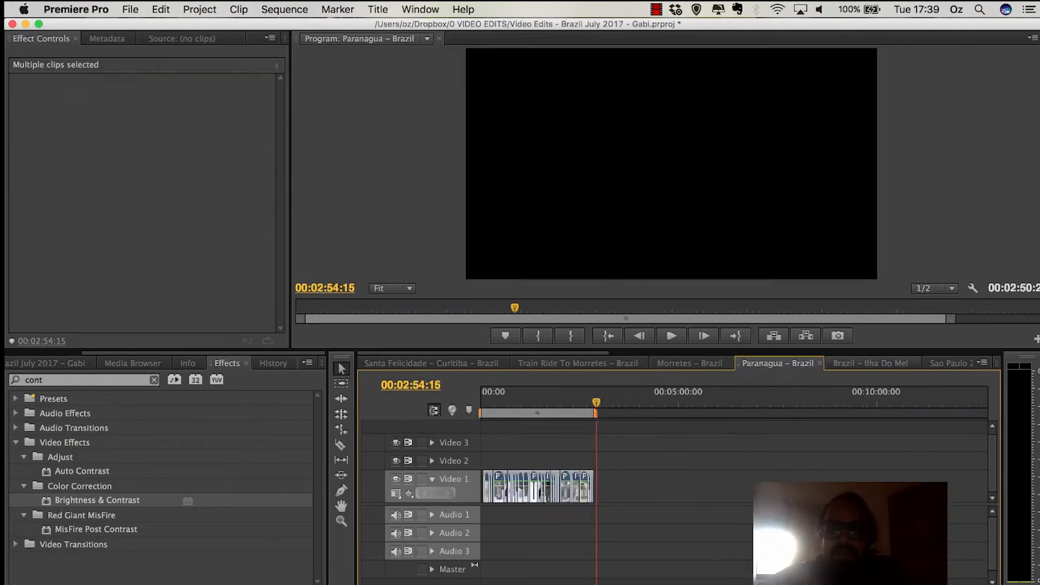
{"action": "left_click", "coordinate": [689, 363]}
{"action": "left_click", "coordinate": [431, 363]}
{"action": "scroll", "coordinate": [671, 363], "scroll_direction": "down", "scroll_amount": 8}
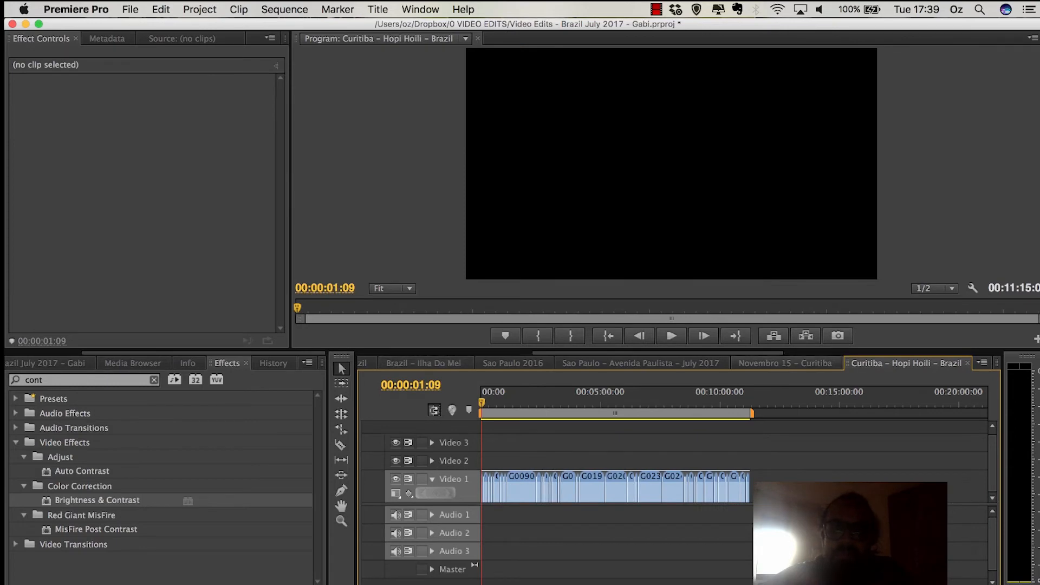
{"action": "scroll", "coordinate": [671, 364], "scroll_direction": "down", "scroll_amount": 2}
{"action": "scroll", "coordinate": [671, 363], "scroll_direction": "down", "scroll_amount": 2}
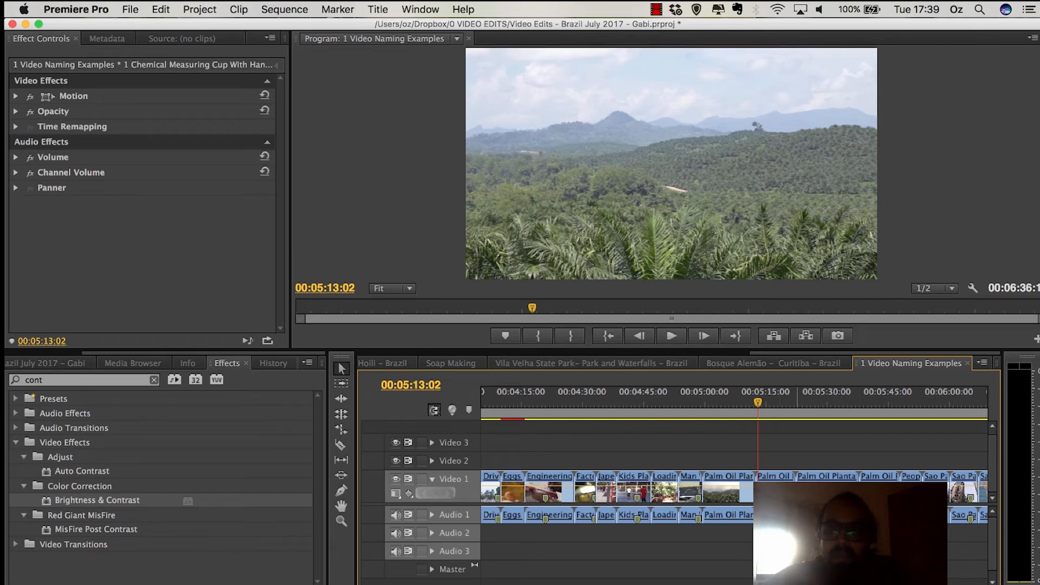
Step: Open the Bosque Alemão - Curitiba - Brazil sequence and look over its clips around 00:08:14:11 and at the start
{"action": "left_click", "coordinate": [773, 364]}
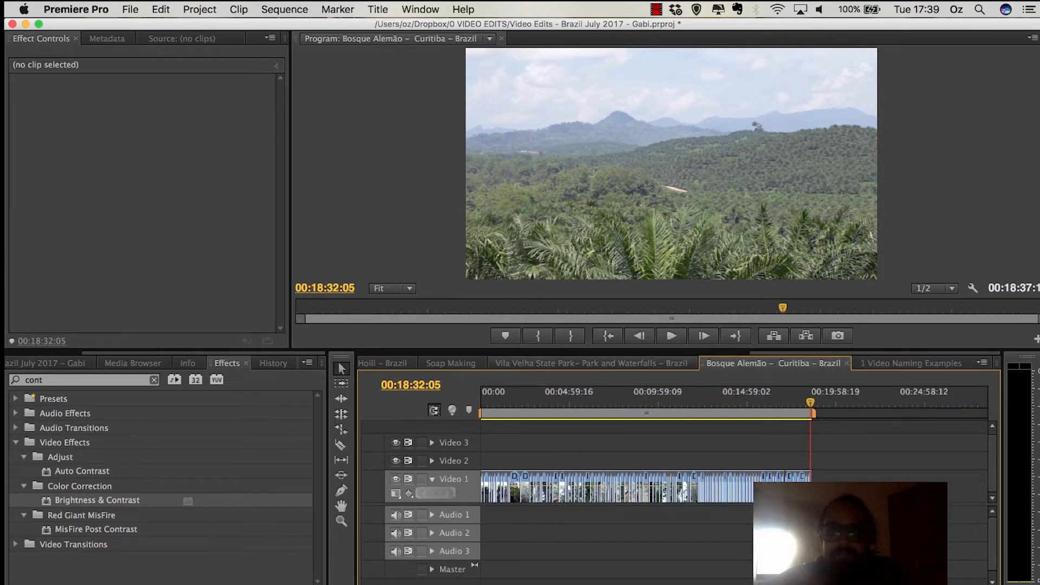
{"action": "left_click", "coordinate": [627, 400]}
{"action": "key", "text": "equal"}
{"action": "key", "text": "equal"}
{"action": "key", "text": "equal"}
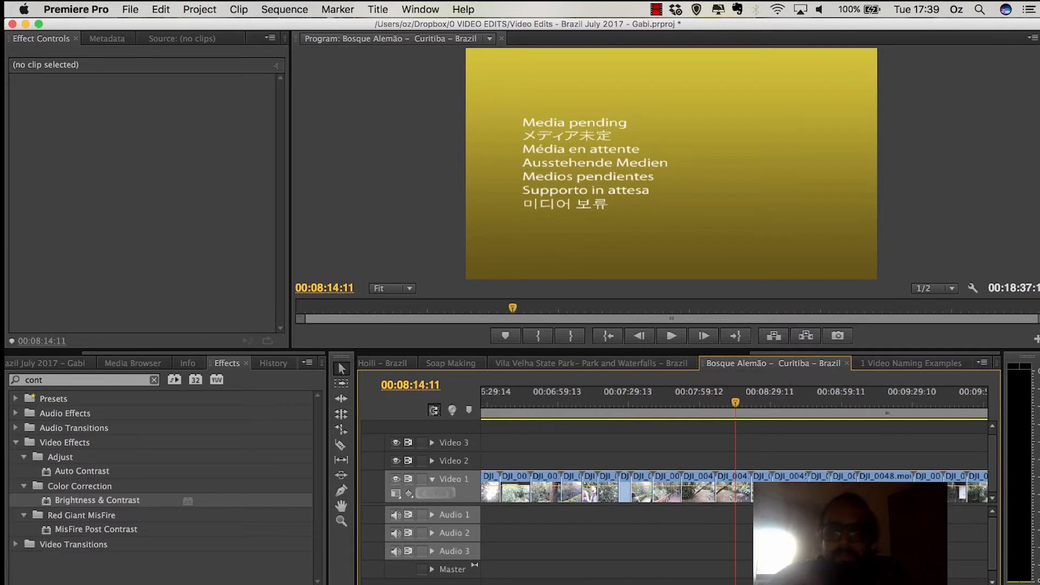
{"action": "key", "text": "minus"}
{"action": "key", "text": "minus"}
{"action": "key", "text": "minus"}
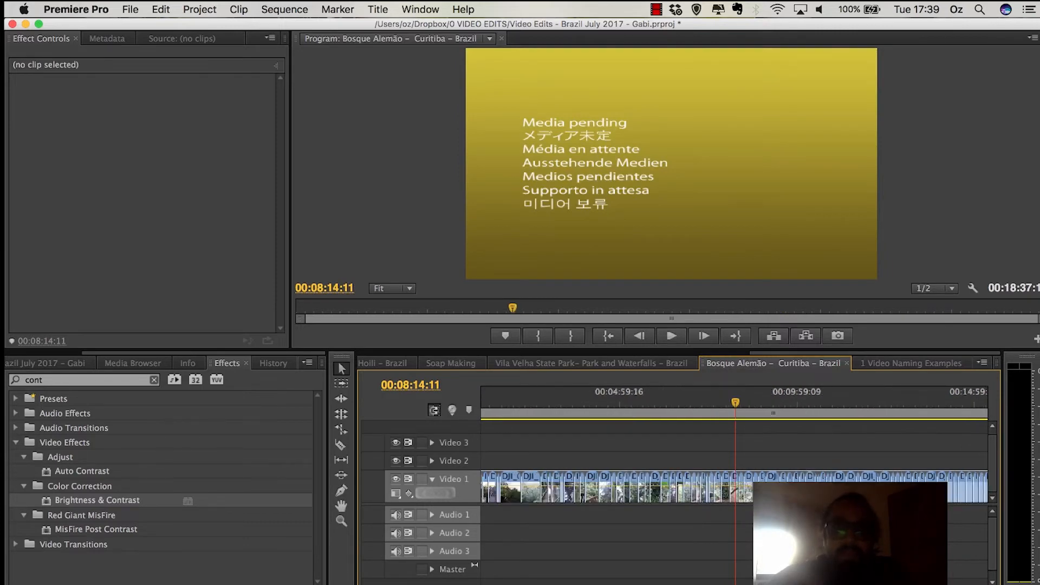
{"action": "left_click", "coordinate": [482, 401]}
{"action": "key", "text": "equal"}
{"action": "key", "text": "equal"}
{"action": "key", "text": "equal"}
{"action": "key", "text": "equal"}
{"action": "key", "text": "equal"}
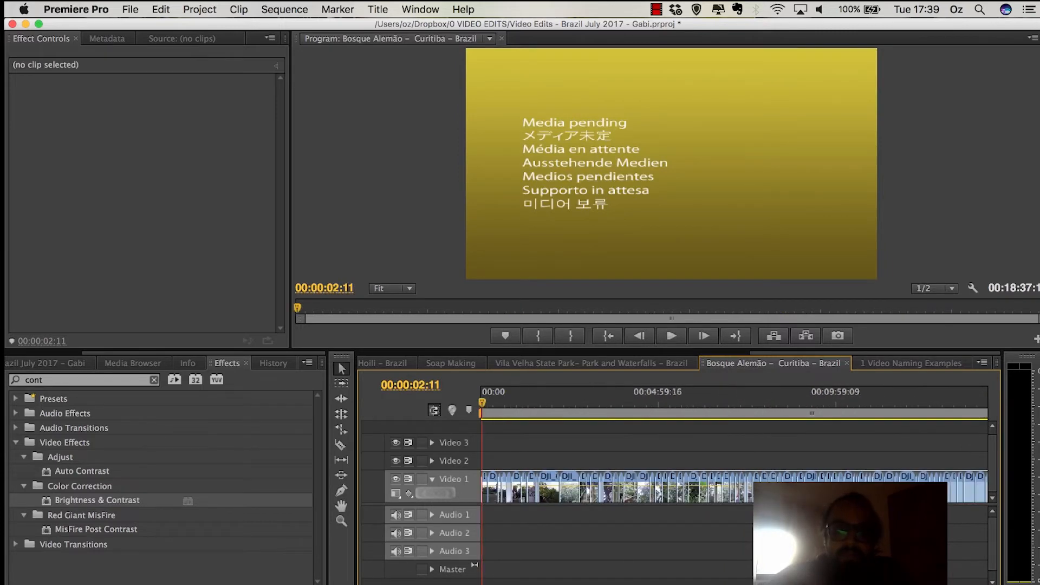
Step: Open the Vila Velha State Park- Park and Waterfalls - Brazil sequence and play P1890071.MP4 from 00:04:29:01 to 00:04:39:17
{"action": "left_click", "coordinate": [590, 364]}
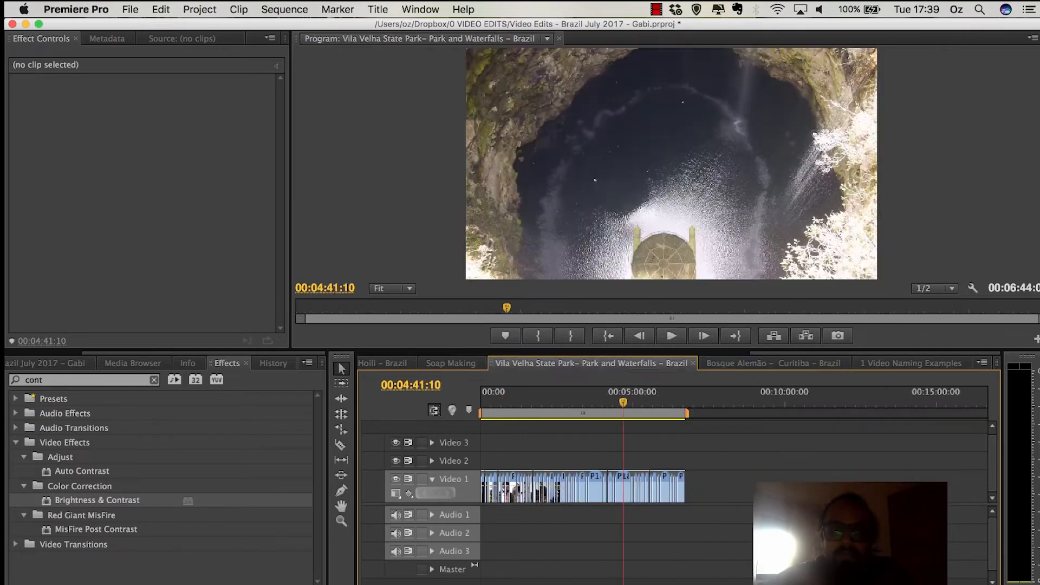
{"action": "left_click", "coordinate": [617, 401]}
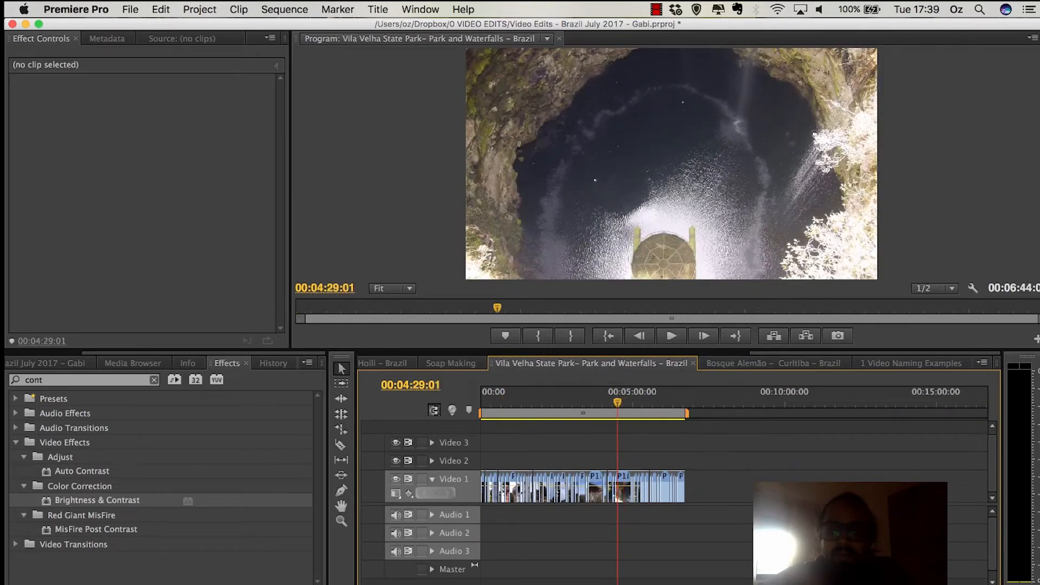
{"action": "key", "text": "equal"}
{"action": "key", "text": "equal"}
{"action": "key", "text": "equal"}
{"action": "key", "text": "equal"}
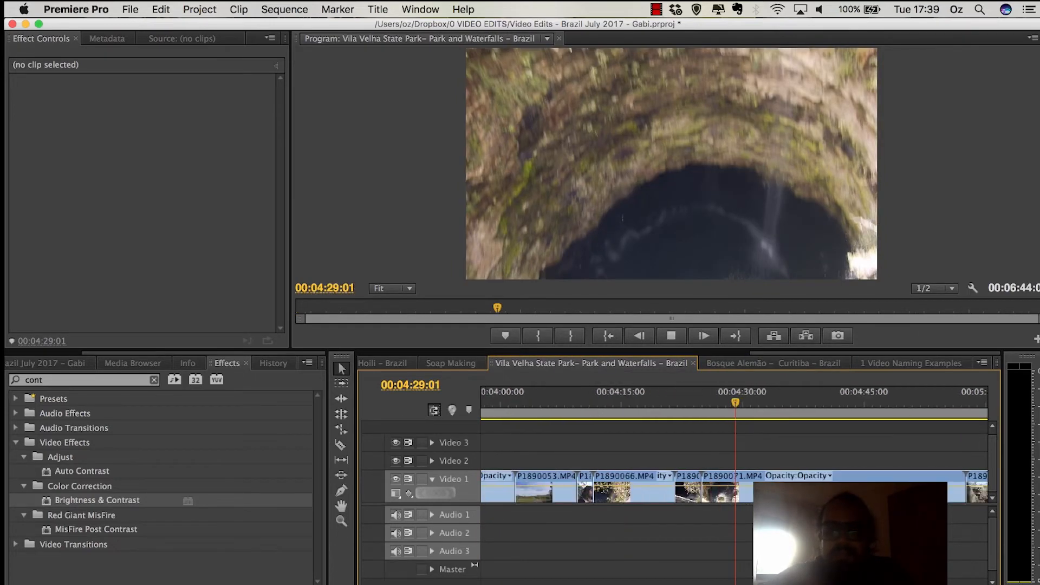
{"action": "key", "text": "space"}
{"action": "key", "text": "minus"}
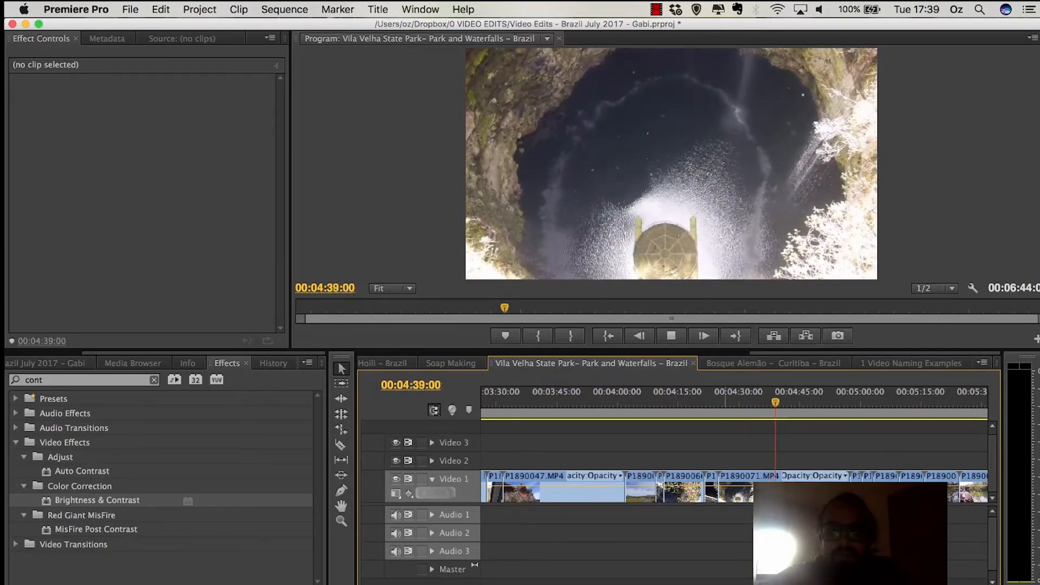
{"action": "key", "text": "space"}
Step: Play through P1890047.MP4 to find where the shot changes and split it with the Razor tool at about 00:03:43:20
{"action": "key", "text": "c"}
{"action": "left_click", "coordinate": [779, 477]}
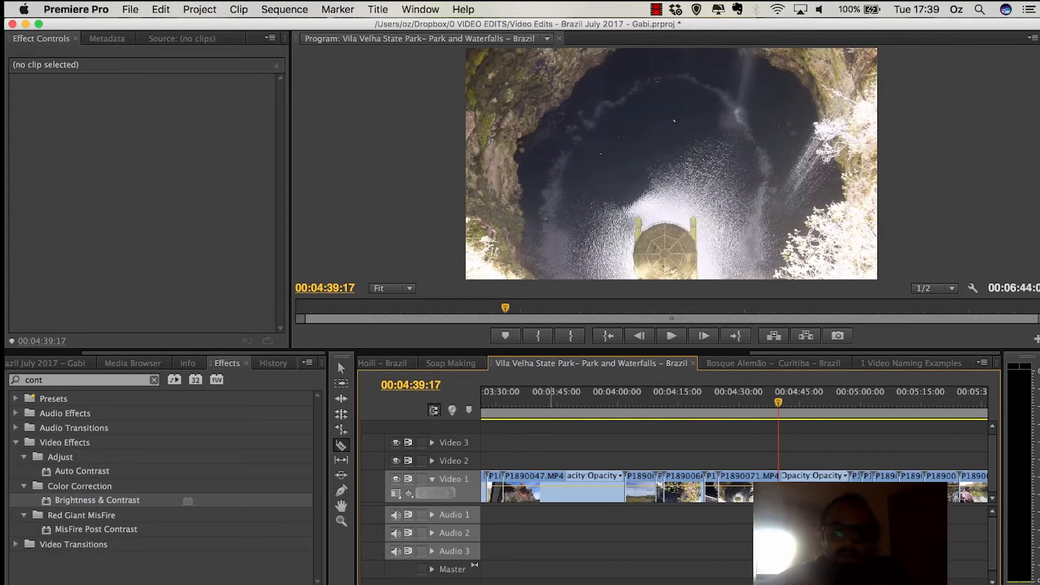
{"action": "left_click", "coordinate": [544, 402]}
{"action": "key", "text": "space"}
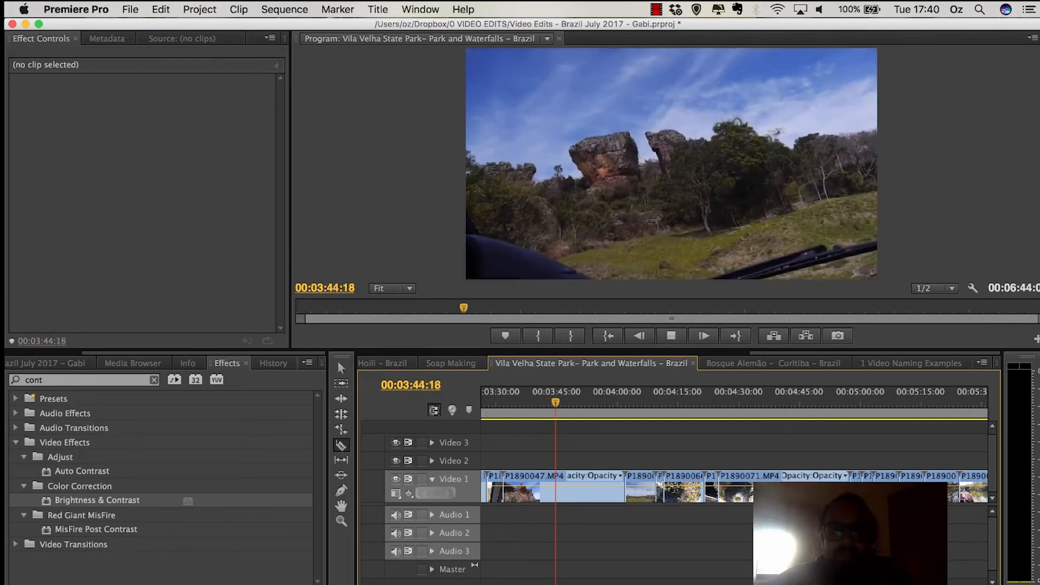
{"action": "key", "text": "space"}
{"action": "left_click", "coordinate": [530, 402]}
{"action": "key", "text": "space"}
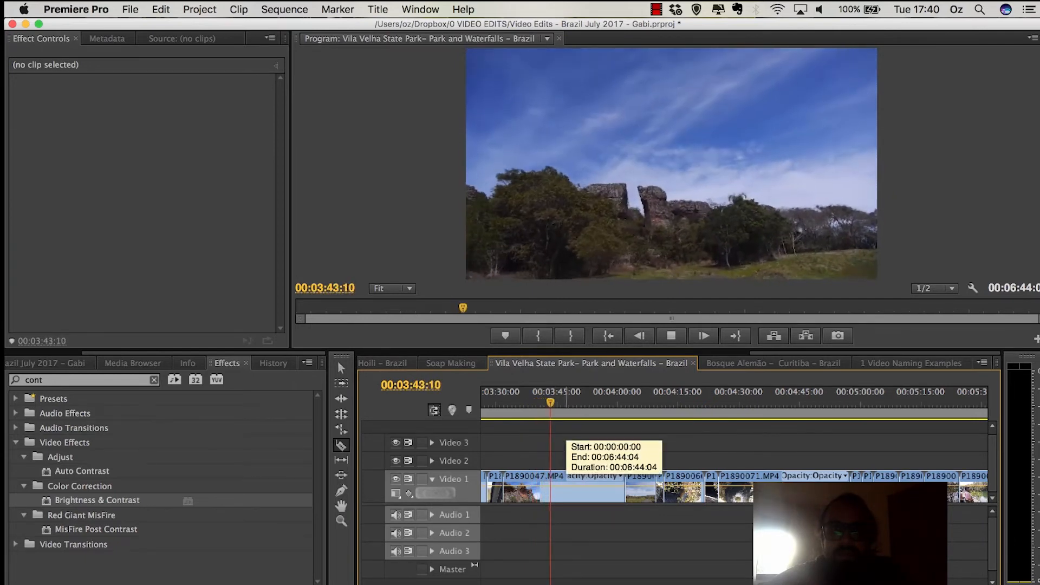
{"action": "key", "text": "space"}
{"action": "left_click", "coordinate": [551, 485]}
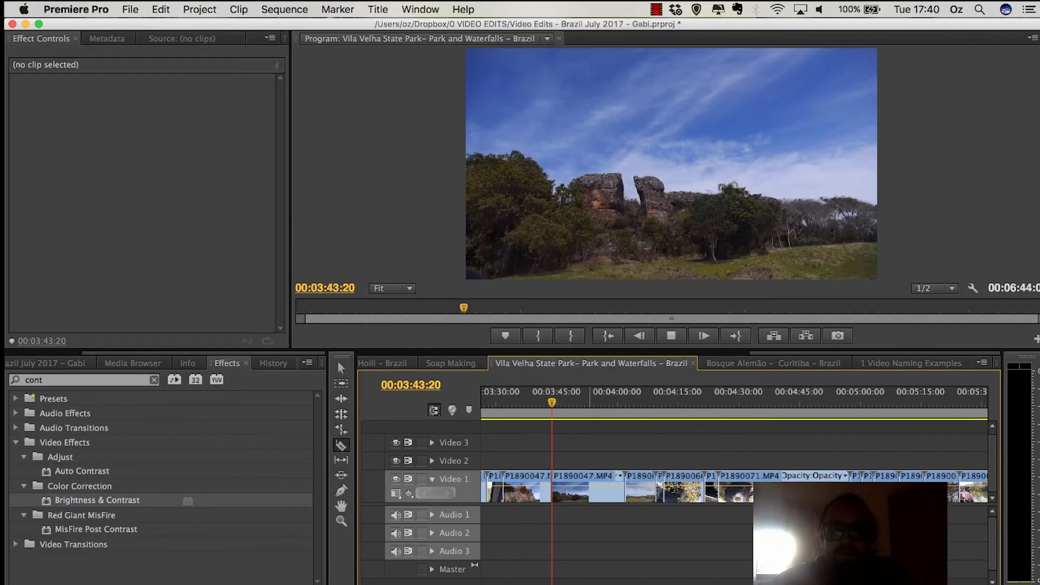
Step: Search the effects for warp and apply Warp Stabilizer to the first part of P1890047.MP4
{"action": "key", "text": "space"}
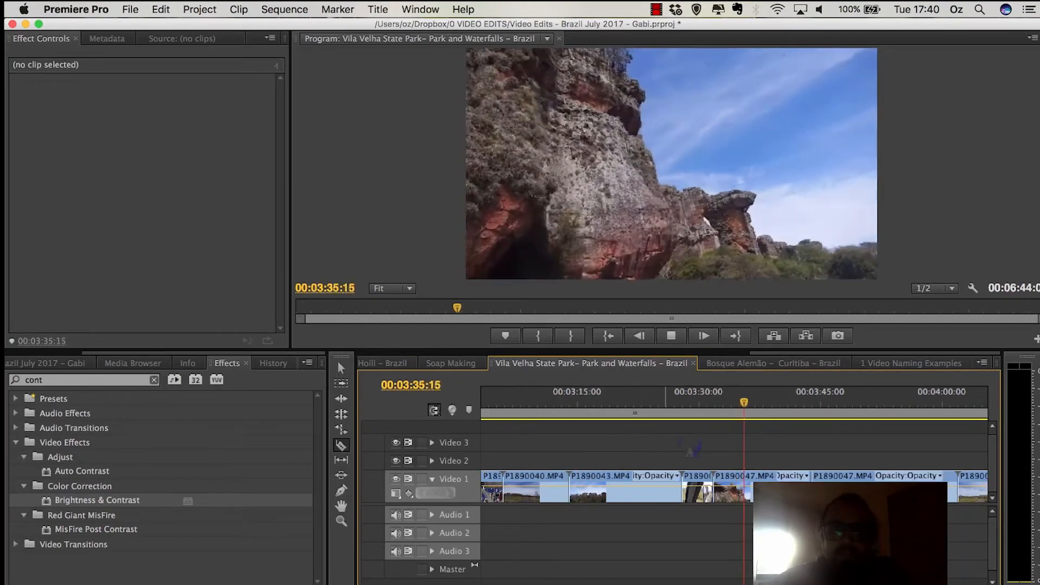
{"action": "key", "text": "space"}
{"action": "double_click", "coordinate": [34, 379]}
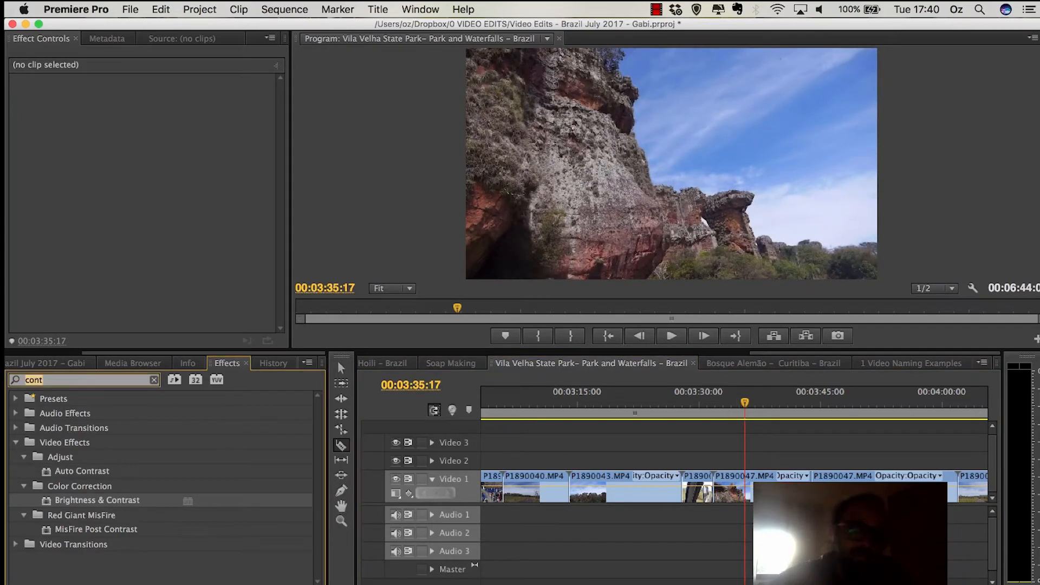
{"action": "type", "text": "warp"}
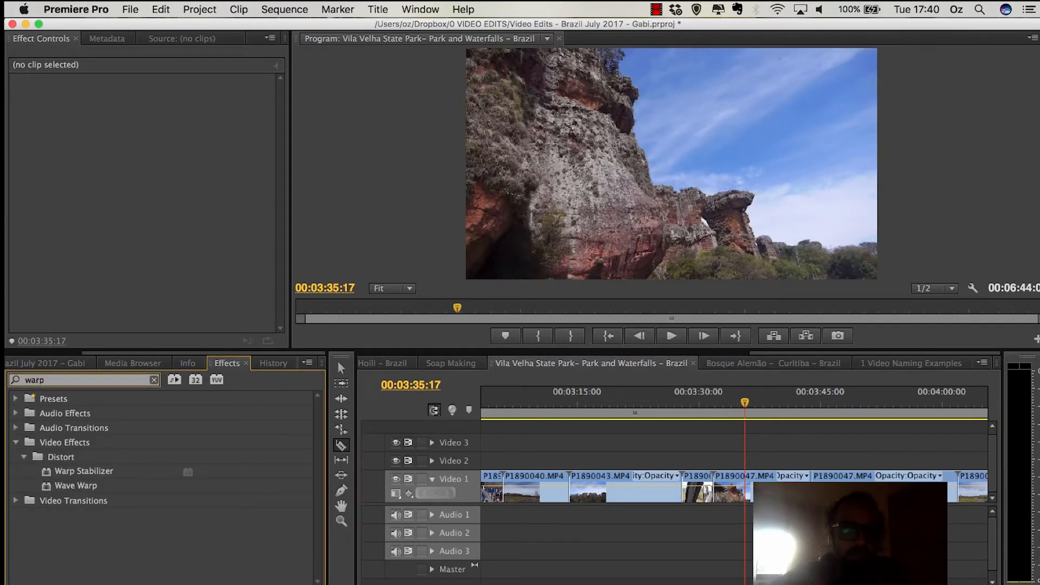
{"action": "left_click_drag", "start_coordinate": [70, 471], "coordinate": [743, 505]}
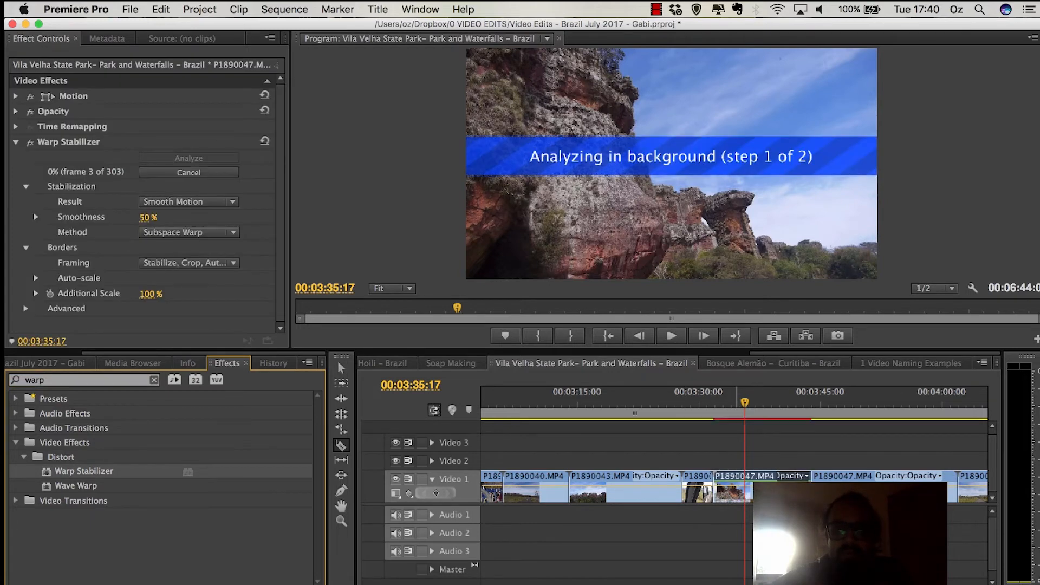
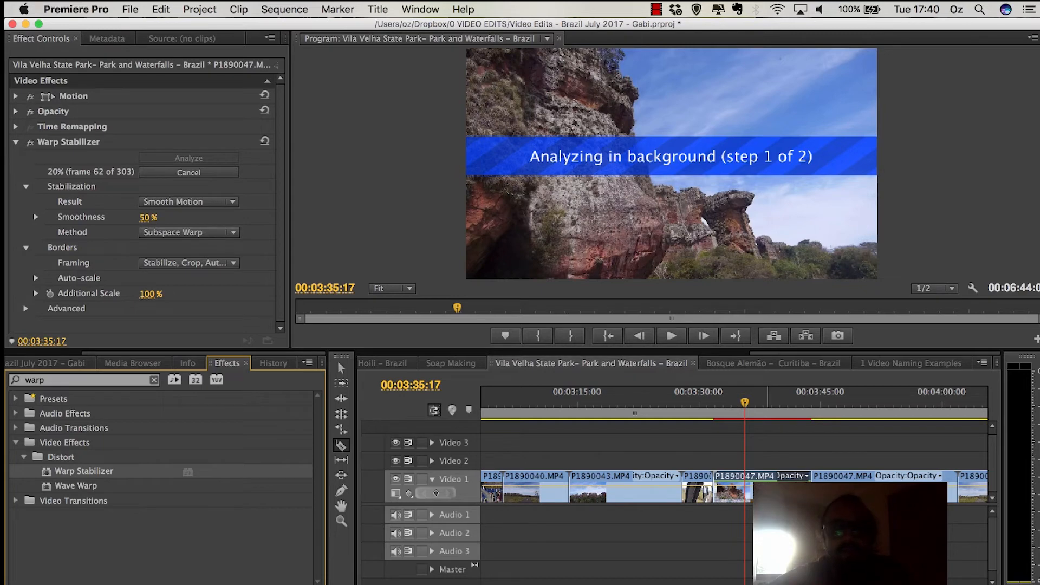
Step: Play the second part of P1890047.MP4 to 00:03:45:01 and bring the whole sequence into view
{"action": "left_click", "coordinate": [813, 404]}
{"action": "key", "text": "space"}
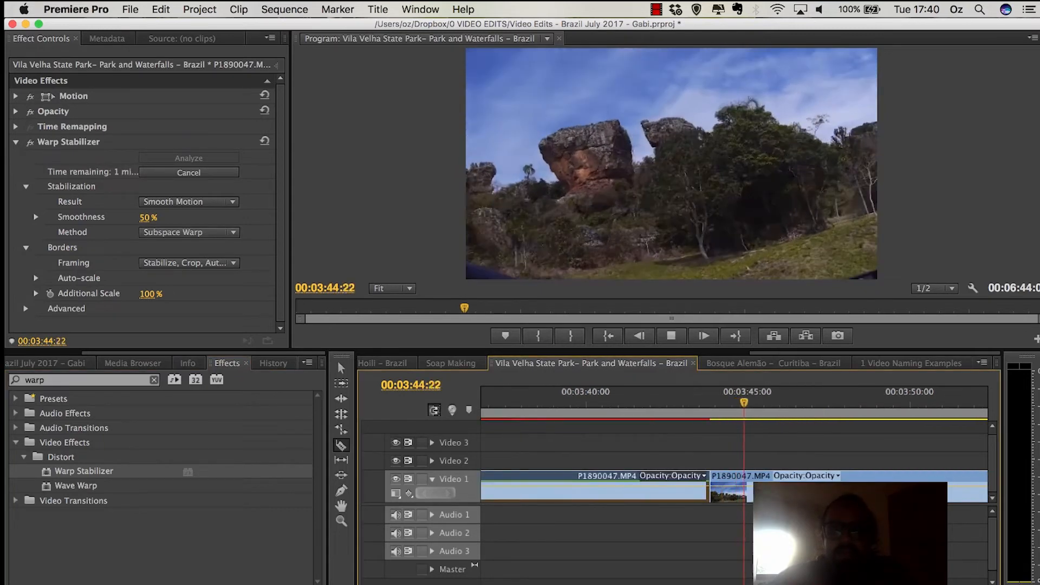
{"action": "key", "text": "backslash"}
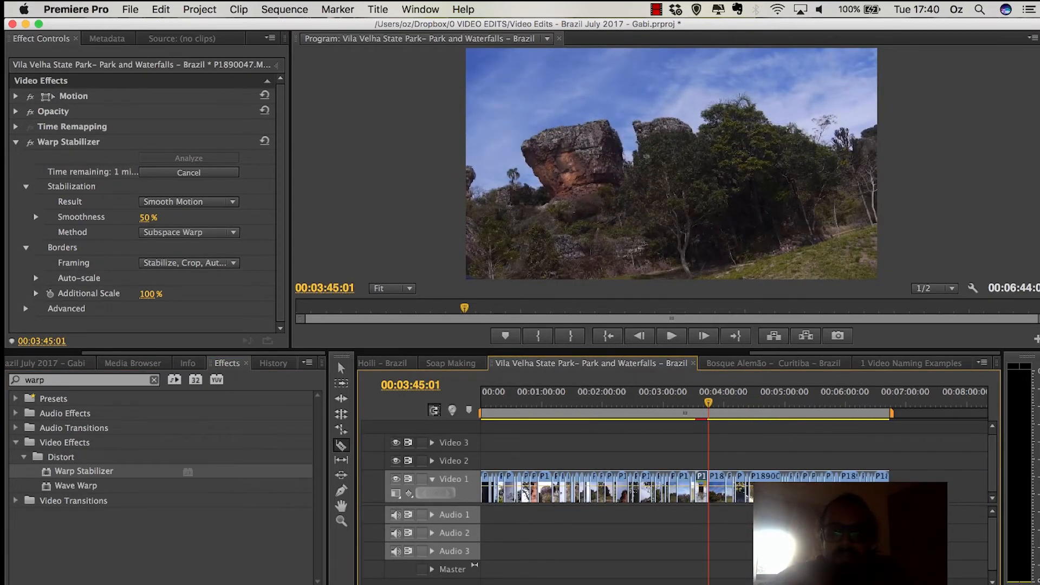
{"action": "key", "text": "minus"}
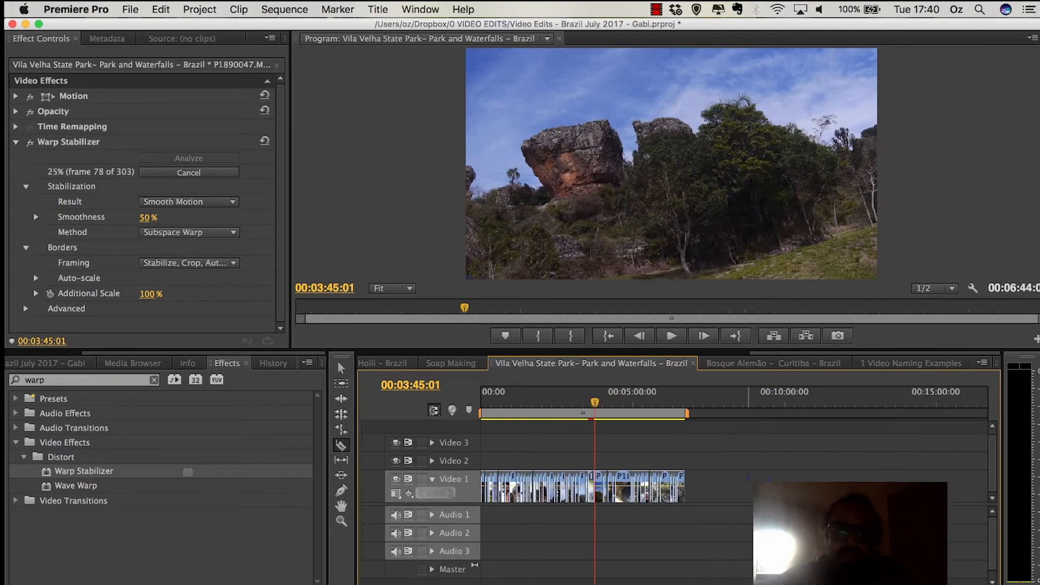
Step: Shift all clips in the sequence later by about one minute to leave an empty stretch at the start
{"action": "key", "text": "v"}
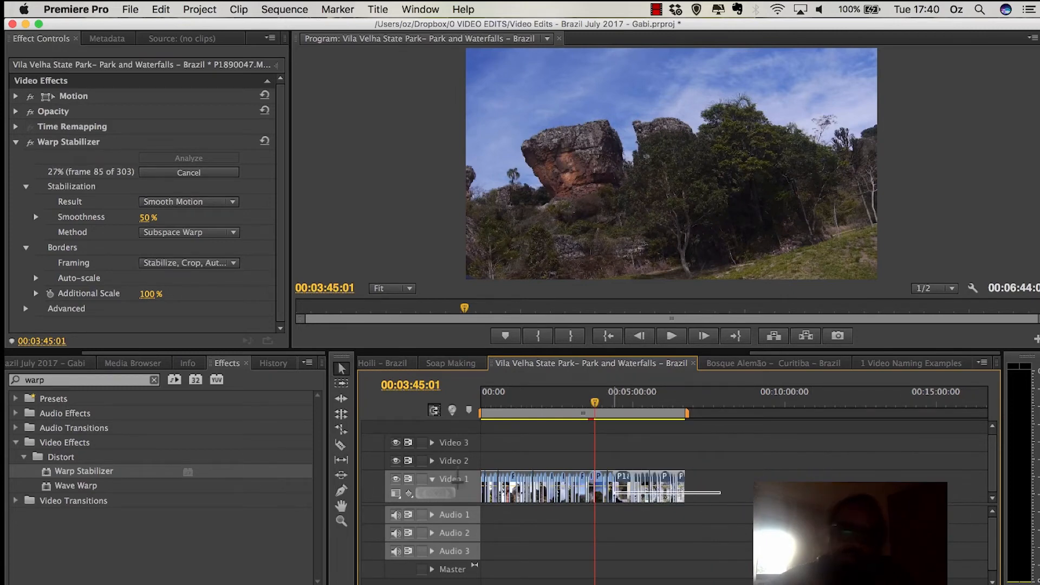
{"action": "key", "text": "super+a"}
{"action": "left_click_drag", "start_coordinate": [514, 490], "coordinate": [546, 490]}
Step: Shorten the work area so it runs from 00:00:00:00 to 00:00:05:09 in the empty stretch
{"action": "left_click", "coordinate": [514, 402]}
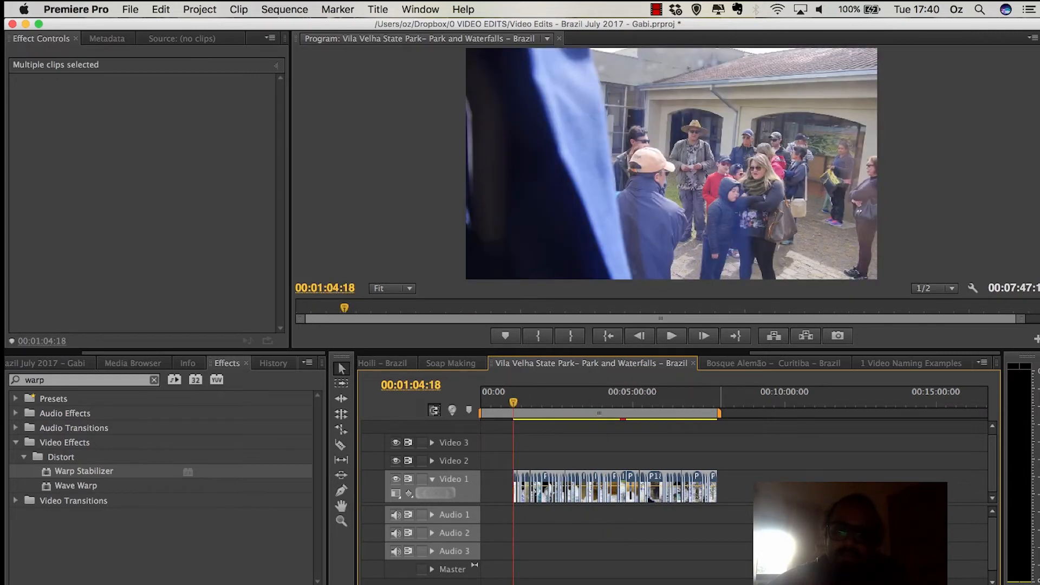
{"action": "left_click_drag", "start_coordinate": [720, 413], "coordinate": [514, 414]}
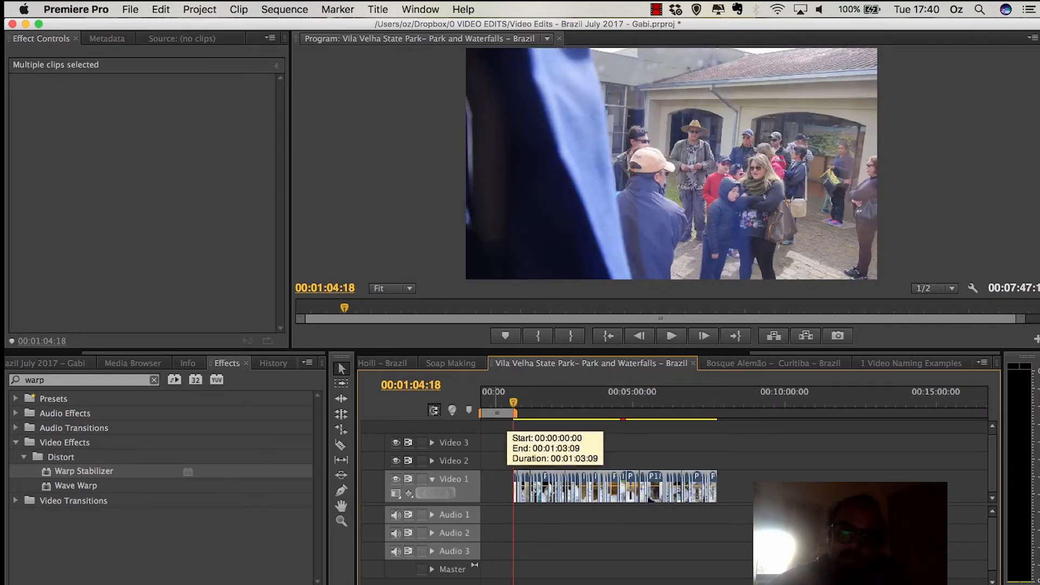
{"action": "left_click", "coordinate": [495, 401]}
{"action": "key", "text": "equal"}
{"action": "key", "text": "equal"}
{"action": "key", "text": "equal"}
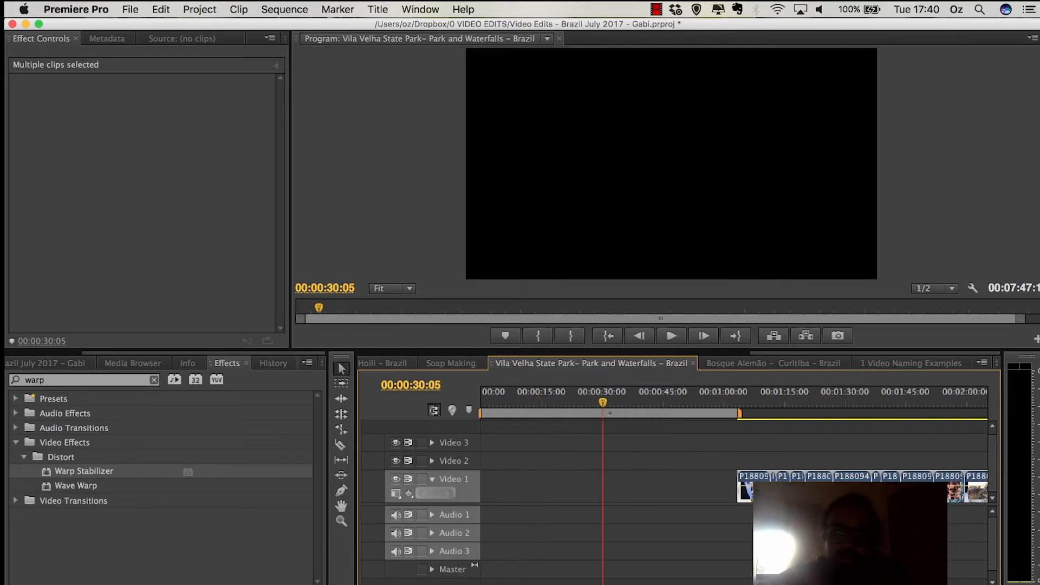
{"action": "left_click_drag", "start_coordinate": [734, 401], "coordinate": [522, 402]}
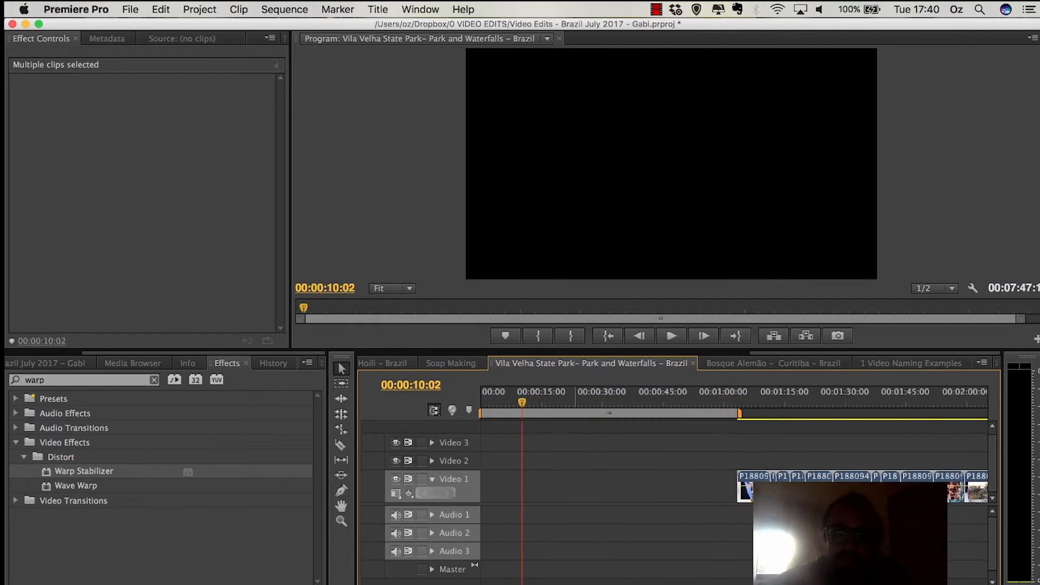
{"action": "left_click_drag", "start_coordinate": [739, 413], "coordinate": [523, 413]}
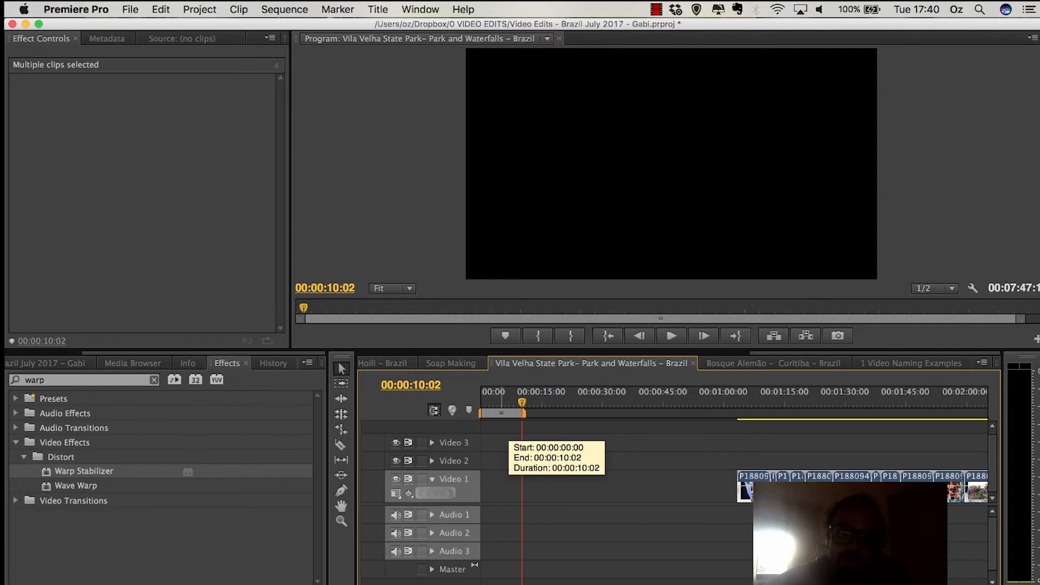
{"action": "left_click", "coordinate": [503, 400]}
{"action": "key", "text": "equal"}
{"action": "key", "text": "equal"}
{"action": "key", "text": "equal"}
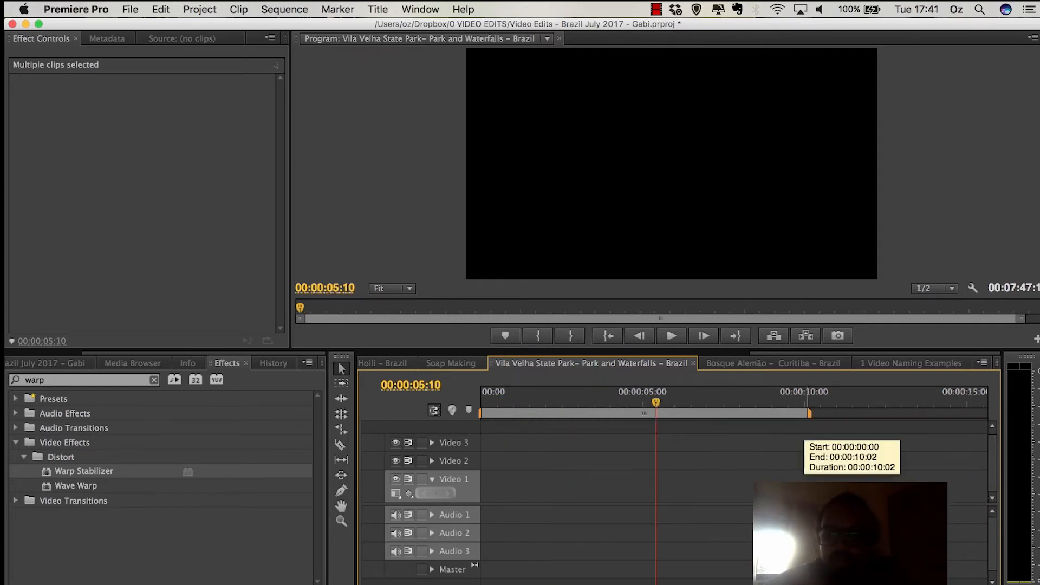
{"action": "left_click_drag", "start_coordinate": [791, 400], "coordinate": [677, 400]}
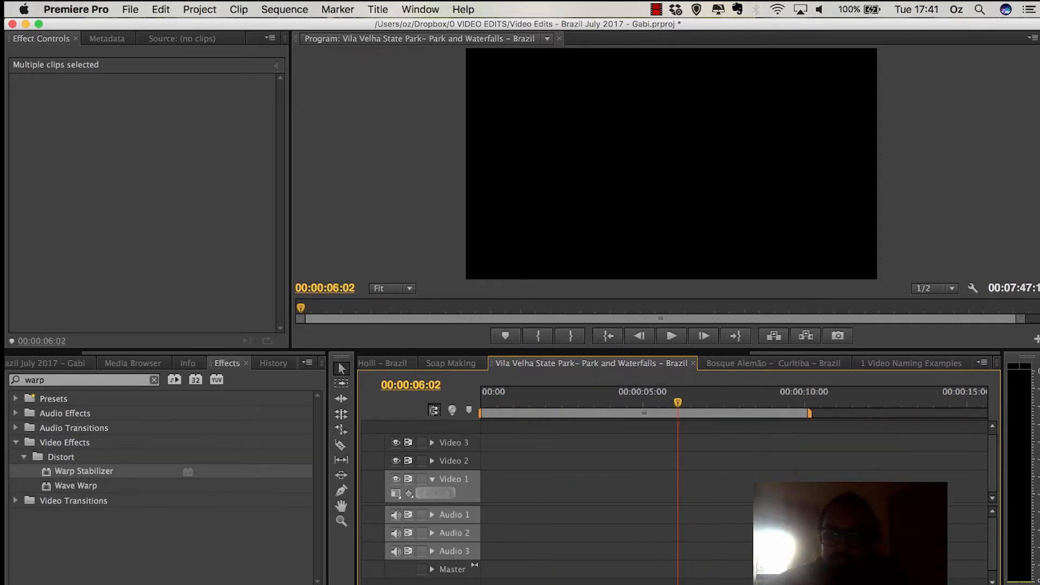
{"action": "left_click_drag", "start_coordinate": [809, 413], "coordinate": [657, 413]}
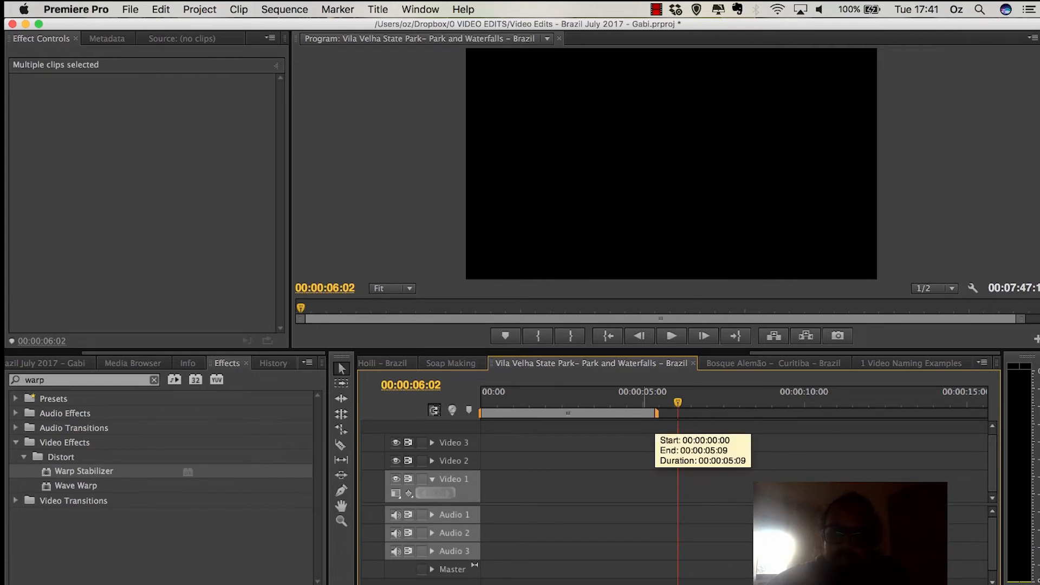
Step: Move the shortened work area along the timeline to the start of the first clip, P1880923.MP4
{"action": "key", "text": "minus"}
{"action": "key", "text": "minus"}
{"action": "key", "text": "minus"}
{"action": "key", "text": "minus"}
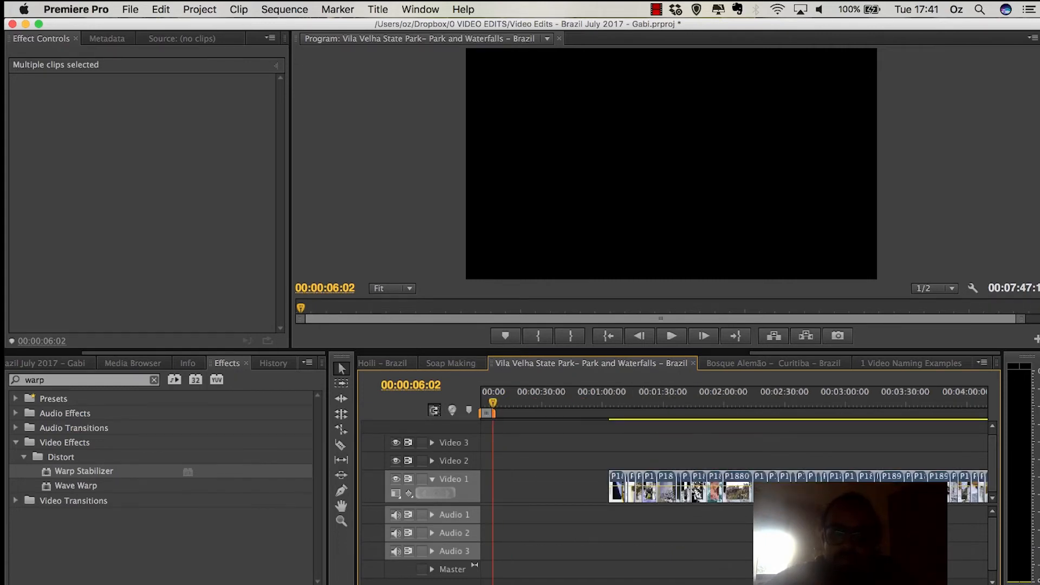
{"action": "left_click_drag", "start_coordinate": [486, 413], "coordinate": [623, 422]}
Step: Deselect the clips and move P1880923.MP4 earlier on Video 1, clear of the work area
{"action": "left_click", "coordinate": [615, 403]}
{"action": "key", "text": "equal"}
{"action": "key", "text": "equal"}
{"action": "key", "text": "equal"}
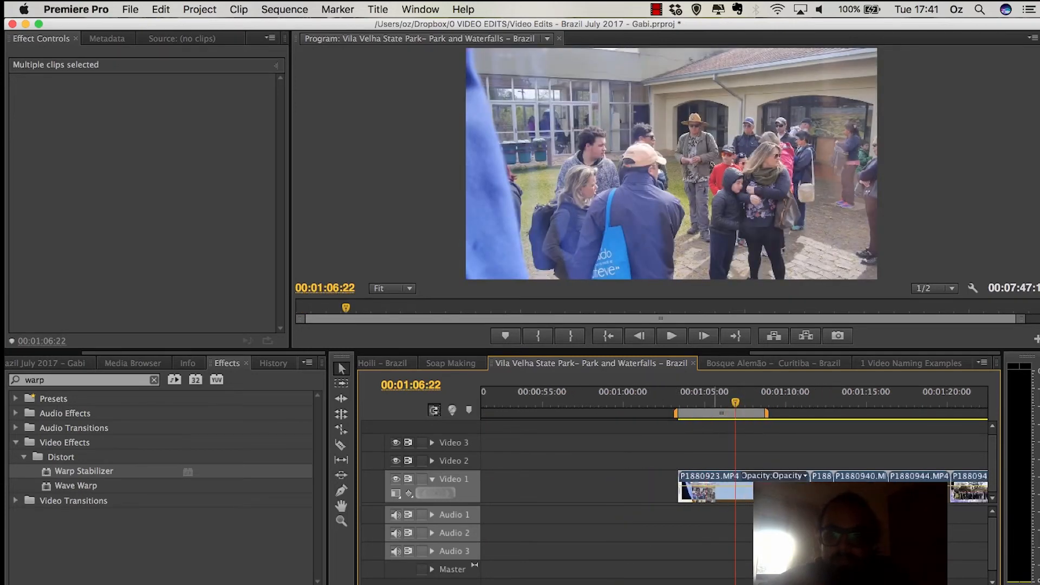
{"action": "left_click", "coordinate": [709, 458]}
{"action": "left_click_drag", "start_coordinate": [740, 490], "coordinate": [576, 490]}
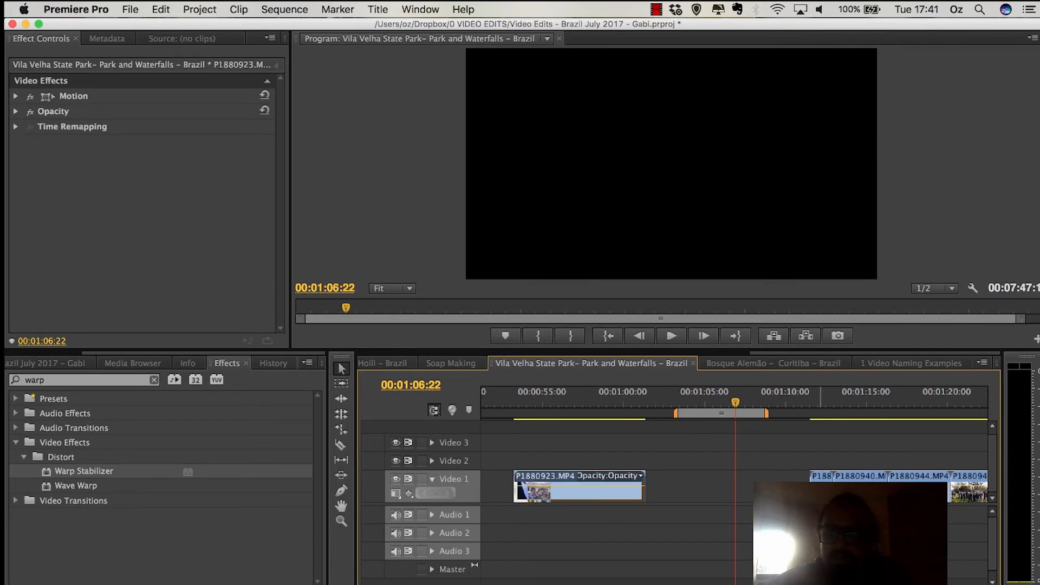
Step: Place P1880936.MP4 on Video 2 just before the work area and P1880940.MP4 on Video 1 at the work area's start
{"action": "left_click_drag", "start_coordinate": [819, 476], "coordinate": [690, 461]}
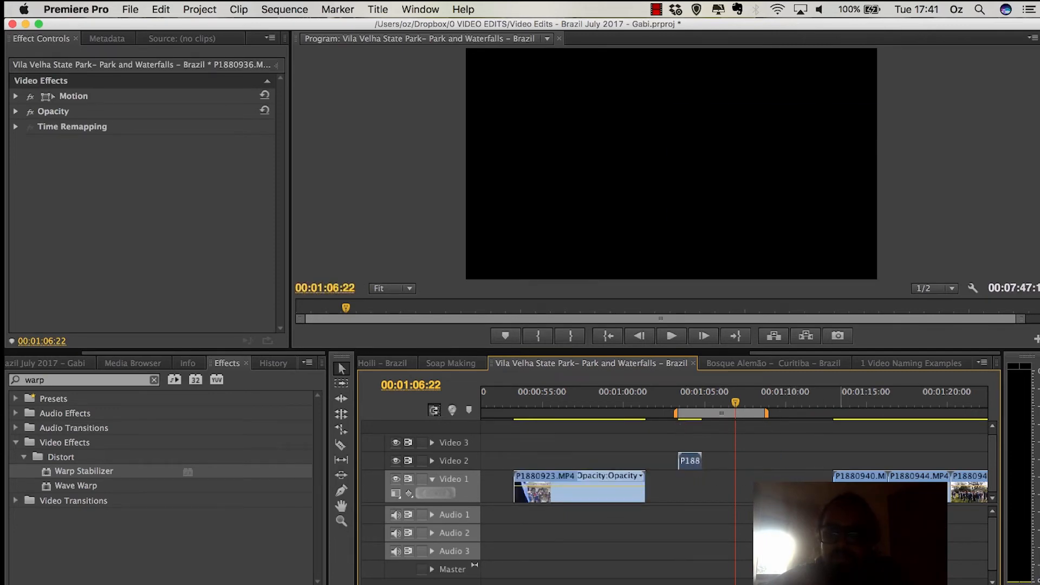
{"action": "left_click", "coordinate": [839, 403]}
{"action": "left_click_drag", "start_coordinate": [861, 476], "coordinate": [667, 465]}
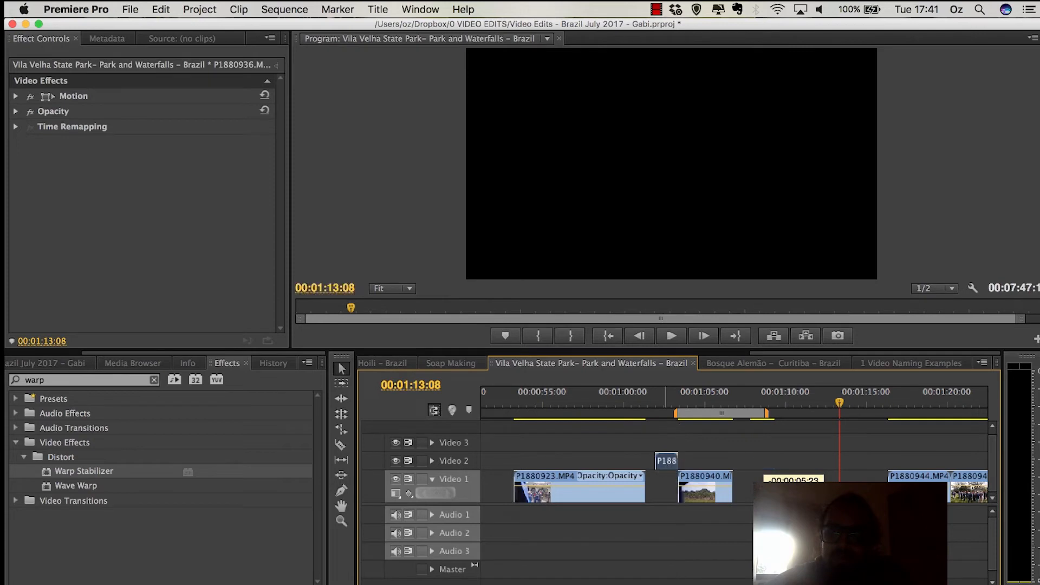
{"action": "left_click", "coordinate": [616, 401]}
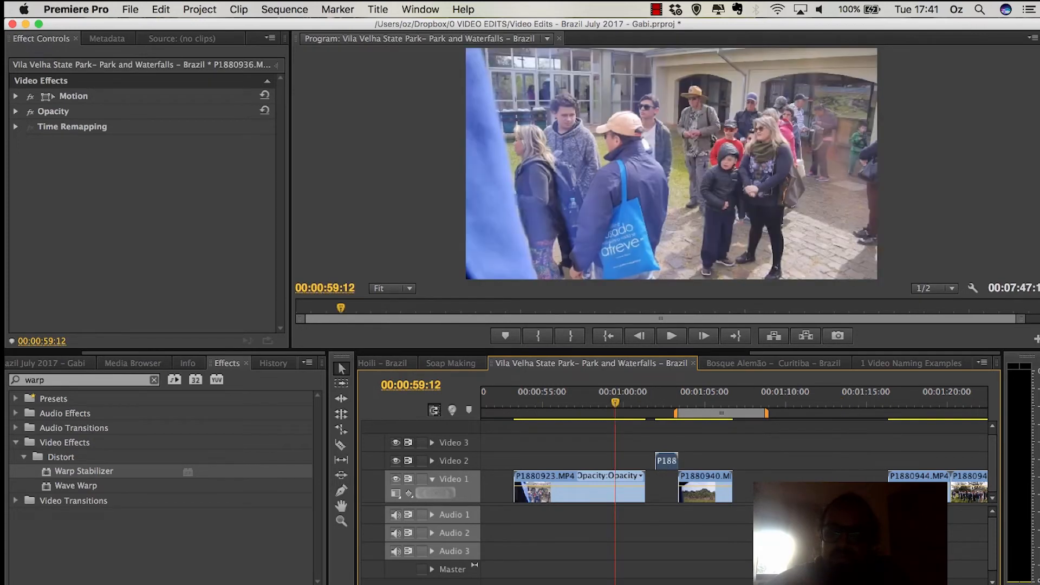
Step: Check the frames around the work area's start, and shift P1880940.MP4 slightly later on Video 1
{"action": "left_click", "coordinate": [659, 400]}
{"action": "left_click", "coordinate": [699, 401]}
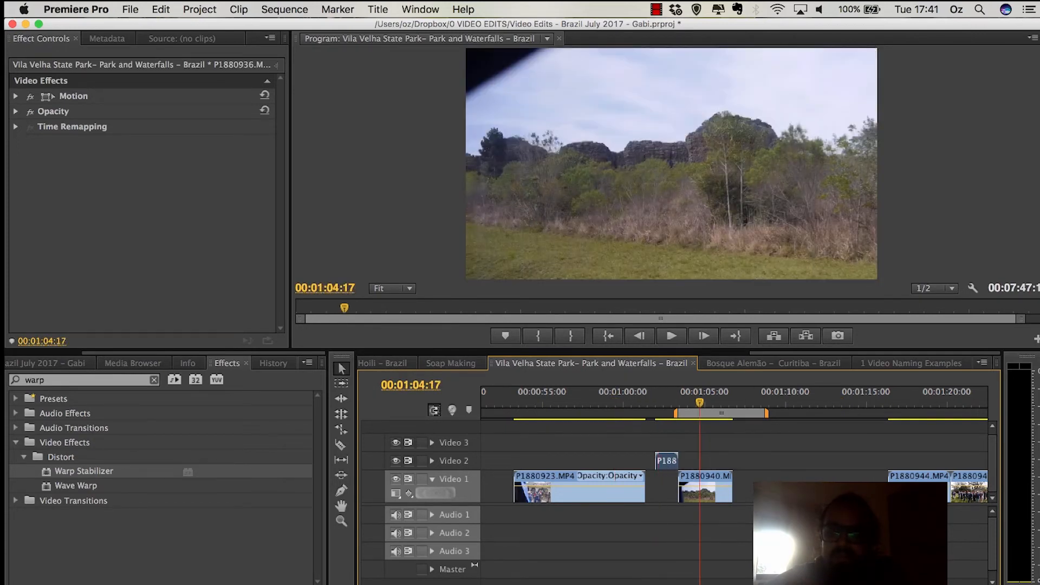
{"action": "left_click", "coordinate": [659, 401]}
{"action": "left_click", "coordinate": [615, 401]}
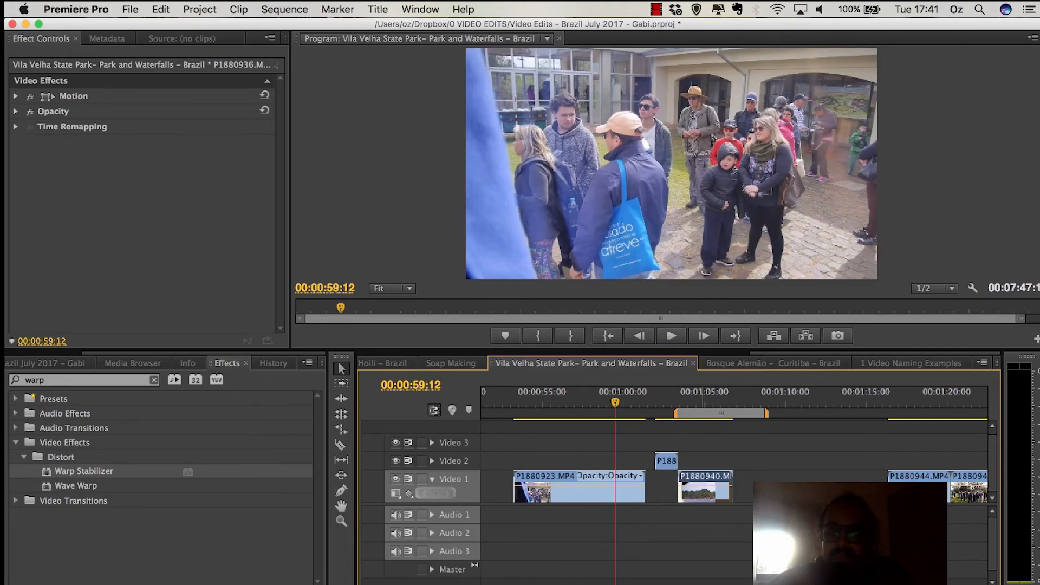
{"action": "left_click_drag", "start_coordinate": [704, 490], "coordinate": [714, 490]}
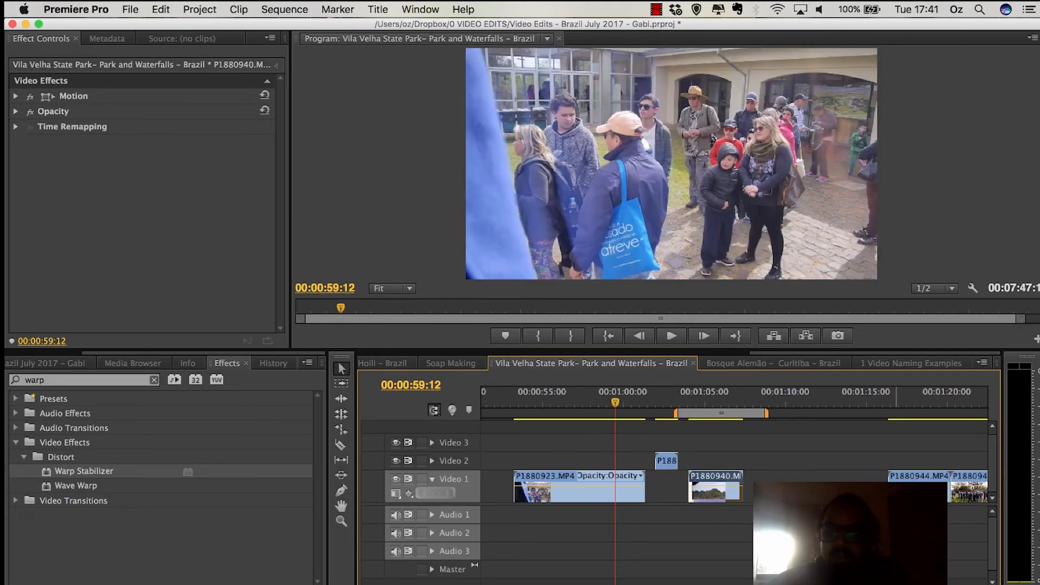
Step: Move P1880944.MP4, P1880948.MP4 and P1880949.MP4 earlier on Video 1, each following the previous clip with a small gap between them
{"action": "left_click_drag", "start_coordinate": [926, 491], "coordinate": [811, 491]}
{"action": "scroll", "coordinate": [811, 491], "scroll_direction": "right", "scroll_amount": 3}
{"action": "left_click_drag", "start_coordinate": [882, 491], "coordinate": [775, 491]}
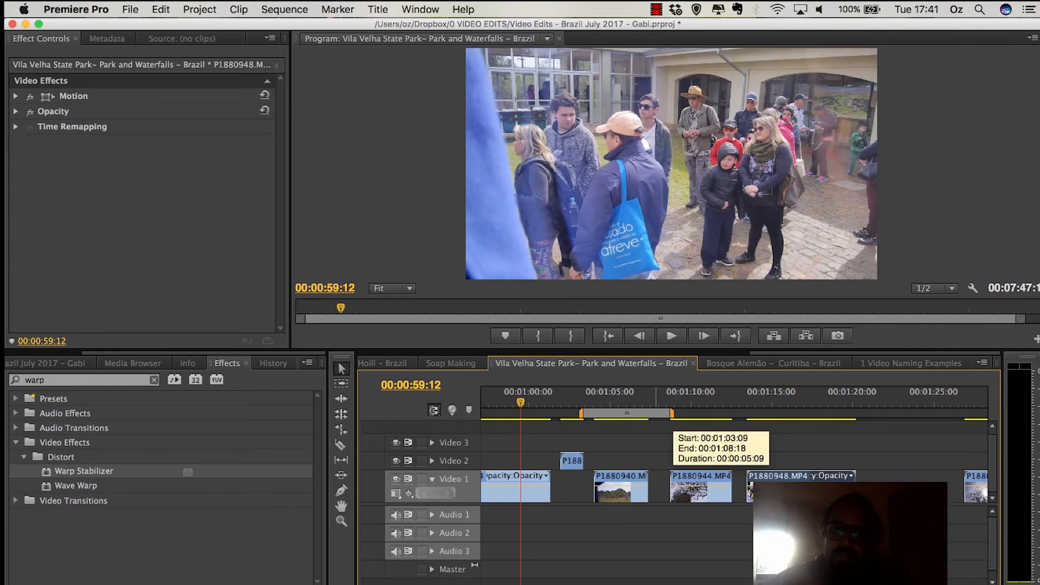
{"action": "scroll", "coordinate": [781, 490], "scroll_direction": "right", "scroll_amount": 3}
{"action": "left_click_drag", "start_coordinate": [908, 490], "coordinate": [812, 490]}
{"action": "scroll", "coordinate": [592, 419], "scroll_direction": "left", "scroll_amount": 2}
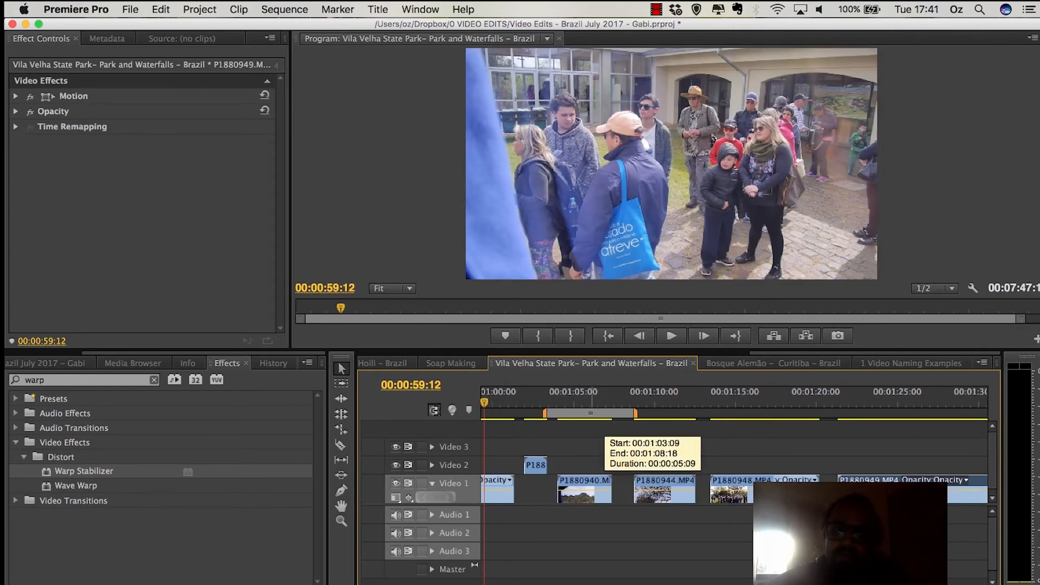
Step: Play the opening of P1880940.MP4 and trim a sliver off its start
{"action": "left_click", "coordinate": [557, 396]}
{"action": "key", "text": "space"}
{"action": "key", "text": "equal"}
{"action": "key", "text": "space"}
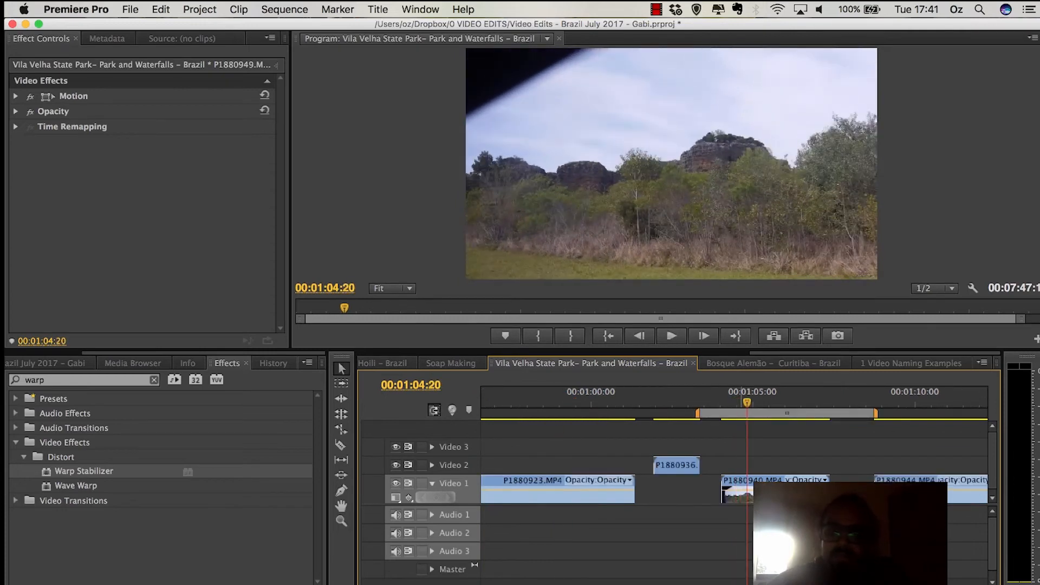
{"action": "left_click", "coordinate": [723, 398]}
{"action": "key", "text": "space"}
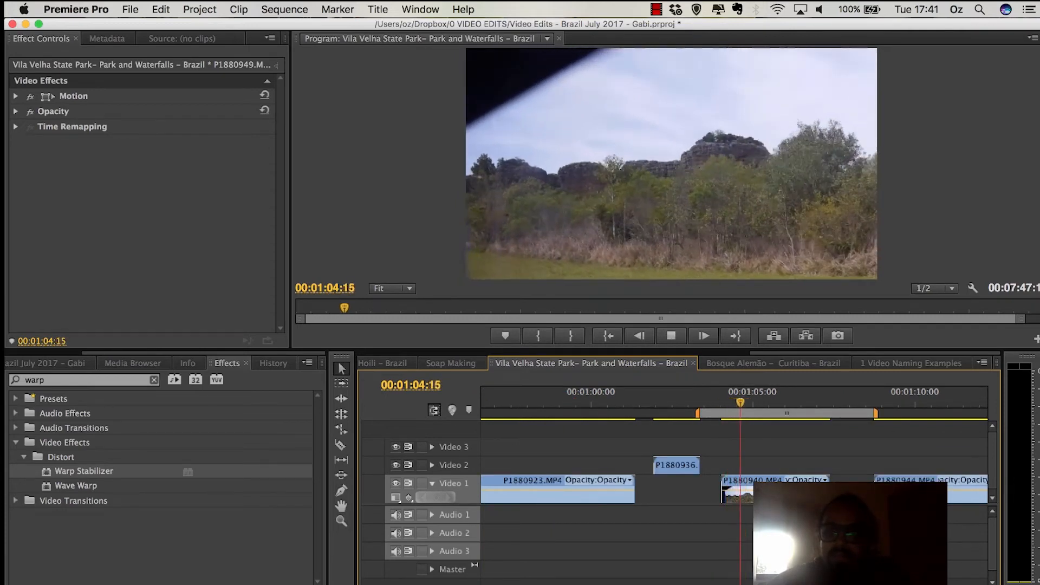
{"action": "key", "text": "space"}
{"action": "mouse_move", "coordinate": [723, 491]}
{"action": "left_mouse_down"}
{"action": "mouse_move", "coordinate": [736, 493]}
{"action": "mouse_move", "coordinate": [724, 493]}
{"action": "left_mouse_up"}
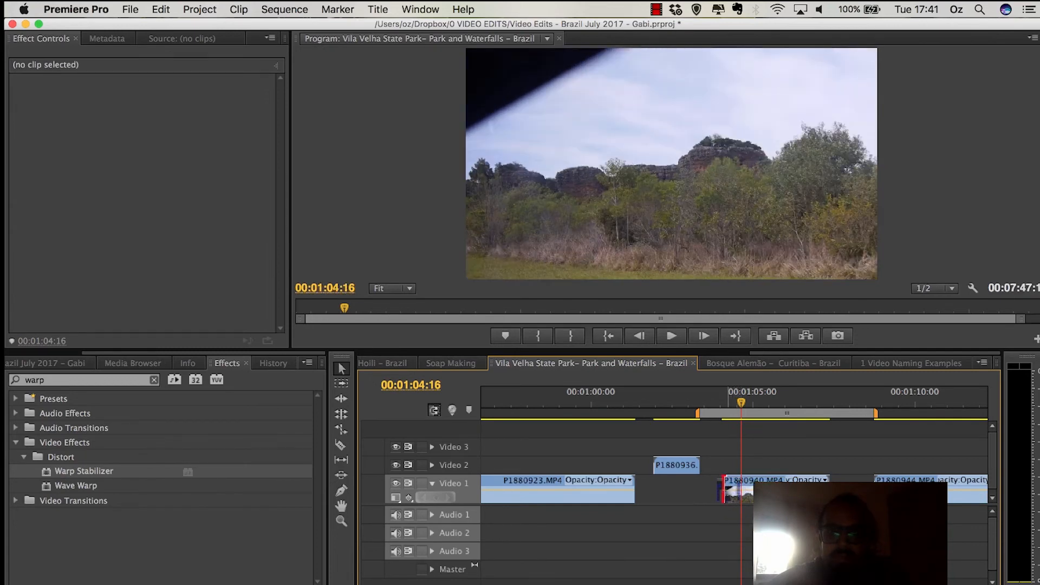
Step: Play P1880940.MP4 through and again from its start, examining the shake and the dark edge in the shot
{"action": "key", "text": "c"}
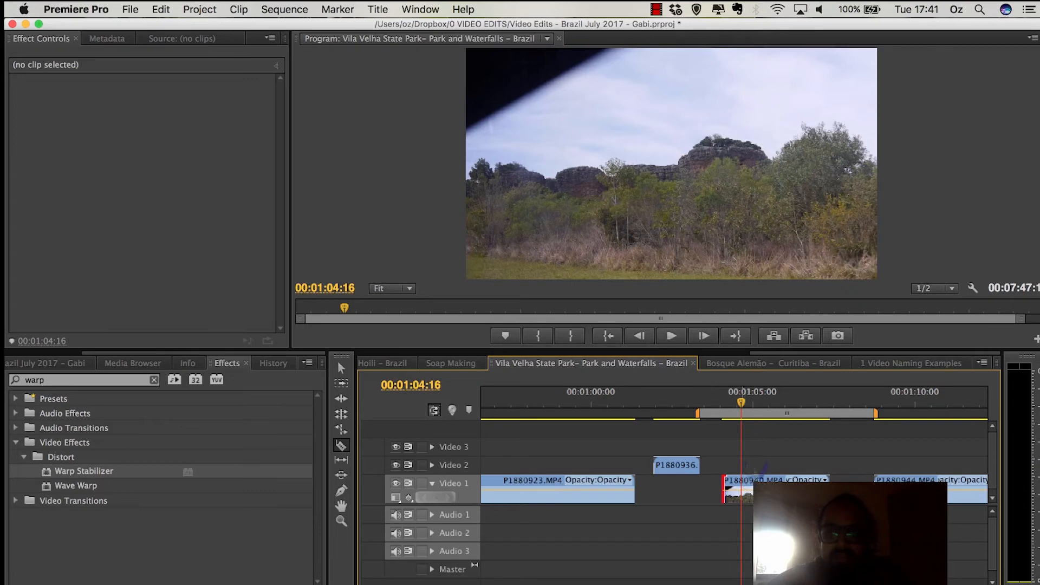
{"action": "key", "text": "space"}
{"action": "key", "text": "space"}
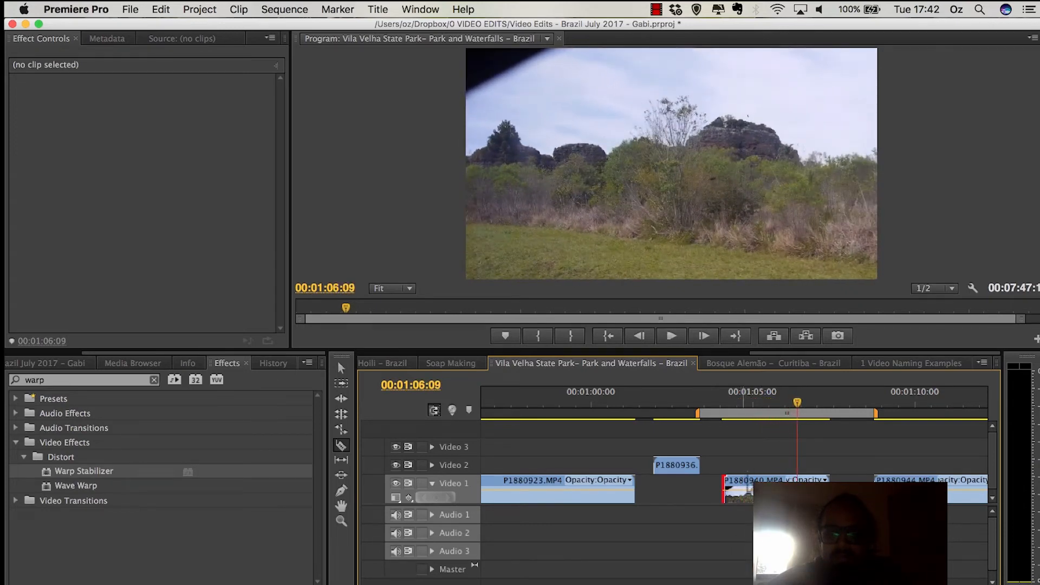
{"action": "key", "text": "v"}
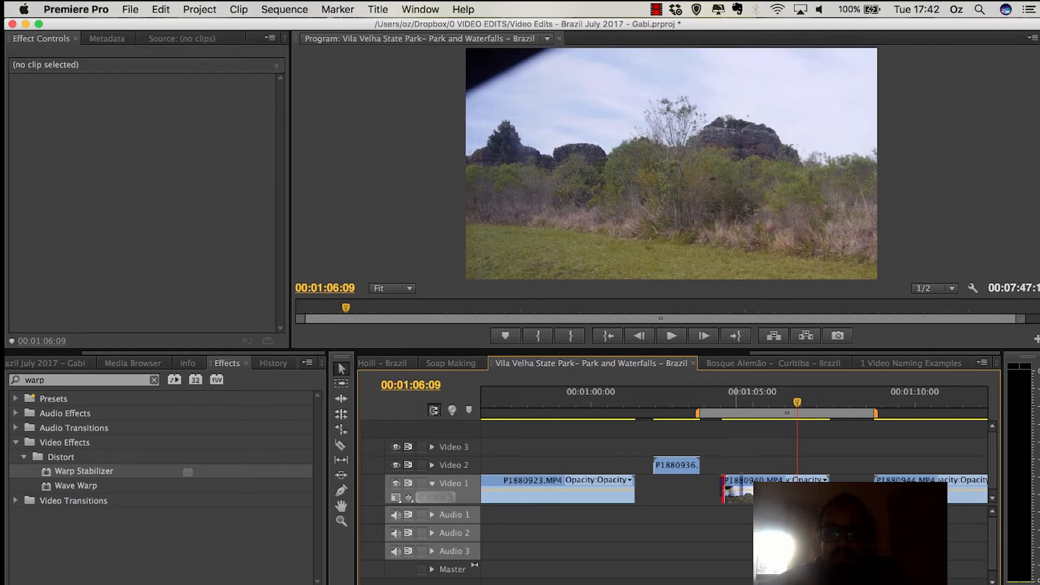
{"action": "left_click", "coordinate": [726, 402]}
{"action": "key", "text": "equal"}
{"action": "key", "text": "equal"}
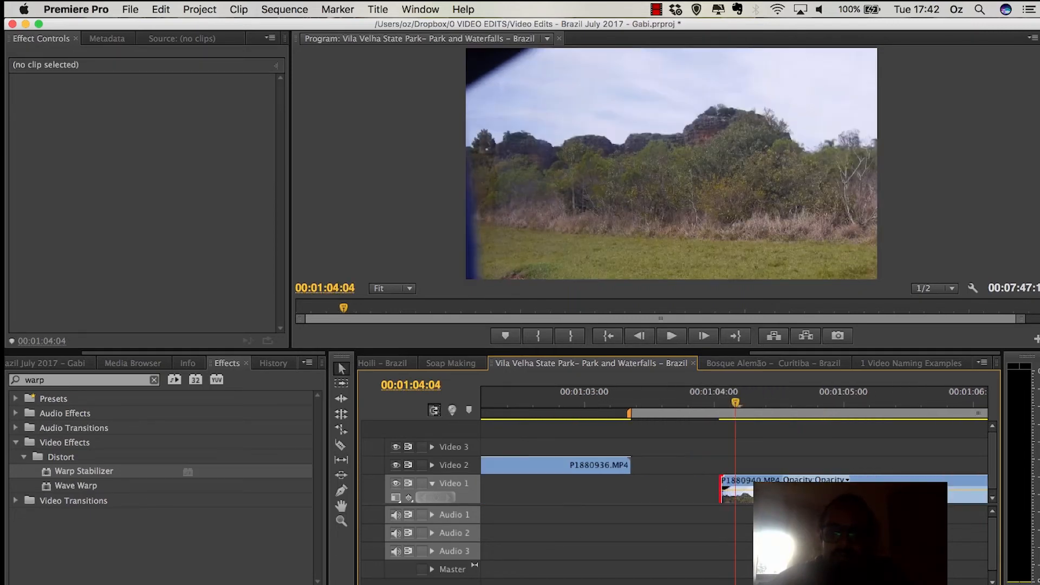
{"action": "key", "text": "space"}
{"action": "key", "text": "minus"}
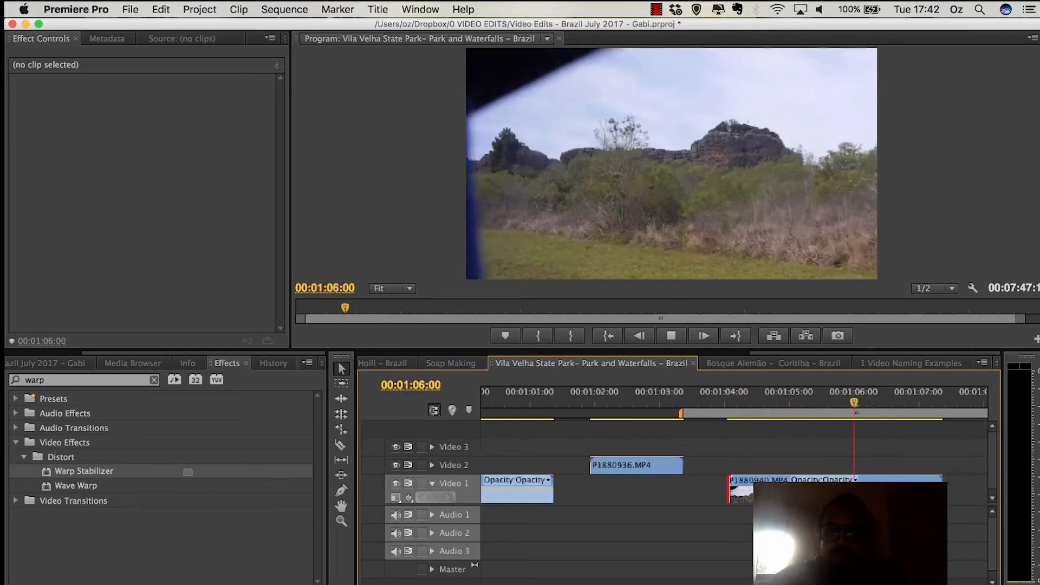
{"action": "key", "text": "space"}
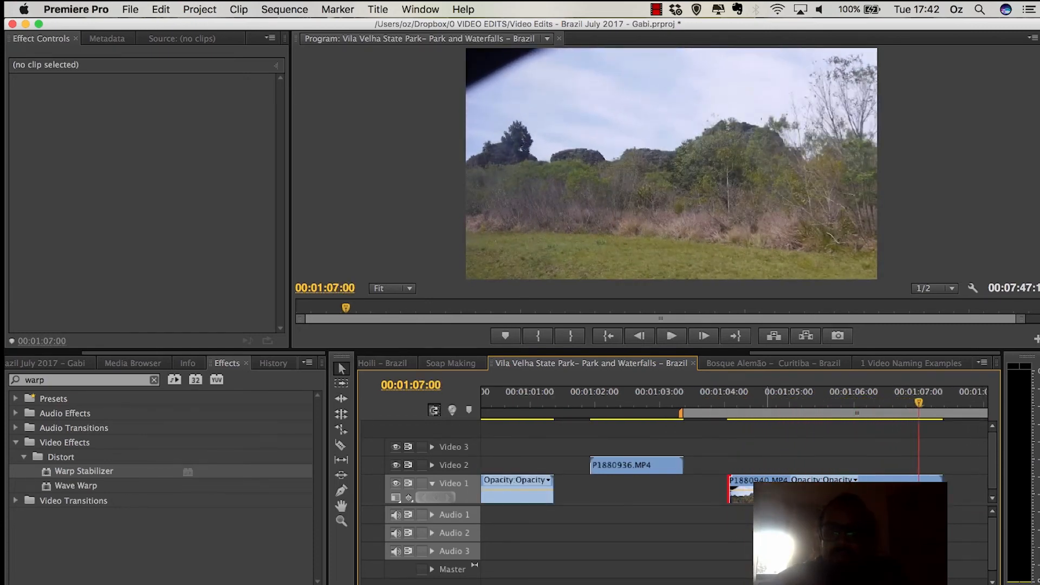
Step: Apply the Warp Stabilizer effect to P1880940.MP4 on Video 1
{"action": "left_click", "coordinate": [765, 492]}
{"action": "left_click_drag", "start_coordinate": [84, 471], "coordinate": [776, 488]}
{"action": "key", "text": "minus"}
{"action": "key", "text": "minus"}
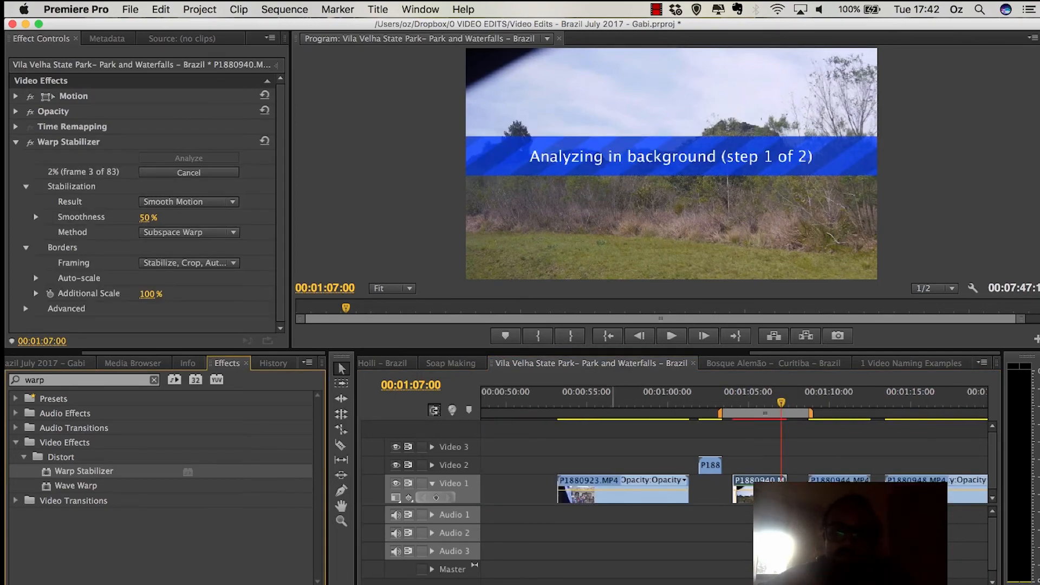
Step: Skim the later clips of the Vila Velha State Park sequence for an already stabilized example shot
{"action": "left_click", "coordinate": [593, 395]}
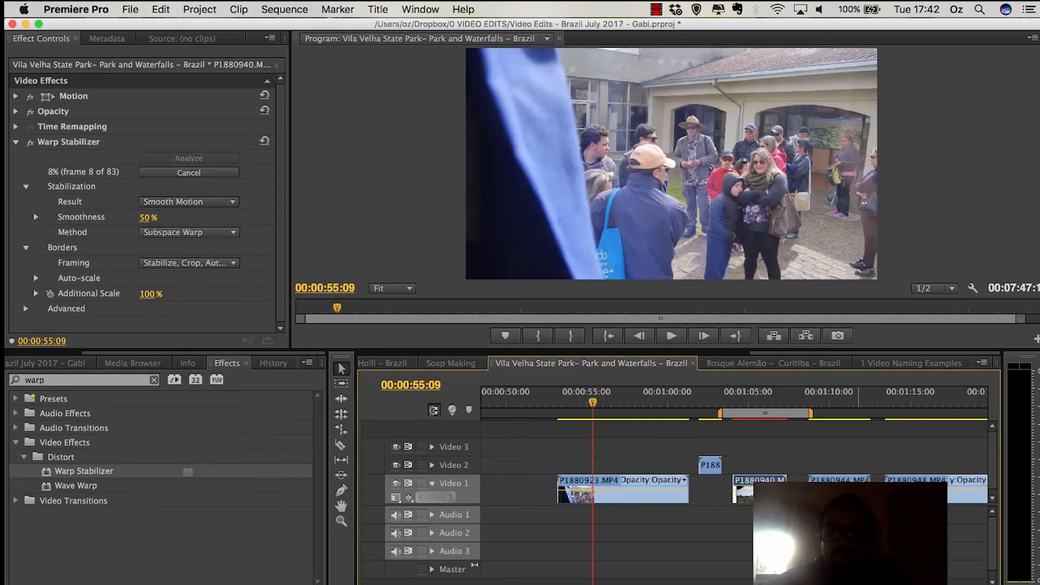
{"action": "left_click", "coordinate": [858, 395]}
{"action": "scroll", "coordinate": [857, 395], "scroll_direction": "right", "scroll_amount": 5}
{"action": "left_click", "coordinate": [774, 396]}
{"action": "key", "text": "minus"}
{"action": "key", "text": "minus"}
{"action": "key", "text": "minus"}
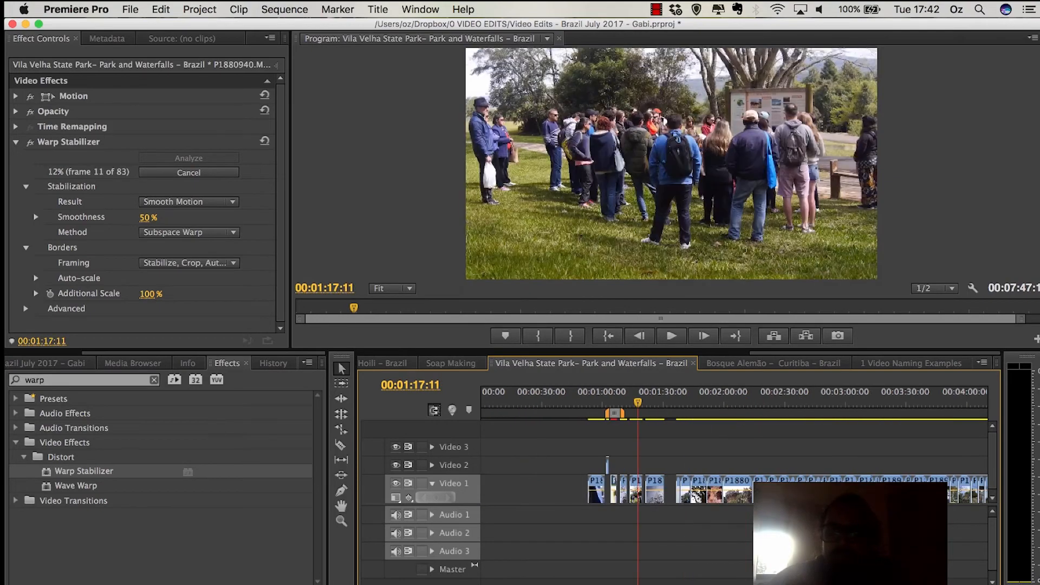
{"action": "left_click_drag", "start_coordinate": [728, 395], "coordinate": [894, 395]}
{"action": "scroll", "coordinate": [895, 395], "scroll_direction": "right", "scroll_amount": 5}
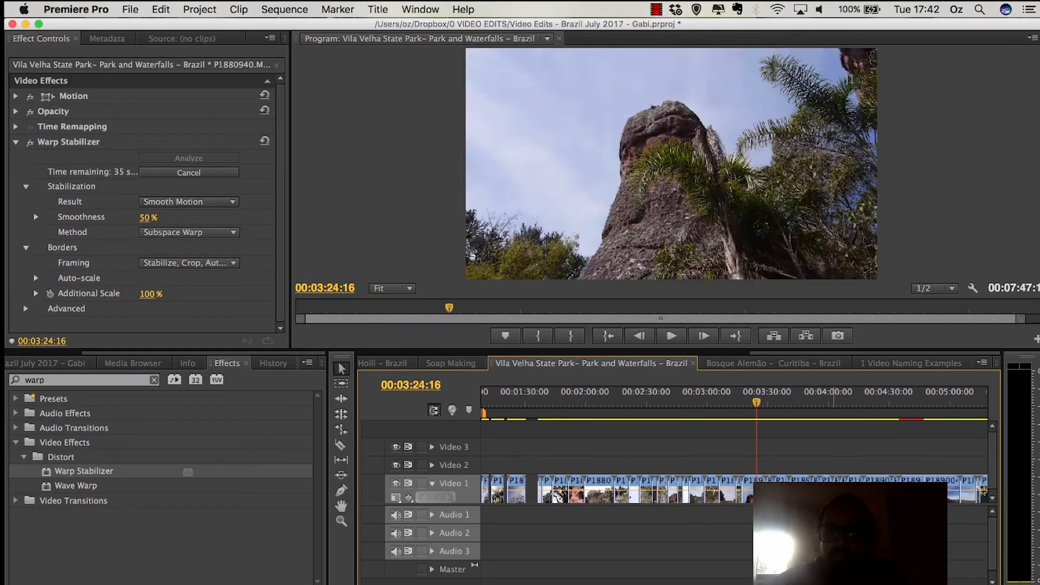
Step: Find the first P1890047.MP4 clip of the rock formations in the sequence and play it
{"action": "left_click_drag", "start_coordinate": [793, 395], "coordinate": [842, 395]}
{"action": "key", "text": "space"}
{"action": "scroll", "coordinate": [851, 395], "scroll_direction": "right", "scroll_amount": 5}
{"action": "left_click", "coordinate": [843, 396]}
{"action": "key", "text": "="}
{"action": "key", "text": "="}
{"action": "key", "text": "space"}
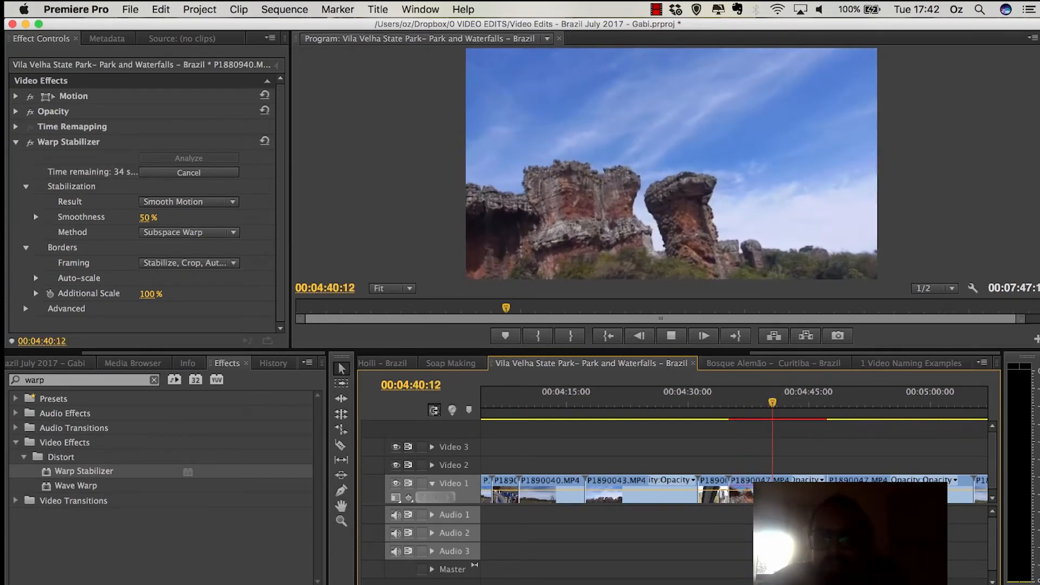
{"action": "key", "text": "space"}
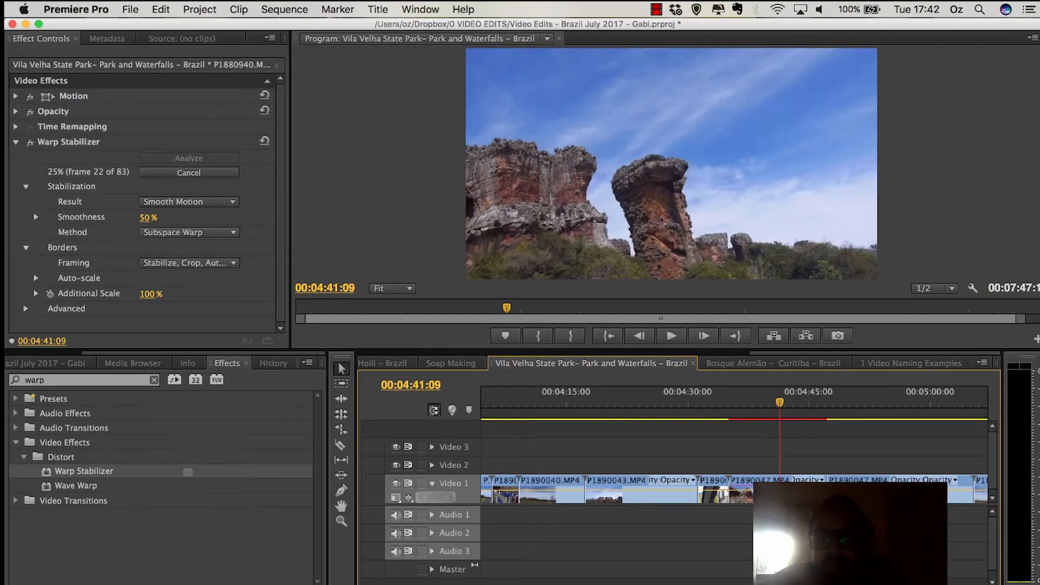
{"action": "key", "text": "space"}
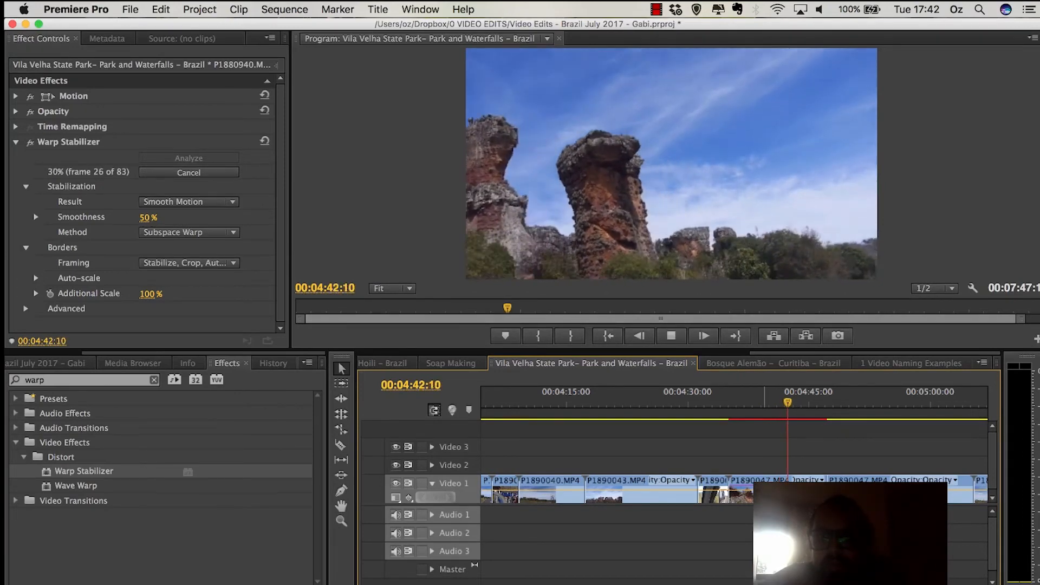
Step: Replay P1890047.MP4 from near its start to examine the stabilized motion, with its Warp Stabilizer settings collapsed
{"action": "left_click", "coordinate": [735, 399]}
{"action": "left_click", "coordinate": [741, 400]}
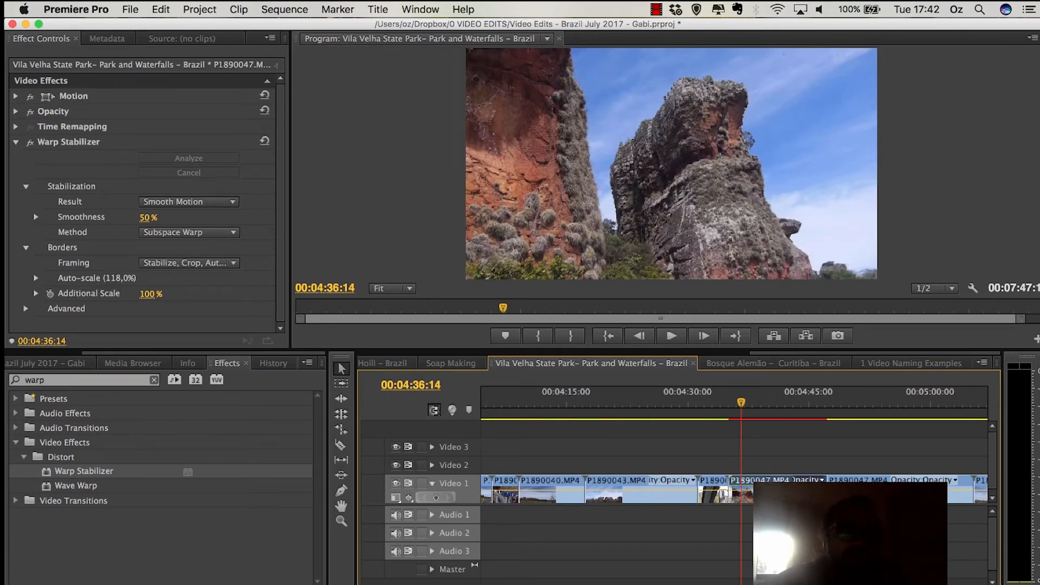
{"action": "left_click", "coordinate": [16, 142]}
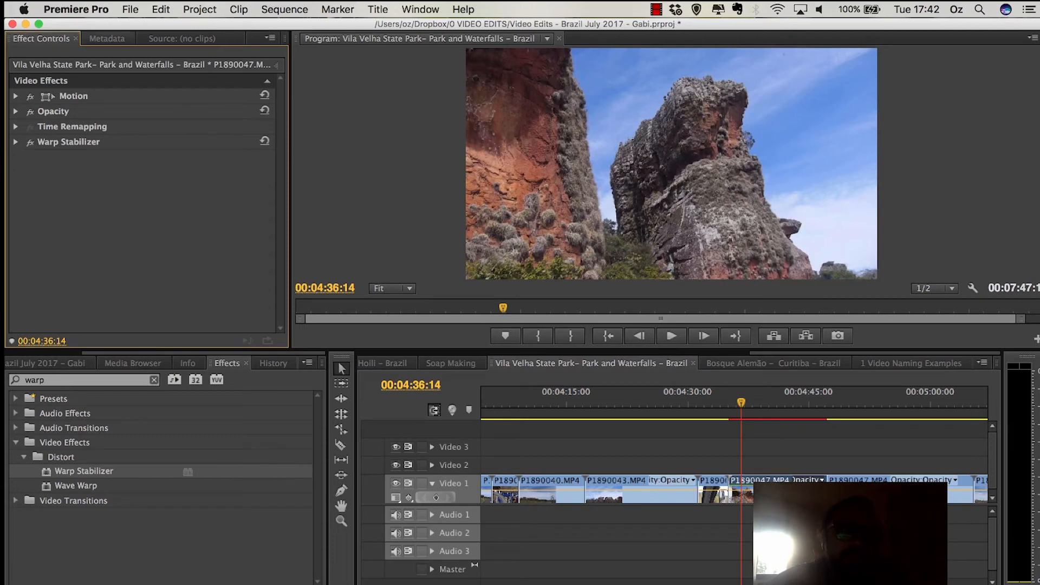
{"action": "key", "text": "space"}
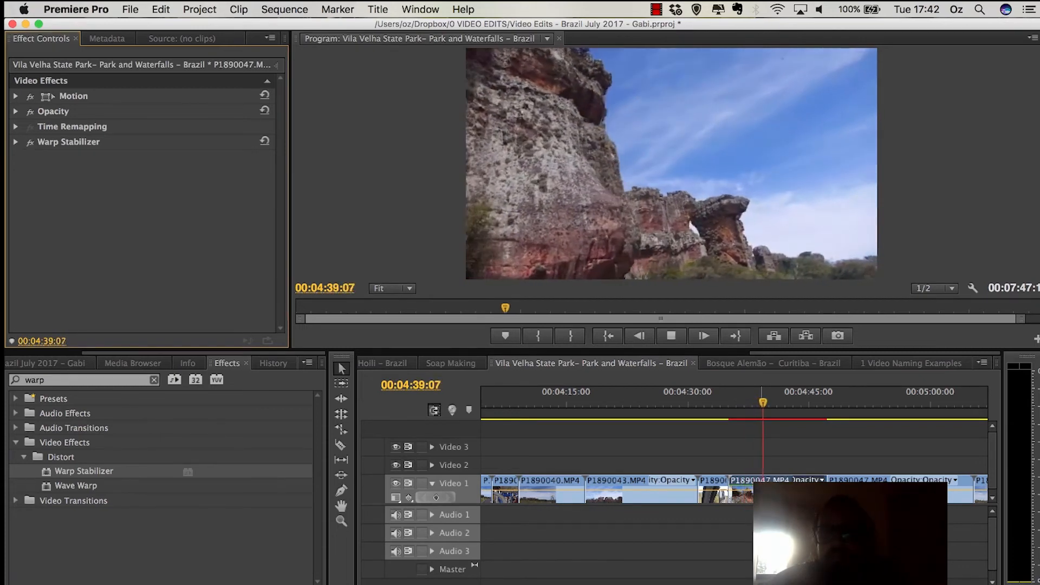
{"action": "key", "text": "space"}
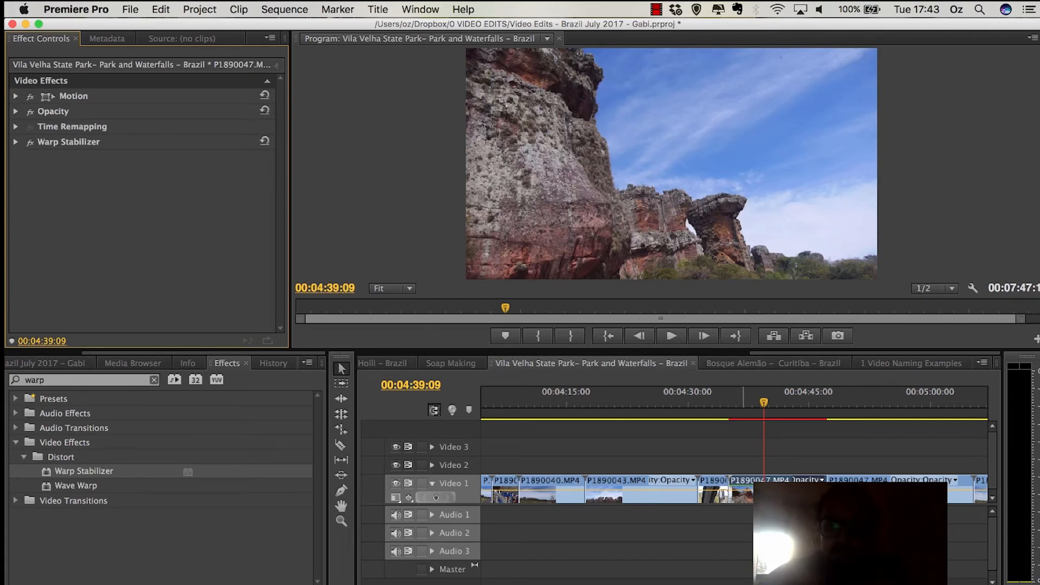
Step: View the whole Vila Velha State Park timeline, and switch to the Santa Felicidade sequence to scrub through its clips
{"action": "left_click", "coordinate": [743, 397]}
{"action": "key", "text": "minus"}
{"action": "key", "text": "minus"}
{"action": "key", "text": "minus"}
{"action": "key", "text": "minus"}
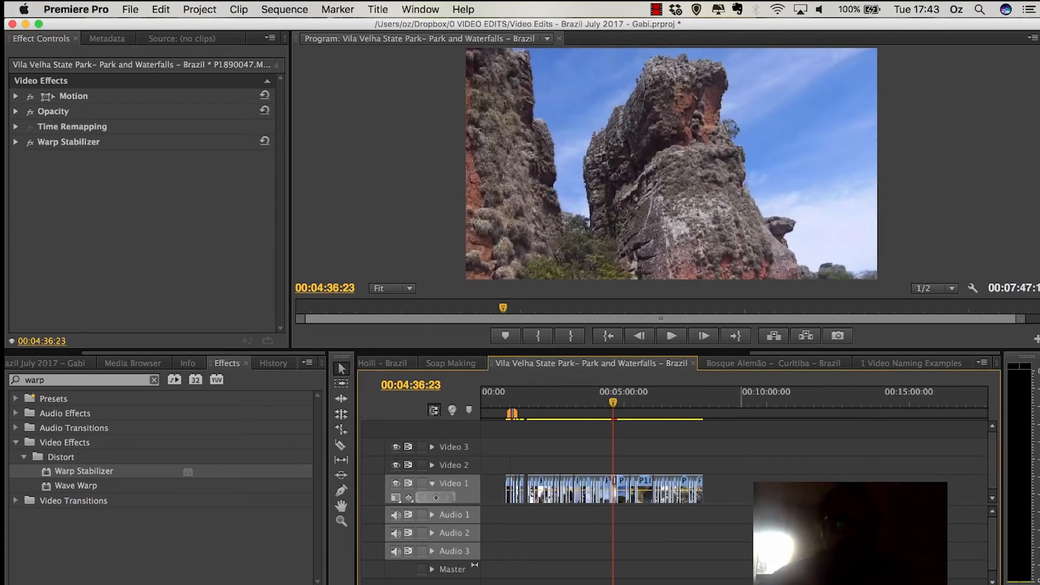
{"action": "scroll", "coordinate": [677, 363], "scroll_direction": "down", "scroll_amount": 2}
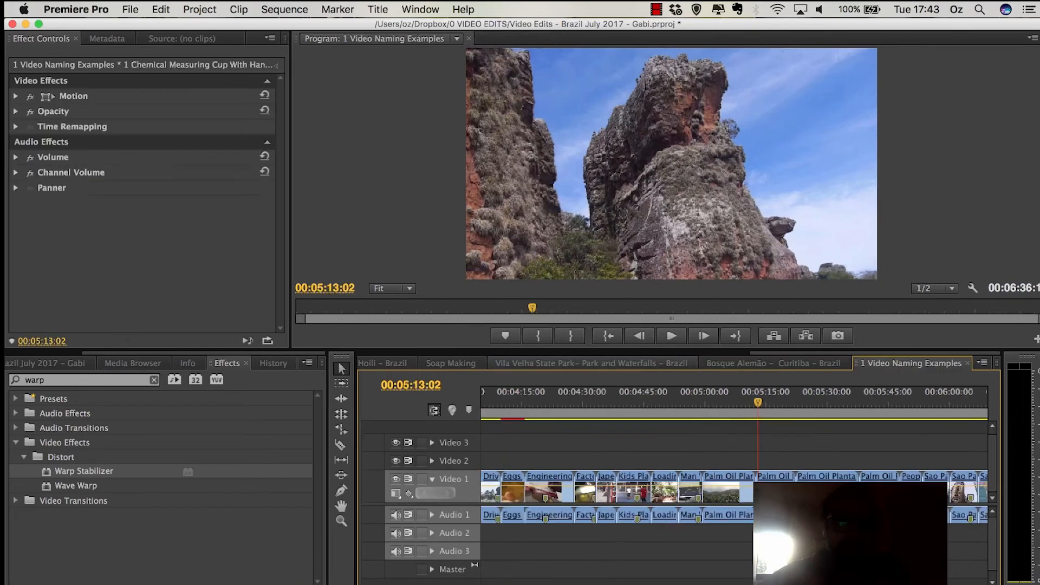
{"action": "scroll", "coordinate": [677, 363], "scroll_direction": "up", "scroll_amount": 12}
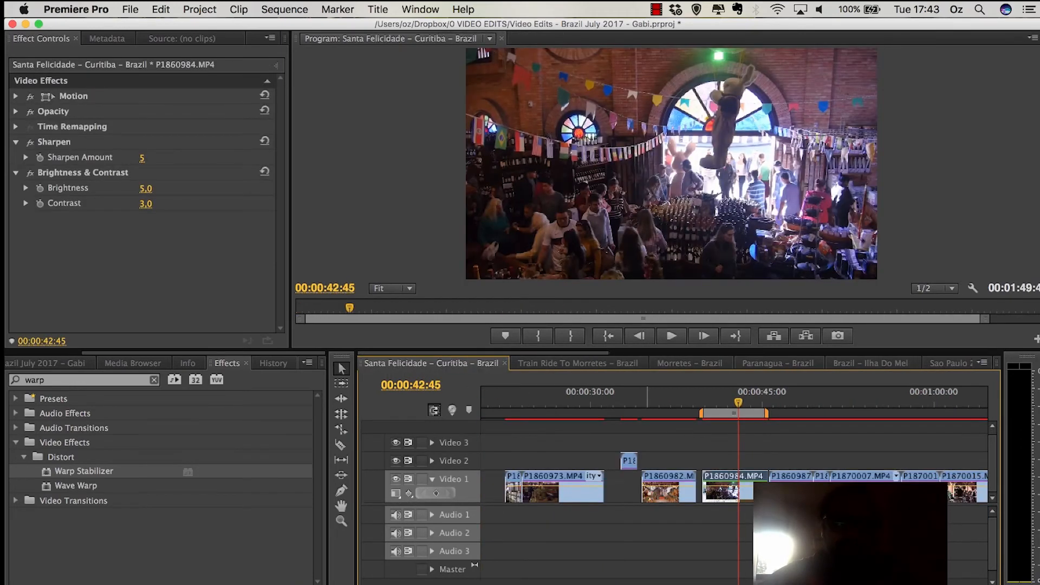
{"action": "key", "text": "minus"}
{"action": "key", "text": "minus"}
{"action": "key", "text": "minus"}
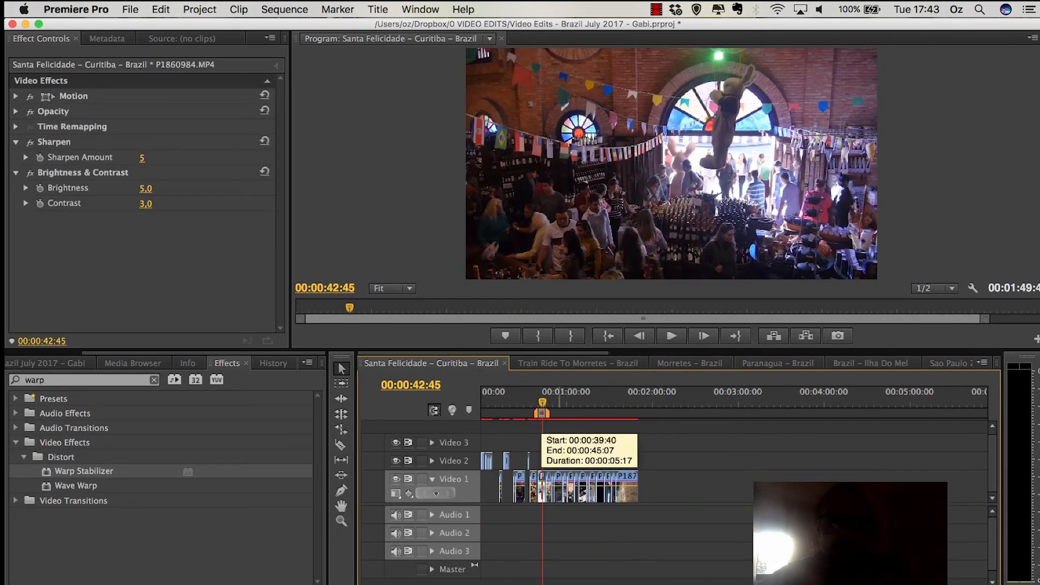
{"action": "left_click_drag", "start_coordinate": [561, 401], "coordinate": [620, 401]}
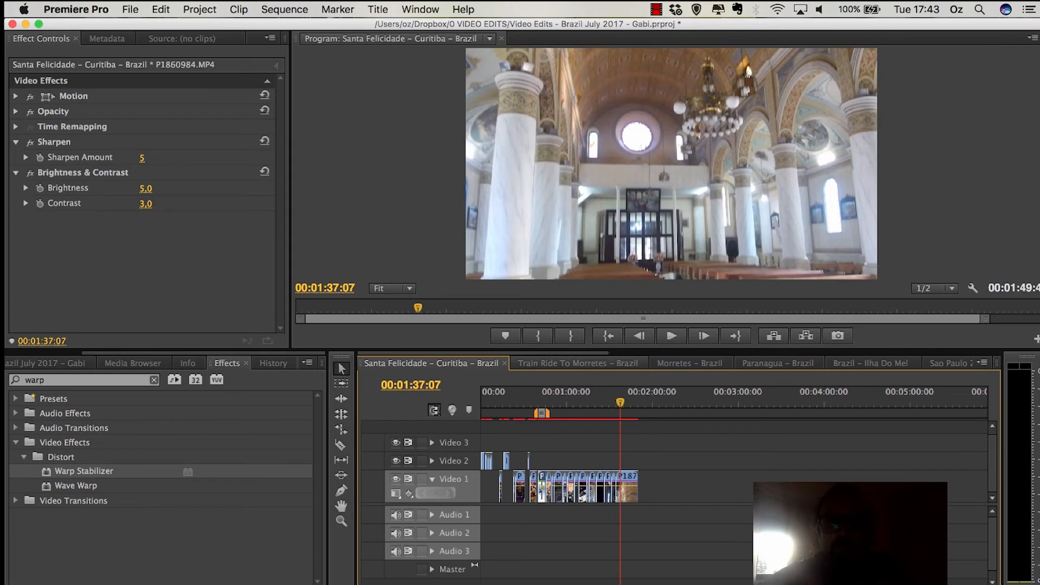
Step: Look over the timelines of the Train Ride To Morretes, Morretes and Paranagua sequences
{"action": "left_click", "coordinate": [578, 364]}
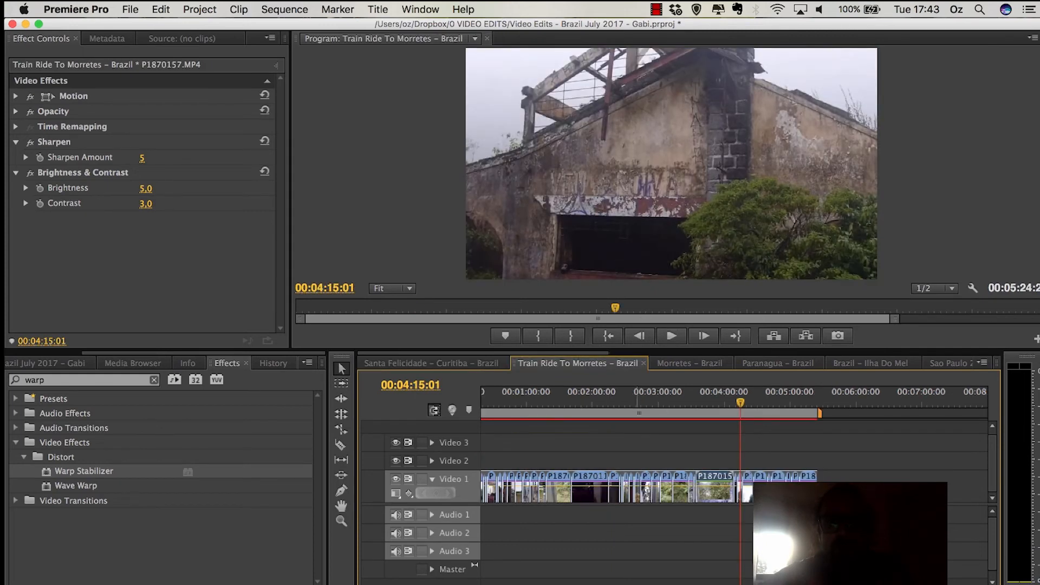
{"action": "left_click", "coordinate": [431, 363]}
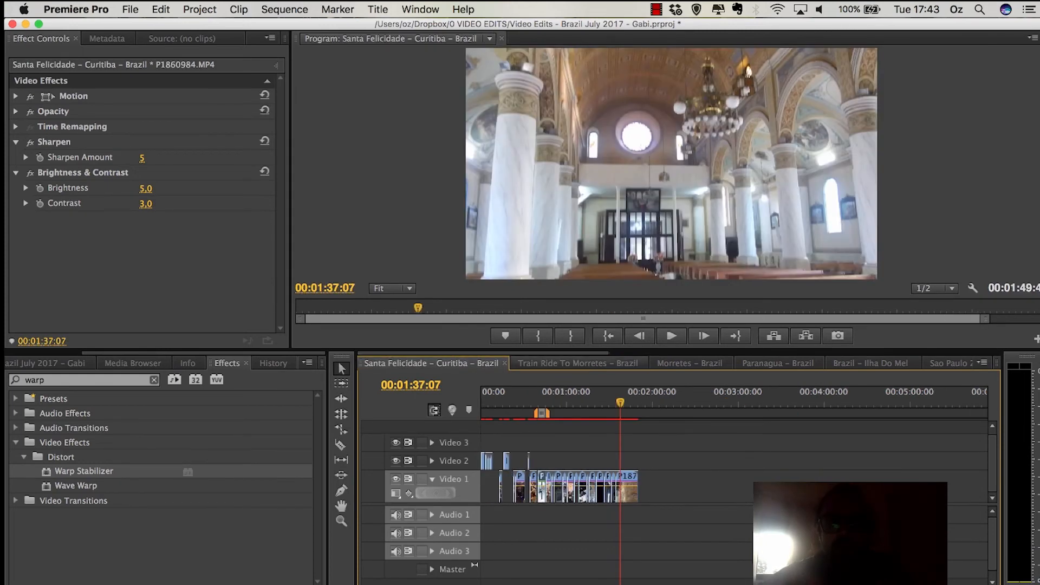
{"action": "left_click", "coordinate": [579, 363]}
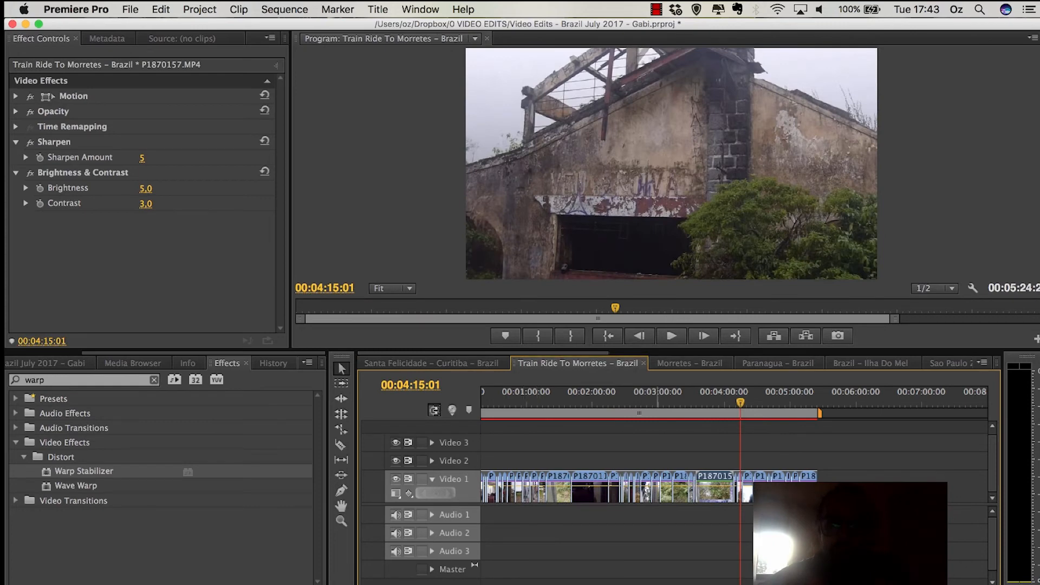
{"action": "left_click", "coordinate": [689, 364]}
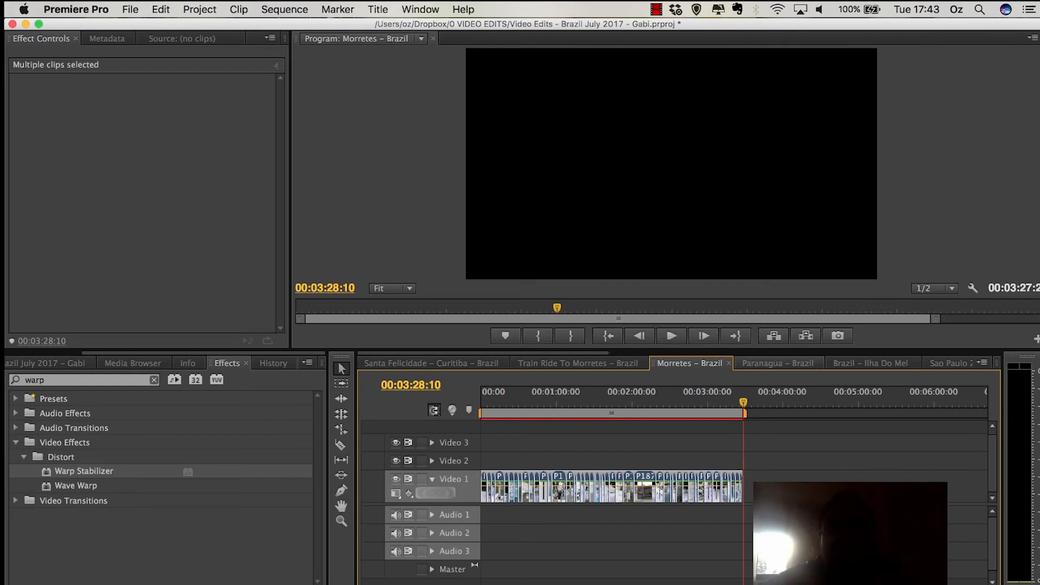
{"action": "left_click", "coordinate": [778, 363]}
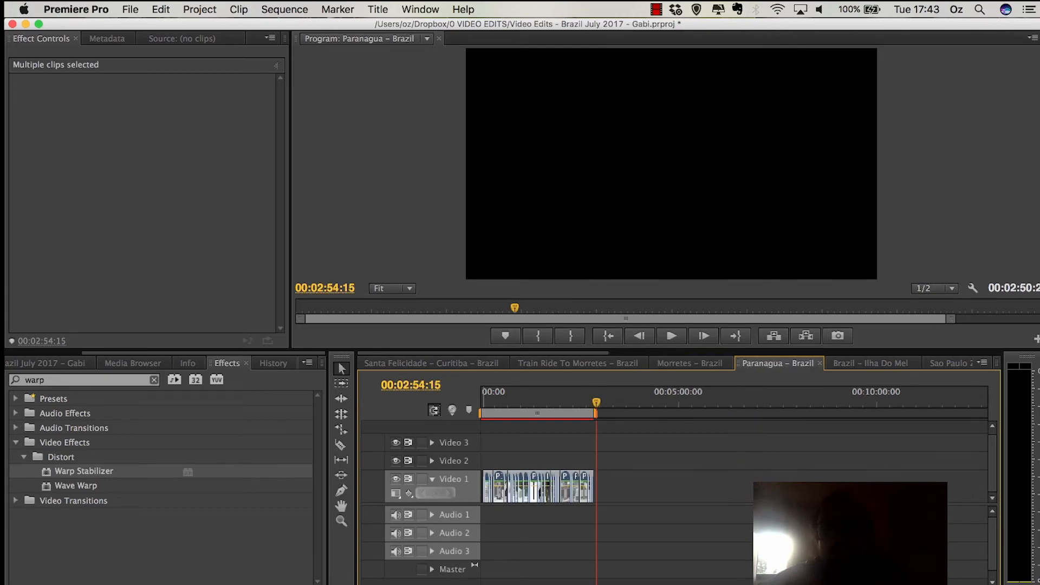
Step: Scrub through the Paranagua sequence and the P1860984.MP4 market clip in the Santa Felicidade sequence
{"action": "left_click_drag", "start_coordinate": [487, 398], "coordinate": [542, 398]}
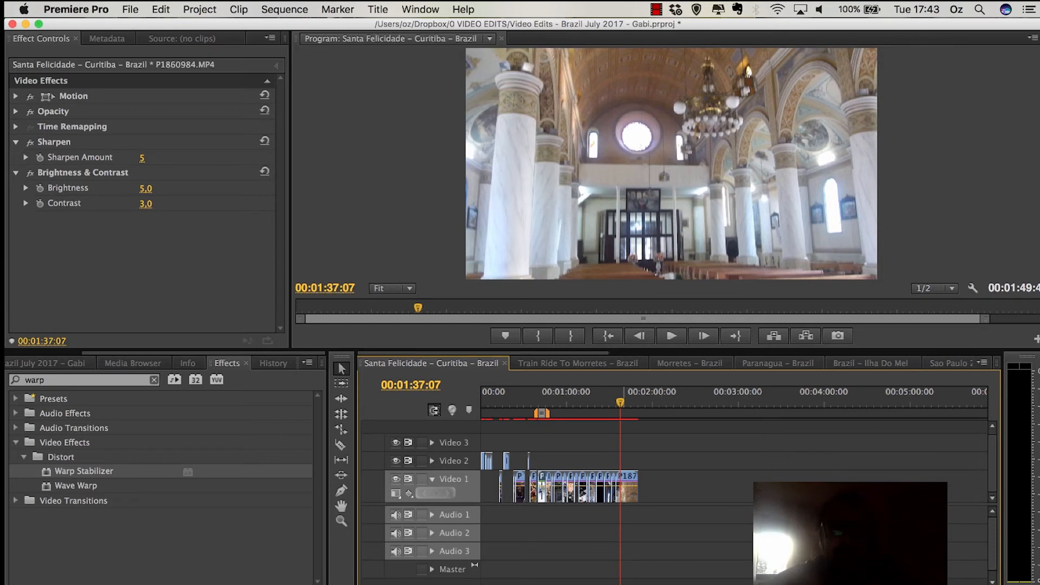
{"action": "left_click", "coordinate": [656, 9]}
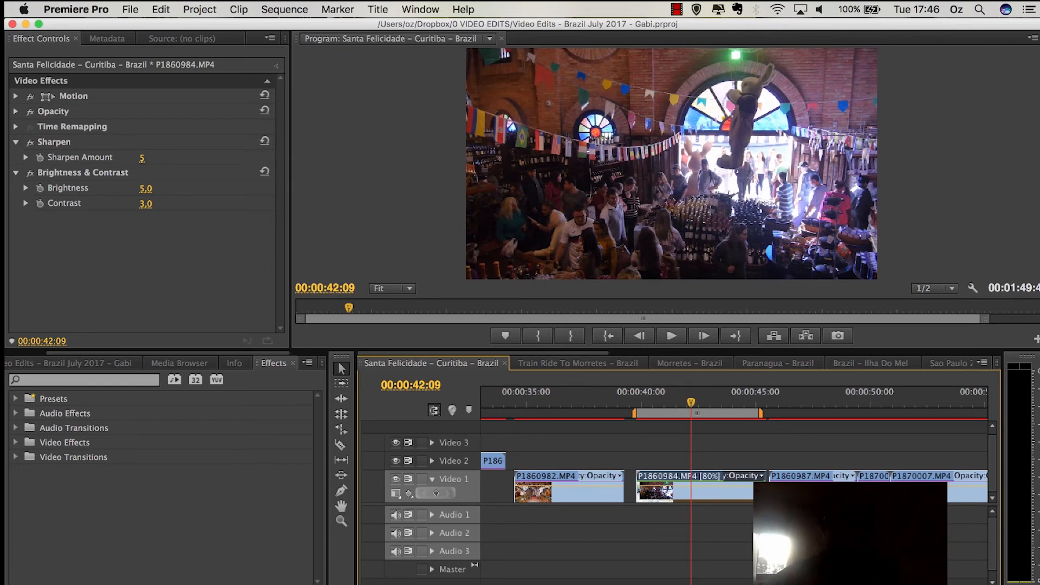
{"action": "left_click_drag", "start_coordinate": [642, 402], "coordinate": [675, 401]}
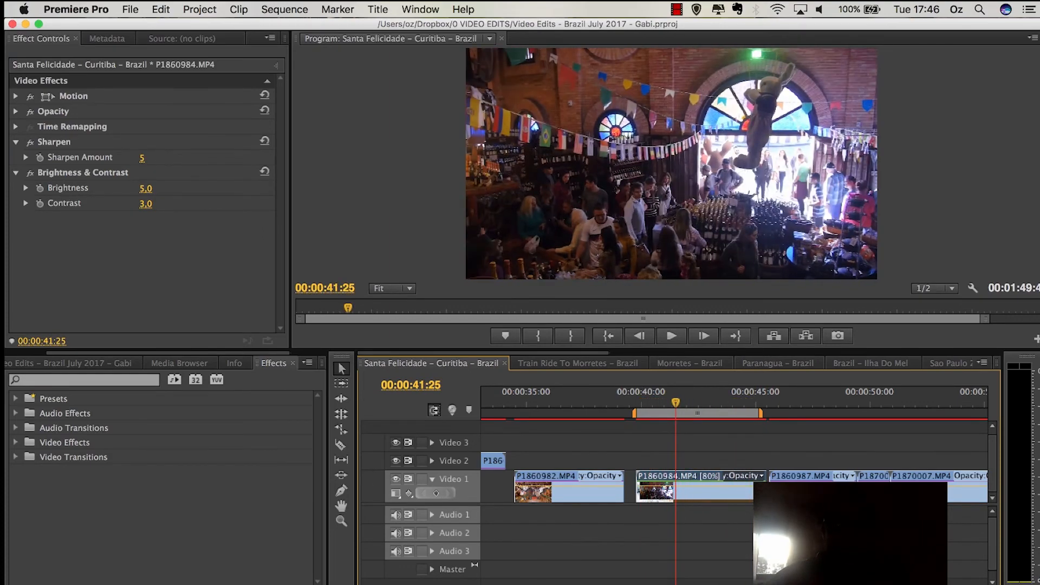
Step: Open the media export settings for the Santa Felicidade work area and examine the format and the available QuickTime presets
{"action": "key", "text": "super+m"}
{"action": "key", "text": "Return"}
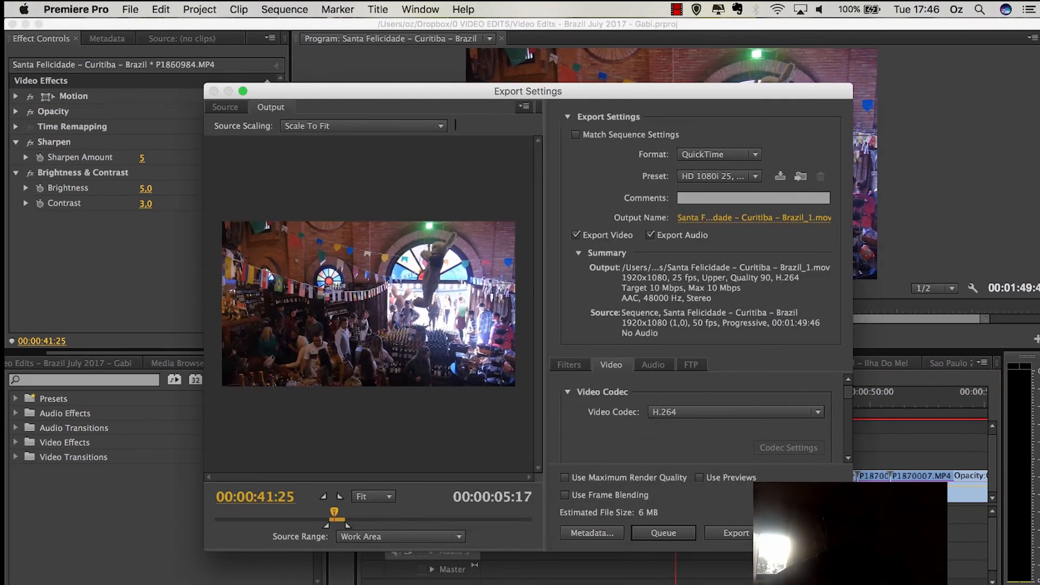
{"action": "left_click", "coordinate": [720, 155]}
{"action": "left_click", "coordinate": [719, 155]}
{"action": "left_click", "coordinate": [720, 177]}
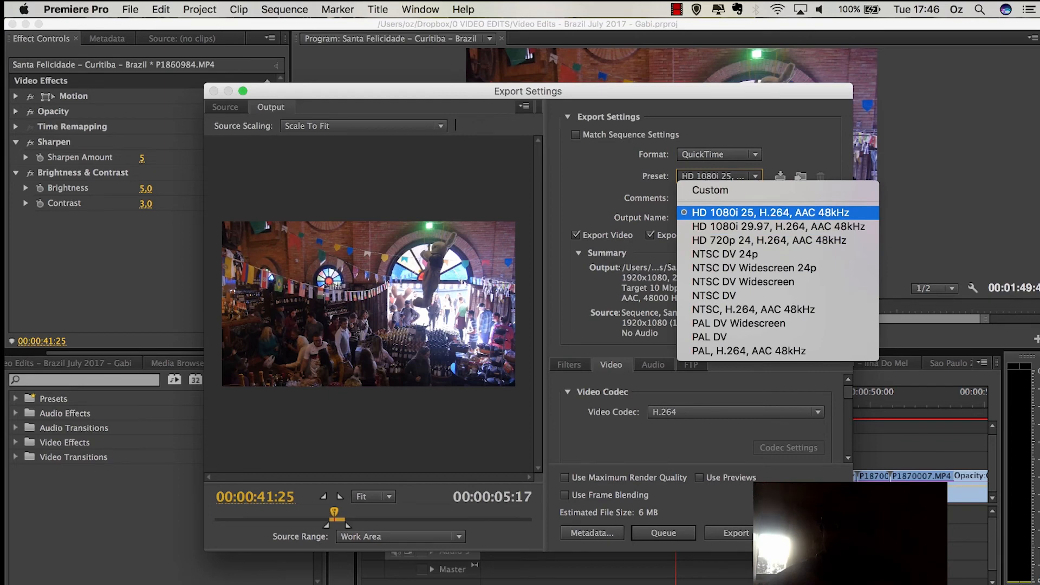
{"action": "key", "text": "Escape"}
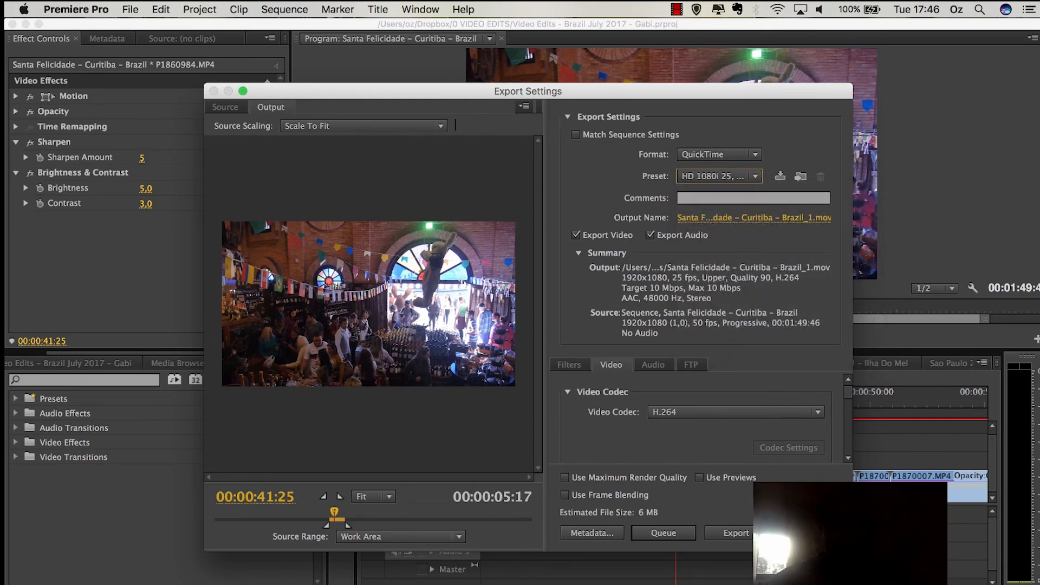
Step: Browse for an output location in Dropbox's 0 VIDEO EDITS II folder, and leave the export settings without exporting
{"action": "left_click", "coordinate": [710, 219]}
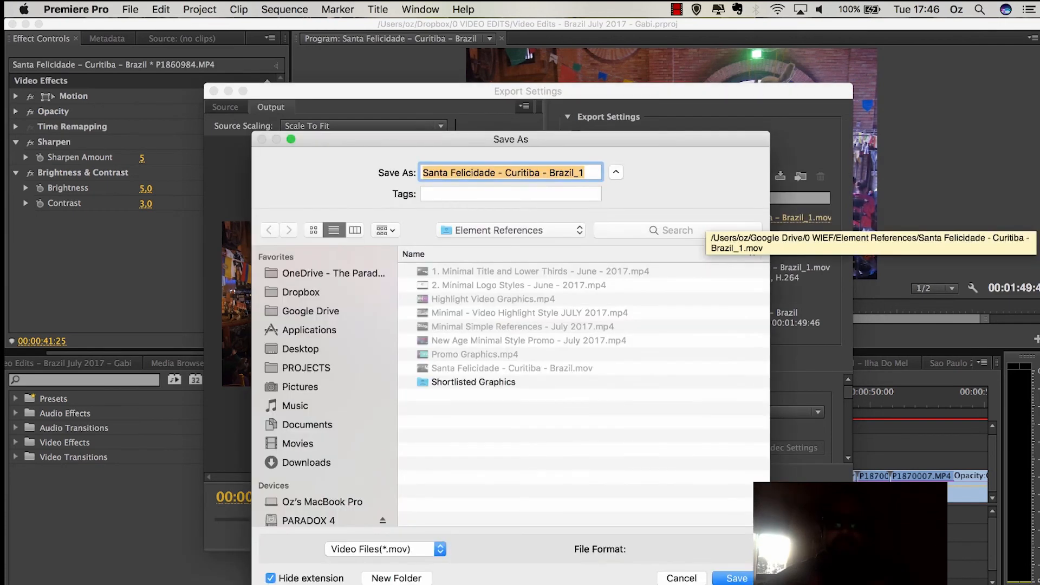
{"action": "left_click", "coordinate": [301, 292]}
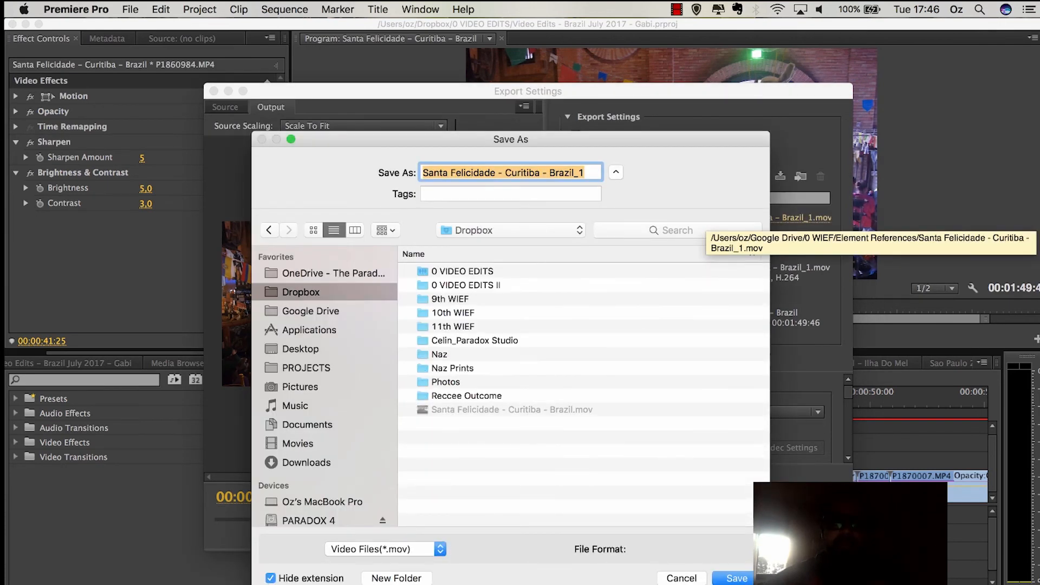
{"action": "double_click", "coordinate": [465, 285]}
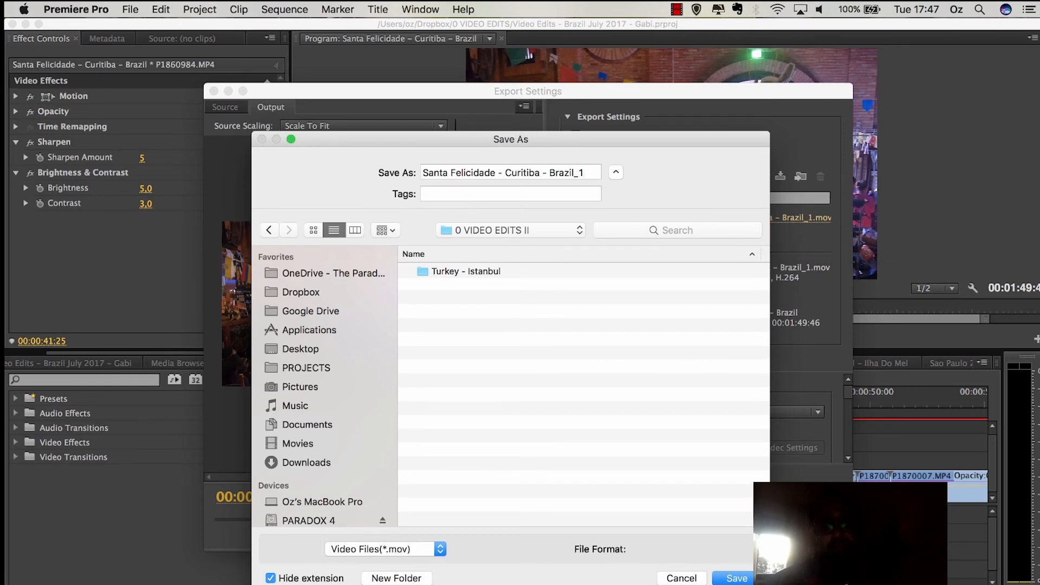
{"action": "key", "text": "Escape"}
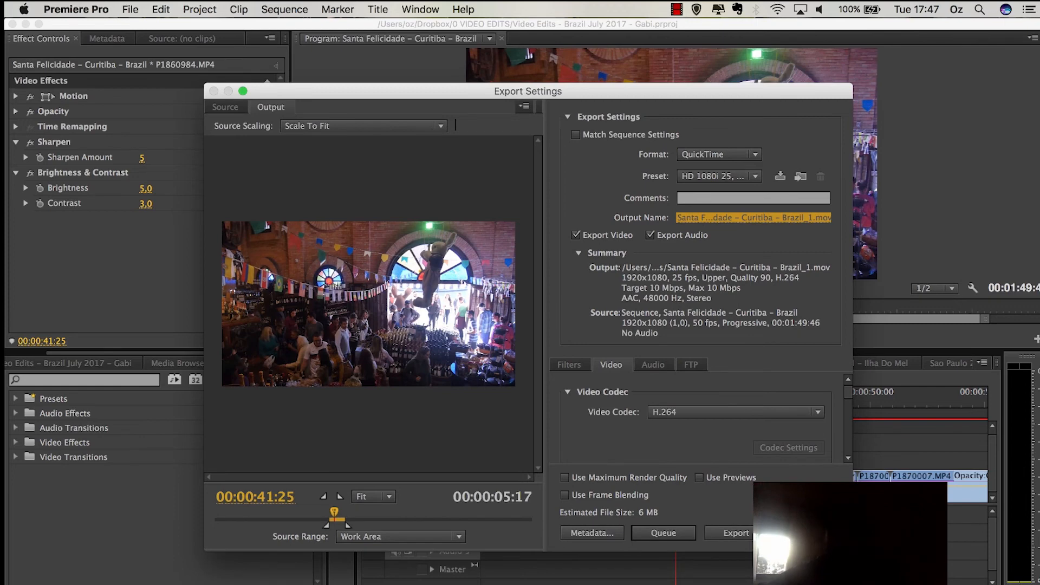
{"action": "left_click", "coordinate": [735, 533]}
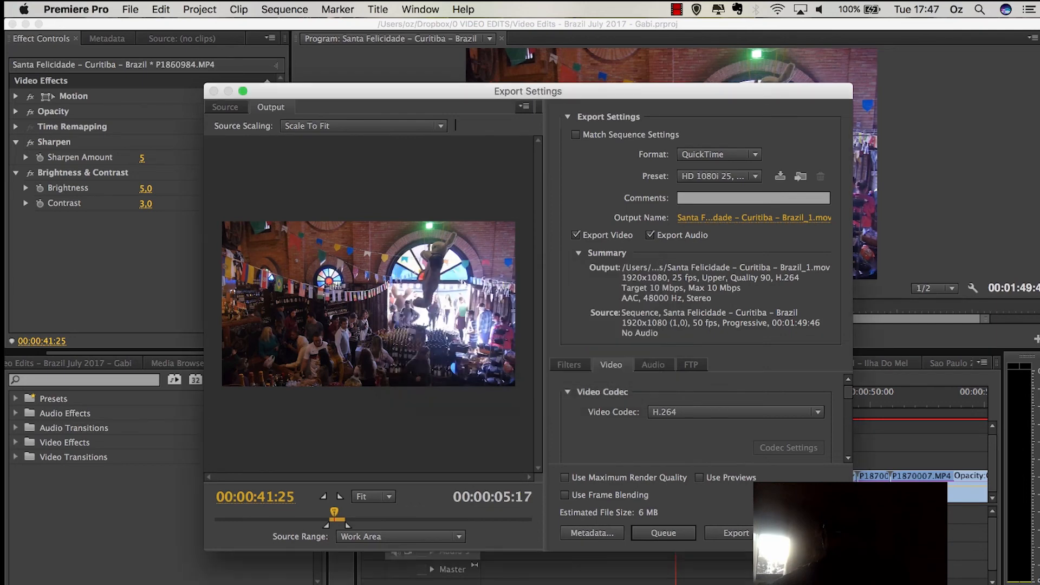
{"action": "key", "text": "Escape"}
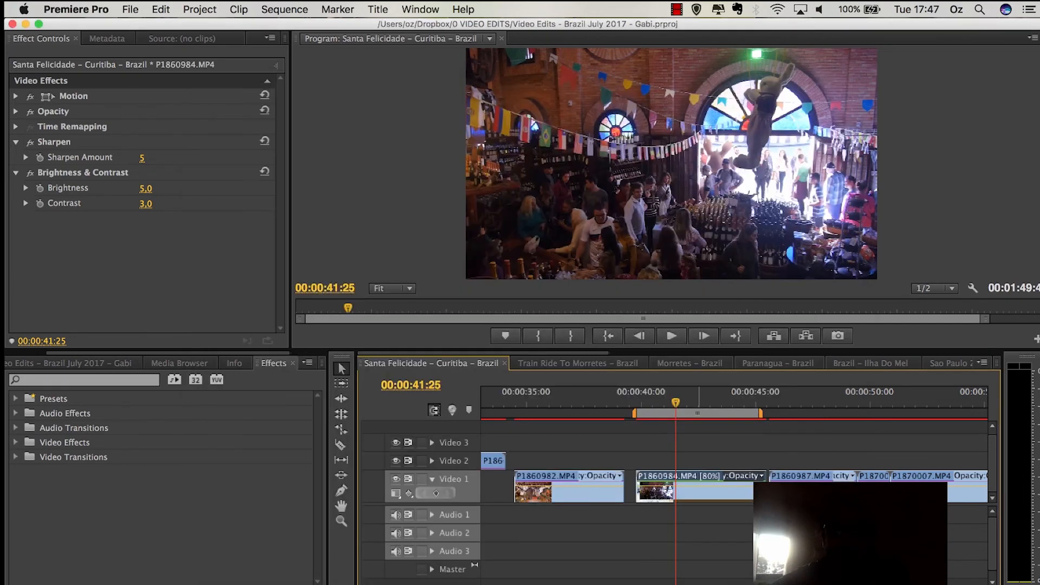
Step: Look up where the media export command and its shortcut are listed, without starting an export
{"action": "left_click", "coordinate": [161, 10]}
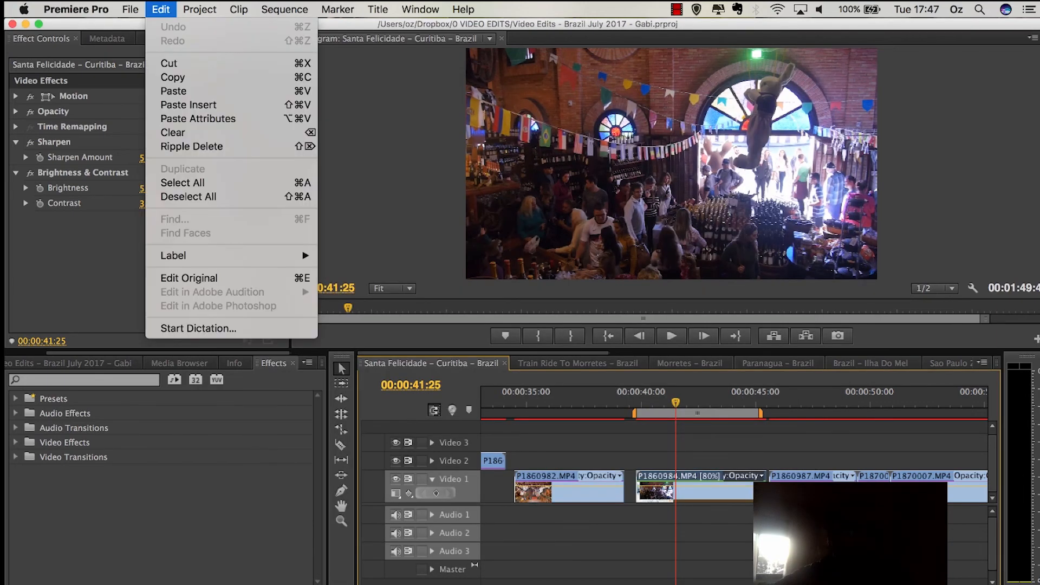
{"action": "mouse_move", "coordinate": [130, 9]}
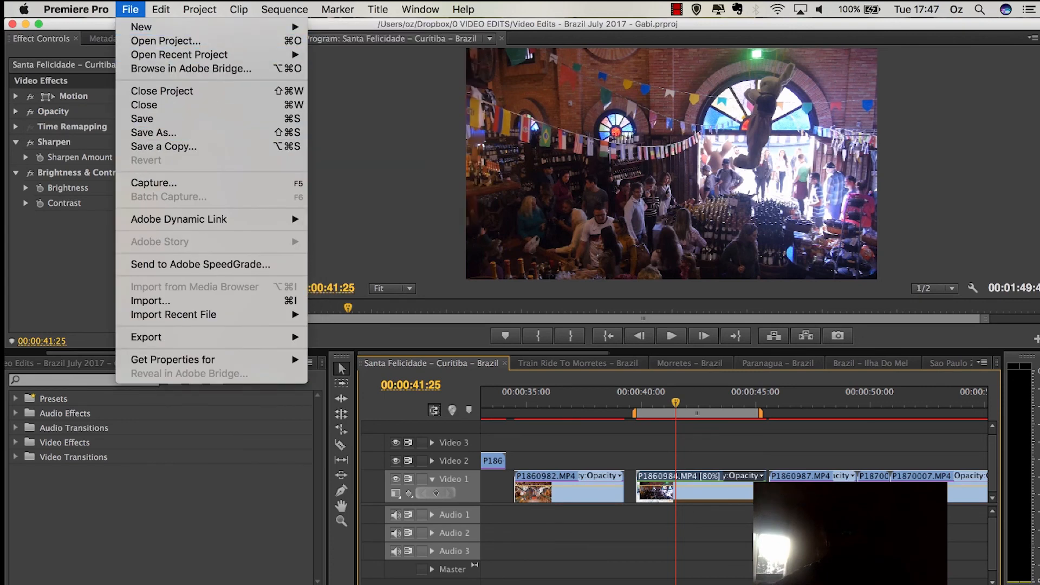
{"action": "mouse_move", "coordinate": [162, 337]}
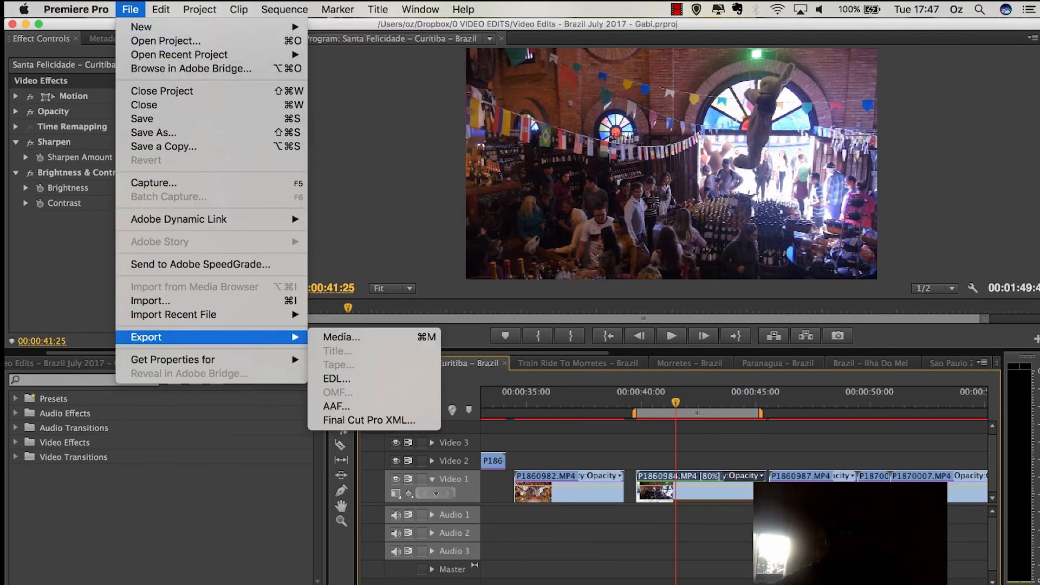
{"action": "key", "text": "Escape"}
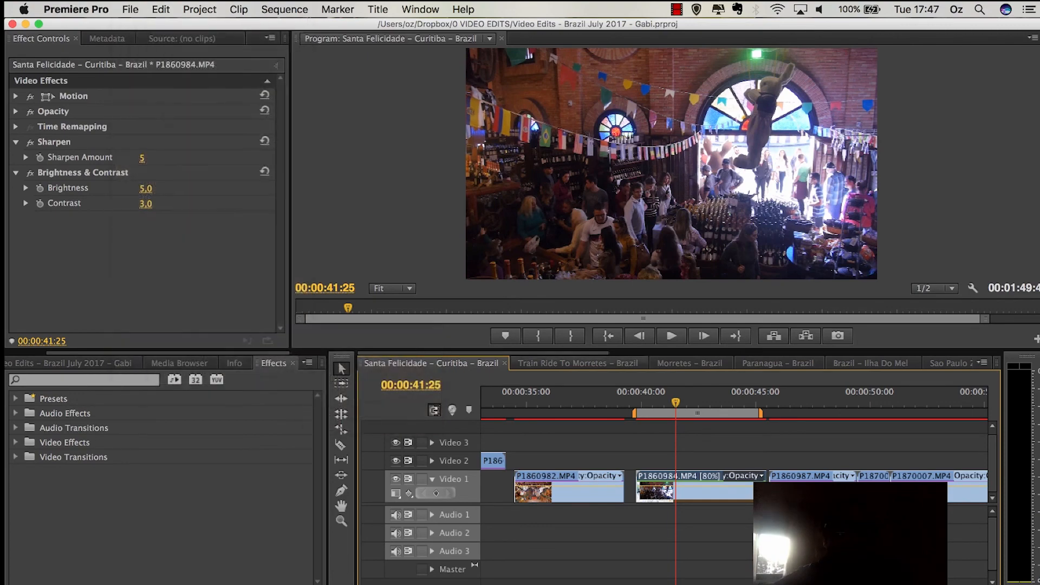
Step: Play the Santa Felicidade sequence on from P1860984.MP4, and inspect the whole timeline with the playhead at 00:01:06:05
{"action": "key", "text": "space"}
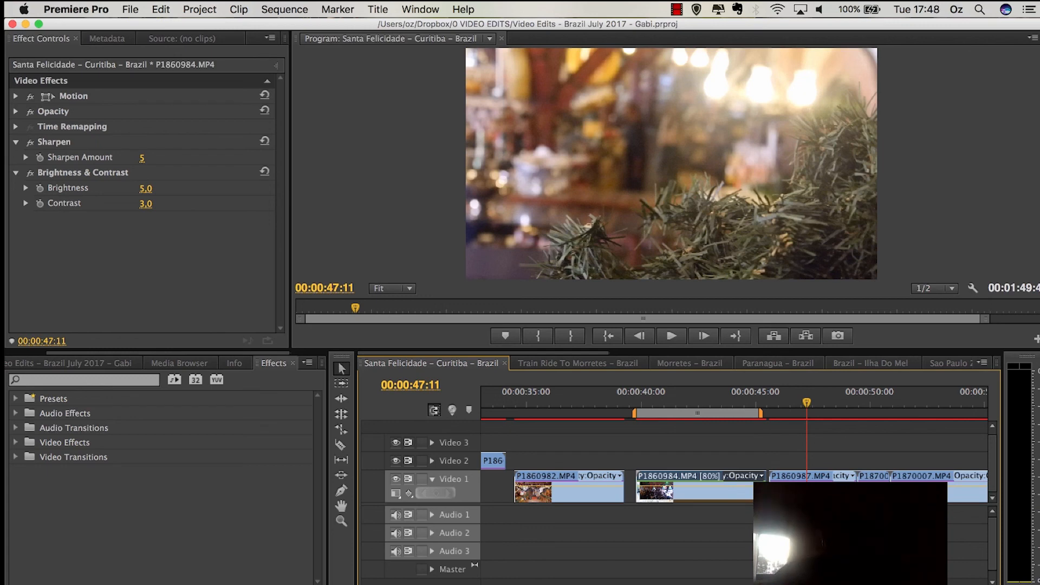
{"action": "key", "text": "minus"}
{"action": "key", "text": "minus"}
{"action": "key", "text": "minus"}
{"action": "key", "text": "minus"}
{"action": "key", "text": "minus"}
{"action": "key", "text": "minus"}
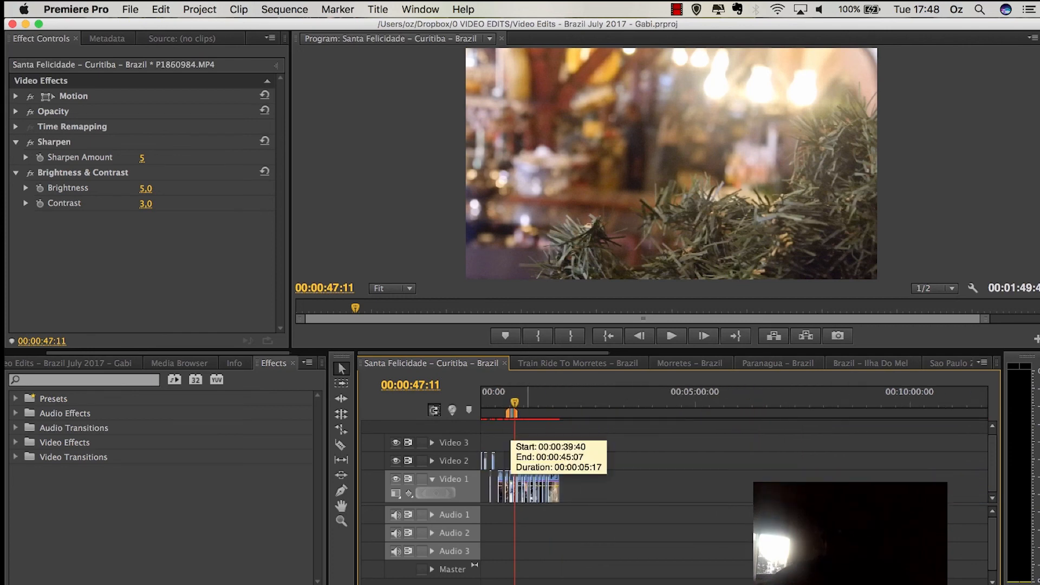
{"action": "left_click", "coordinate": [528, 403]}
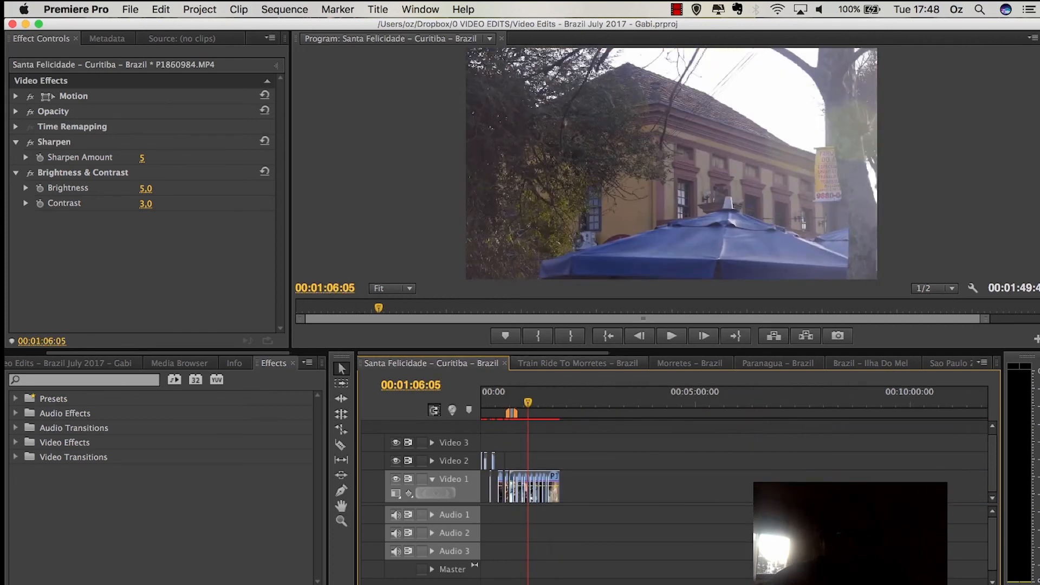
Step: Compare the full timelines of the Train Ride To Morretes and Santa Felicidade sequences
{"action": "left_click", "coordinate": [578, 363]}
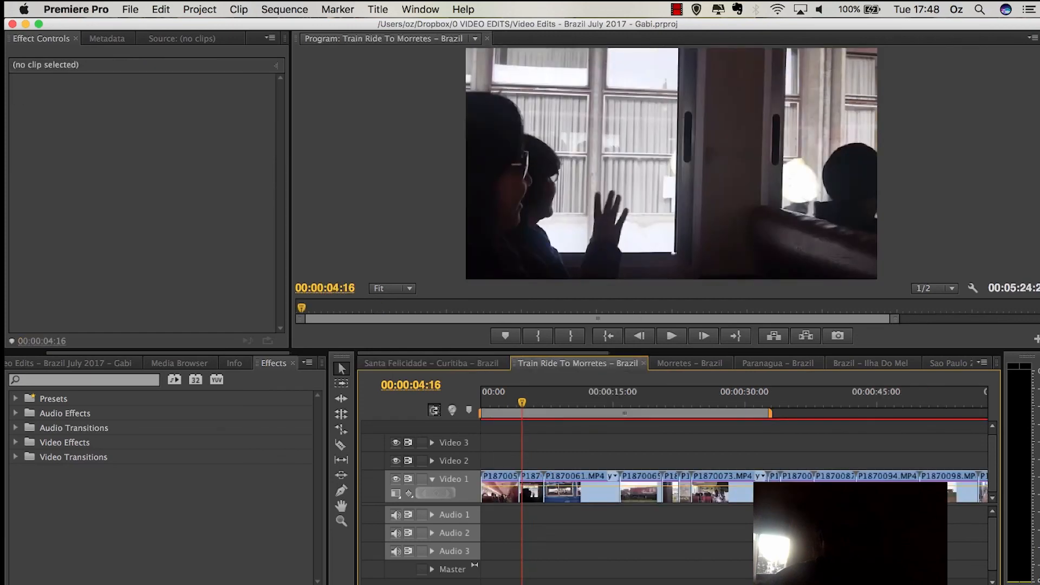
{"action": "key", "text": "minus"}
{"action": "key", "text": "minus"}
{"action": "key", "text": "minus"}
{"action": "key", "text": "minus"}
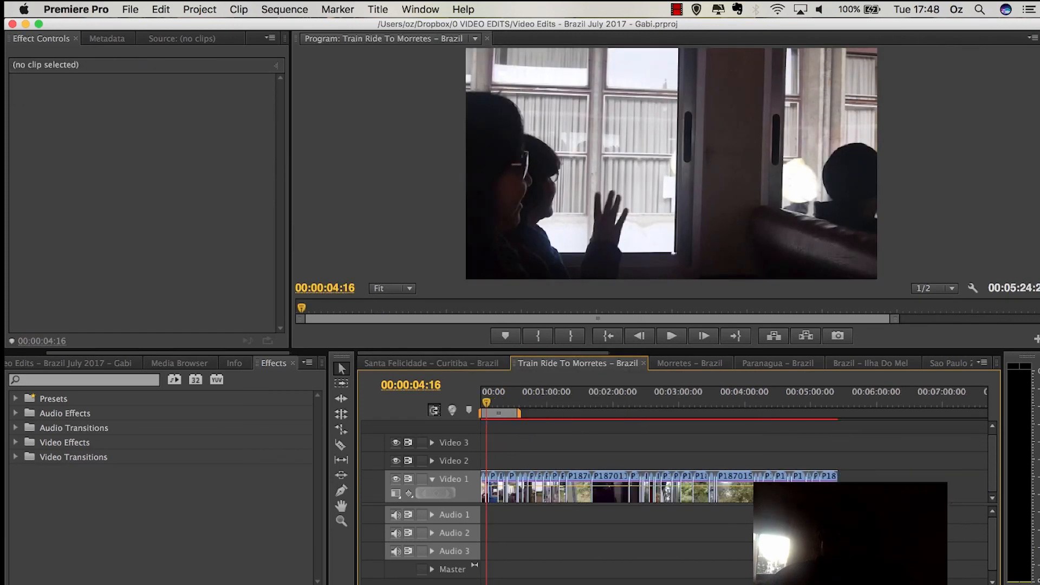
{"action": "left_click", "coordinate": [432, 364]}
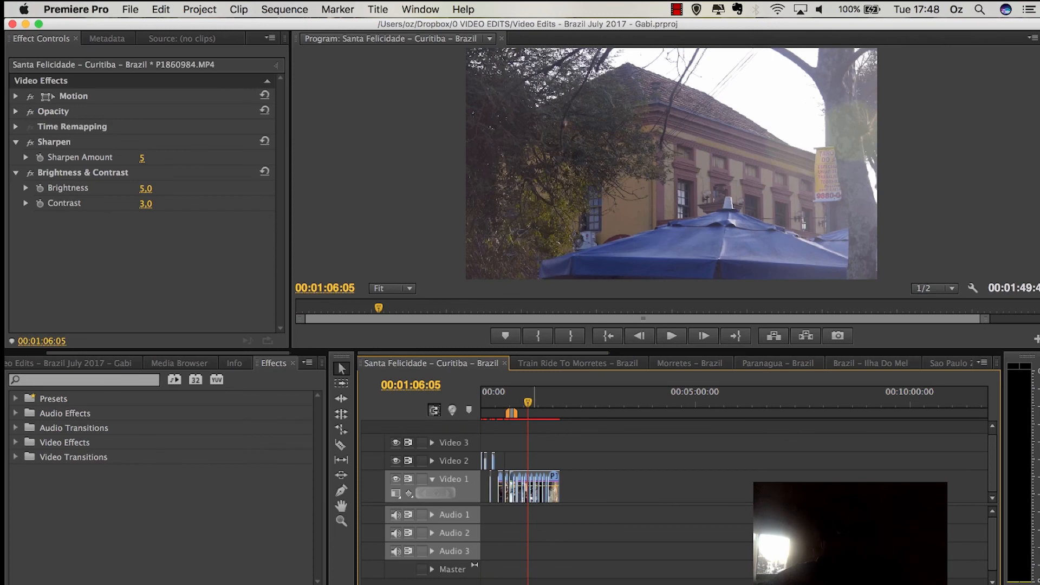
{"action": "left_click", "coordinate": [568, 364]}
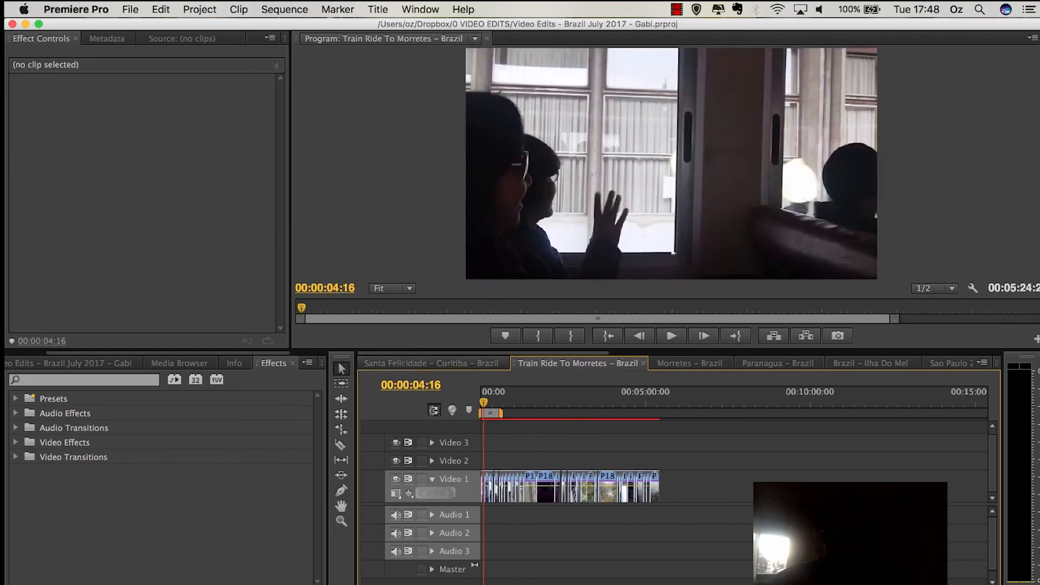
{"action": "left_click", "coordinate": [444, 363]}
{"action": "left_click", "coordinate": [568, 363]}
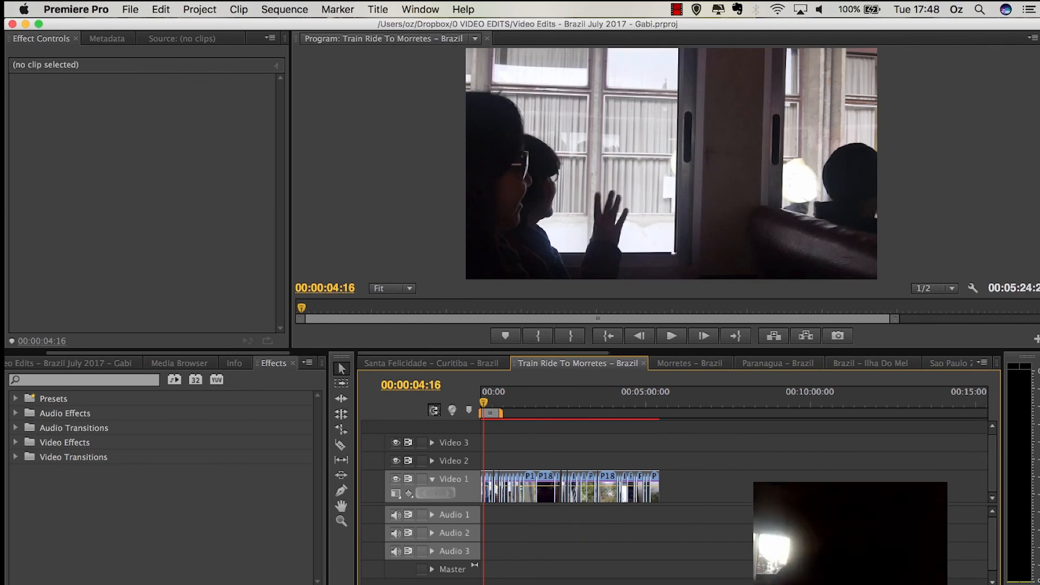
Step: Examine the opening clips of the Train Ride To Morretes sequence up close, and view its whole timeline again
{"action": "key", "text": "="}
{"action": "key", "text": "="}
{"action": "key", "text": "="}
{"action": "key", "text": "="}
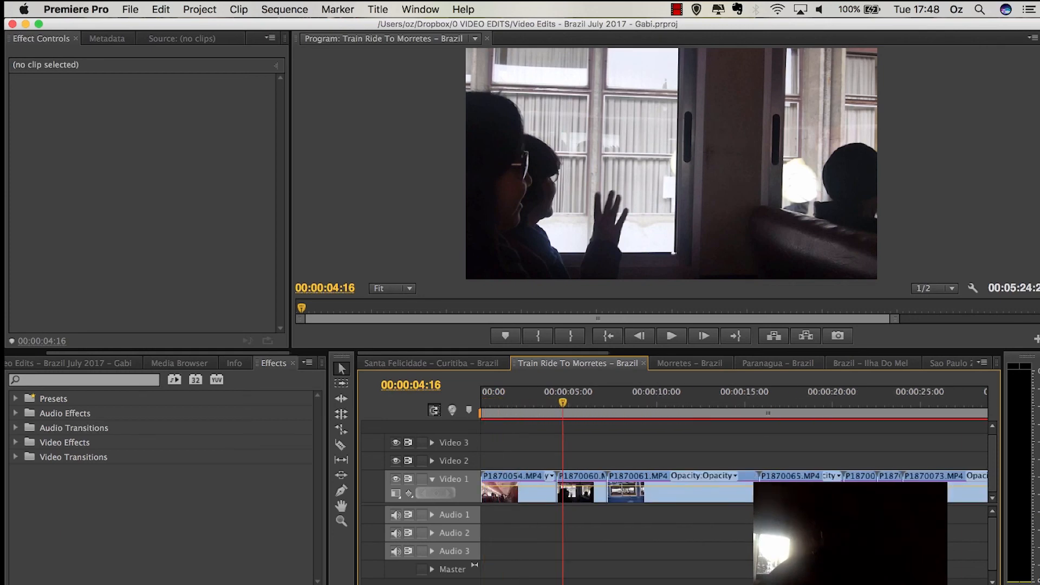
{"action": "key", "text": "minus"}
{"action": "key", "text": "minus"}
{"action": "key", "text": "minus"}
{"action": "key", "text": "minus"}
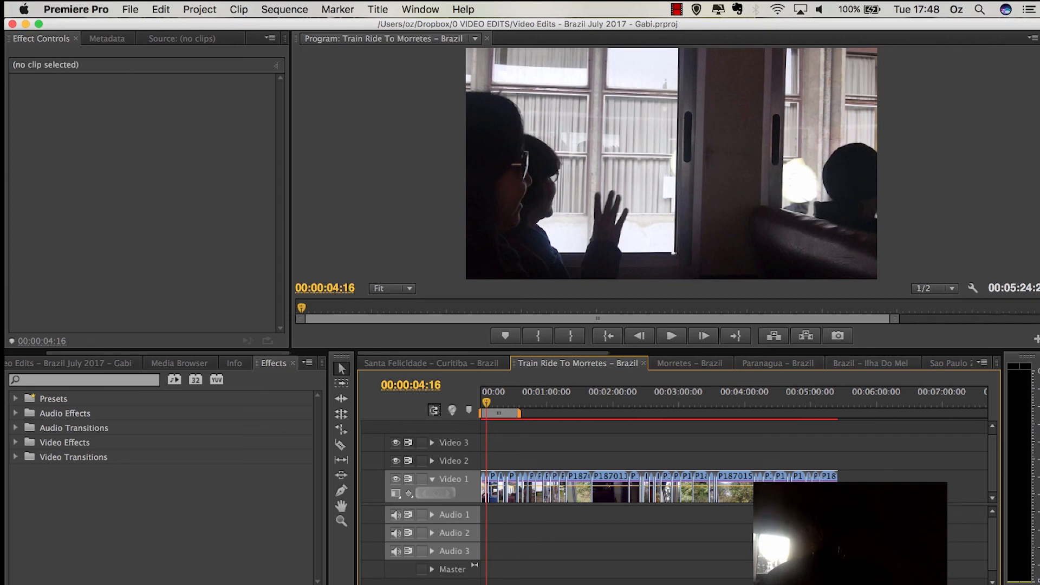
Step: Check the Morretes sequence and the Paranagua sequence at its church interior shot
{"action": "left_click", "coordinate": [689, 363]}
{"action": "left_click", "coordinate": [778, 363]}
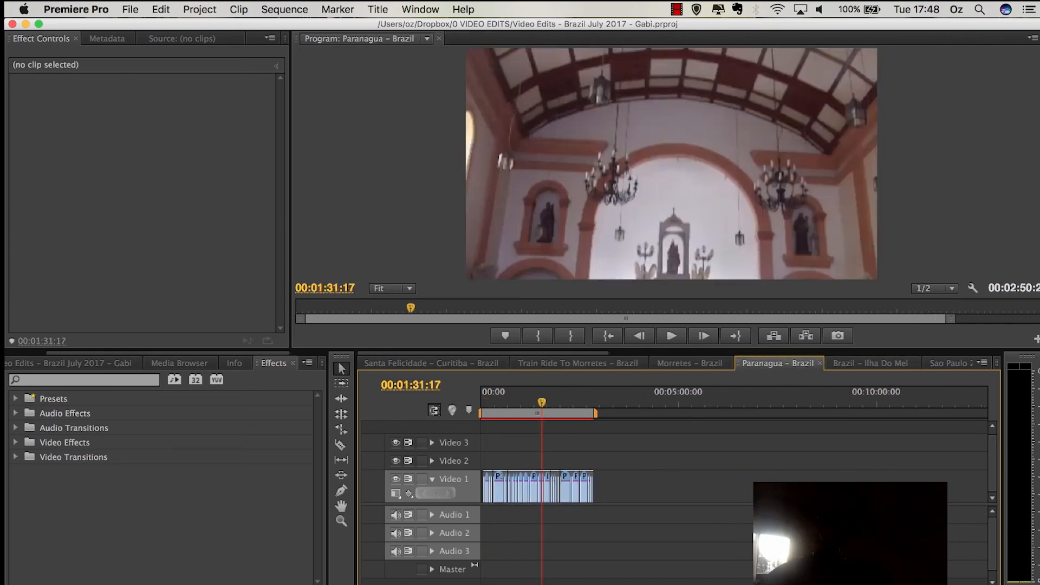
{"action": "key", "text": "Return"}
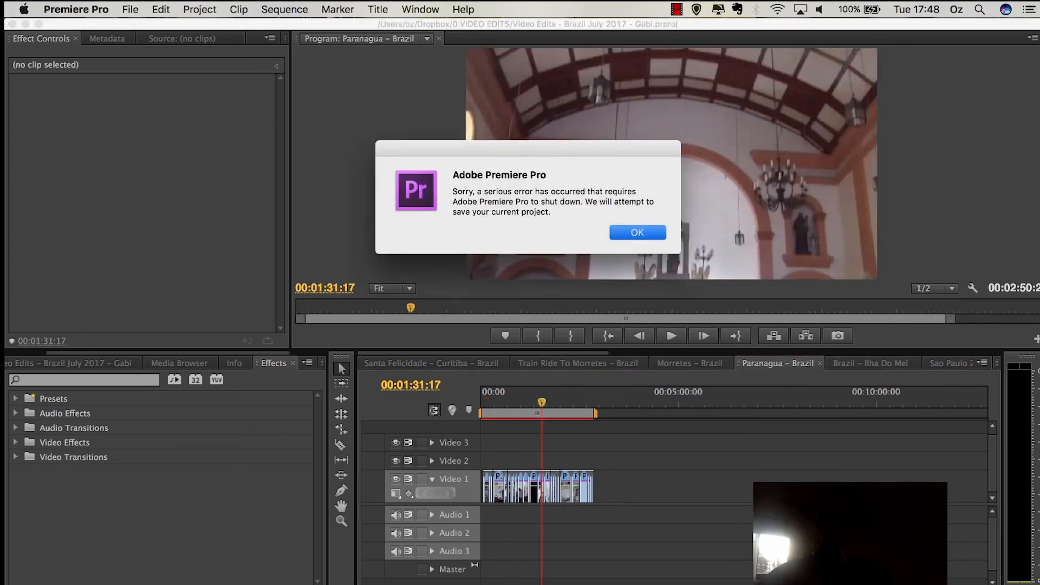